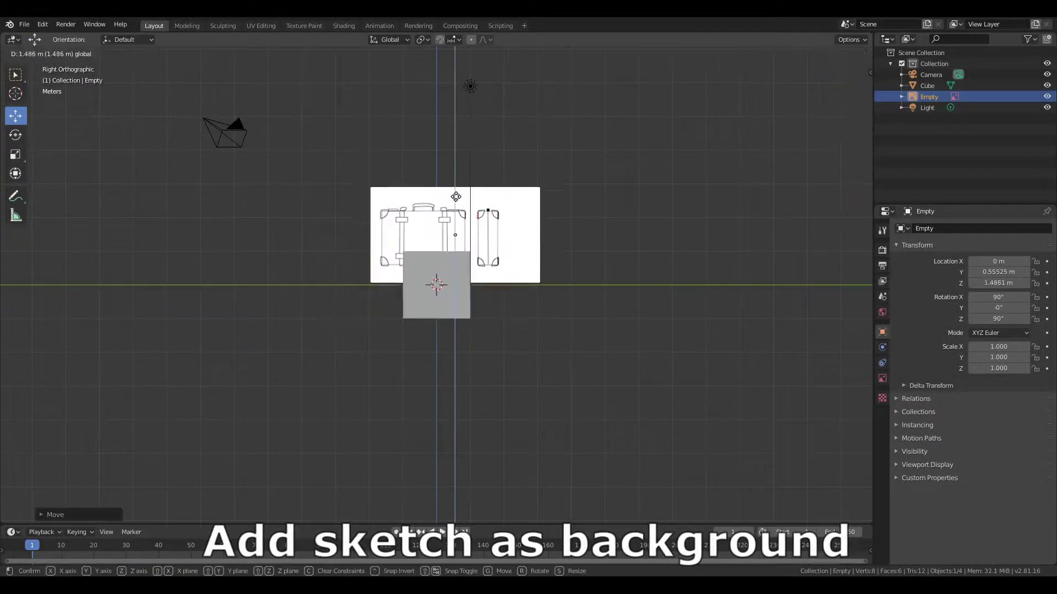
Slide the side-view suitcase sketch along Y in Right view so it sits over the cube.
{"action": "left_click_drag", "start_coordinate": [844, 88], "coordinate": [837, 90]}
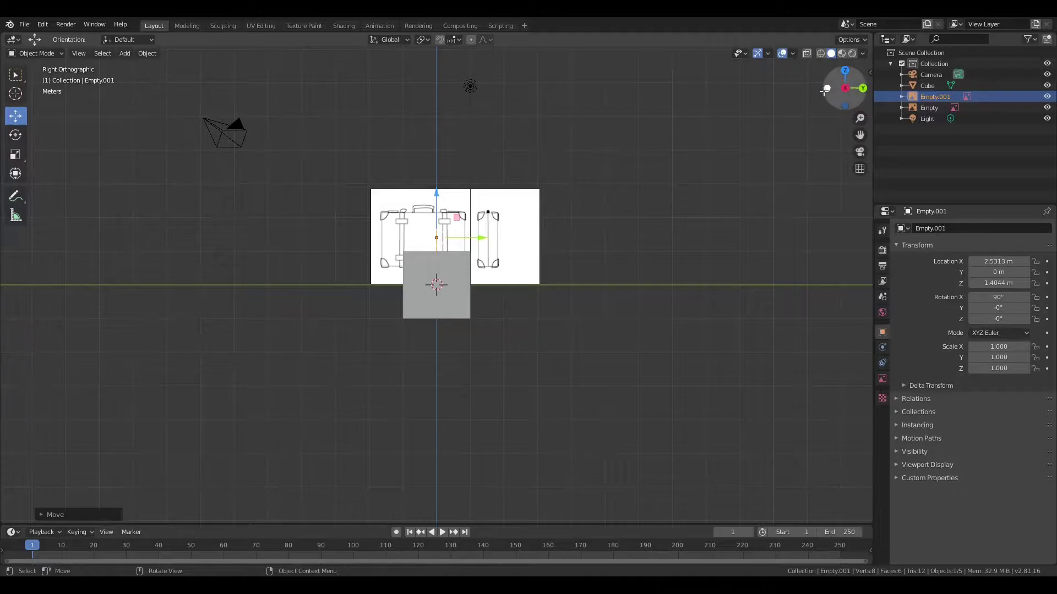
{"action": "left_click", "coordinate": [825, 91]}
{"action": "left_click", "coordinate": [862, 88]}
{"action": "left_click_drag", "start_coordinate": [469, 241], "coordinate": [366, 240]}
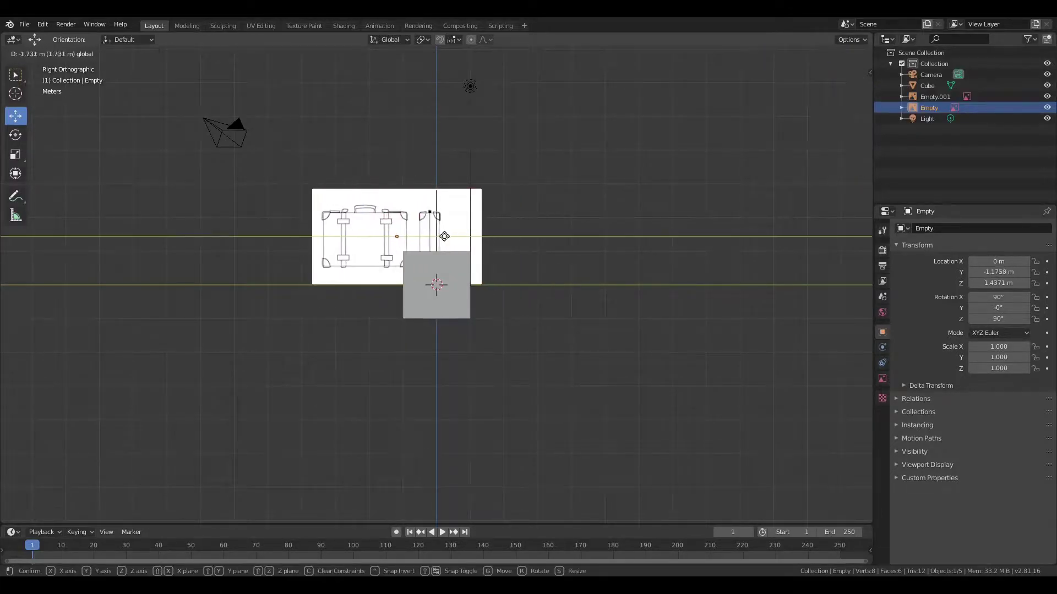
{"action": "left_click", "coordinate": [827, 88]}
{"action": "left_click", "coordinate": [862, 88]}
{"action": "left_click", "coordinate": [484, 293]}
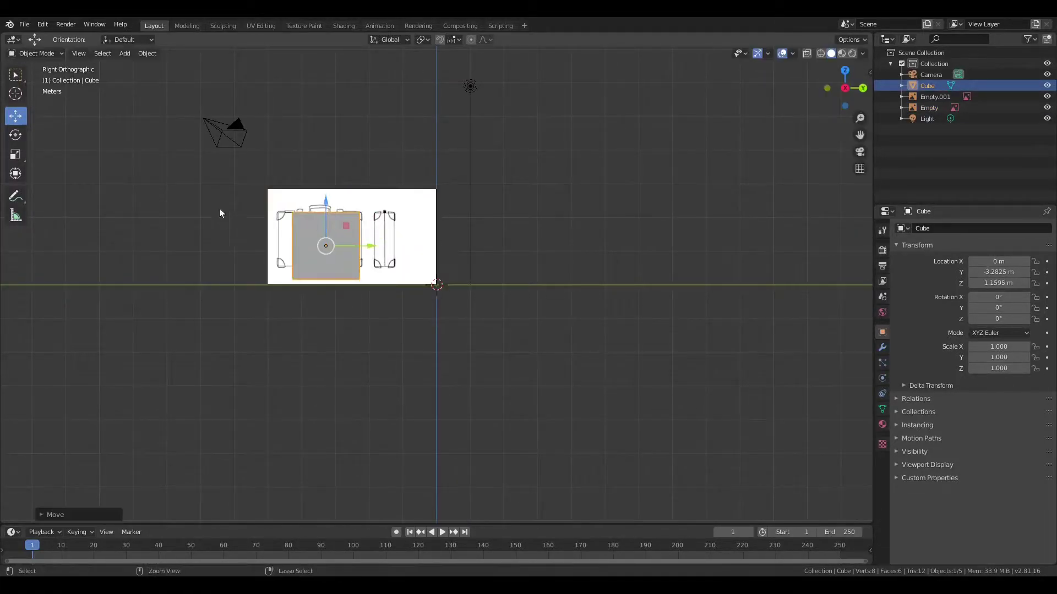
Position the cube over the sketch and scale its height down in Z.
{"action": "scroll", "coordinate": [219, 213], "scroll_direction": "up", "scroll_amount": 4}
{"action": "middle_click_drag", "start_coordinate": [174, 334], "coordinate": [495, 308], "text": "shift"}
{"action": "key", "text": "g"}
{"action": "left_click", "coordinate": [522, 289]}
{"action": "scroll", "coordinate": [619, 375], "scroll_direction": "up", "scroll_amount": 2}
{"action": "key", "text": "g"}
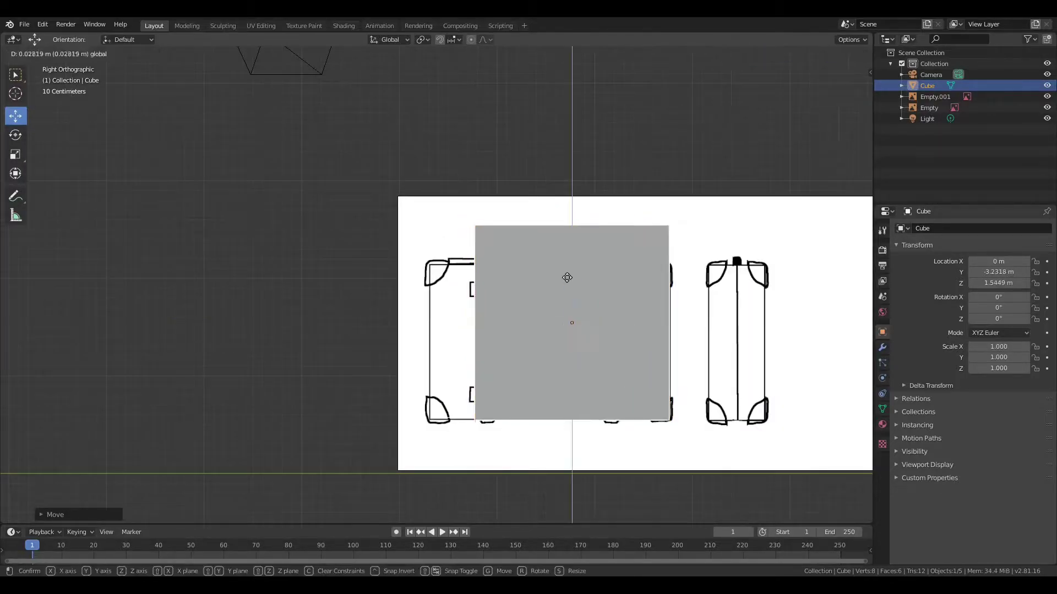
{"action": "left_click", "coordinate": [567, 277]}
{"action": "key", "text": "alt+z"}
{"action": "key", "text": "s"}
{"action": "key", "text": "z"}
{"action": "left_click", "coordinate": [571, 288]}
In Edit Mode, move the cube's top face to the sketch's lid line.
{"action": "key", "text": "Tab"}
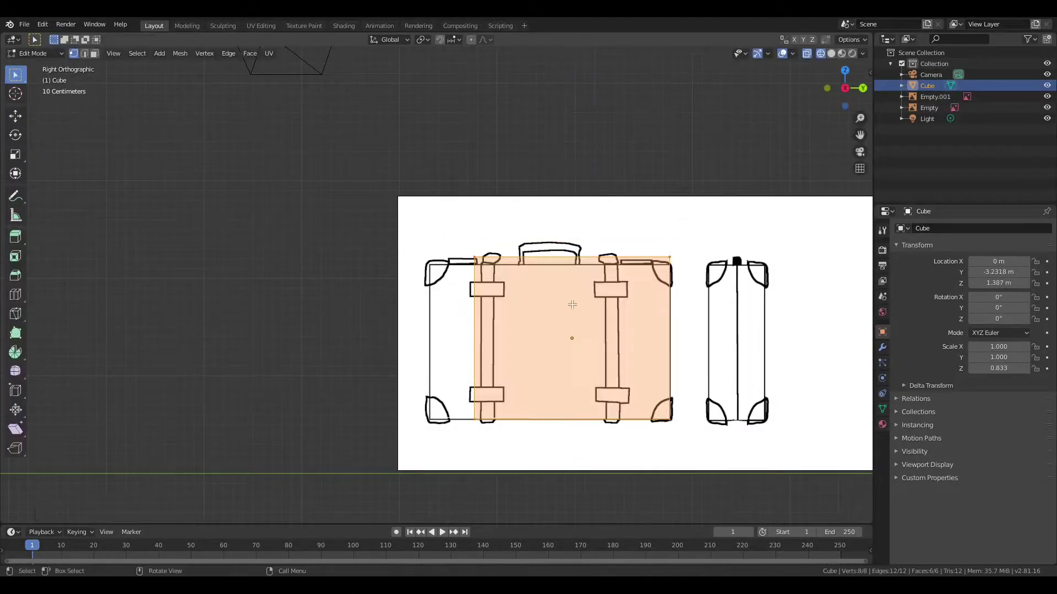
{"action": "scroll", "coordinate": [572, 304], "scroll_direction": "up", "scroll_amount": 3}
{"action": "key", "text": "alt+z"}
{"action": "middle_click_drag", "start_coordinate": [295, 242], "coordinate": [135, 160], "text": "shift"}
{"action": "key", "text": "shift+space"}
{"action": "key", "text": "g"}
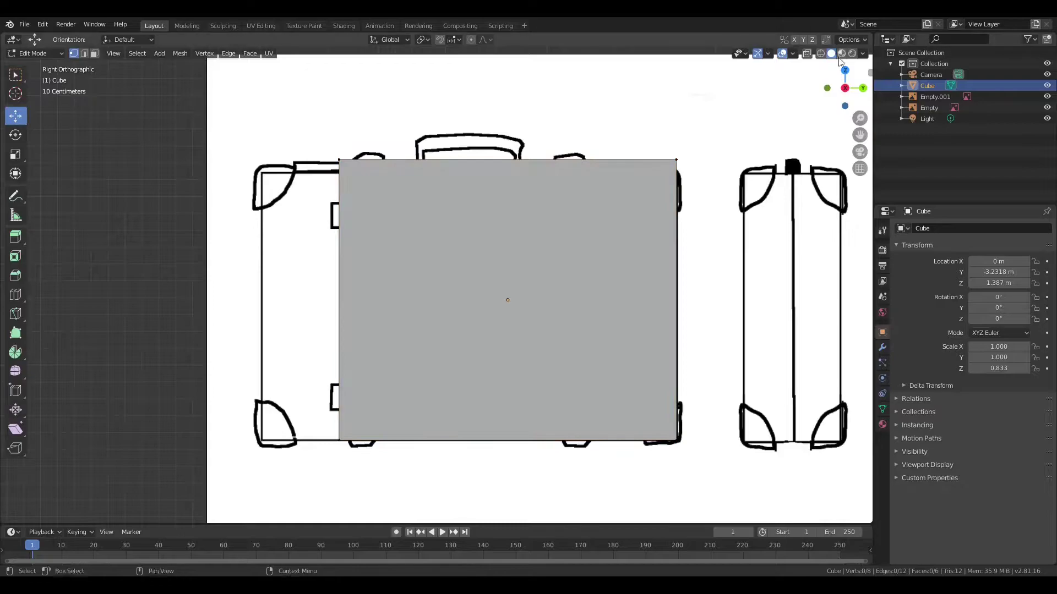
{"action": "key", "text": "alt+z"}
{"action": "left_click", "coordinate": [512, 172], "text": "alt"}
{"action": "left_click", "coordinate": [506, 127]}
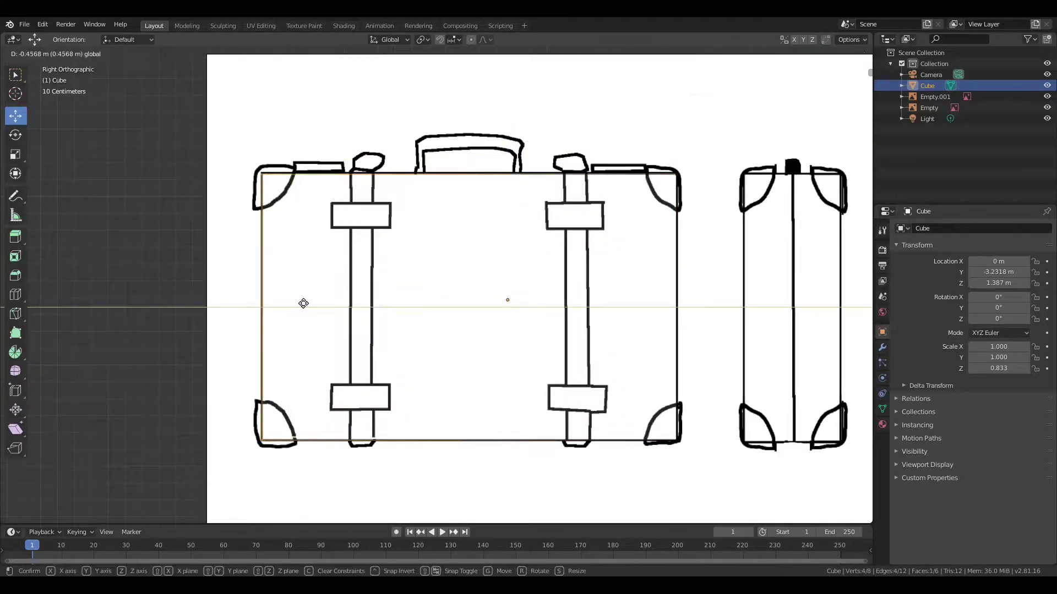
{"action": "key", "text": "alt+a"}
{"action": "scroll", "coordinate": [829, 88], "scroll_direction": "down", "scroll_amount": 3}
In front view, fit the cube's sides to the front sketch outline and exit Edit Mode.
{"action": "left_click", "coordinate": [829, 88]}
{"action": "key", "text": "a"}
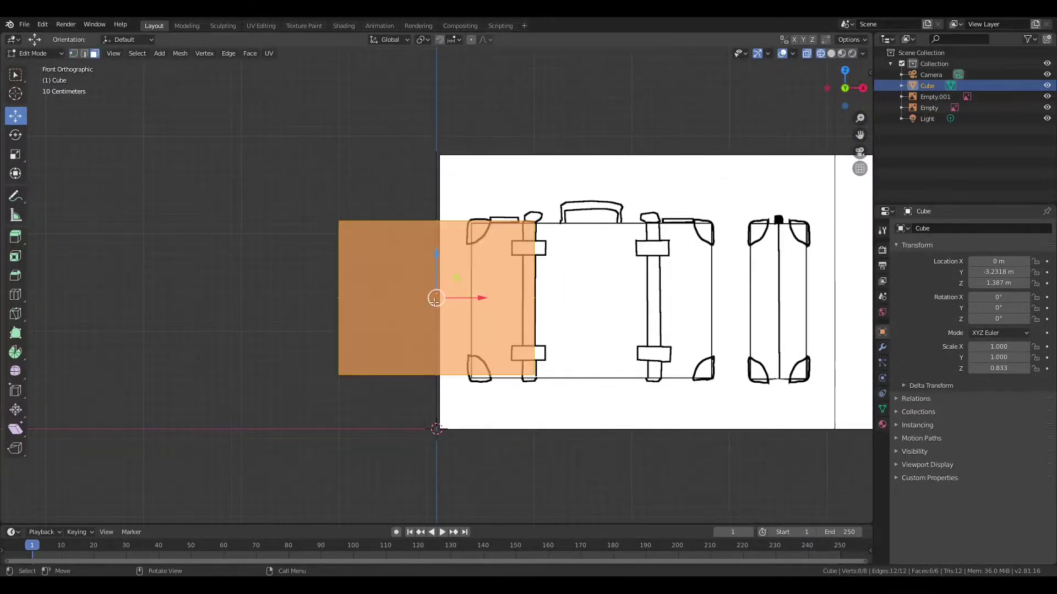
{"action": "left_click_drag", "start_coordinate": [436, 298], "coordinate": [750, 298]}
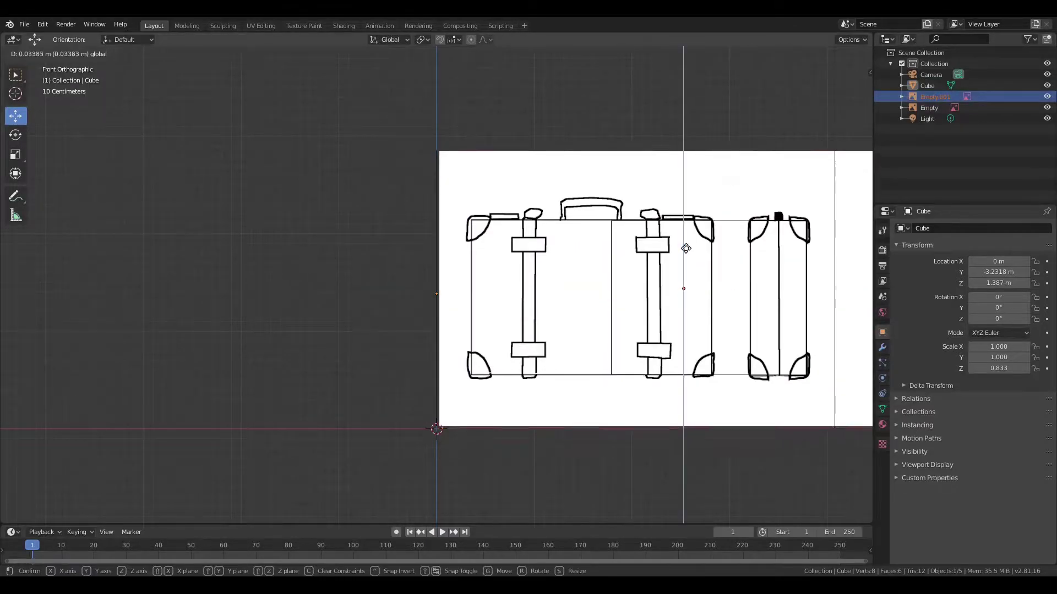
{"action": "key", "text": "g"}
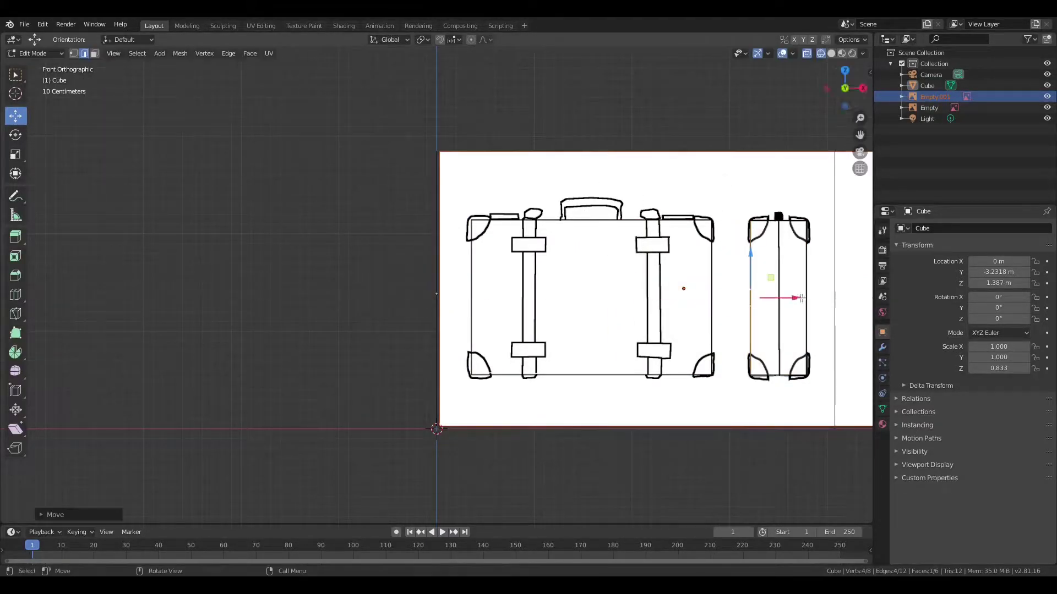
{"action": "left_click", "coordinate": [710, 297]}
{"action": "left_click", "coordinate": [863, 88]}
{"action": "scroll", "coordinate": [439, 271], "scroll_direction": "down", "scroll_amount": 5}
{"action": "key", "text": "Tab"}
{"action": "middle_click_drag", "start_coordinate": [439, 271], "coordinate": [330, 220]}
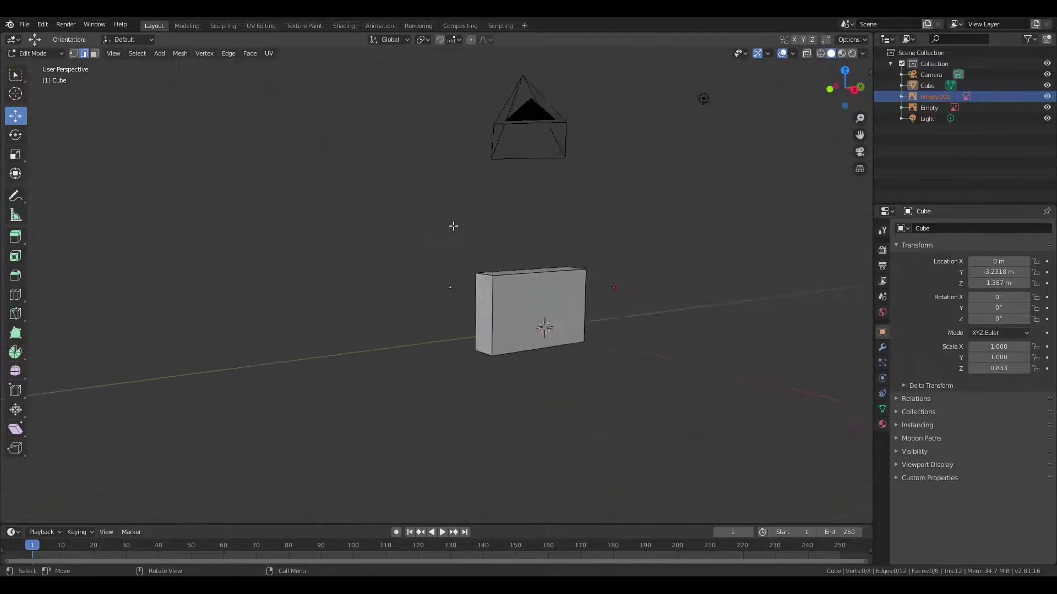
{"action": "key", "text": "KP_3"}
{"action": "key", "text": "shift+a"}
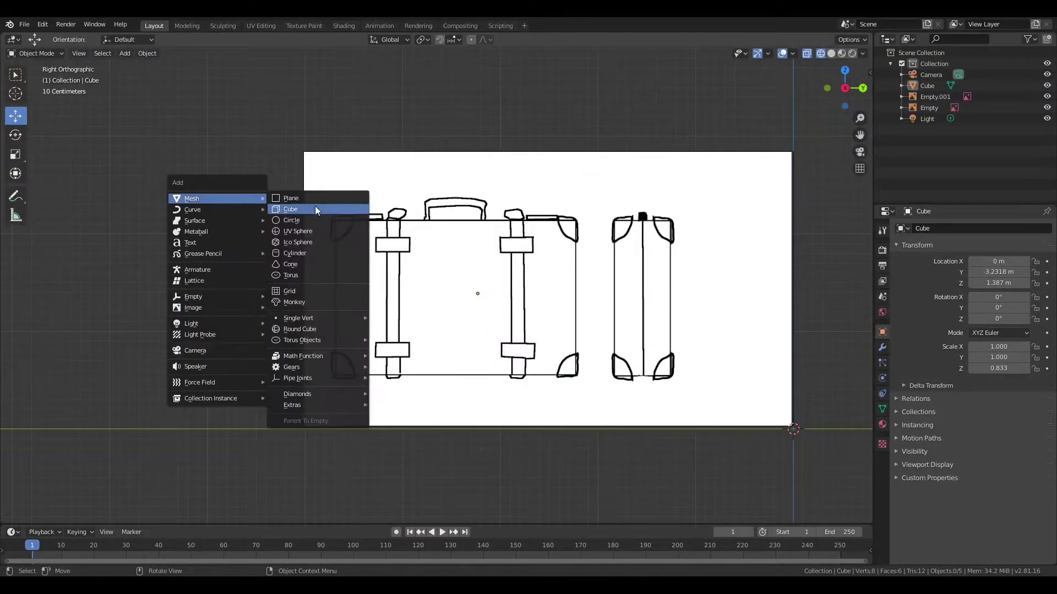
Add a small cube scaled on Y and Z, pushed out to the suitcase front.
{"action": "left_click", "coordinate": [315, 206]}
{"action": "scroll", "coordinate": [695, 379], "scroll_direction": "down", "scroll_amount": 2}
{"action": "key", "text": "s"}
{"action": "key", "text": "shift+x"}
{"action": "left_click", "coordinate": [684, 384]}
{"action": "key", "text": "g"}
{"action": "left_click", "coordinate": [424, 261]}
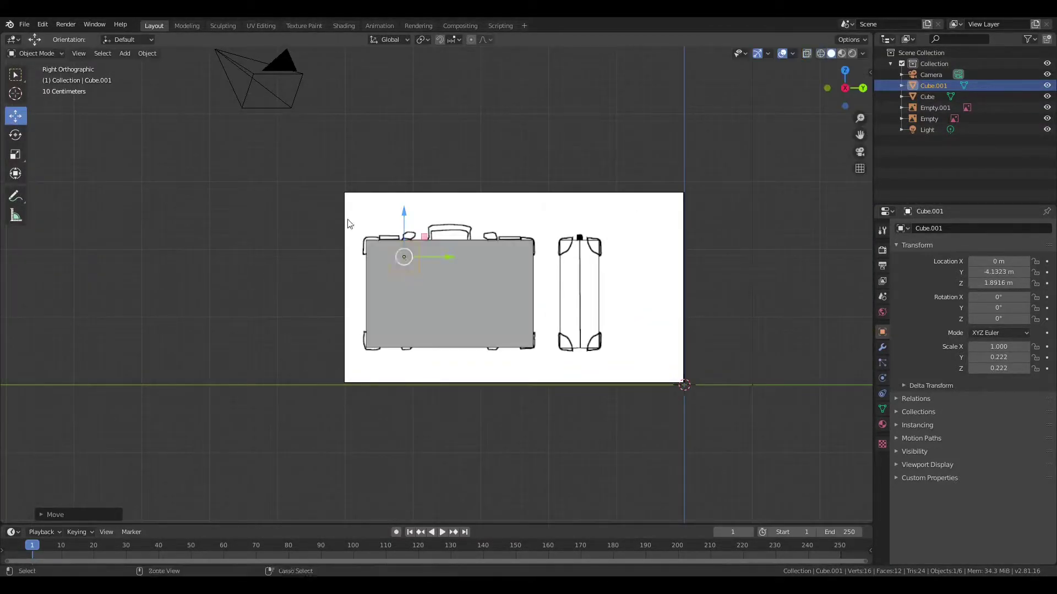
{"action": "middle_click_drag", "start_coordinate": [424, 262], "coordinate": [446, 258]}
{"action": "left_click_drag", "start_coordinate": [446, 259], "coordinate": [424, 256]}
{"action": "key", "text": "KP_3"}
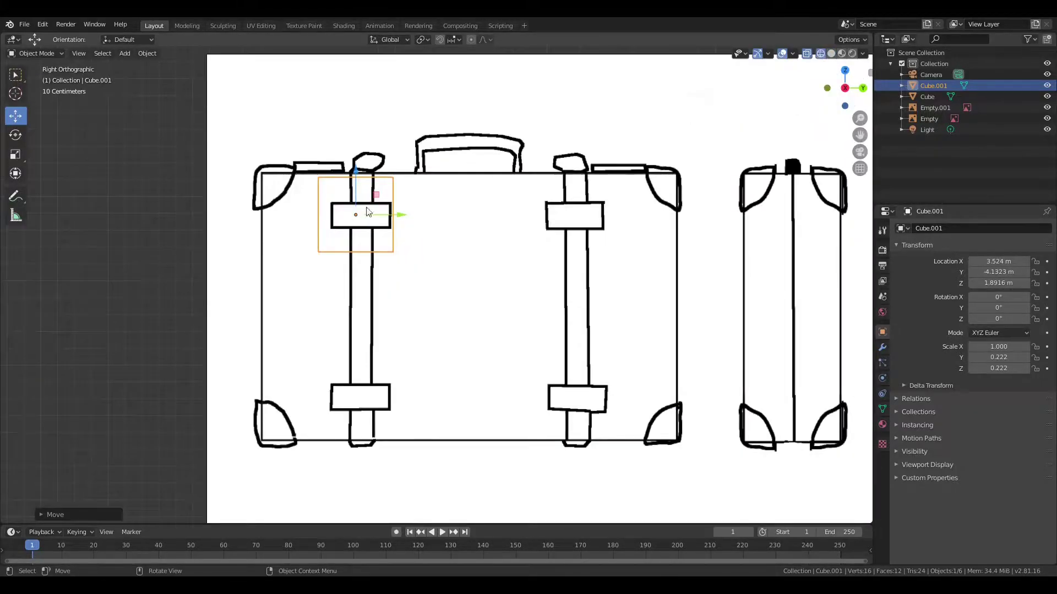
Place the block on the upper-left buckle and paste copies onto the other buckles.
{"action": "key", "text": "Tab"}
{"action": "left_click_drag", "start_coordinate": [368, 212], "coordinate": [400, 238]}
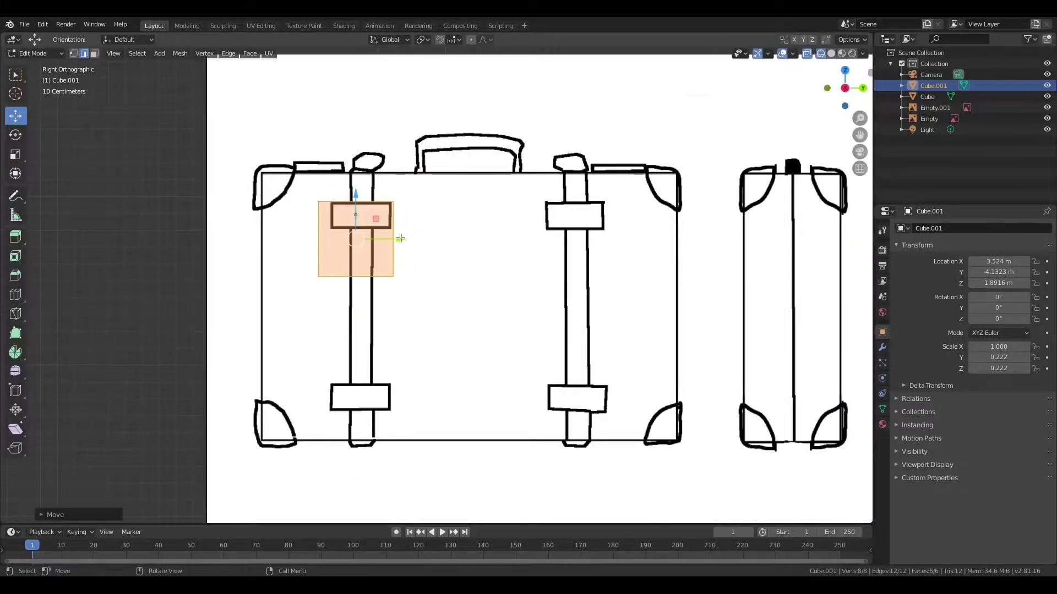
{"action": "left_click", "coordinate": [352, 239]}
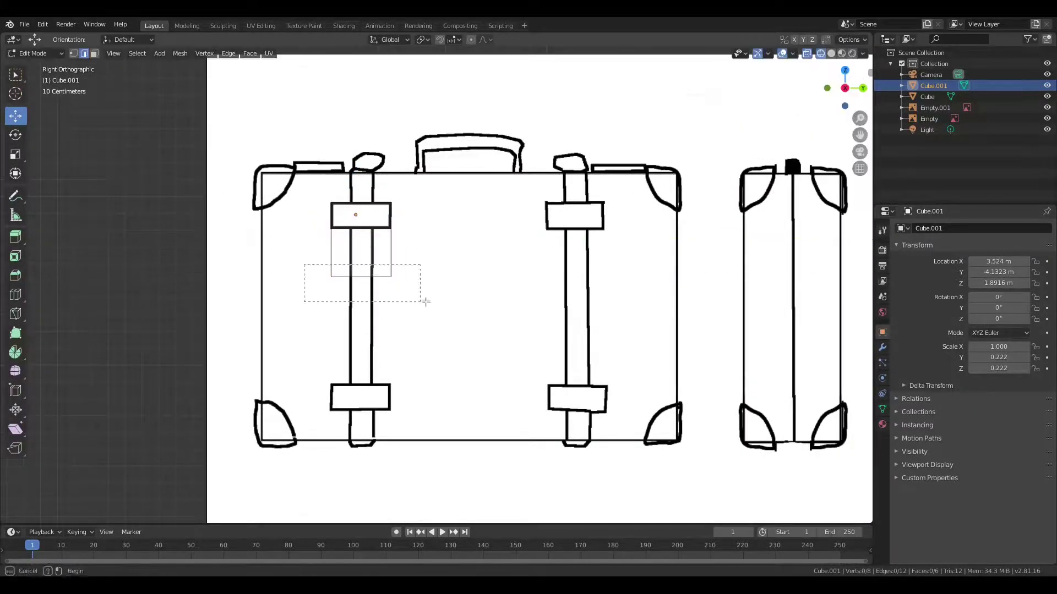
{"action": "left_click", "coordinate": [353, 339]}
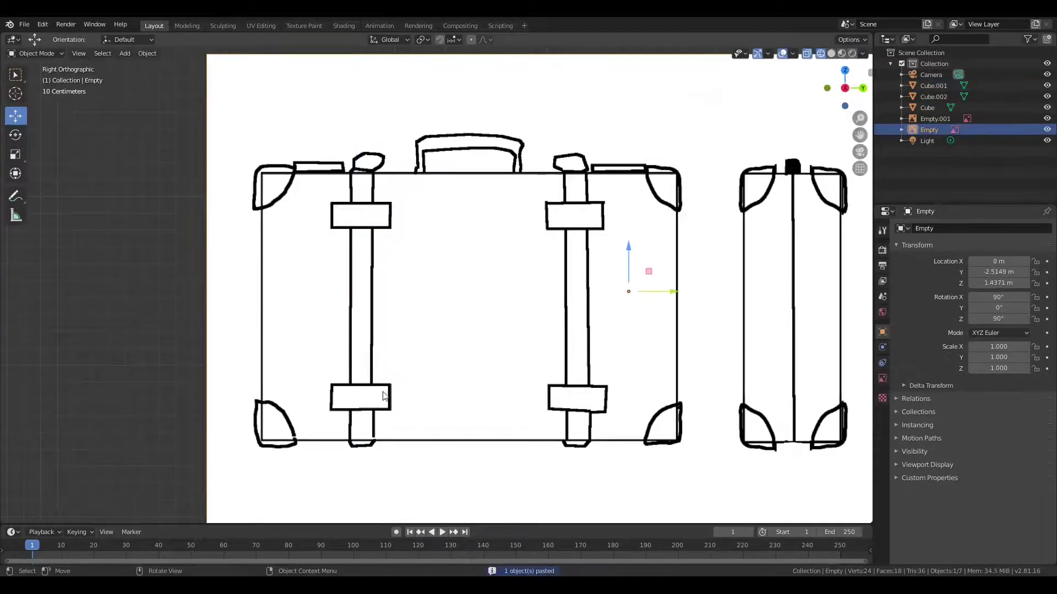
{"action": "key", "text": "ctrl+v"}
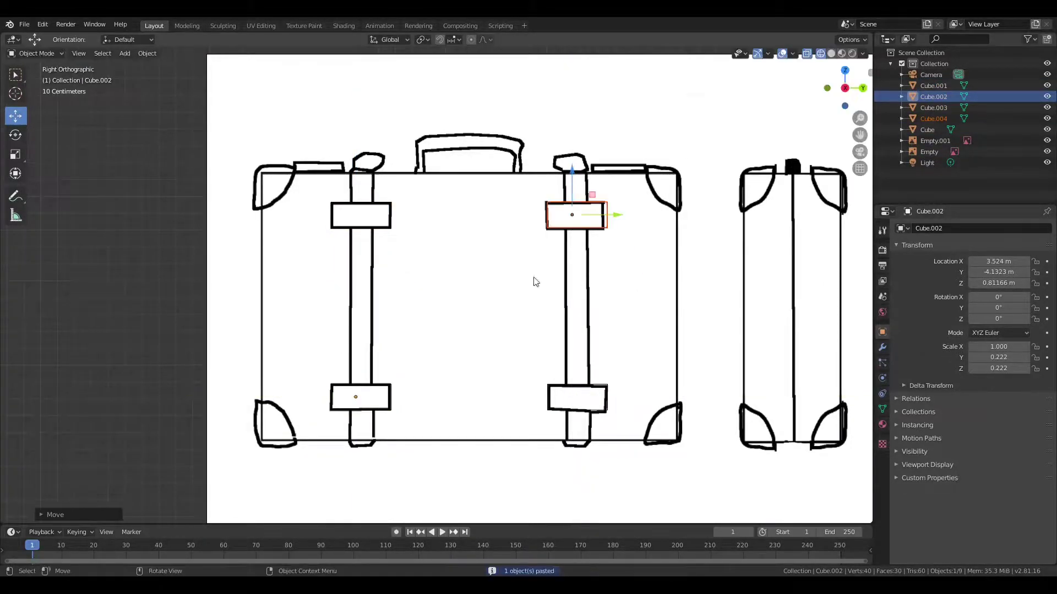
Add a new cube, move it along Y and scale it down.
{"action": "key", "text": "shift+a"}
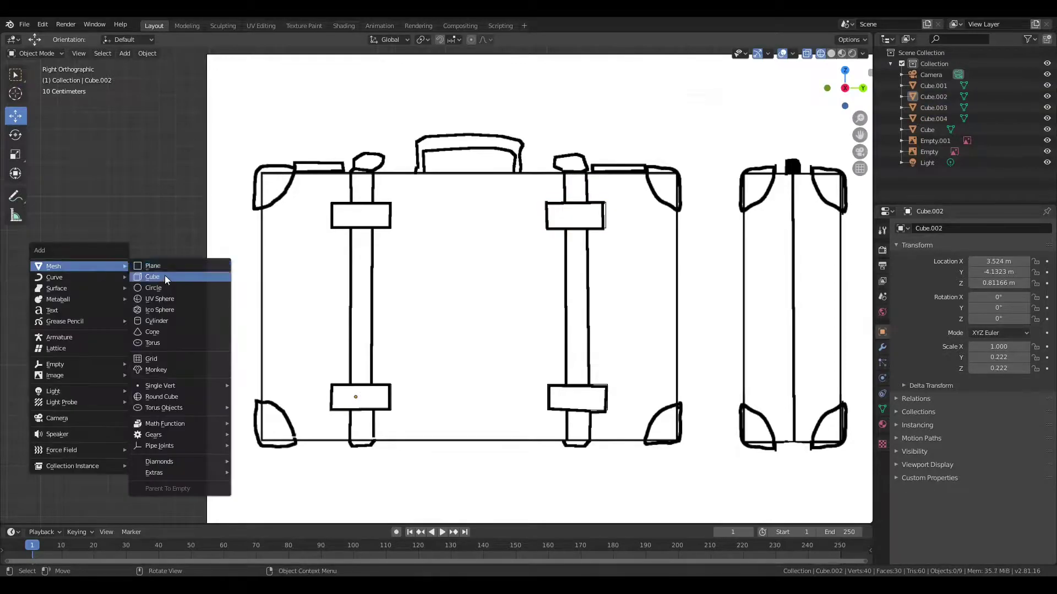
{"action": "left_click", "coordinate": [164, 275]}
{"action": "scroll", "coordinate": [164, 275], "scroll_direction": "down", "scroll_amount": 4}
{"action": "key", "text": "g"}
{"action": "key", "text": "y"}
{"action": "left_click", "coordinate": [472, 171]}
{"action": "key", "text": "Tab"}
{"action": "key", "text": "s"}
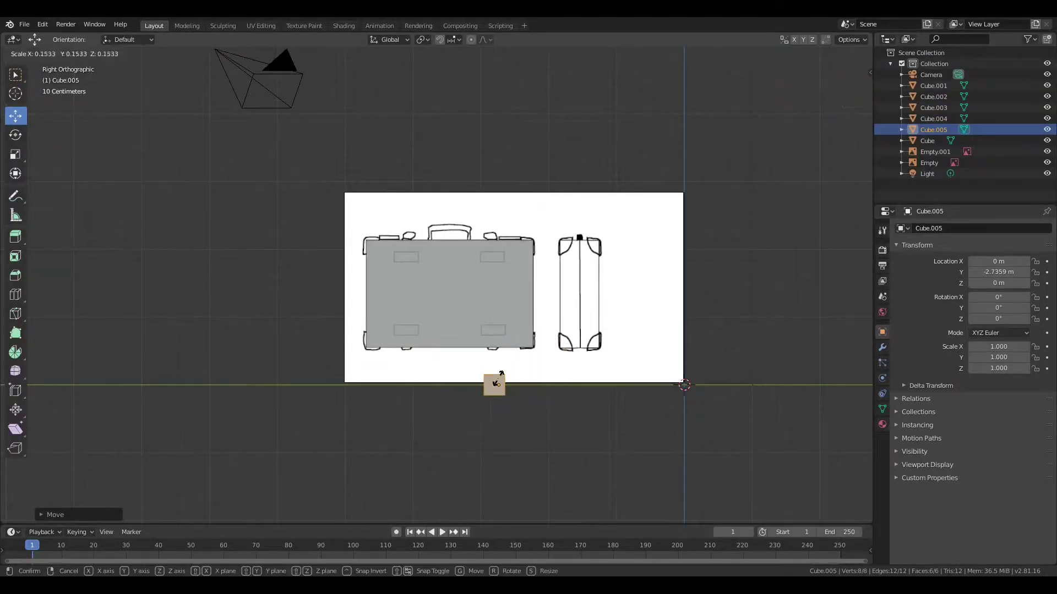
{"action": "key", "text": "Return"}
Raise the small cube along Z to the strap and check its placement.
{"action": "scroll", "coordinate": [480, 295], "scroll_direction": "up", "scroll_amount": 1}
{"action": "scroll", "coordinate": [480, 296], "scroll_direction": "up", "scroll_amount": 5}
{"action": "key", "text": "g"}
{"action": "key", "text": "z"}
{"action": "left_click", "coordinate": [480, 295]}
{"action": "scroll", "coordinate": [480, 296], "scroll_direction": "down", "scroll_amount": 5}
{"action": "middle_click_drag", "start_coordinate": [480, 295], "coordinate": [385, 275]}
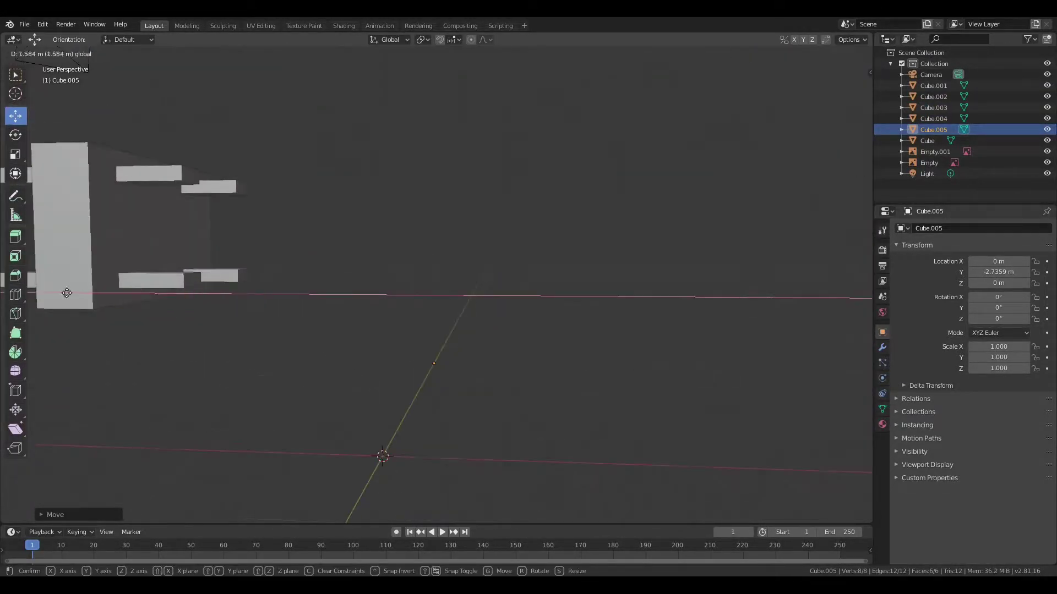
{"action": "scroll", "coordinate": [501, 285], "scroll_direction": "up", "scroll_amount": 5}
{"action": "key", "text": "KP_3"}
In wireframe, box-select the block's faces and stretch it into a strap bar.
{"action": "left_click", "coordinate": [822, 54]}
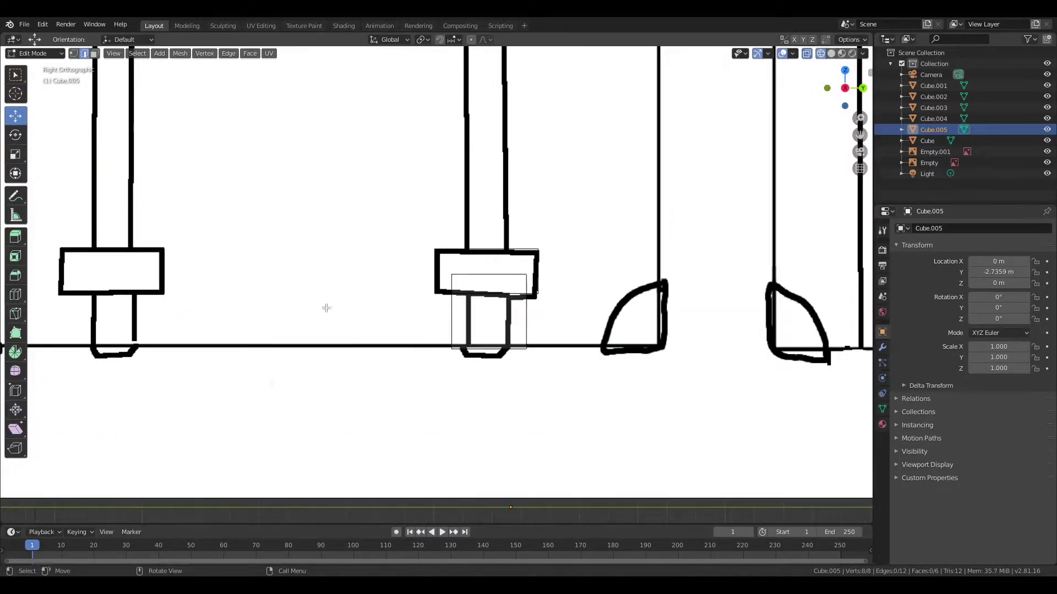
{"action": "left_click_drag", "start_coordinate": [424, 258], "coordinate": [489, 366]}
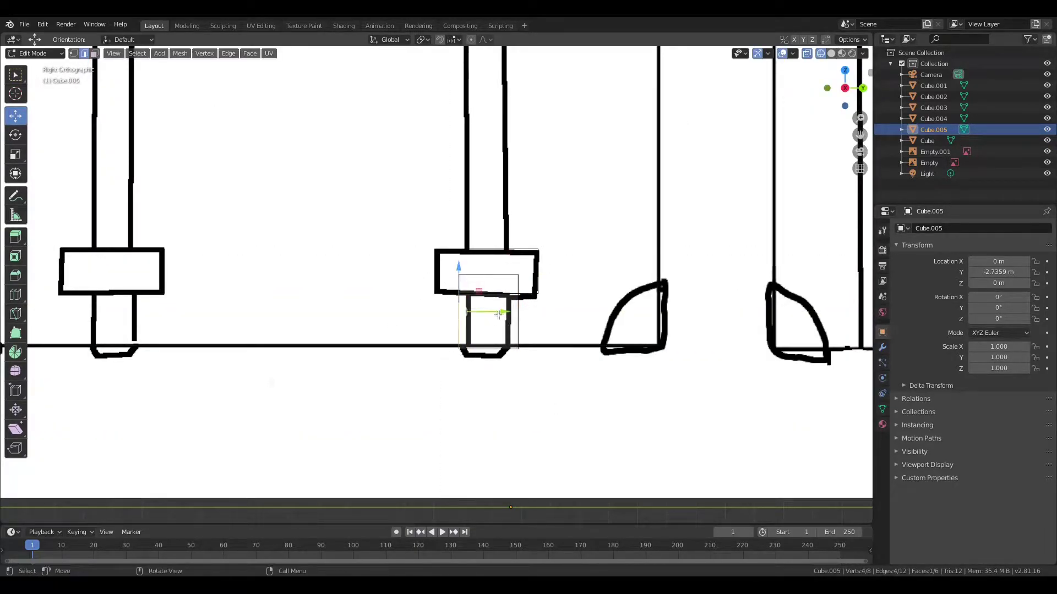
{"action": "left_click_drag", "start_coordinate": [503, 253], "coordinate": [520, 369]}
{"action": "scroll", "coordinate": [526, 283], "scroll_direction": "down", "scroll_amount": 5}
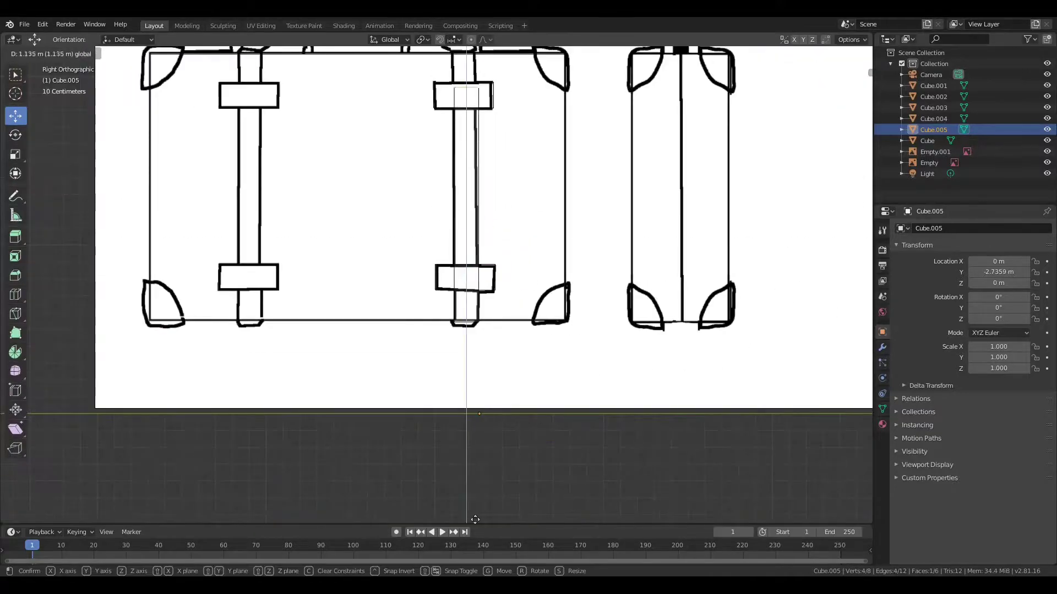
{"action": "key", "text": "Tab"}
Copy the strap bar and place the copy on the left strap.
{"action": "key", "text": "ctrl+c"}
{"action": "key", "text": "ctrl+v"}
{"action": "key", "text": "g"}
{"action": "left_click", "coordinate": [333, 408]}
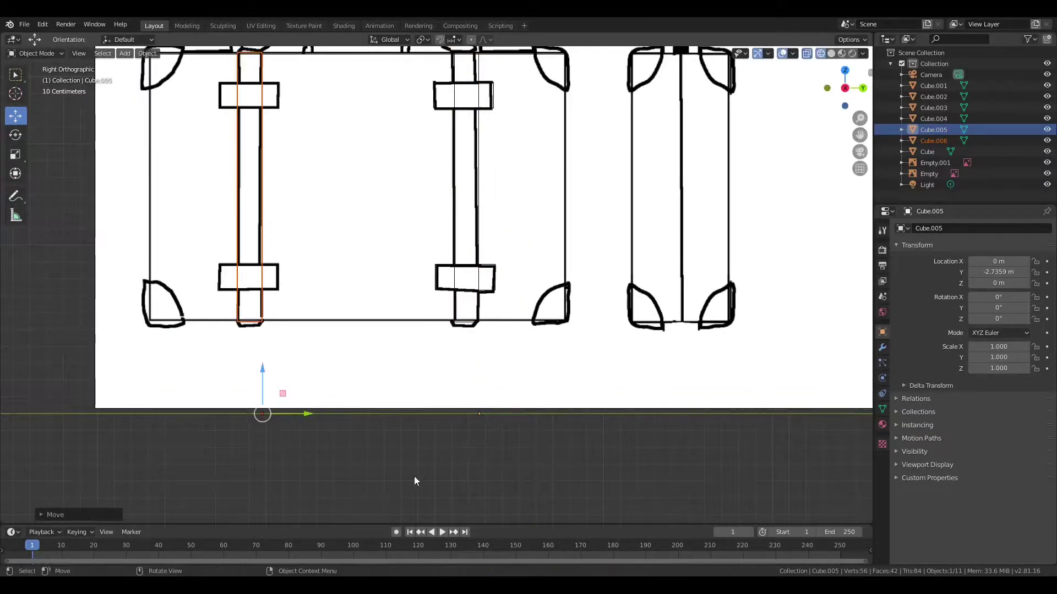
Copy both strap bars and move the pasted pair onto the other strap.
{"action": "left_click", "coordinate": [934, 129]}
{"action": "left_click", "coordinate": [934, 141], "text": "ctrl"}
{"action": "key", "text": "ctrl+c"}
{"action": "key", "text": "ctrl+v"}
{"action": "middle_click_drag", "start_coordinate": [771, 248], "coordinate": [695, 318]}
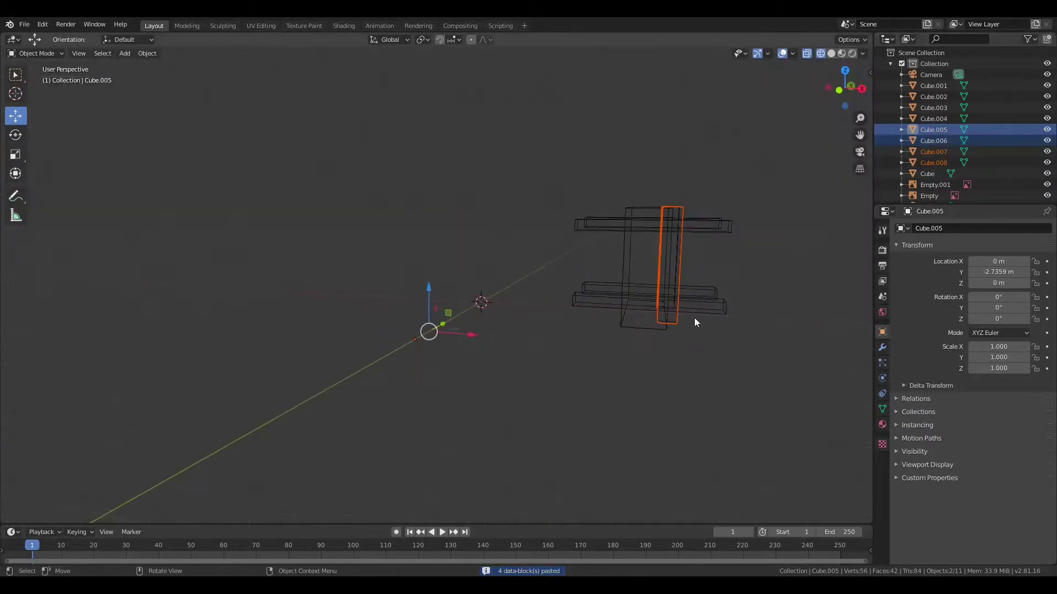
{"action": "key", "text": "g"}
{"action": "left_click", "coordinate": [443, 337]}
{"action": "key", "text": "alt+a"}
{"action": "key", "text": "KP_3"}
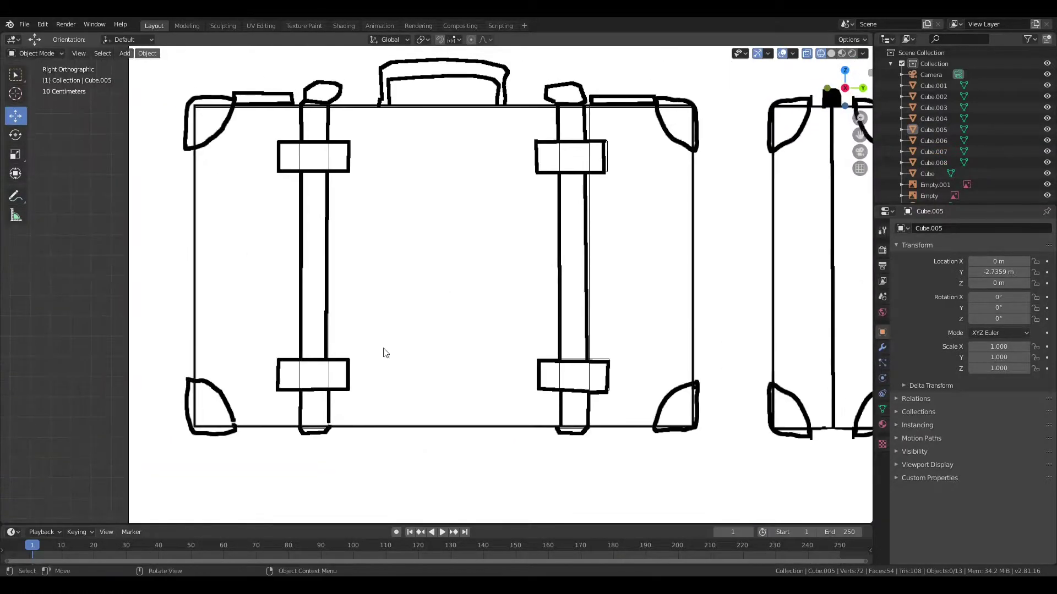
Add a shrunken cylinder and stretch it along the suitcase's bottom-right corner.
{"action": "scroll", "coordinate": [92, 290], "scroll_direction": "down", "scroll_amount": 3}
{"action": "scroll", "coordinate": [93, 289], "scroll_direction": "down", "scroll_amount": 2}
{"action": "key", "text": "shift+a"}
{"action": "left_click", "coordinate": [172, 366]}
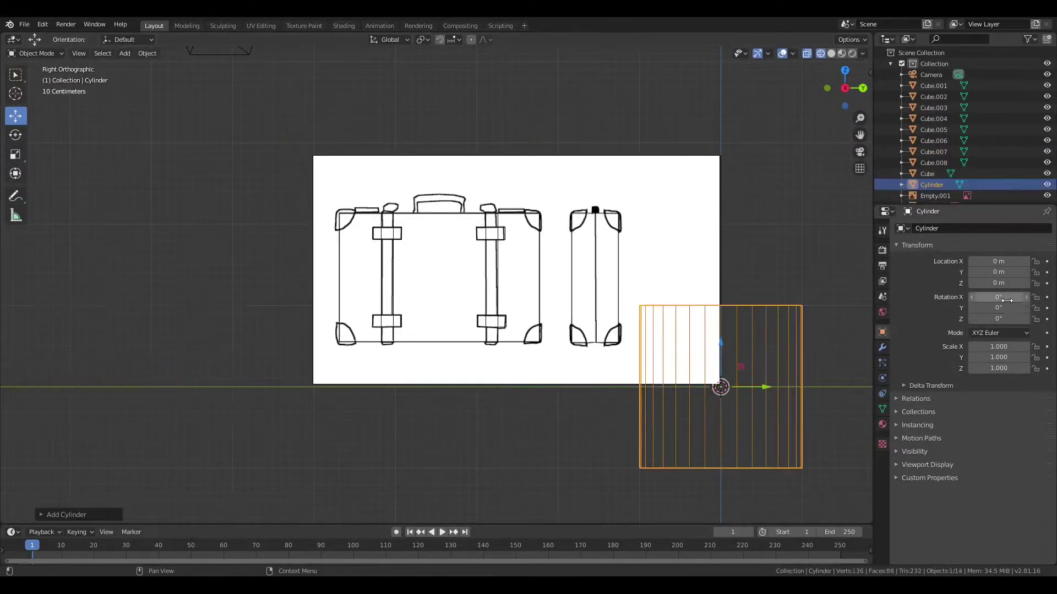
{"action": "key", "text": "s"}
{"action": "key", "text": "g"}
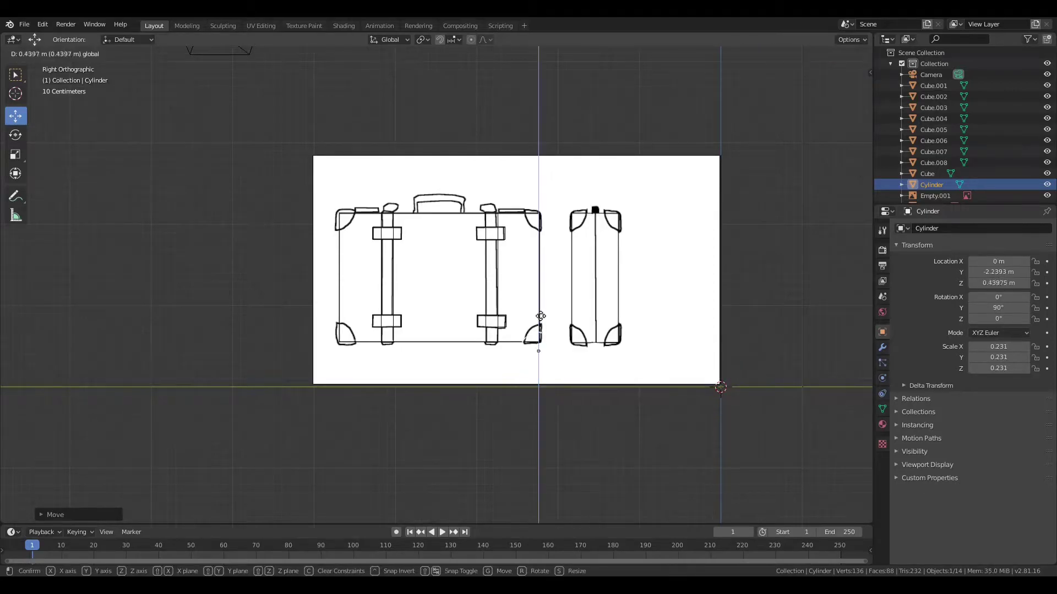
{"action": "left_click", "coordinate": [545, 310]}
{"action": "mouse_move", "coordinate": [544, 311]}
{"action": "middle_mouse_down"}
{"action": "mouse_move", "coordinate": [537, 335]}
{"action": "mouse_move", "coordinate": [517, 332]}
{"action": "middle_mouse_up"}
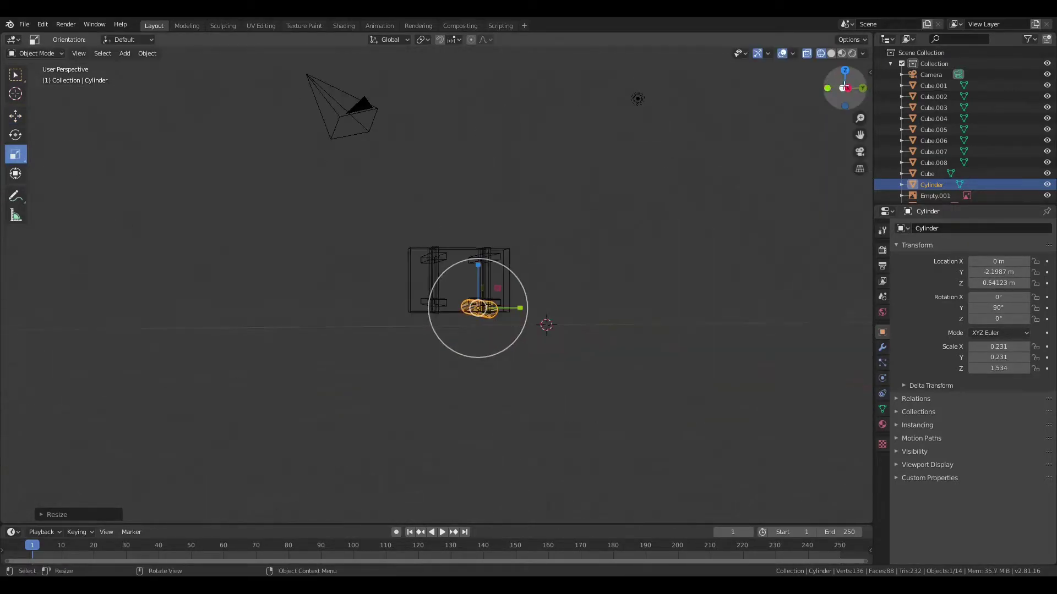
{"action": "key", "text": "s"}
{"action": "key", "text": "z"}
{"action": "left_click", "coordinate": [517, 333]}
{"action": "key", "text": "g"}
{"action": "key", "text": "x"}
Add a cutter cube, Cube.009, stretched along X and positioned over the cylinder.
{"action": "left_click_drag", "start_coordinate": [842, 82], "coordinate": [845, 88]}
{"action": "left_click", "coordinate": [843, 89]}
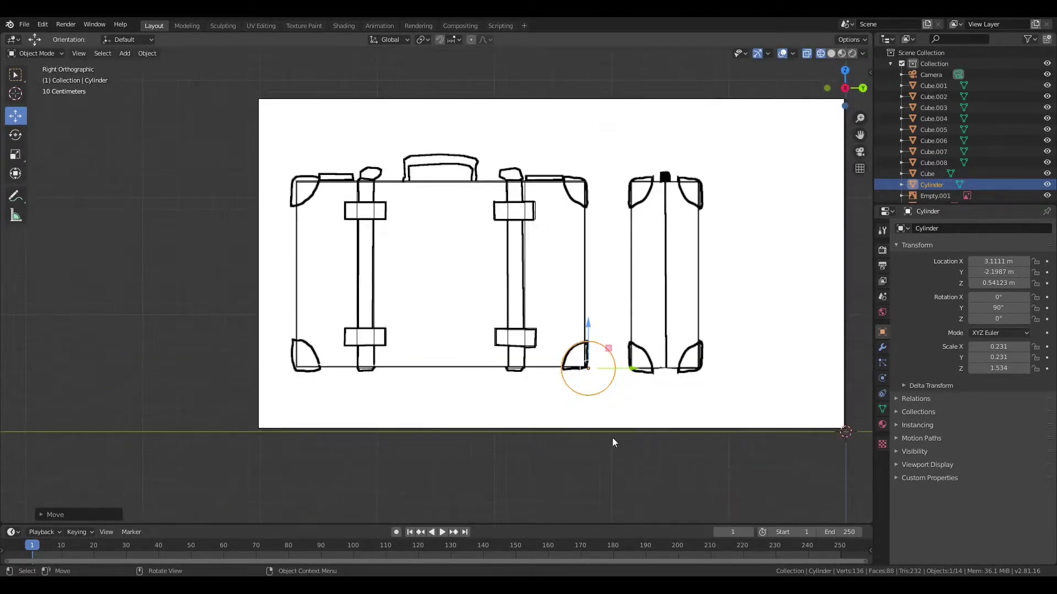
{"action": "key", "text": "shift+a"}
{"action": "left_click", "coordinate": [660, 152]}
{"action": "key", "text": "shift+space"}
{"action": "key", "text": "s"}
{"action": "mouse_move", "coordinate": [527, 454]}
{"action": "middle_mouse_down"}
{"action": "mouse_move", "coordinate": [565, 329]}
{"action": "mouse_move", "coordinate": [753, 304]}
{"action": "middle_mouse_up"}
{"action": "key", "text": "s"}
{"action": "key", "text": "x"}
{"action": "key", "text": "KP_7"}
{"action": "key", "text": "shift+space"}
{"action": "key", "text": "g"}
{"action": "key", "text": "g"}
{"action": "left_click", "coordinate": [592, 347]}
{"action": "key", "text": "KP_3"}
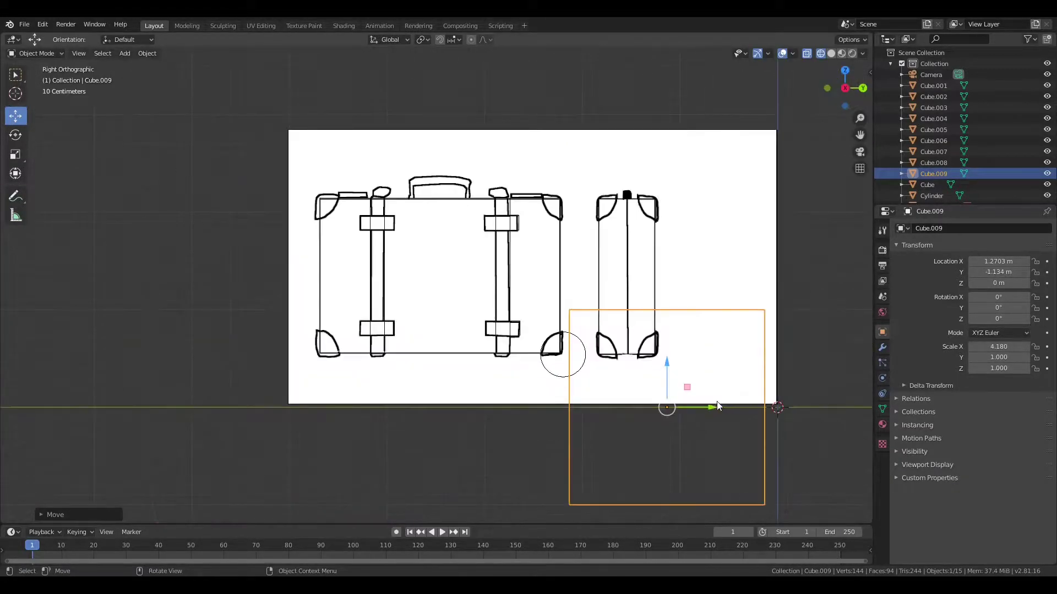
{"action": "scroll", "coordinate": [559, 353], "scroll_direction": "up", "scroll_amount": 1}
{"action": "scroll", "coordinate": [590, 366], "scroll_direction": "up", "scroll_amount": 4}
Give the cylinder a Boolean Difference modifier using Cube.009 and apply it.
{"action": "left_click", "coordinate": [465, 352]}
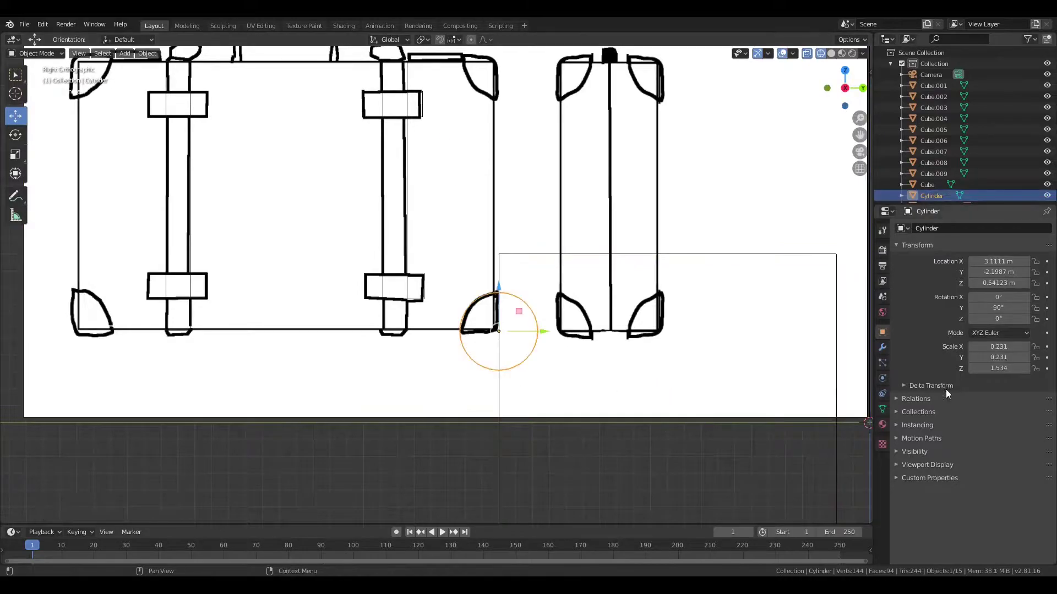
{"action": "left_click", "coordinate": [882, 348]}
{"action": "left_click", "coordinate": [910, 227]}
{"action": "left_click", "coordinate": [819, 278]}
{"action": "left_click", "coordinate": [1012, 288]}
{"action": "left_click", "coordinate": [943, 404]}
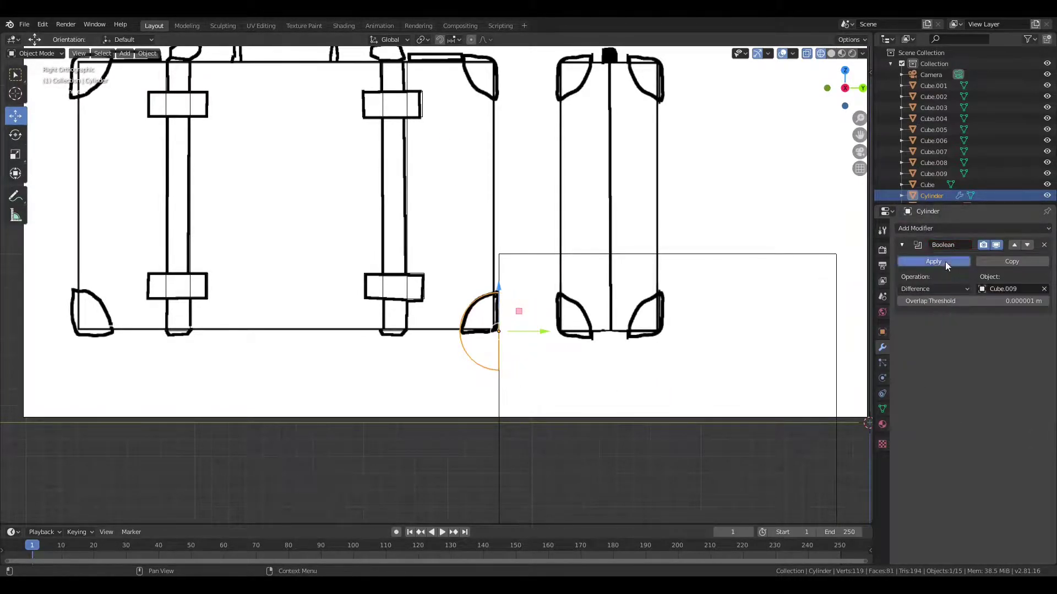
{"action": "left_click", "coordinate": [934, 261]}
Delete the Cube.009 cutter and paste a copy of the quarter-round piece as Cylinder.001.
{"action": "left_click", "coordinate": [933, 173]}
{"action": "key", "text": "g"}
{"action": "left_click", "coordinate": [504, 312]}
{"action": "left_click", "coordinate": [910, 228]}
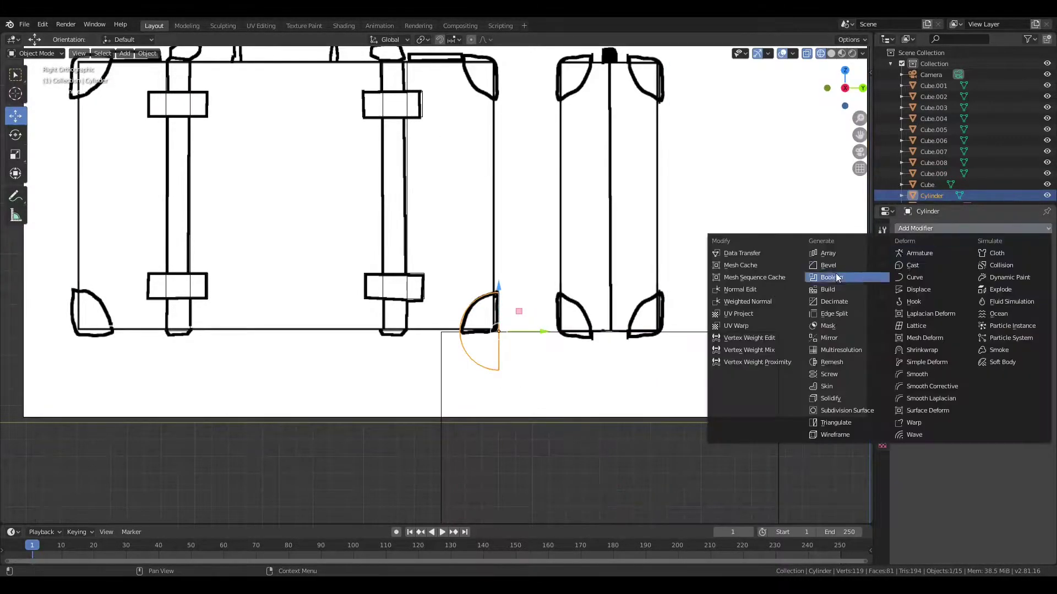
{"action": "key", "text": "Delete"}
{"action": "left_click", "coordinate": [498, 297]}
{"action": "key", "text": "ctrl+v"}
Rotate Cylinder.001 90° and place it at the suitcase's top-right corner.
{"action": "left_click_drag", "start_coordinate": [498, 297], "coordinate": [498, 135]}
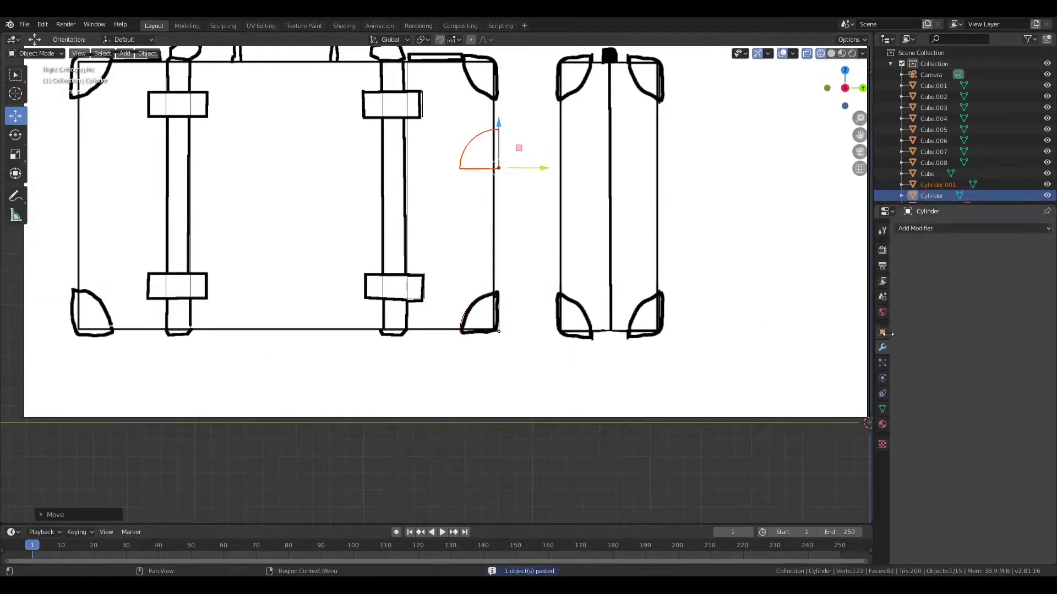
{"action": "left_click", "coordinate": [882, 331]}
{"action": "left_click", "coordinate": [937, 185]}
{"action": "key", "text": "Tab"}
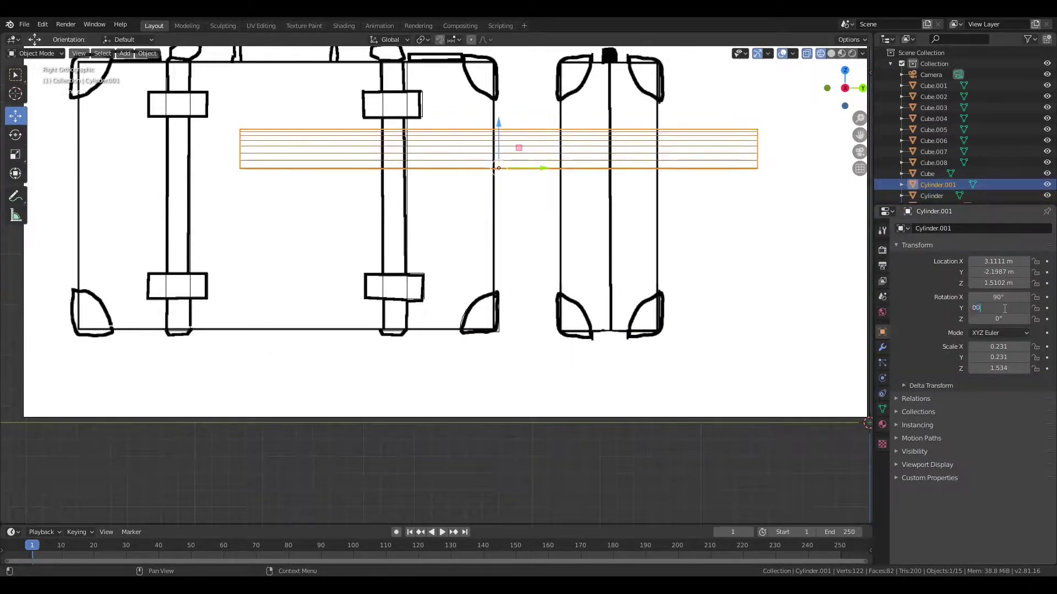
{"action": "type", "text": "0"}
{"action": "key", "text": "Tab"}
{"action": "type", "text": "90"}
{"action": "scroll", "coordinate": [583, 197], "scroll_direction": "up", "scroll_amount": 3}
{"action": "key", "text": "g"}
{"action": "left_click", "coordinate": [583, 196]}
{"action": "scroll", "coordinate": [582, 197], "scroll_direction": "down", "scroll_amount": 5}
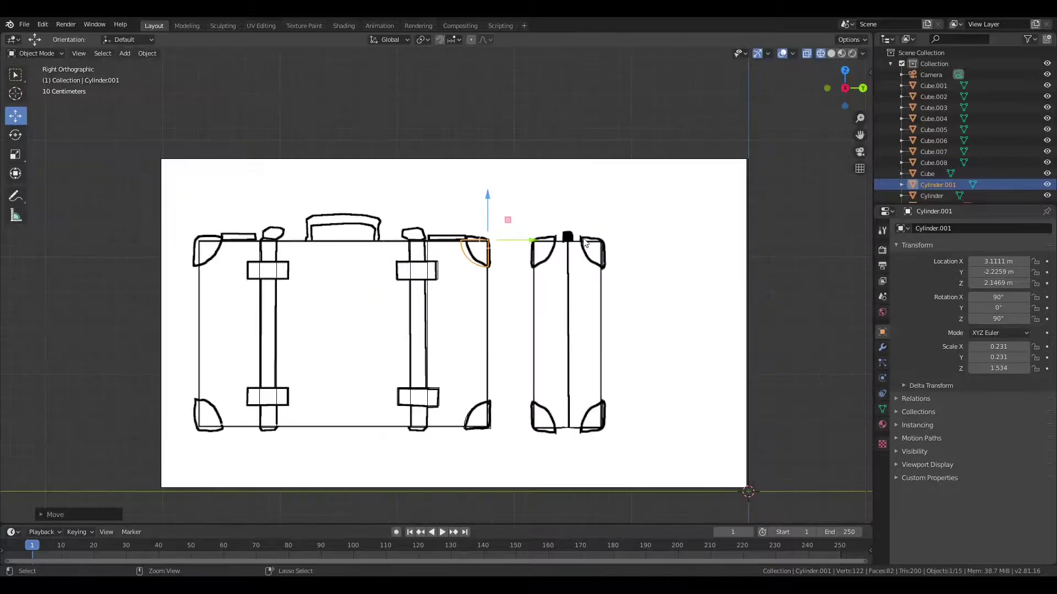
Paste quarter-round copy Cylinder.002 and rotate it to fit a left corner.
{"action": "key", "text": "ctrl+v"}
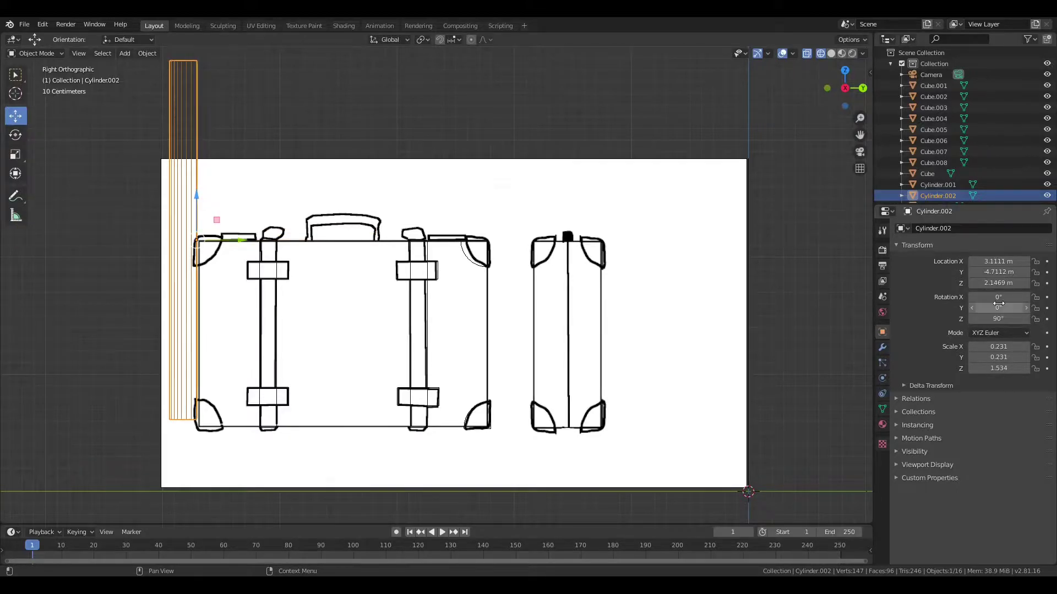
{"action": "key", "text": "ctrl+v"}
{"action": "double_click", "coordinate": [1004, 297]}
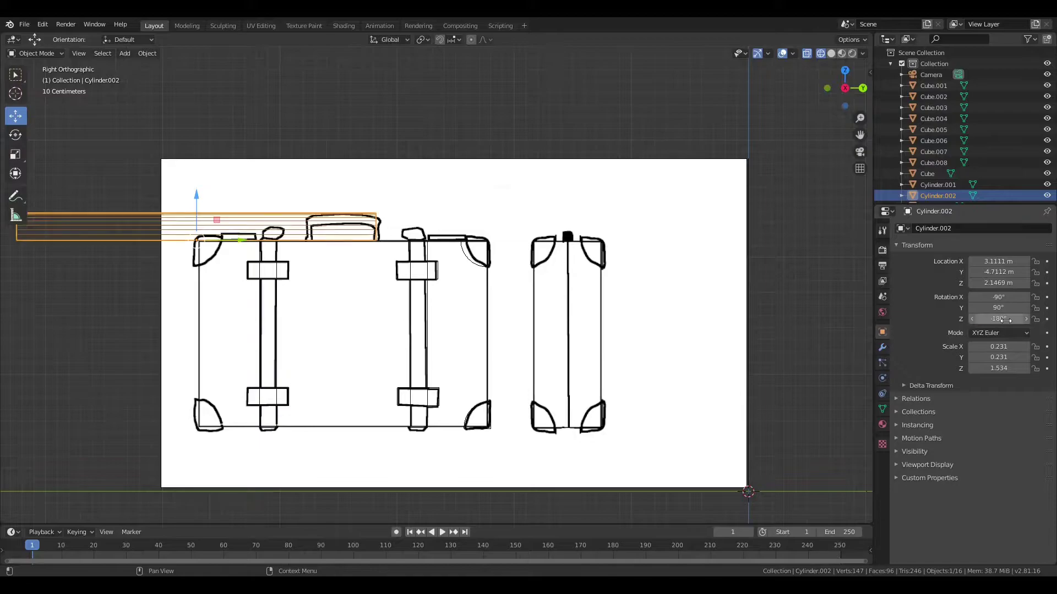
{"action": "key", "text": "Return"}
{"action": "scroll", "coordinate": [94, 235], "scroll_direction": "up", "scroll_amount": 3}
{"action": "scroll", "coordinate": [94, 235], "scroll_direction": "down", "scroll_amount": 1}
Paste Cylinder.003 and move it to the suitcase's bottom-left corner.
{"action": "key", "text": "ctrl+v"}
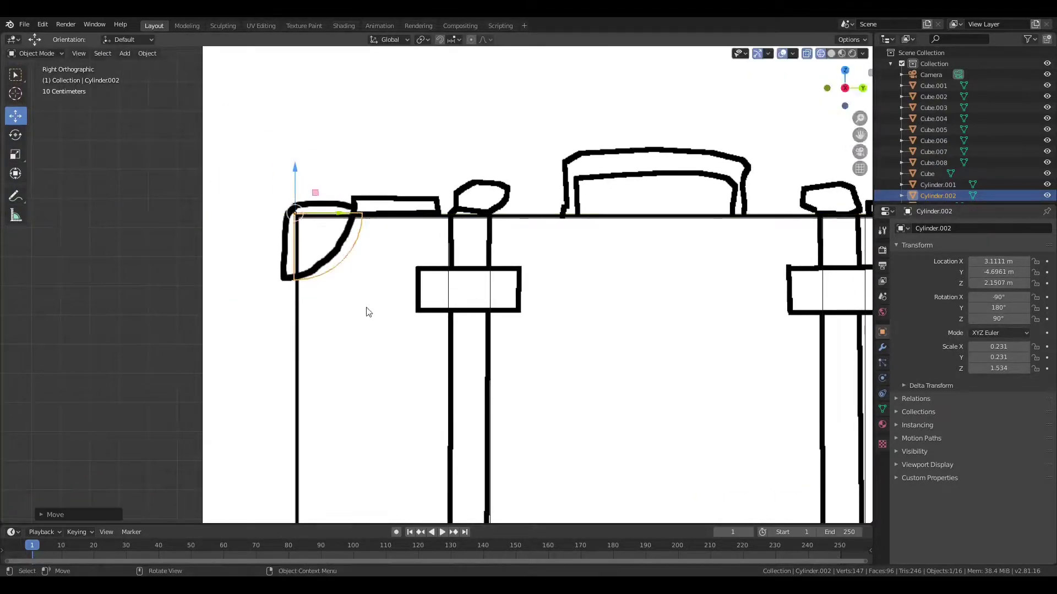
{"action": "scroll", "coordinate": [365, 307], "scroll_direction": "down", "scroll_amount": 2}
{"action": "scroll", "coordinate": [958, 156], "scroll_direction": "down", "scroll_amount": 2}
{"action": "left_click", "coordinate": [943, 162]}
{"action": "key", "text": "g"}
{"action": "left_click", "coordinate": [369, 485]}
{"action": "scroll", "coordinate": [392, 410], "scroll_direction": "up", "scroll_amount": 2}
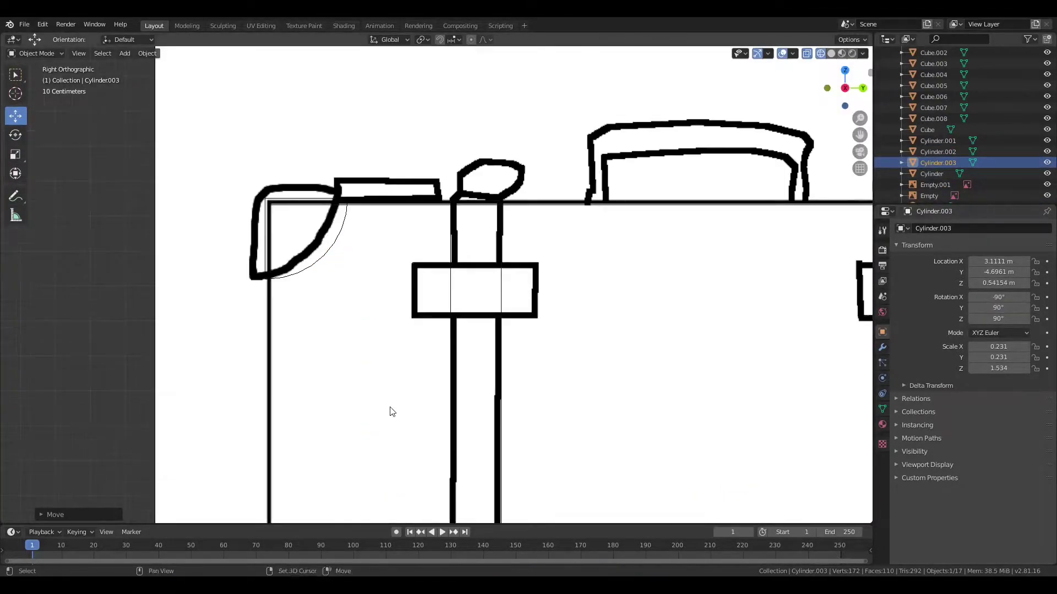
{"action": "scroll", "coordinate": [392, 410], "scroll_direction": "up", "scroll_amount": 3}
{"action": "middle_click_drag", "start_coordinate": [384, 312], "coordinate": [408, 413]}
{"action": "scroll", "coordinate": [473, 428], "scroll_direction": "down", "scroll_amount": 5}
{"action": "middle_click_drag", "start_coordinate": [473, 428], "coordinate": [585, 277]}
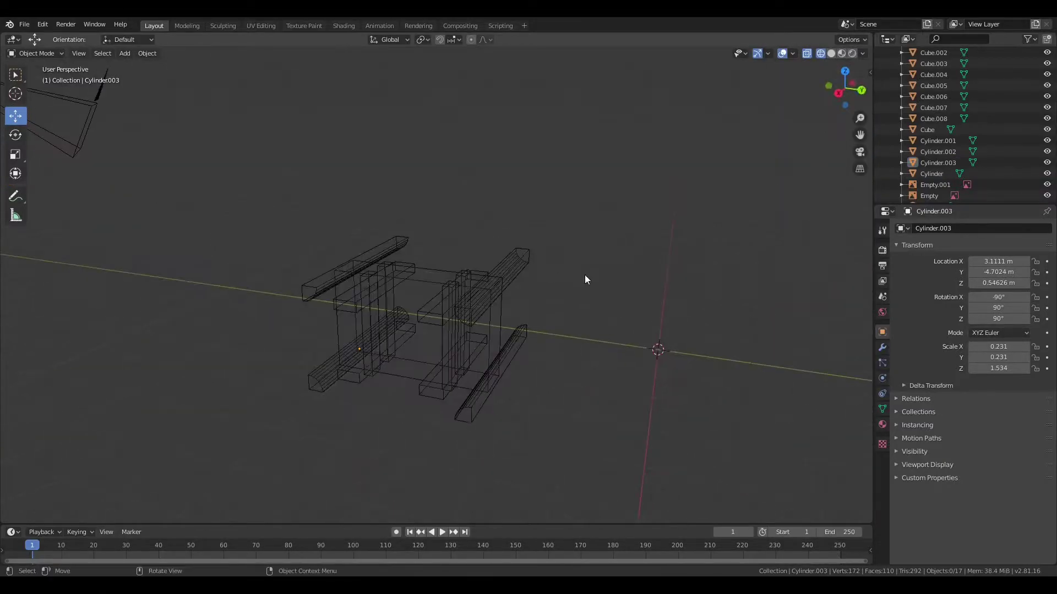
Shorten the top-right corner piece Cylinder.001 by scaling it along X.
{"action": "left_click", "coordinate": [295, 268]}
{"action": "key", "text": "s"}
{"action": "key", "text": "x"}
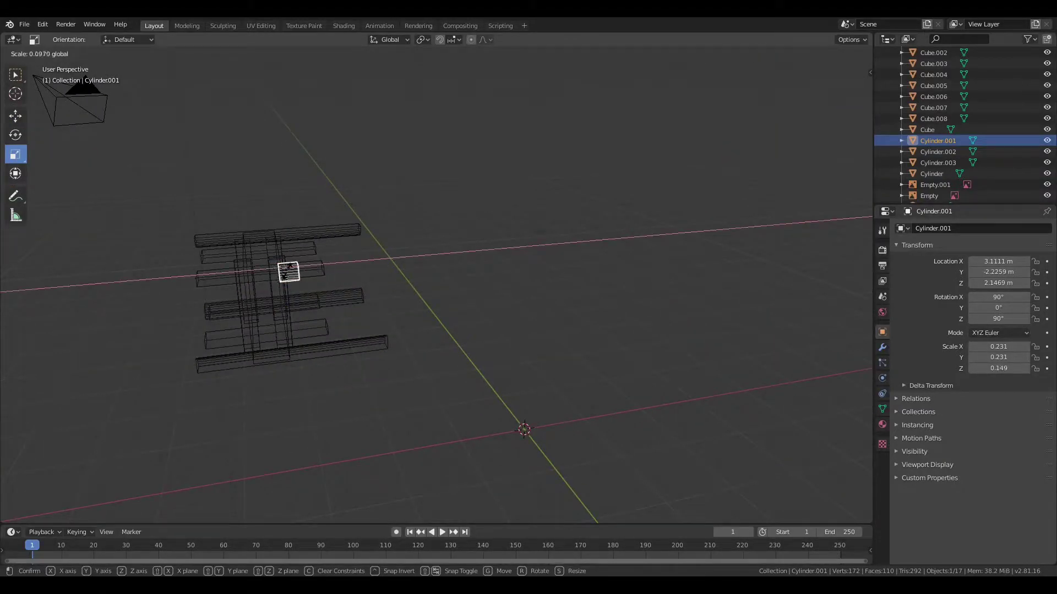
{"action": "left_click", "coordinate": [289, 272]}
{"action": "scroll", "coordinate": [606, 324], "scroll_direction": "up", "scroll_amount": 3}
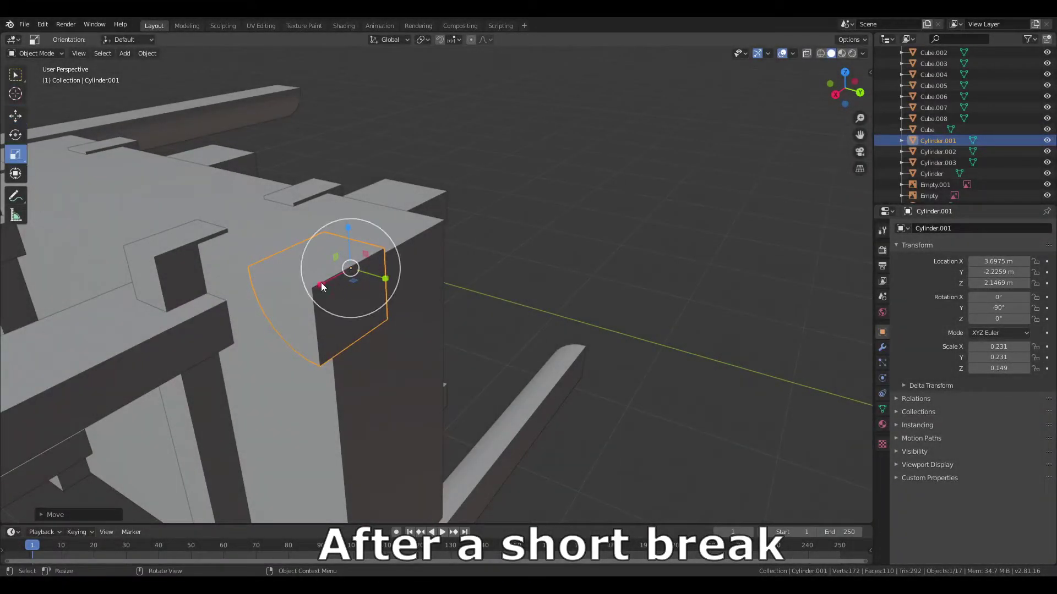
Scale Cylinder.001 down into a thin slice and paste a copy of it.
{"action": "key", "text": "s"}
{"action": "key", "text": "Escape"}
{"action": "key", "text": "ctrl+v"}
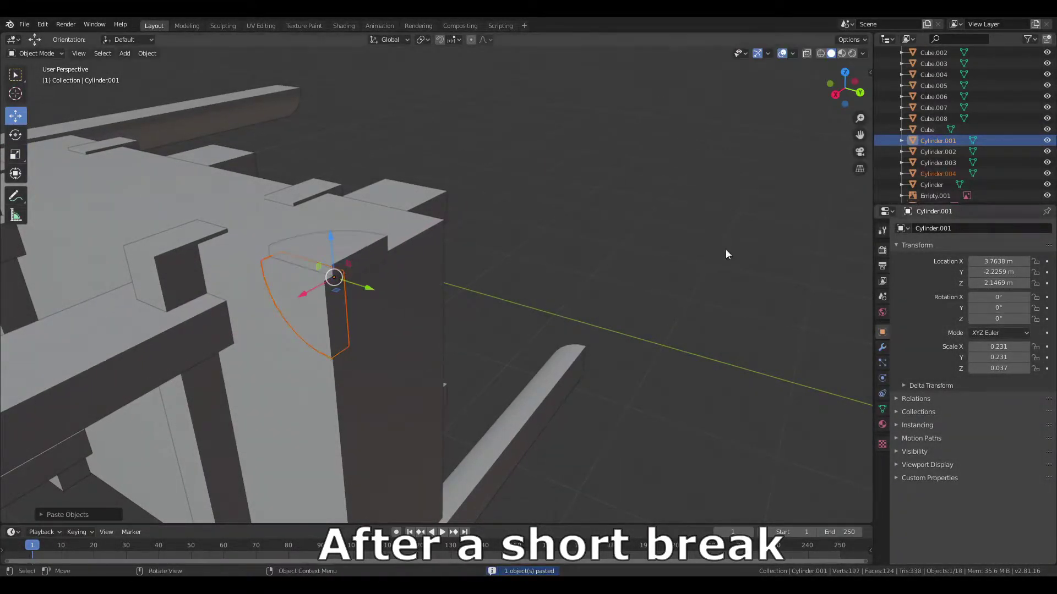
{"action": "left_click", "coordinate": [337, 257]}
Move the slice along X and turn the third slice 90° around X.
{"action": "key", "text": "g"}
{"action": "key", "text": "x"}
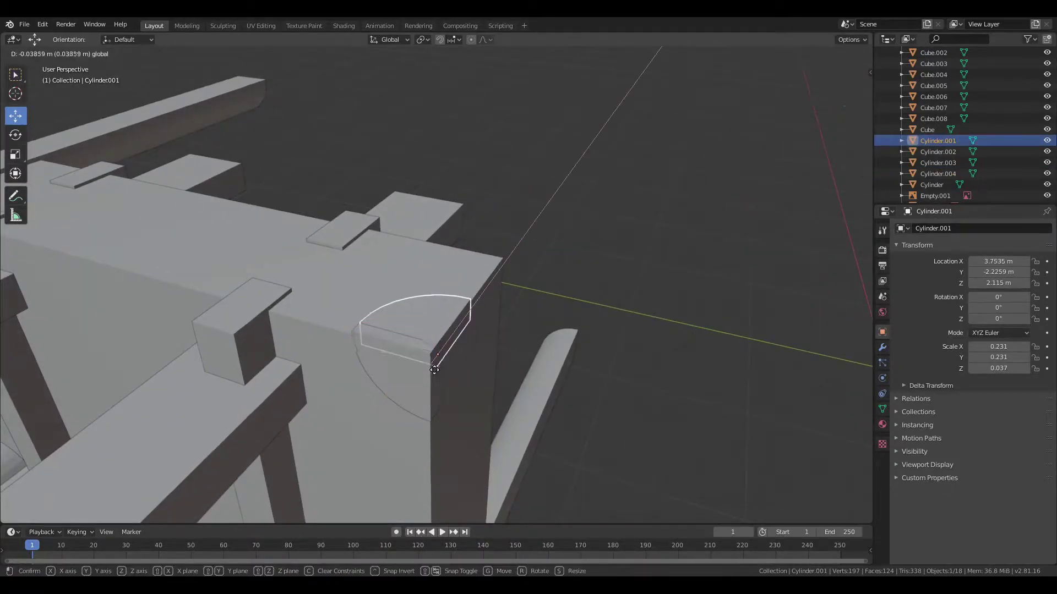
{"action": "key", "text": "Tab"}
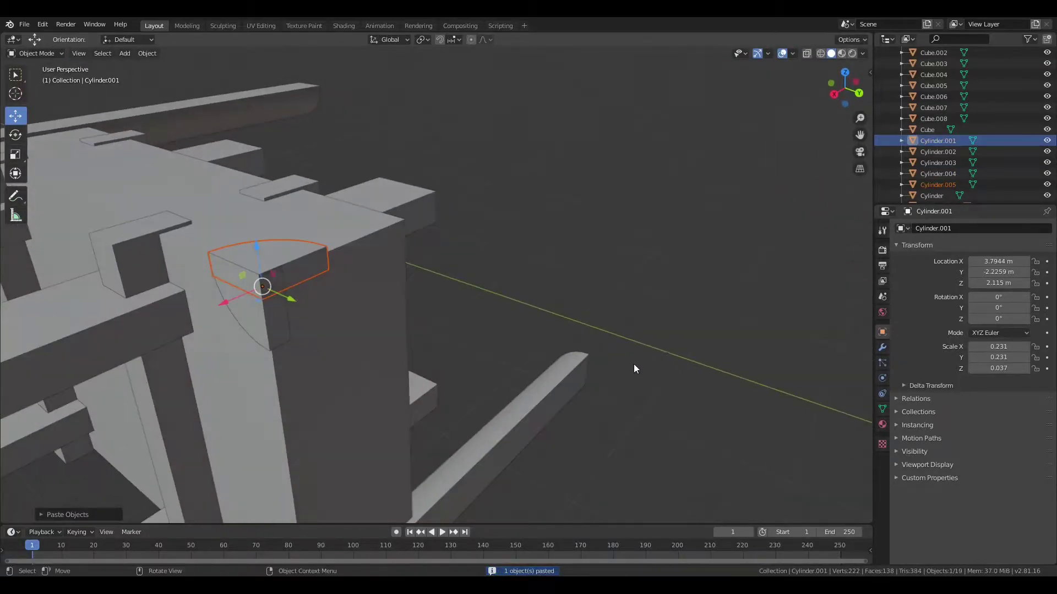
{"action": "left_click_drag", "start_coordinate": [1002, 298], "coordinate": [1023, 298]}
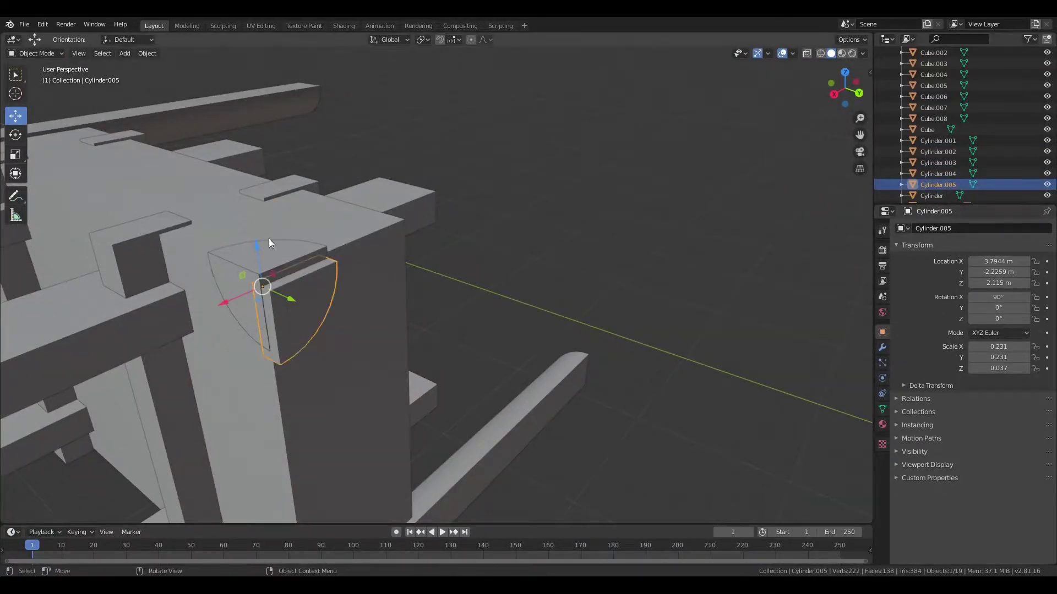
{"action": "mouse_move", "coordinate": [253, 285]}
{"action": "middle_mouse_down"}
{"action": "mouse_move", "coordinate": [521, 267]}
{"action": "mouse_move", "coordinate": [480, 83]}
{"action": "middle_mouse_up"}
In the back view with X-ray on, box-select the slice's top row of vertices.
{"action": "key", "text": "Tab"}
{"action": "key", "text": "ctrl+KP_1"}
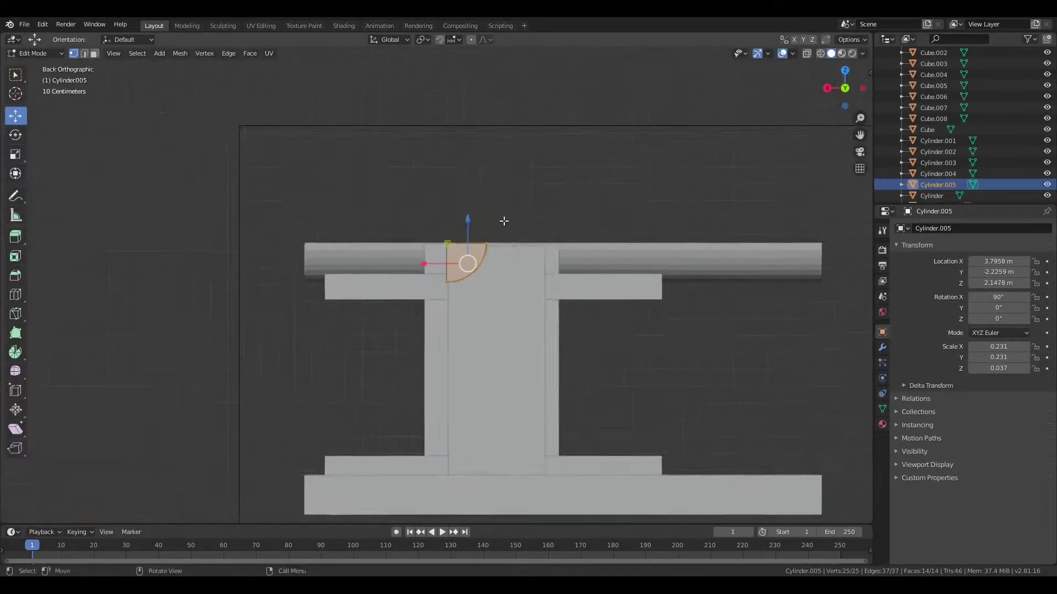
{"action": "key", "text": "KP_Decimal"}
{"action": "left_click", "coordinate": [806, 53]}
{"action": "left_click_drag", "start_coordinate": [213, 160], "coordinate": [613, 240]}
{"action": "key", "text": "alt+z"}
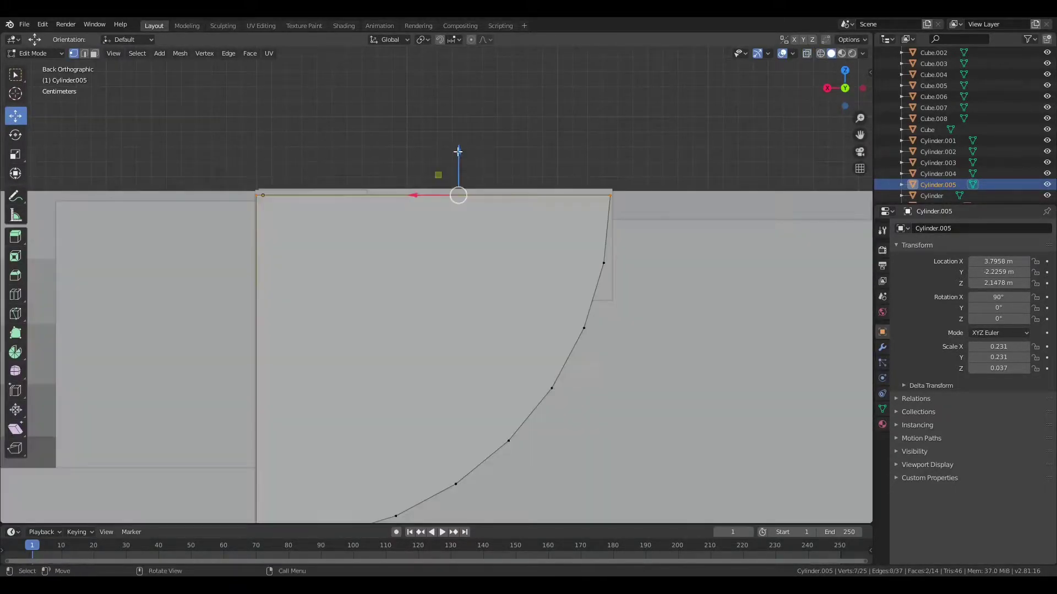
{"action": "key", "text": "Tab"}
Edit Cylinder.001's mesh and move a vertex on its curved edge.
{"action": "left_click", "coordinate": [608, 291]}
{"action": "key", "text": "Tab"}
{"action": "key", "text": "g"}
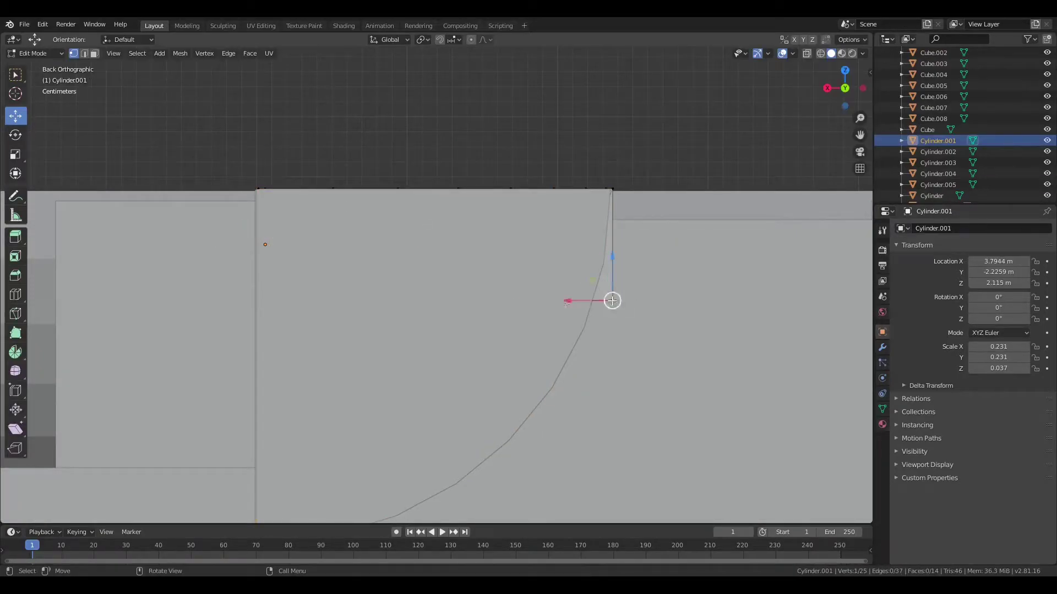
{"action": "left_click", "coordinate": [603, 263]}
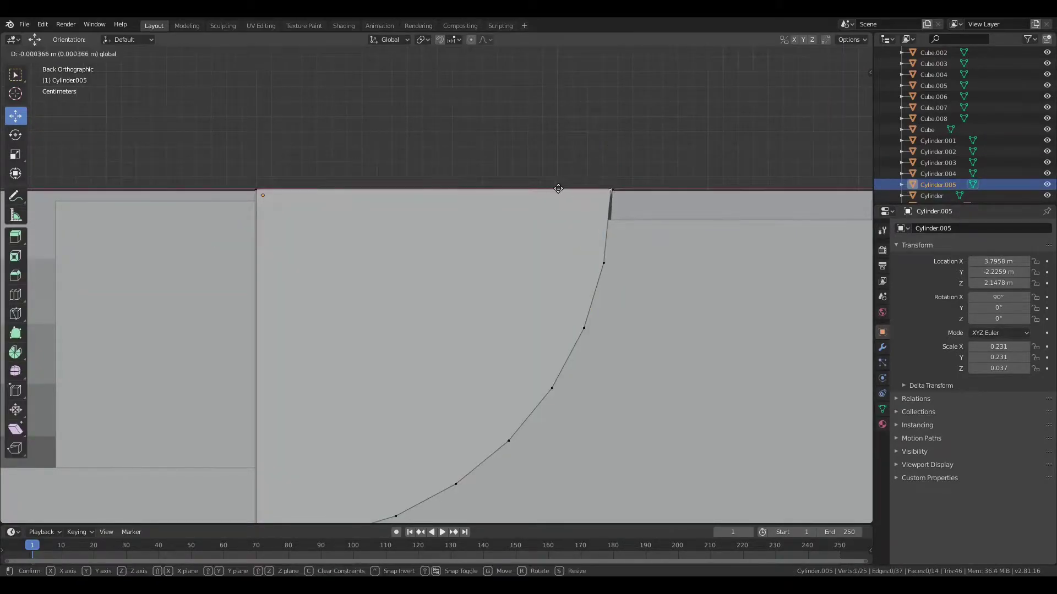
{"action": "middle_click_drag", "start_coordinate": [558, 189], "coordinate": [379, 420]}
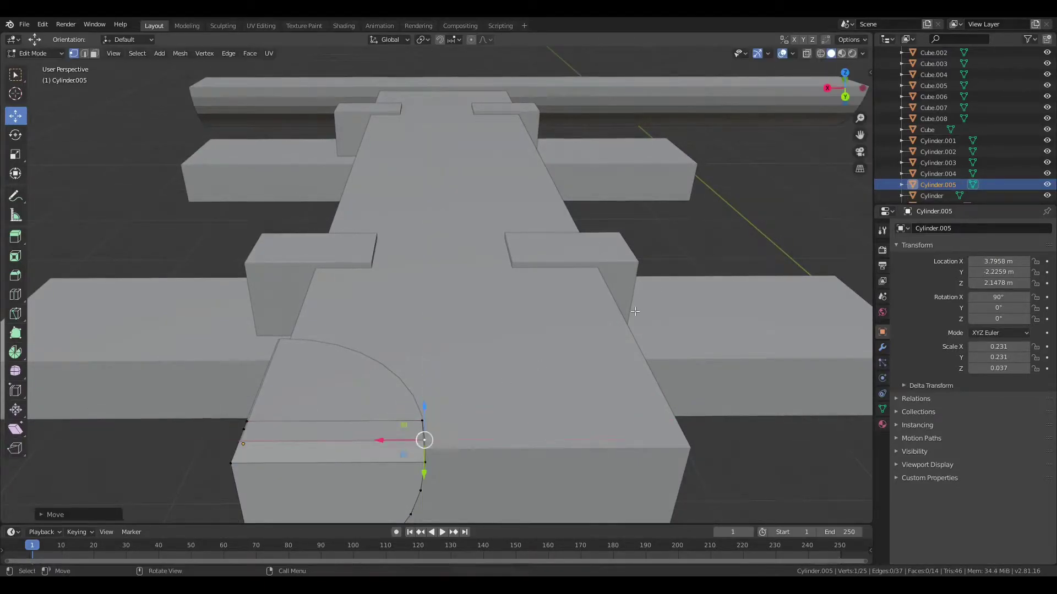
{"action": "middle_click_drag", "start_coordinate": [634, 311], "coordinate": [540, 286]}
Move a Cylinder.005 vertex to close the gap between the slices.
{"action": "left_click", "coordinate": [541, 287]}
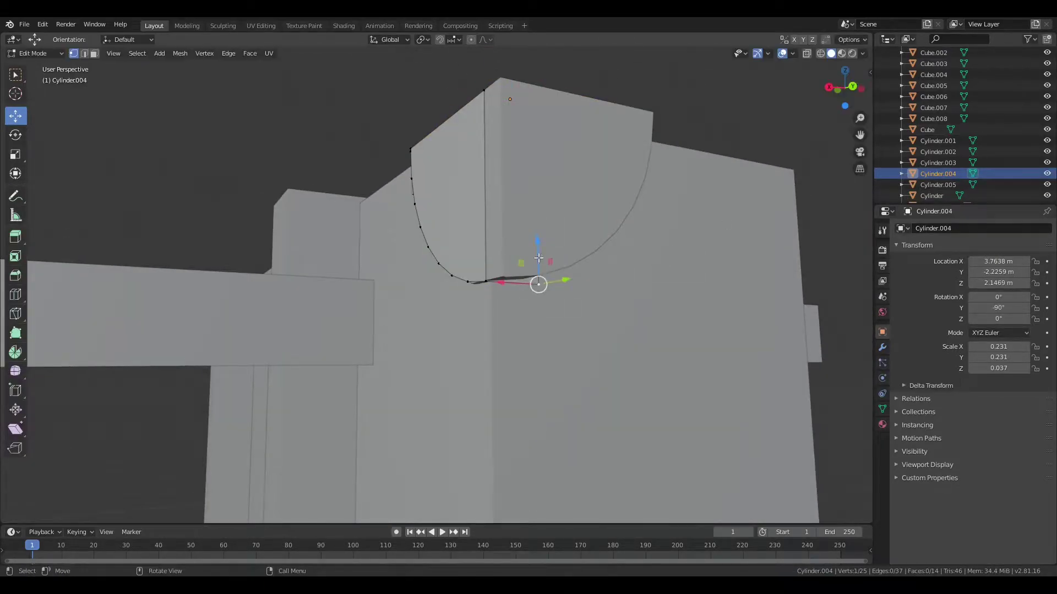
{"action": "middle_click_drag", "start_coordinate": [480, 309], "coordinate": [636, 318]}
{"action": "left_click", "coordinate": [609, 309]}
{"action": "scroll", "coordinate": [609, 309], "scroll_direction": "up", "scroll_amount": 5}
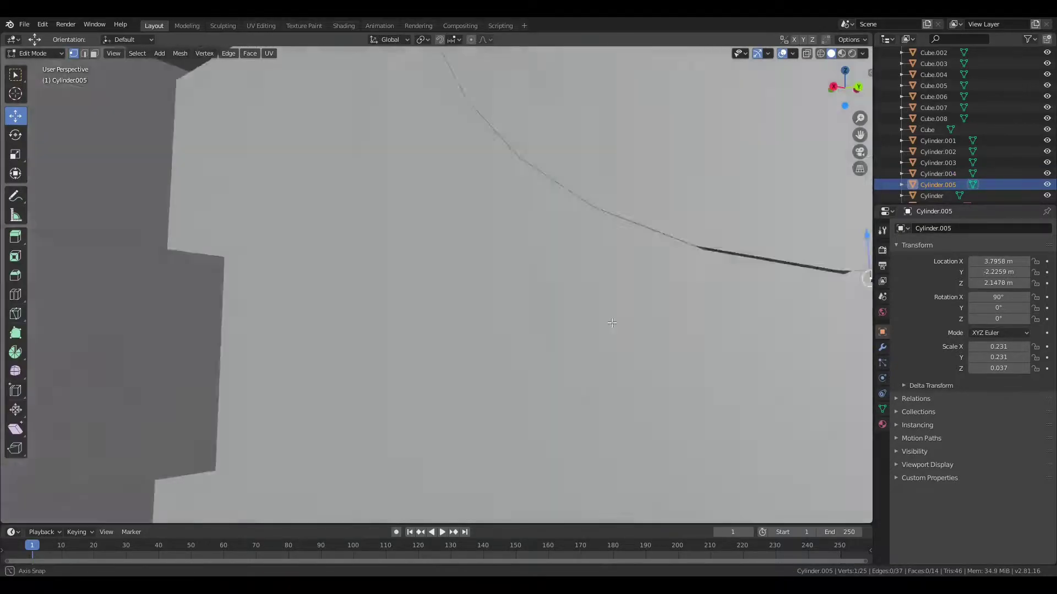
{"action": "key", "text": "g"}
{"action": "left_click", "coordinate": [486, 266]}
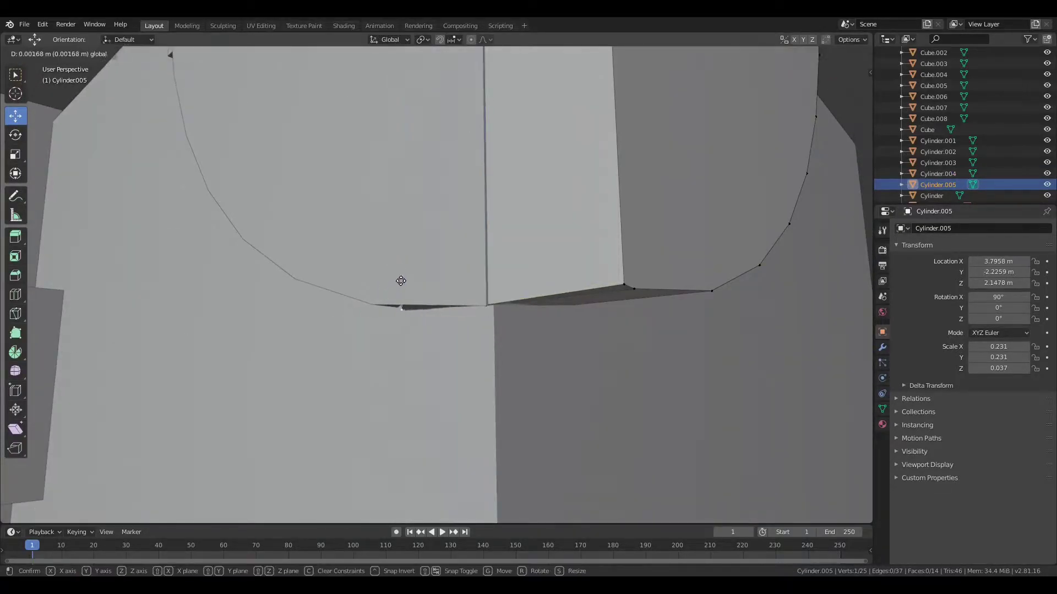
{"action": "scroll", "coordinate": [523, 347], "scroll_direction": "down", "scroll_amount": 5}
Move a vertex on Cylinder.004's arc to meet the neighbouring slice.
{"action": "middle_click_drag", "start_coordinate": [524, 347], "coordinate": [559, 317]}
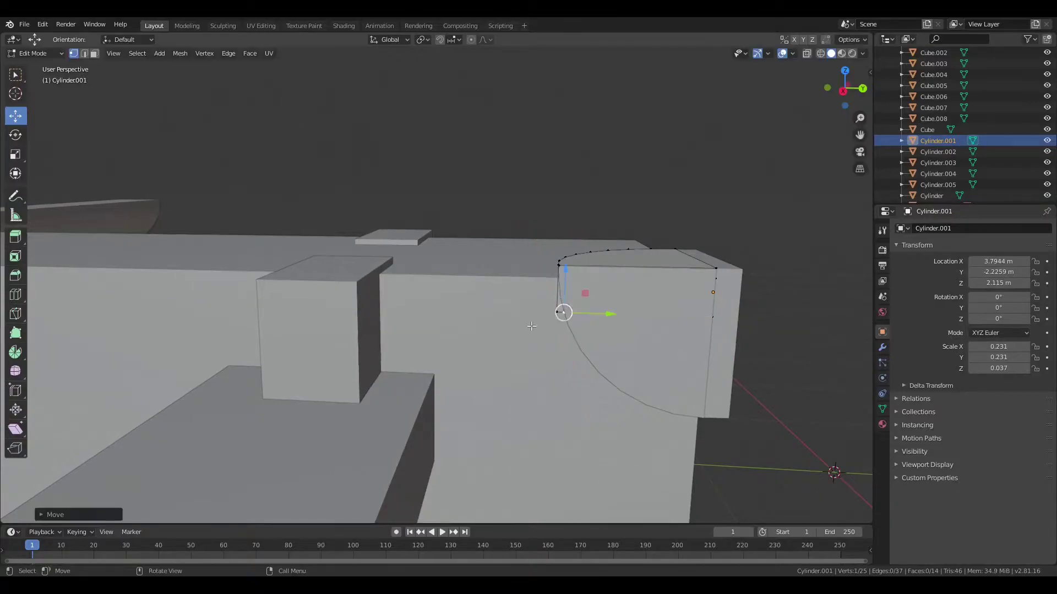
{"action": "left_click", "coordinate": [568, 324]}
{"action": "left_click", "coordinate": [607, 322]}
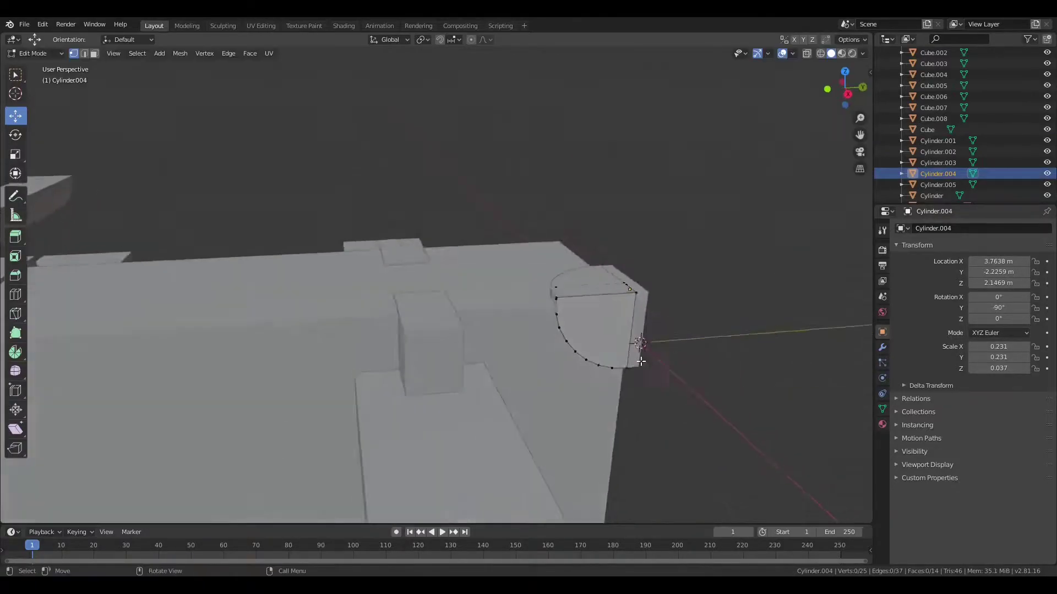
{"action": "middle_click_drag", "start_coordinate": [607, 321], "coordinate": [623, 355]}
{"action": "scroll", "coordinate": [623, 355], "scroll_direction": "up", "scroll_amount": 4}
Check the joins in wireframe, return to Object Mode and select the three corner pieces.
{"action": "key", "text": "shift+z"}
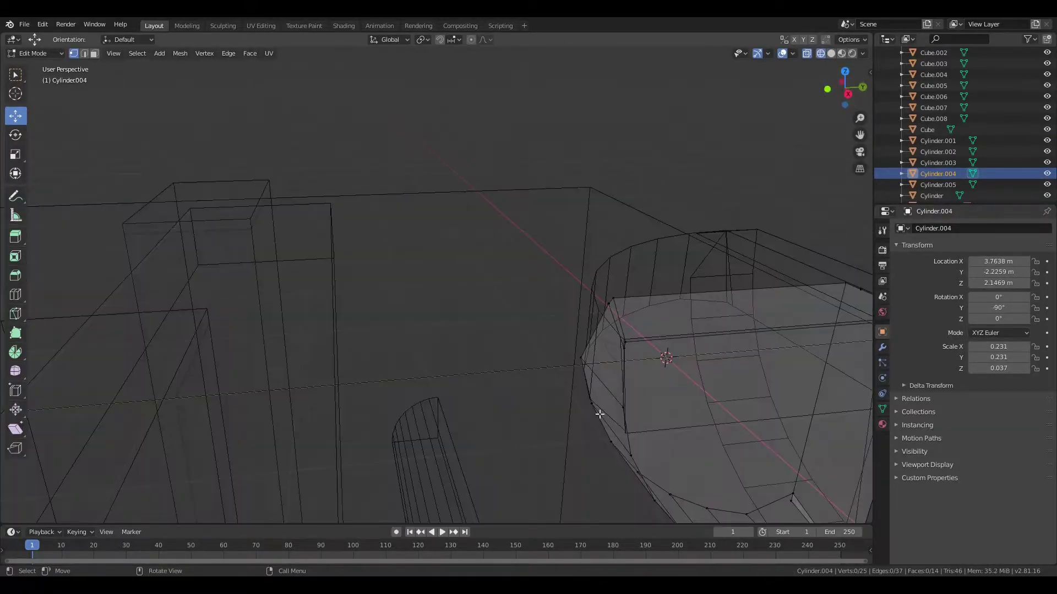
{"action": "key", "text": "Tab"}
{"action": "key", "text": "shift+z"}
{"action": "scroll", "coordinate": [676, 368], "scroll_direction": "down", "scroll_amount": 3}
{"action": "mouse_move", "coordinate": [633, 330]}
{"action": "middle_mouse_down"}
{"action": "mouse_move", "coordinate": [676, 368]}
{"action": "mouse_move", "coordinate": [595, 279]}
{"action": "middle_mouse_up"}
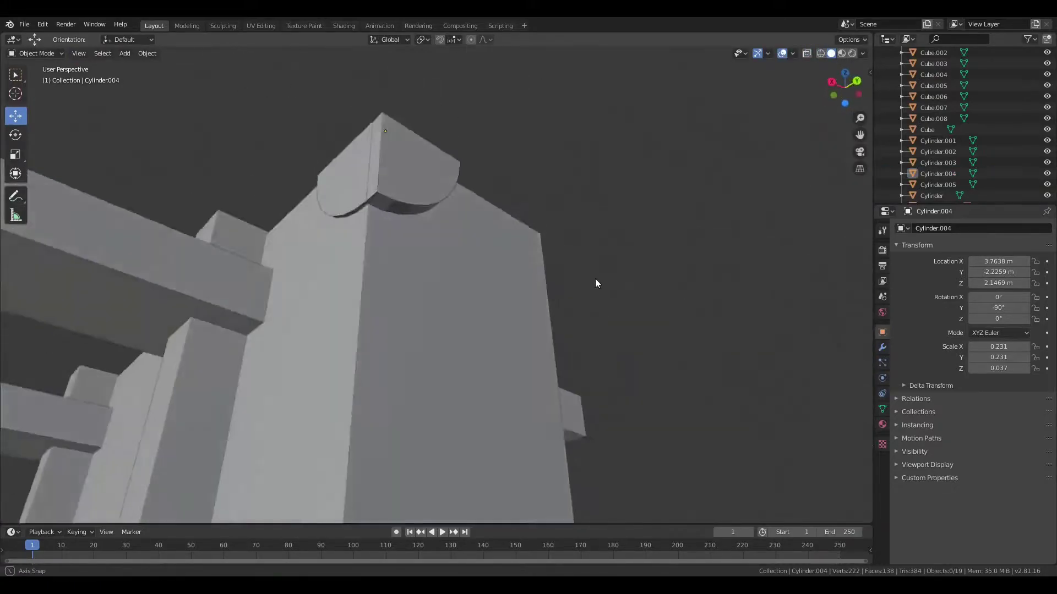
{"action": "scroll", "coordinate": [592, 328], "scroll_direction": "down", "scroll_amount": 3}
{"action": "left_click", "coordinate": [434, 319], "text": "shift"}
{"action": "scroll", "coordinate": [484, 302], "scroll_direction": "up", "scroll_amount": 3}
{"action": "left_click", "coordinate": [484, 302], "text": "shift"}
{"action": "scroll", "coordinate": [567, 349], "scroll_direction": "down", "scroll_amount": 3}
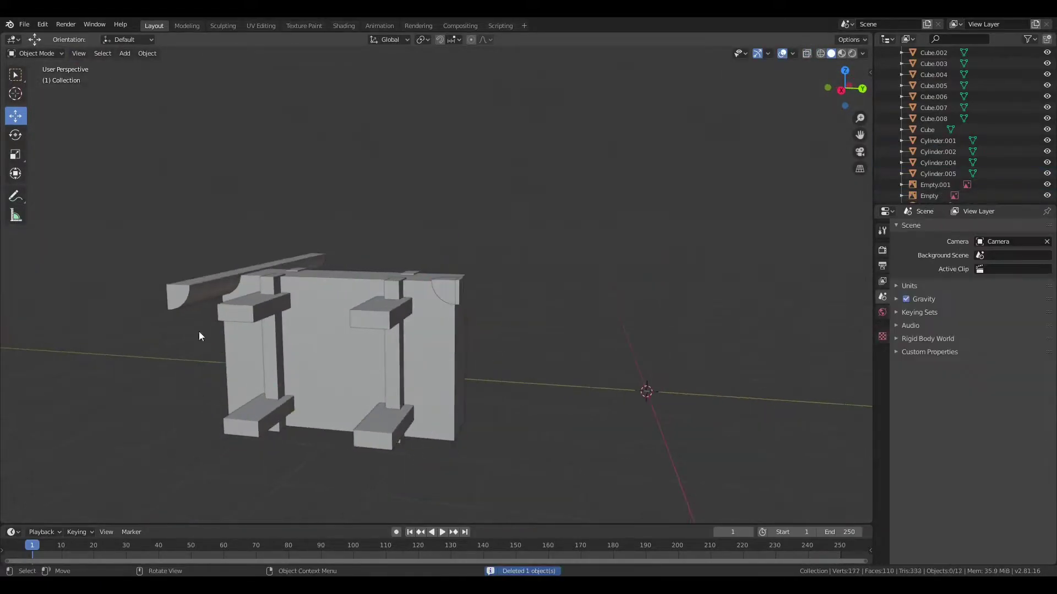
Delete the leftover object and select the Cylinder.005 corner piece.
{"action": "key", "text": "Delete"}
{"action": "scroll", "coordinate": [464, 299], "scroll_direction": "up", "scroll_amount": 5}
{"action": "middle_click_drag", "start_coordinate": [465, 300], "coordinate": [417, 300]}
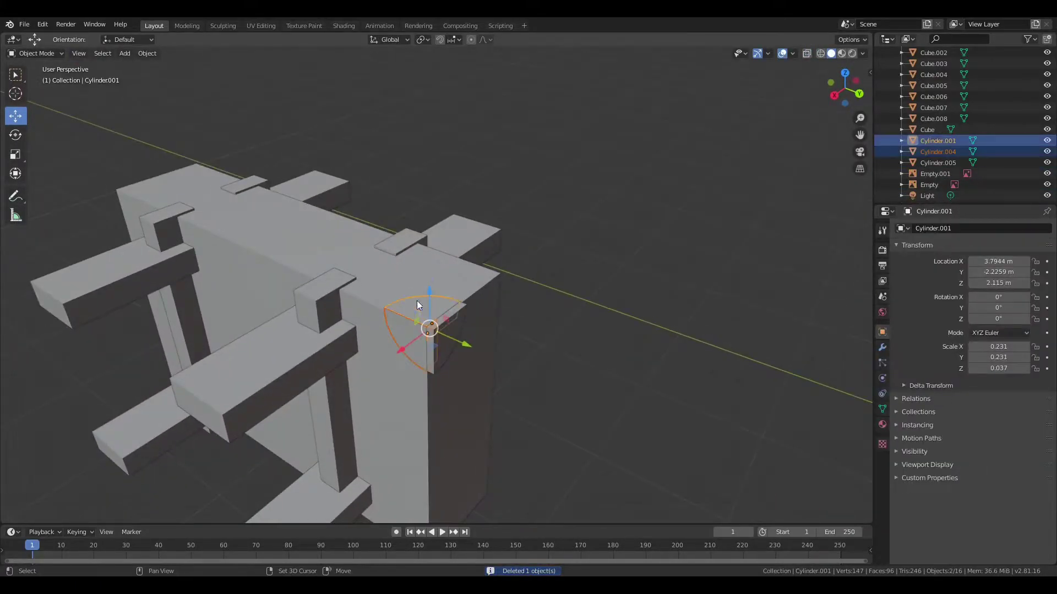
{"action": "left_click", "coordinate": [474, 322]}
{"action": "scroll", "coordinate": [579, 347], "scroll_direction": "up", "scroll_amount": 2}
Move Cylinder.005 along the Y axis into place on the corner.
{"action": "key", "text": "Tab"}
{"action": "scroll", "coordinate": [606, 401], "scroll_direction": "up", "scroll_amount": 3}
{"action": "key", "text": "Tab"}
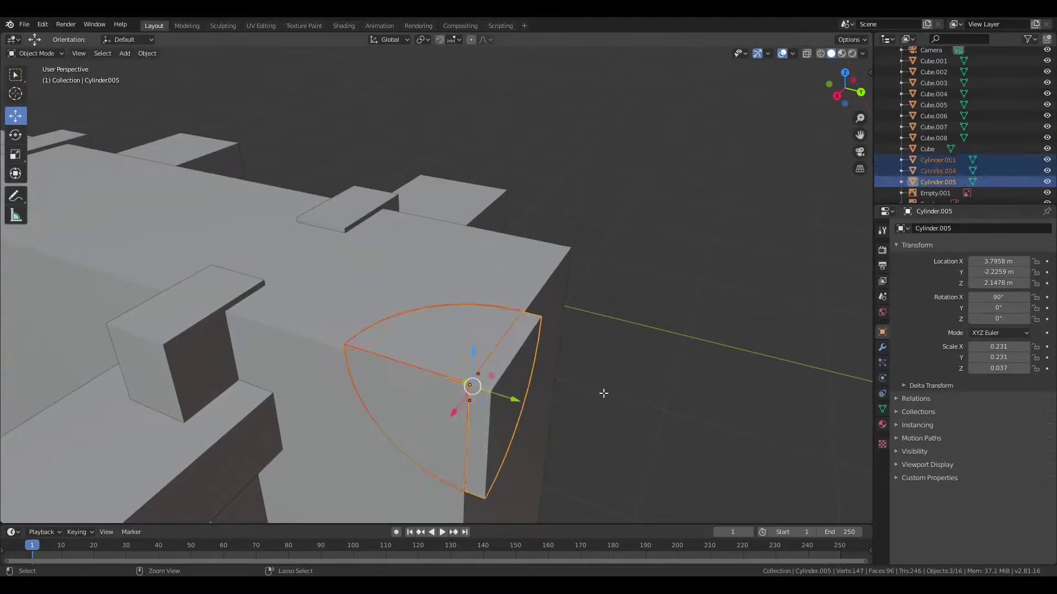
{"action": "key", "text": "g"}
{"action": "key", "text": "y"}
{"action": "left_click_drag", "start_coordinate": [466, 361], "coordinate": [448, 406]}
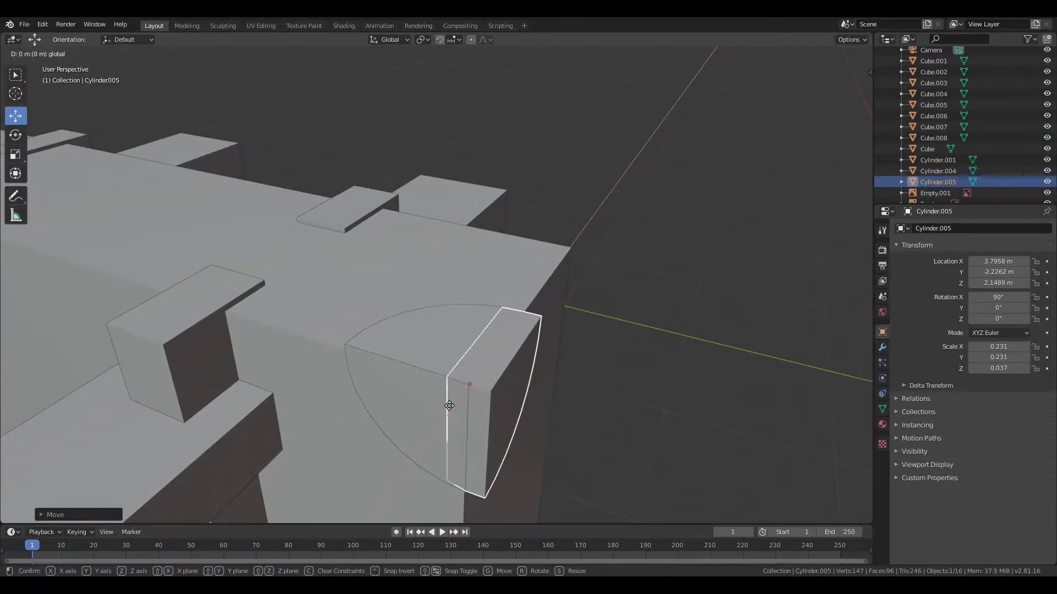
{"action": "left_click", "coordinate": [450, 405]}
With X-ray on, move a Cylinder.005 edge vertex vertically to close the gap.
{"action": "key", "text": "Tab"}
{"action": "middle_click_drag", "start_coordinate": [696, 353], "coordinate": [409, 228]}
{"action": "scroll", "coordinate": [432, 307], "scroll_direction": "up", "scroll_amount": 3}
{"action": "scroll", "coordinate": [555, 346], "scroll_direction": "up", "scroll_amount": 2}
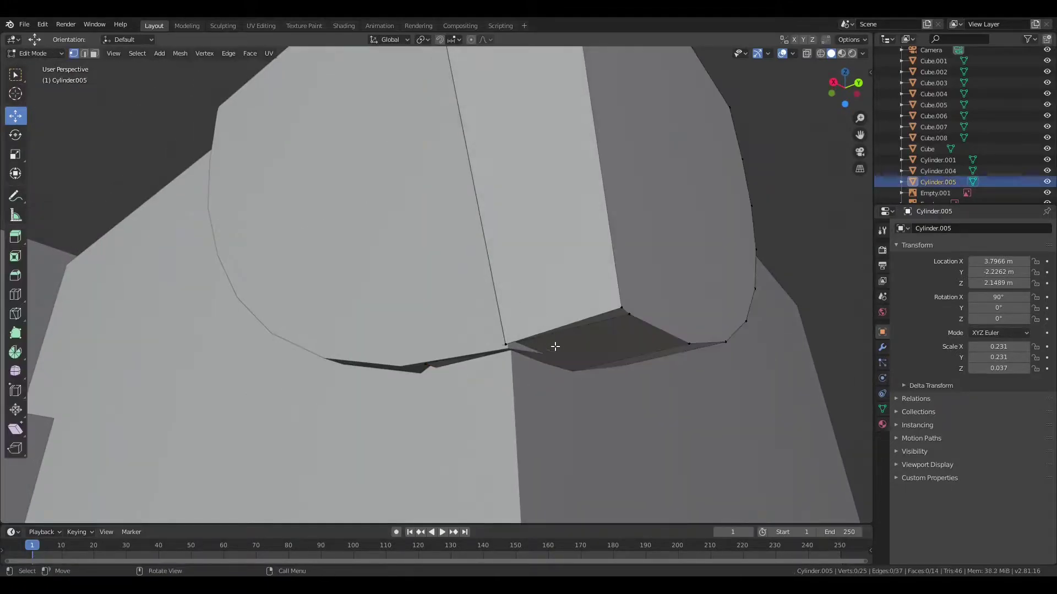
{"action": "left_click", "coordinate": [217, 328]}
{"action": "mouse_move", "coordinate": [555, 346]}
{"action": "middle_mouse_down"}
{"action": "mouse_move", "coordinate": [217, 328]}
{"action": "mouse_move", "coordinate": [77, 259]}
{"action": "mouse_move", "coordinate": [213, 332]}
{"action": "mouse_move", "coordinate": [308, 276]}
{"action": "middle_mouse_up"}
{"action": "key", "text": "alt+z"}
{"action": "key", "text": "alt+z"}
{"action": "left_click_drag", "start_coordinate": [323, 262], "coordinate": [323, 262]}
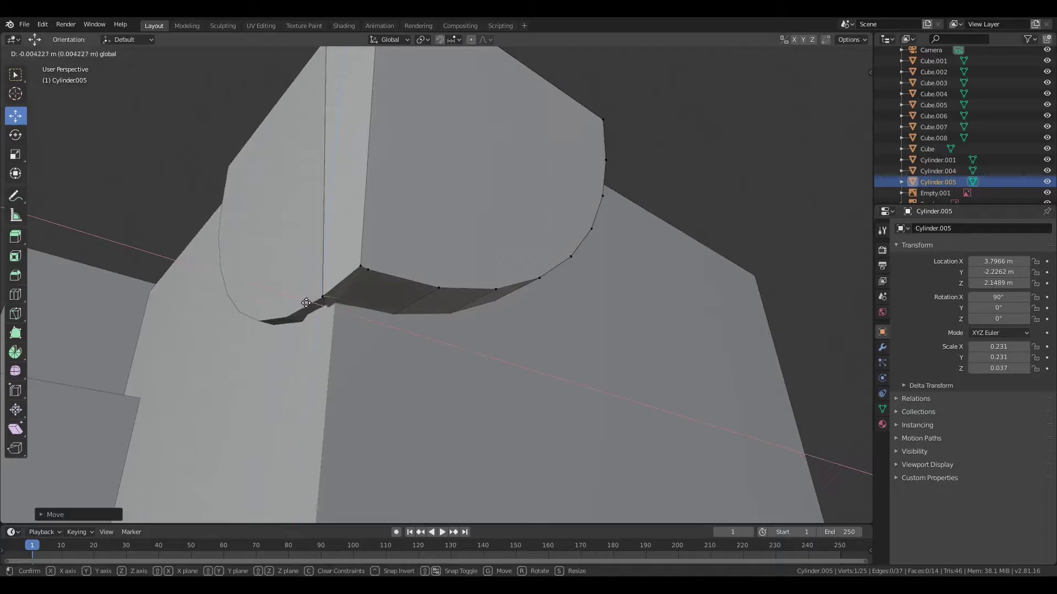
{"action": "left_click", "coordinate": [334, 268]}
{"action": "mouse_move", "coordinate": [334, 268]}
{"action": "middle_mouse_down"}
{"action": "mouse_move", "coordinate": [399, 384]}
{"action": "mouse_move", "coordinate": [437, 383]}
{"action": "middle_mouse_up"}
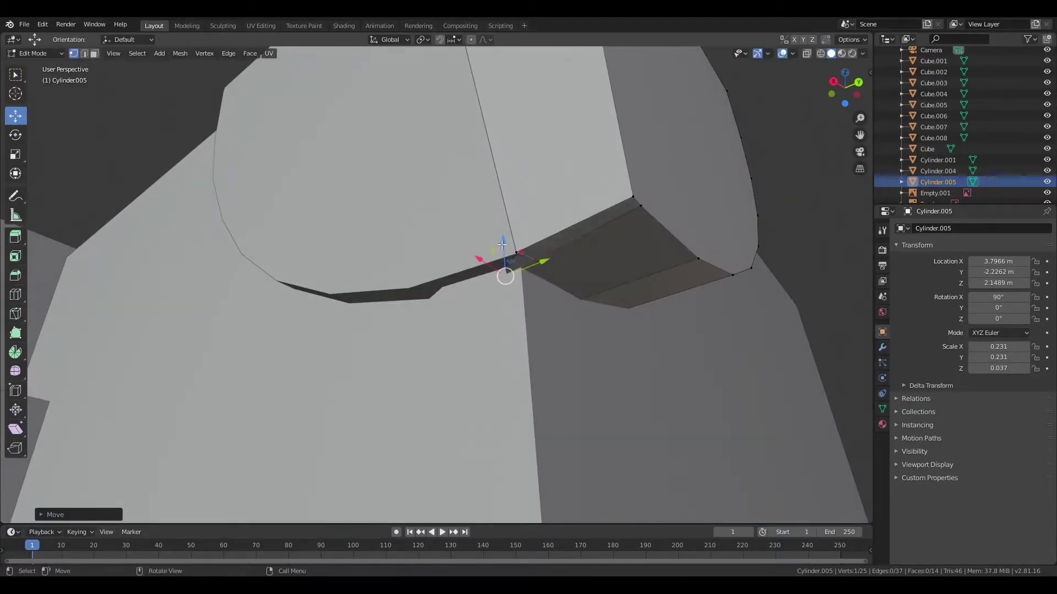
Move a vertex of the Cylinder.004 piece to fit against the corner.
{"action": "left_click", "coordinate": [490, 263]}
{"action": "key", "text": "alt+z"}
{"action": "middle_click_drag", "start_coordinate": [524, 330], "coordinate": [609, 361]}
{"action": "key", "text": "g"}
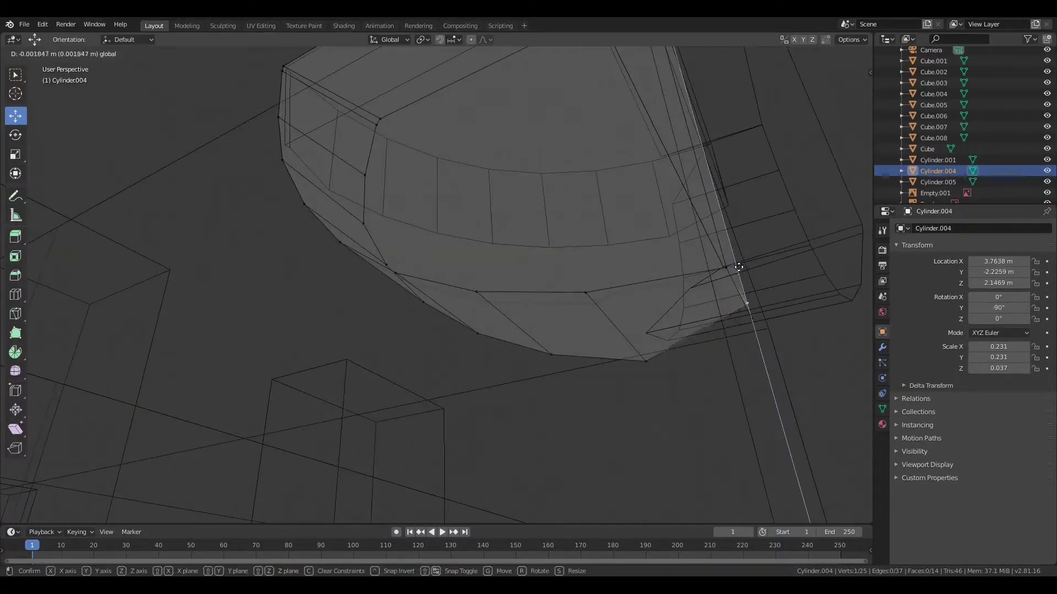
{"action": "left_click", "coordinate": [738, 267]}
{"action": "middle_click_drag", "start_coordinate": [739, 267], "coordinate": [787, 157]}
{"action": "key", "text": "alt+z"}
{"action": "left_click", "coordinate": [820, 54]}
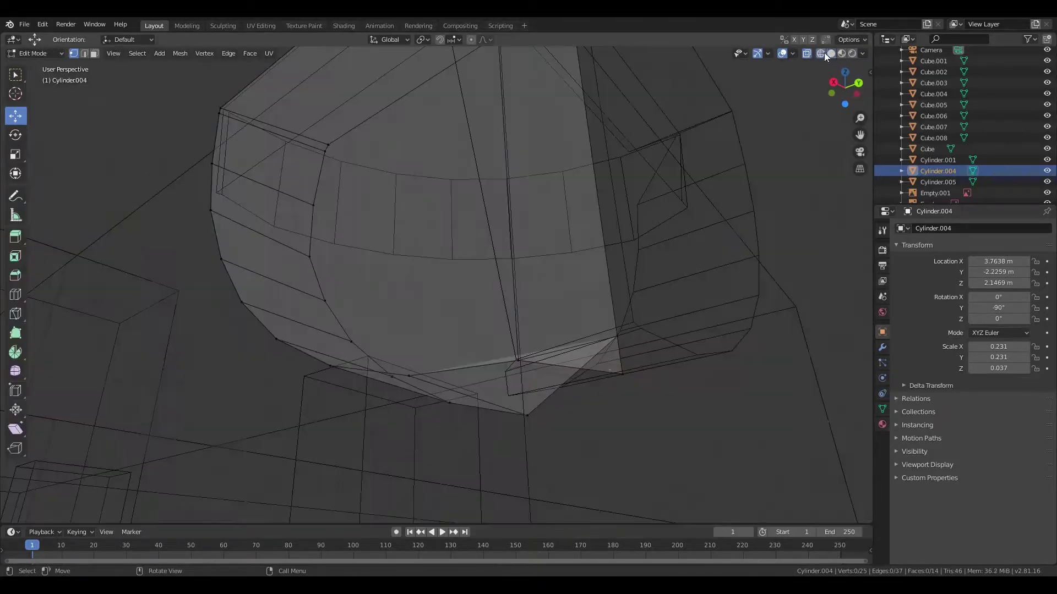
Move another Cylinder.004 vertex to tighten its fit.
{"action": "left_click", "coordinate": [618, 335]}
{"action": "key", "text": "alt+z"}
{"action": "key", "text": "g"}
{"action": "left_click", "coordinate": [545, 325]}
{"action": "mouse_move", "coordinate": [545, 325]}
{"action": "middle_mouse_down"}
{"action": "mouse_move", "coordinate": [595, 394]}
{"action": "mouse_move", "coordinate": [547, 207]}
{"action": "middle_mouse_up"}
{"action": "left_click", "coordinate": [556, 167]}
{"action": "middle_click_drag", "start_coordinate": [556, 167], "coordinate": [398, 360]}
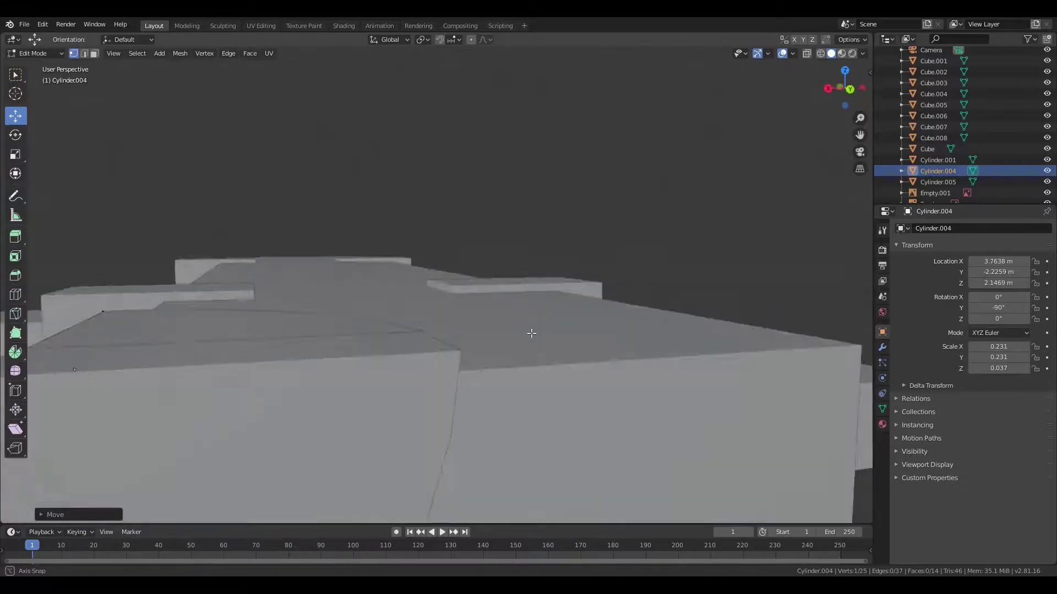
Move a Cylinder.001 vertex flush, return to solid Object Mode and select all three pieces.
{"action": "left_click", "coordinate": [371, 392]}
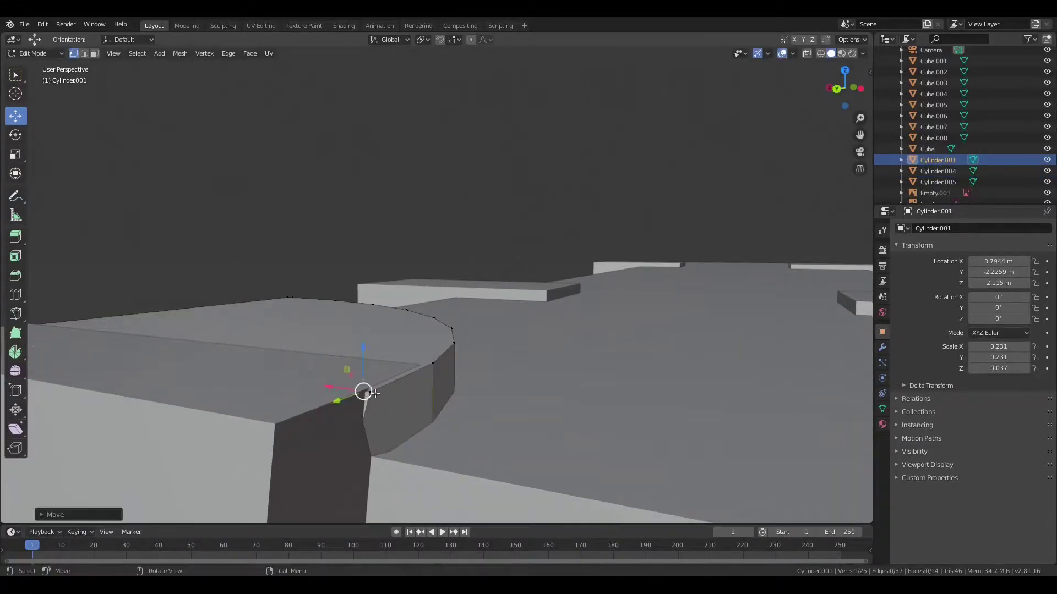
{"action": "key", "text": "g"}
{"action": "left_click", "coordinate": [373, 424]}
{"action": "mouse_move", "coordinate": [373, 423]}
{"action": "middle_mouse_down"}
{"action": "mouse_move", "coordinate": [521, 407]}
{"action": "mouse_move", "coordinate": [489, 414]}
{"action": "middle_mouse_up"}
{"action": "left_click", "coordinate": [475, 401]}
{"action": "key", "text": "alt+z"}
{"action": "left_click", "coordinate": [831, 53]}
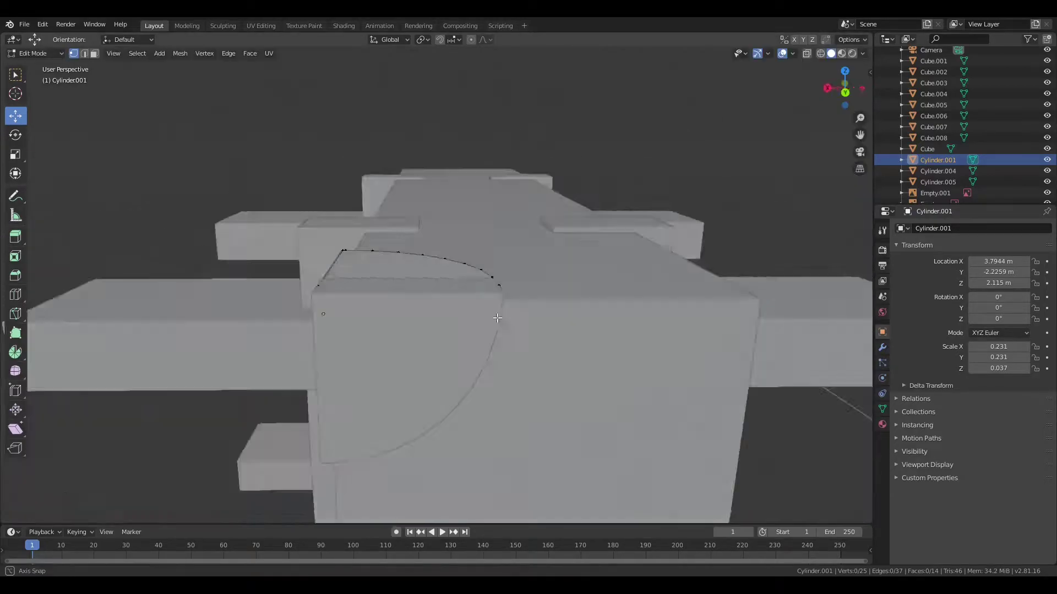
{"action": "mouse_move", "coordinate": [660, 220]}
{"action": "middle_mouse_down"}
{"action": "mouse_move", "coordinate": [685, 186]}
{"action": "mouse_move", "coordinate": [636, 290]}
{"action": "middle_mouse_up"}
{"action": "key", "text": "Tab"}
{"action": "left_click_drag", "start_coordinate": [637, 290], "coordinate": [528, 358]}
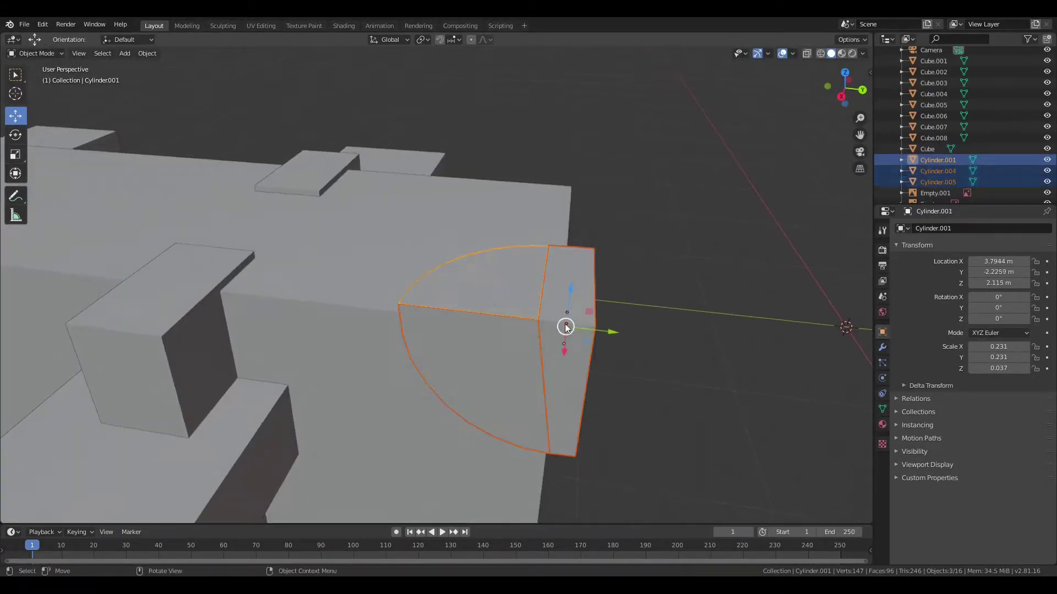
Merge the three corner pieces into one object and paste a copy of it.
{"action": "key", "text": "g"}
{"action": "key", "text": "Escape"}
{"action": "mouse_move", "coordinate": [583, 330]}
{"action": "middle_mouse_down"}
{"action": "mouse_move", "coordinate": [686, 211]}
{"action": "mouse_move", "coordinate": [681, 283]}
{"action": "middle_mouse_up"}
{"action": "key", "text": "Delete"}
{"action": "mouse_move", "coordinate": [611, 295]}
{"action": "middle_mouse_down"}
{"action": "mouse_move", "coordinate": [478, 290]}
{"action": "mouse_move", "coordinate": [669, 300]}
{"action": "middle_mouse_up"}
{"action": "key", "text": "ctrl+v"}
Move Cylinder.000 vertically along Z into position, checking it in Right view.
{"action": "left_click", "coordinate": [1010, 164]}
{"action": "mouse_move", "coordinate": [437, 306]}
{"action": "middle_mouse_down"}
{"action": "mouse_move", "coordinate": [589, 298]}
{"action": "mouse_move", "coordinate": [593, 239]}
{"action": "middle_mouse_up"}
{"action": "key", "text": "g"}
{"action": "key", "text": "z"}
{"action": "middle_click_drag", "start_coordinate": [485, 445], "coordinate": [586, 391]}
{"action": "left_click_drag", "start_coordinate": [587, 392], "coordinate": [517, 441]}
{"action": "key", "text": "KP_3"}
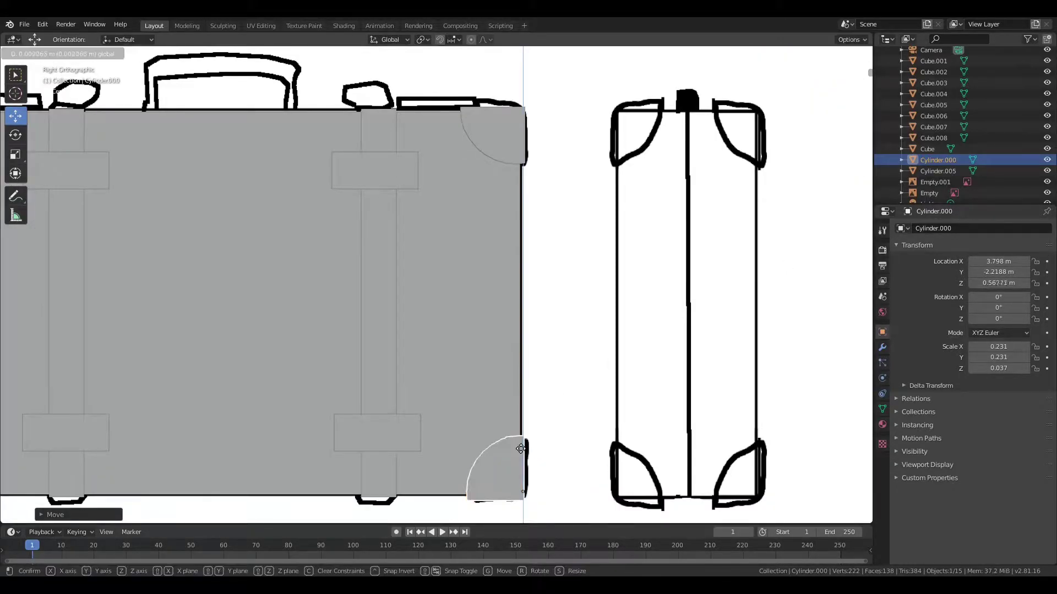
Paste another corner copy, turn it a quarter turn, and place it at the bottom-left corner.
{"action": "key", "text": "ctrl+v"}
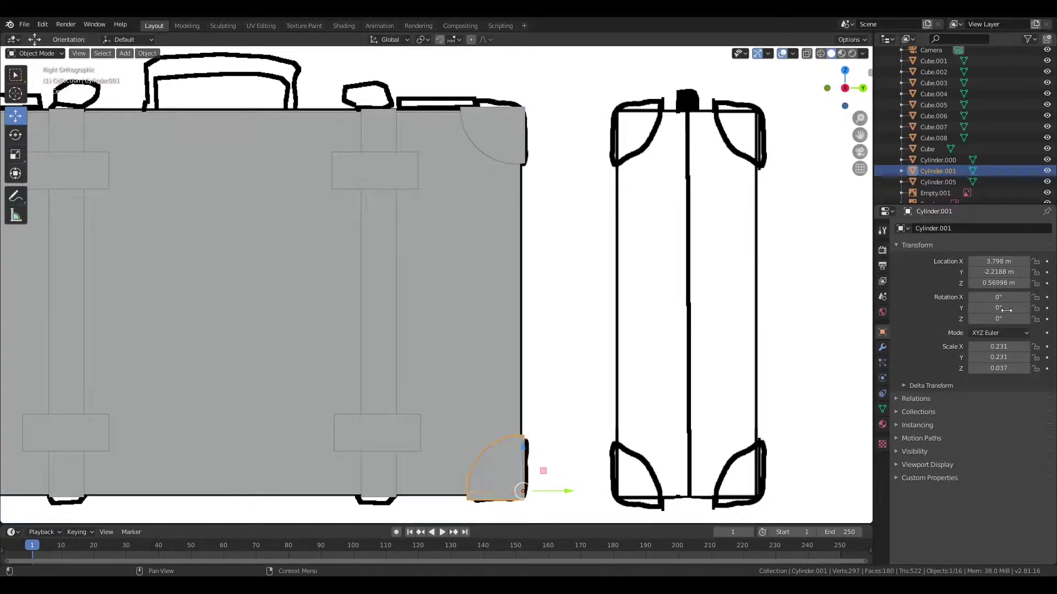
{"action": "key", "text": "Return"}
{"action": "scroll", "coordinate": [517, 330], "scroll_direction": "down", "scroll_amount": 3}
{"action": "scroll", "coordinate": [466, 392], "scroll_direction": "up", "scroll_amount": 5}
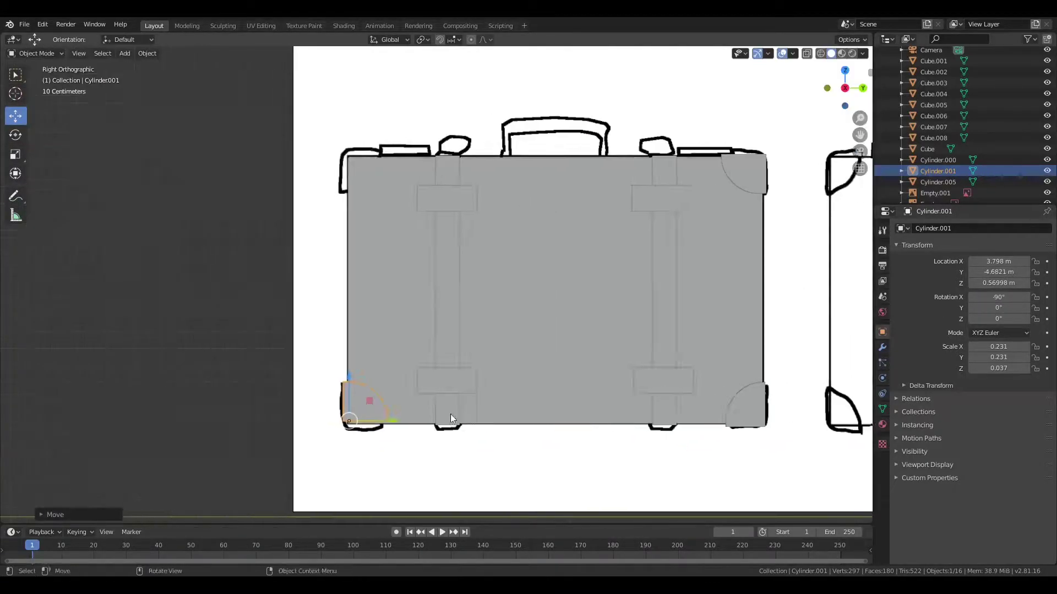
{"action": "key", "text": "g"}
{"action": "left_click", "coordinate": [498, 439]}
{"action": "scroll", "coordinate": [699, 412], "scroll_direction": "down", "scroll_amount": 3}
{"action": "scroll", "coordinate": [616, 401], "scroll_direction": "up", "scroll_amount": 3}
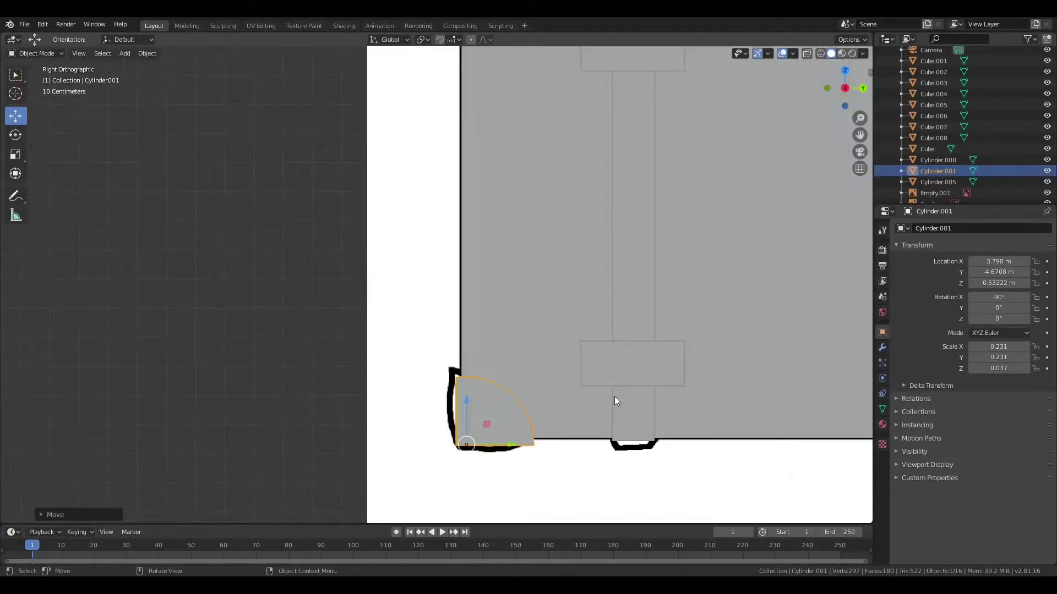
Rotate the copy about its Y axis, edit its Y rotation value, and reposition it in Right view.
{"action": "mouse_move", "coordinate": [616, 402]}
{"action": "middle_mouse_down"}
{"action": "mouse_move", "coordinate": [629, 402]}
{"action": "mouse_move", "coordinate": [550, 358]}
{"action": "middle_mouse_up"}
{"action": "left_click_drag", "start_coordinate": [555, 452], "coordinate": [568, 410]}
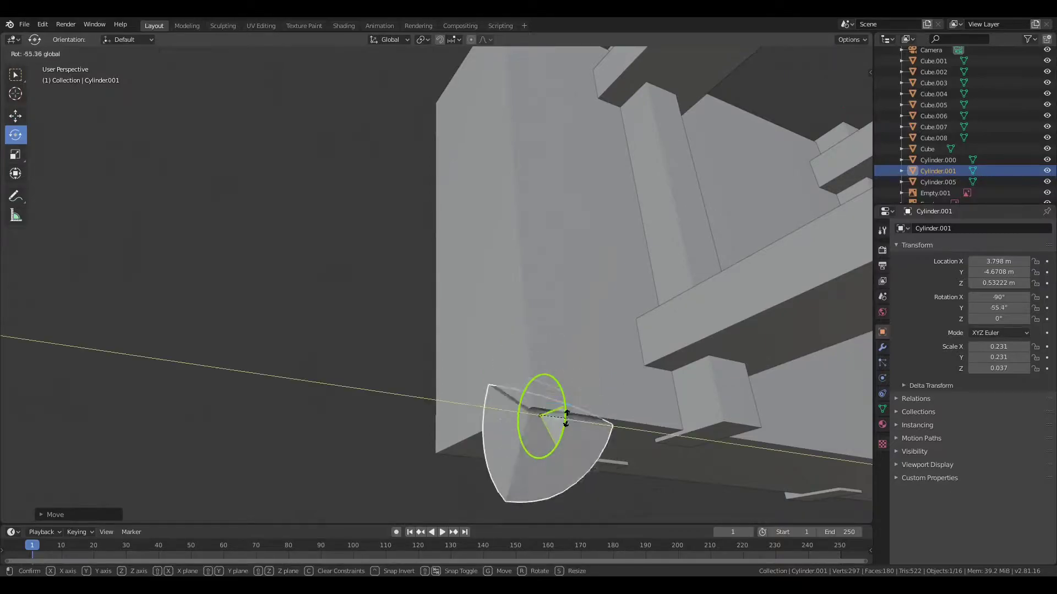
{"action": "left_click", "coordinate": [507, 436]}
{"action": "left_click", "coordinate": [1017, 308]}
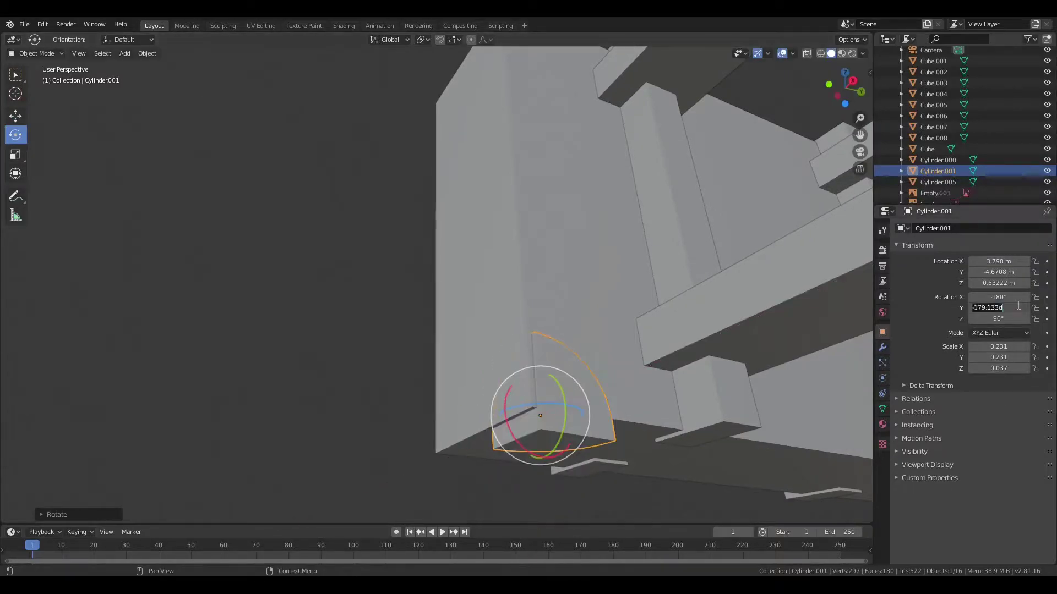
{"action": "key", "text": "KP_3"}
{"action": "key", "text": "g"}
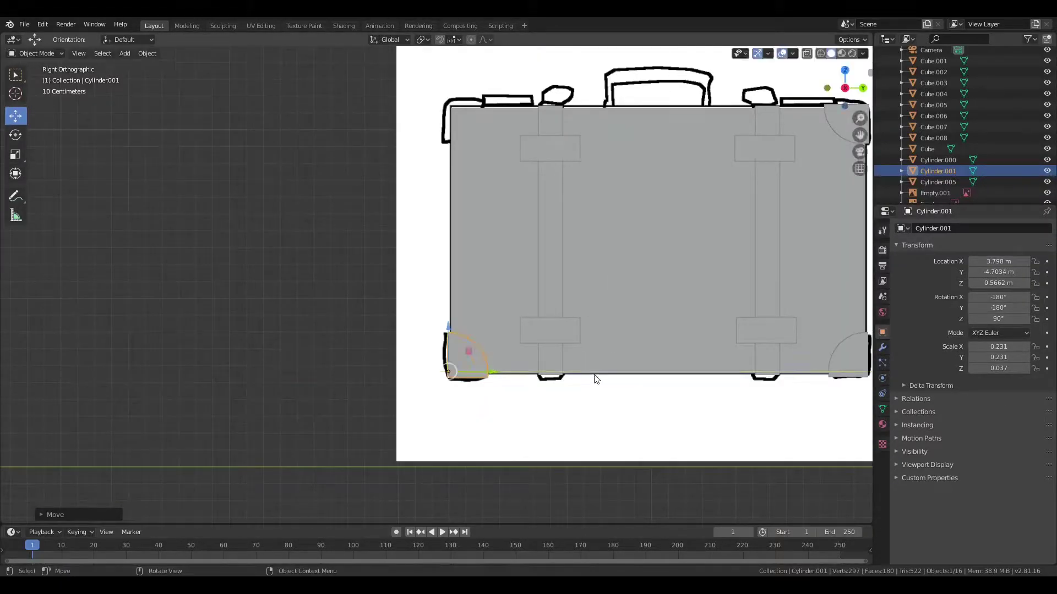
{"action": "scroll", "coordinate": [596, 380], "scroll_direction": "up", "scroll_amount": 1}
Rotate Cylinder.002, entering -0 for its Y rotation.
{"action": "left_click", "coordinate": [938, 181]}
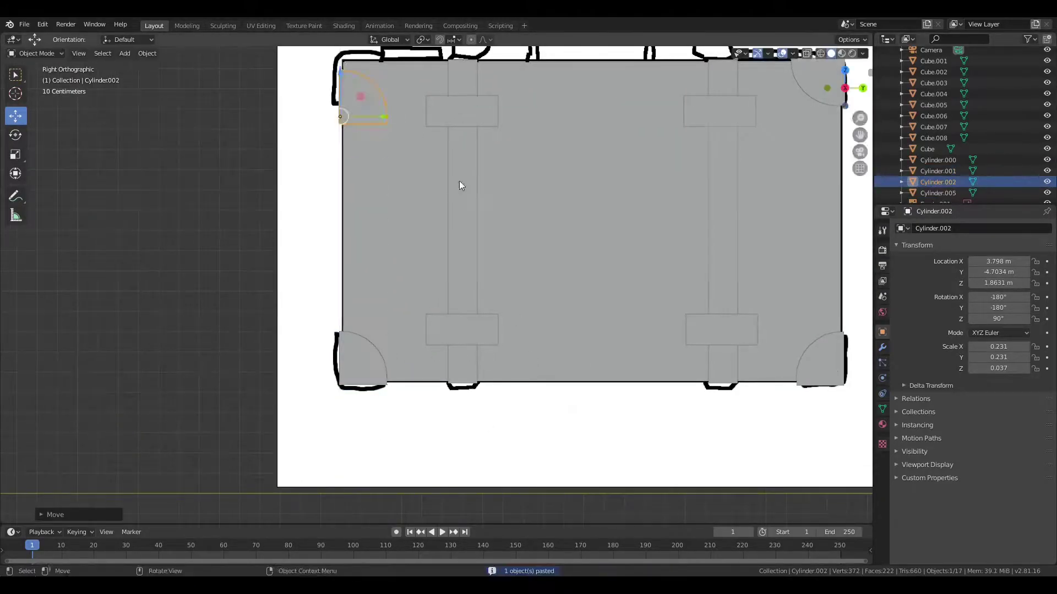
{"action": "scroll", "coordinate": [583, 313], "scroll_direction": "down", "scroll_amount": 3}
{"action": "scroll", "coordinate": [533, 351], "scroll_direction": "up", "scroll_amount": 5}
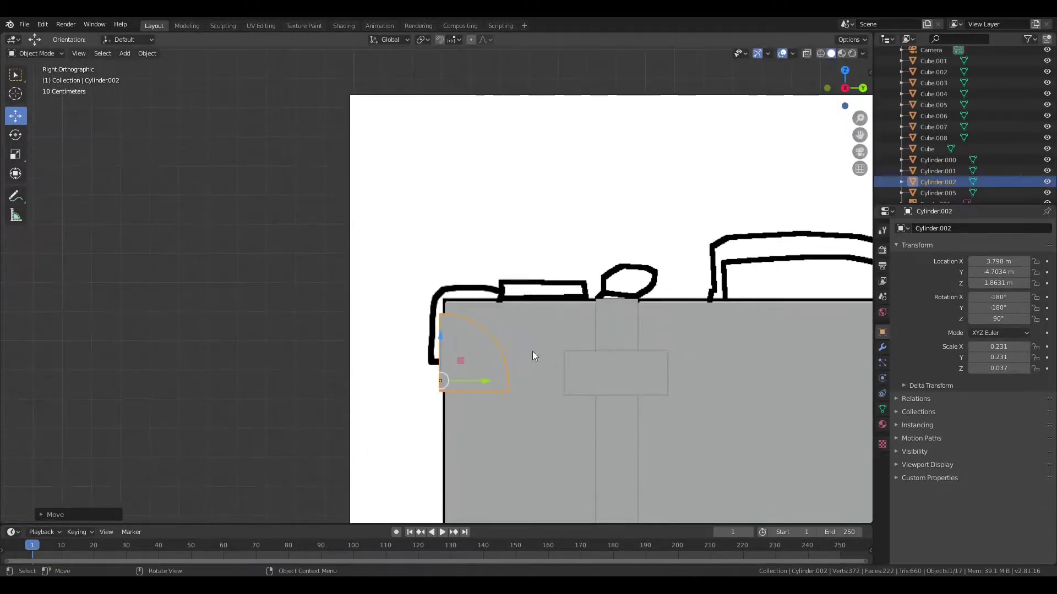
{"action": "key", "text": "shift+space"}
{"action": "key", "text": "r"}
{"action": "left_click_drag", "start_coordinate": [481, 377], "coordinate": [481, 379]}
{"action": "left_click", "coordinate": [1009, 307]}
{"action": "type", "text": "-0"}
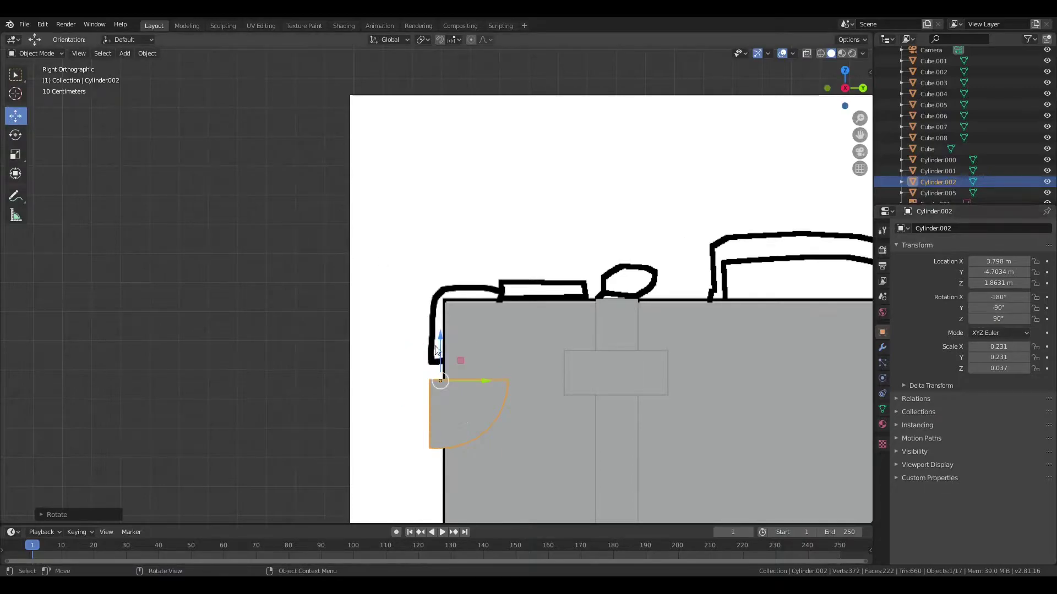
Raise Cylinder.002 to the suitcase's top-left corner and clear the selection.
{"action": "left_click_drag", "start_coordinate": [436, 349], "coordinate": [477, 278]}
{"action": "scroll", "coordinate": [441, 270], "scroll_direction": "down", "scroll_amount": 3}
{"action": "scroll", "coordinate": [306, 250], "scroll_direction": "up", "scroll_amount": 2}
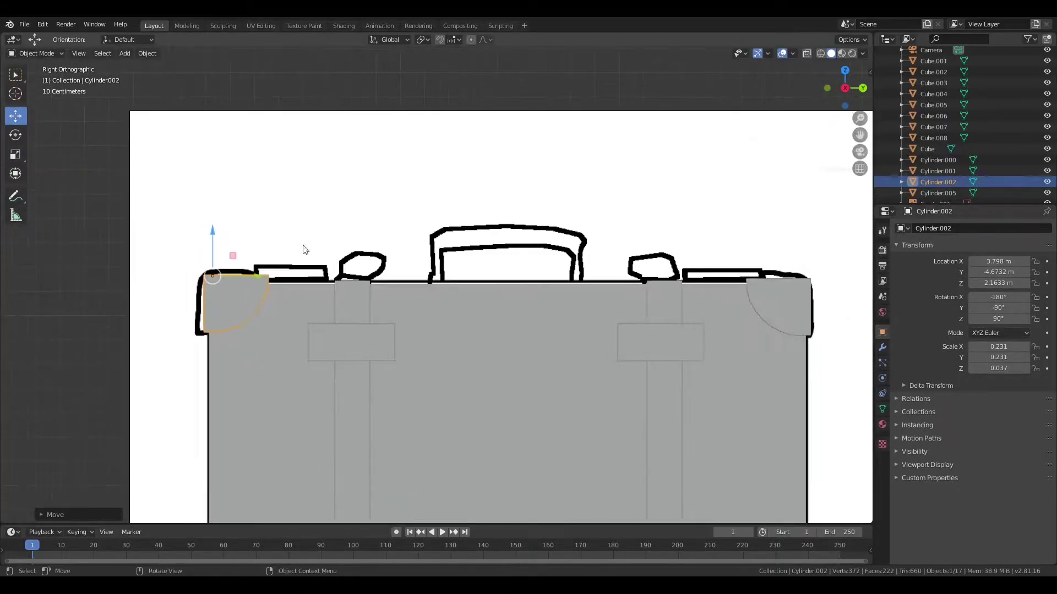
{"action": "left_click", "coordinate": [214, 238]}
{"action": "scroll", "coordinate": [353, 358], "scroll_direction": "down", "scroll_amount": 3}
{"action": "left_click", "coordinate": [431, 207]}
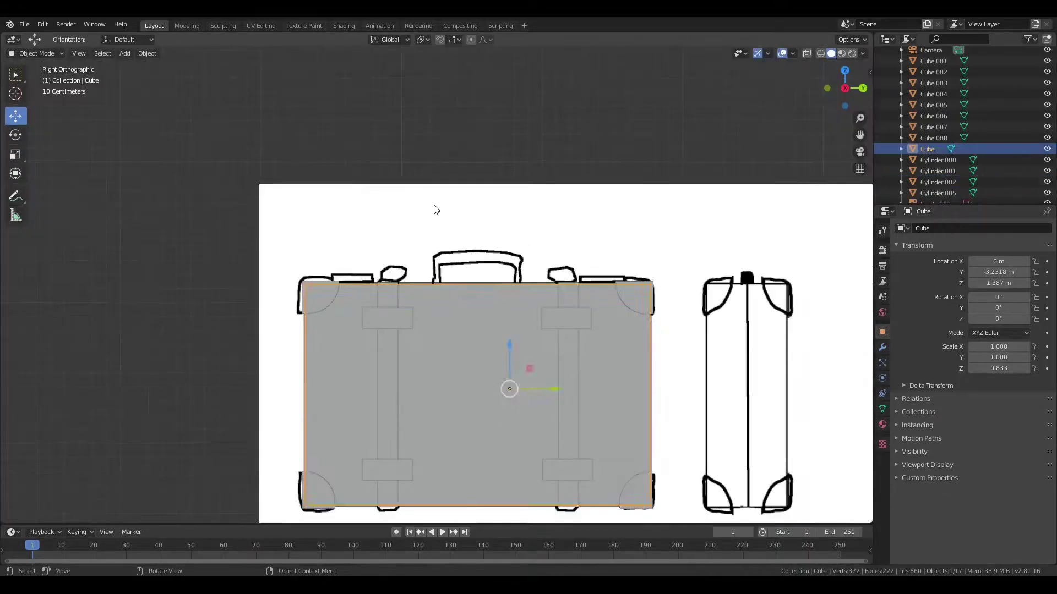
{"action": "key", "text": "alt+a"}
Undo the last two actions and paste a further corner piece copy.
{"action": "mouse_move", "coordinate": [609, 382]}
{"action": "middle_mouse_down"}
{"action": "mouse_move", "coordinate": [651, 301]}
{"action": "mouse_move", "coordinate": [419, 321]}
{"action": "middle_mouse_up"}
{"action": "key", "text": "KP_3"}
{"action": "key", "text": "ctrl+z"}
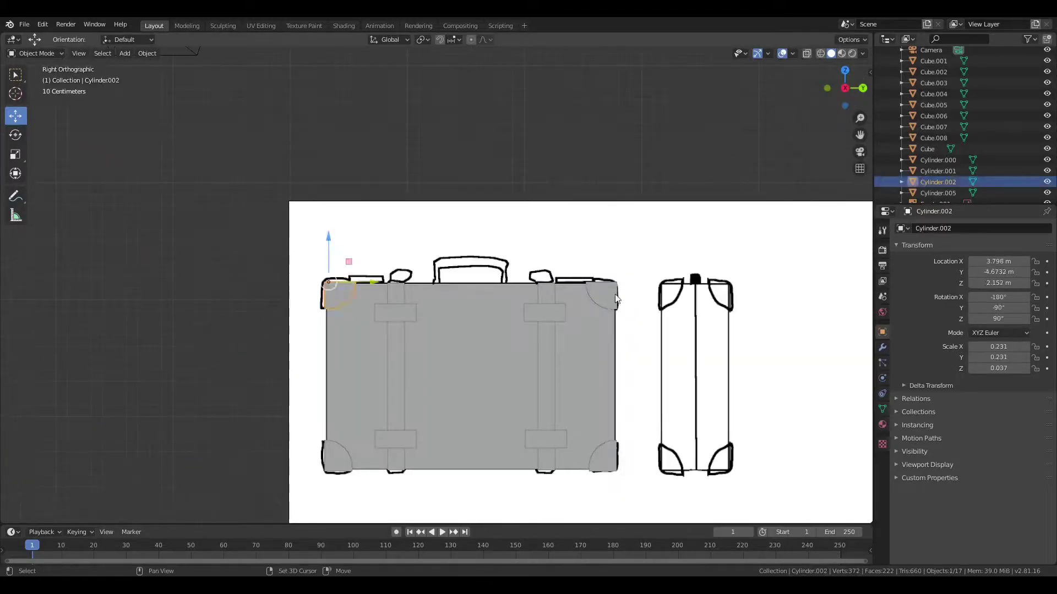
{"action": "key", "text": "ctrl+z"}
{"action": "key", "text": "ctrl+v"}
{"action": "middle_click_drag", "start_coordinate": [417, 451], "coordinate": [524, 436]}
Rotate the selected corner pieces to a Z rotation of 270°.
{"action": "key", "text": "g"}
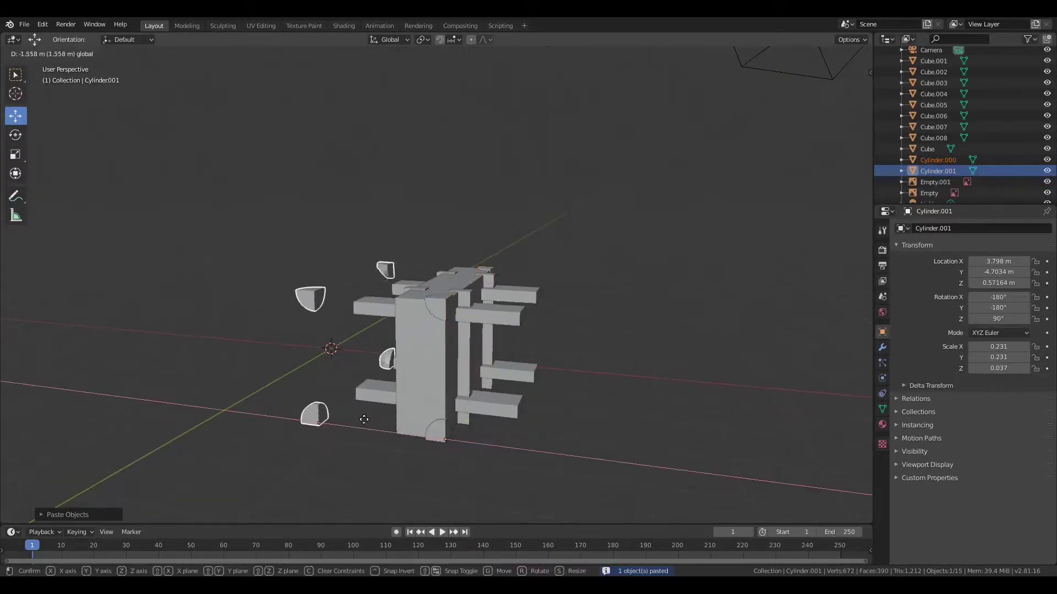
{"action": "left_click", "coordinate": [15, 135]}
{"action": "left_click_drag", "start_coordinate": [216, 417], "coordinate": [222, 425]}
{"action": "left_click_drag", "start_coordinate": [320, 419], "coordinate": [962, 165]}
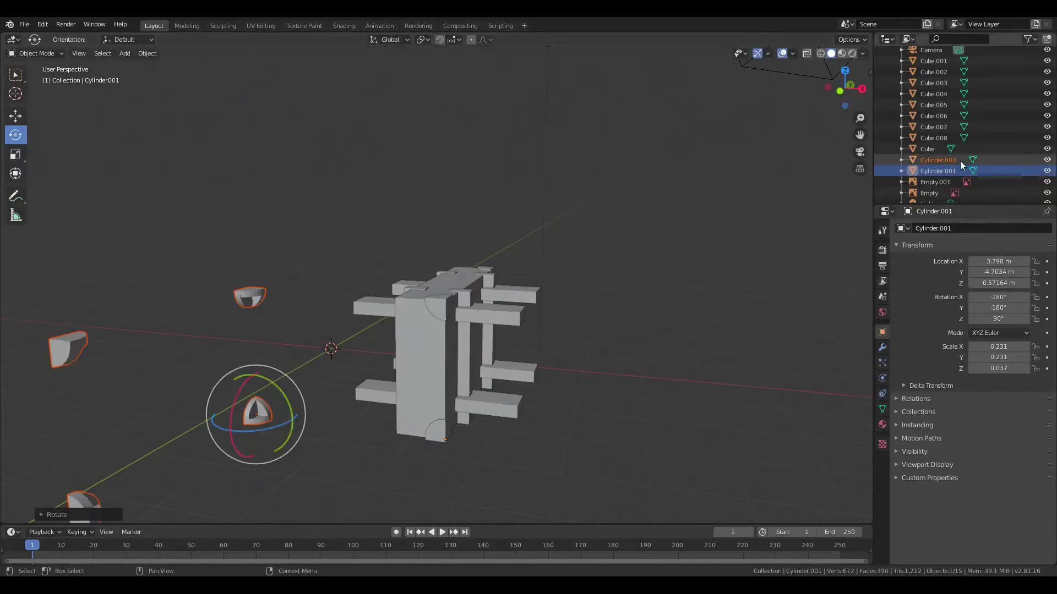
{"action": "left_click", "coordinate": [999, 318]}
{"action": "type", "text": "270"}
{"action": "key", "text": "Return"}
{"action": "middle_click_drag", "start_coordinate": [825, 286], "coordinate": [741, 256]}
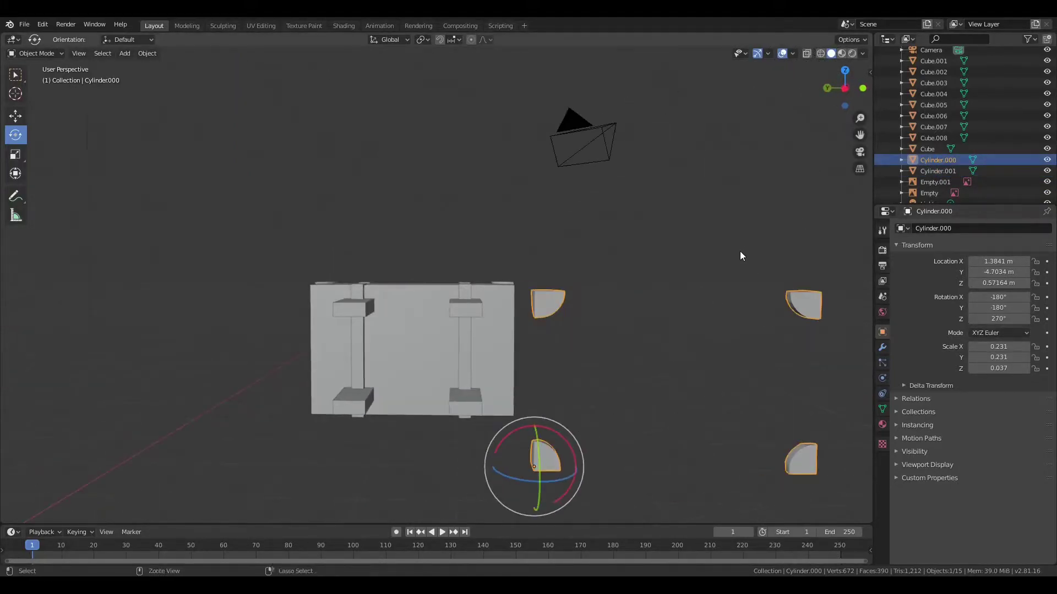
{"action": "middle_click_drag", "start_coordinate": [670, 351], "coordinate": [710, 330]}
Set the corner piece's origin to geometry and move it onto its corner in Front view.
{"action": "right_click", "coordinate": [503, 407]}
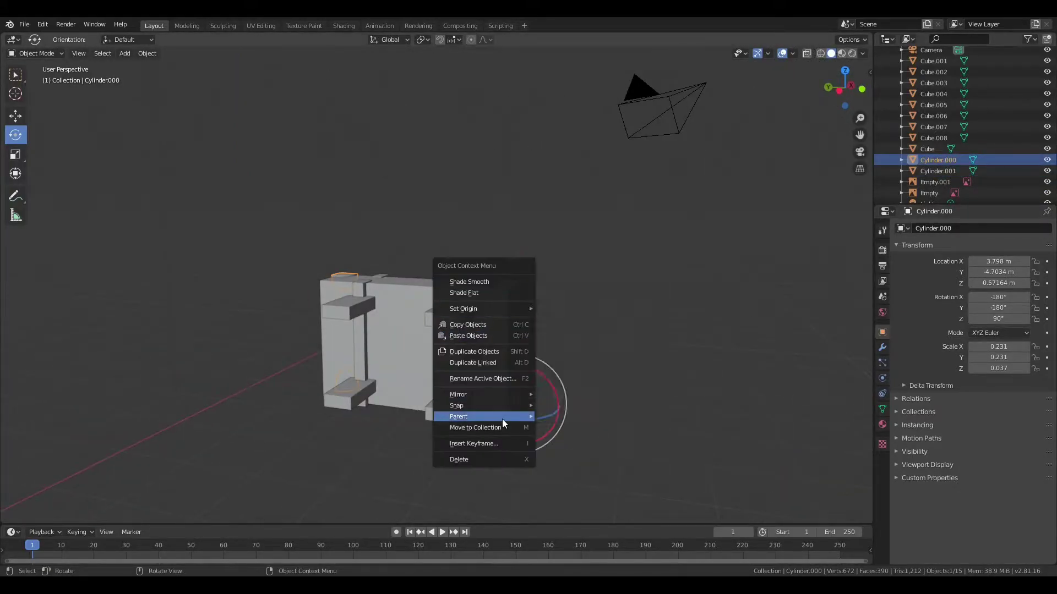
{"action": "mouse_move", "coordinate": [463, 308]}
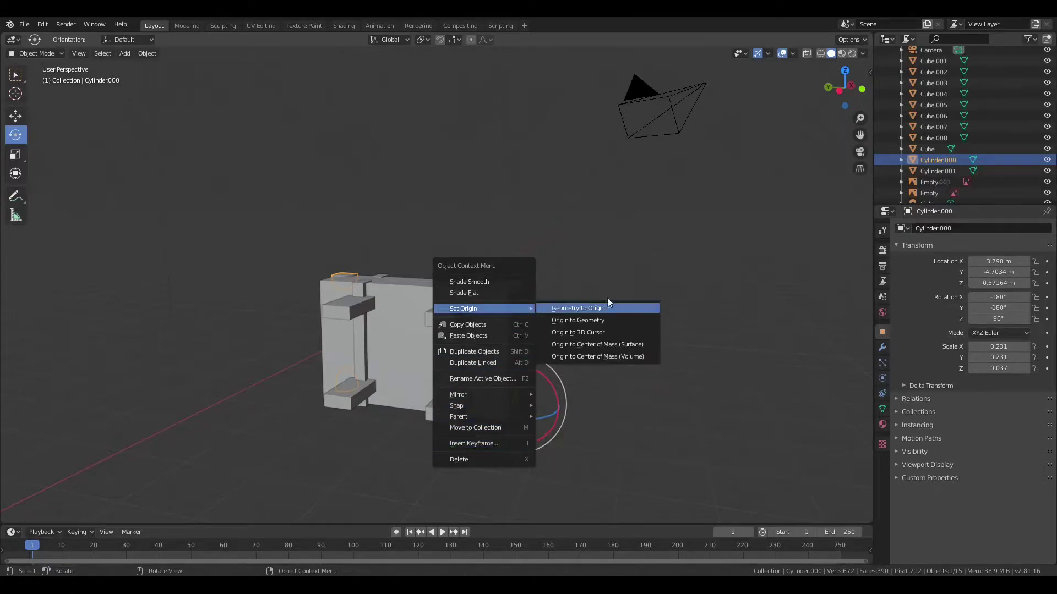
{"action": "left_click", "coordinate": [650, 350]}
{"action": "middle_click_drag", "start_coordinate": [650, 351], "coordinate": [840, 314]}
{"action": "key", "text": "KP_1"}
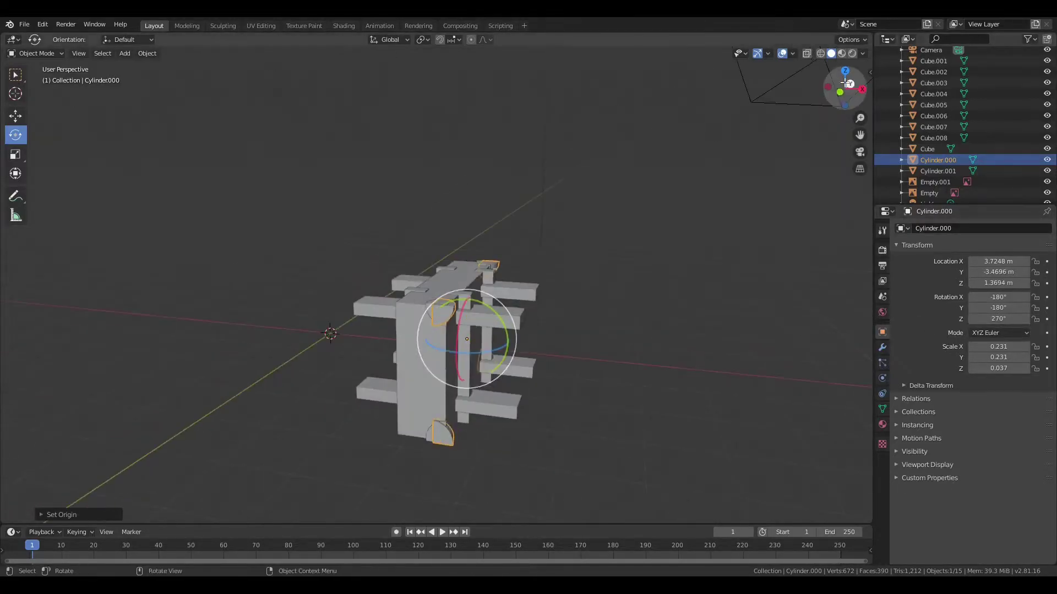
{"action": "key", "text": "shift+space"}
{"action": "key", "text": "g"}
{"action": "left_click", "coordinate": [469, 339]}
{"action": "scroll", "coordinate": [469, 338], "scroll_direction": "up", "scroll_amount": 6}
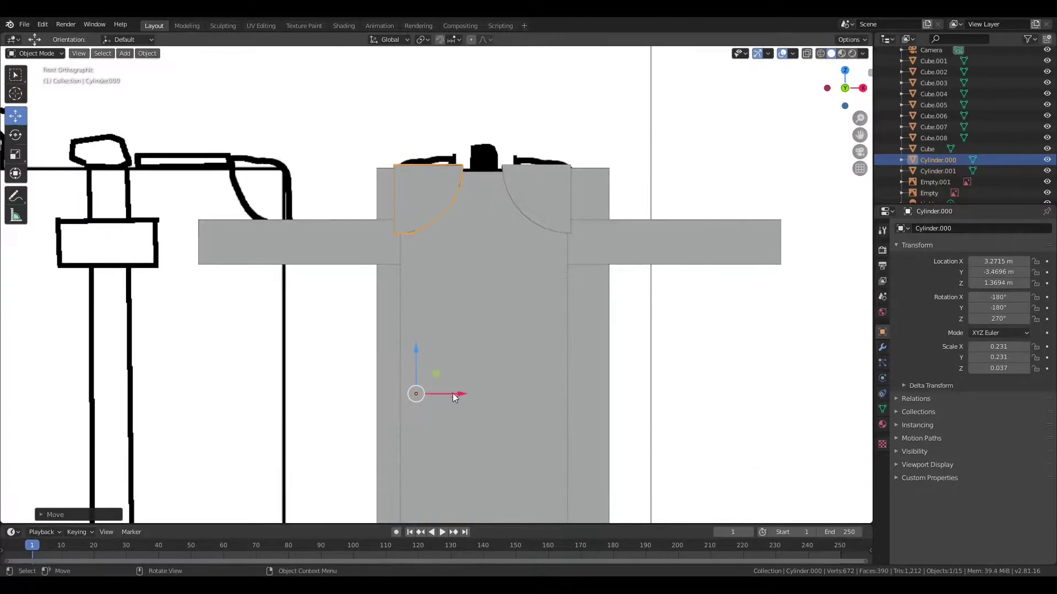
Select all four corner pieces together and return to Right view.
{"action": "left_click", "coordinate": [457, 391]}
{"action": "mouse_move", "coordinate": [456, 391]}
{"action": "middle_mouse_down"}
{"action": "mouse_move", "coordinate": [587, 354]}
{"action": "mouse_move", "coordinate": [688, 363]}
{"action": "mouse_move", "coordinate": [815, 115]}
{"action": "middle_mouse_up"}
{"action": "left_click", "coordinate": [688, 362], "text": "ctrl"}
{"action": "key", "text": "ctrl+z"}
{"action": "key", "text": "KP_3"}
{"action": "left_click", "coordinate": [654, 242]}
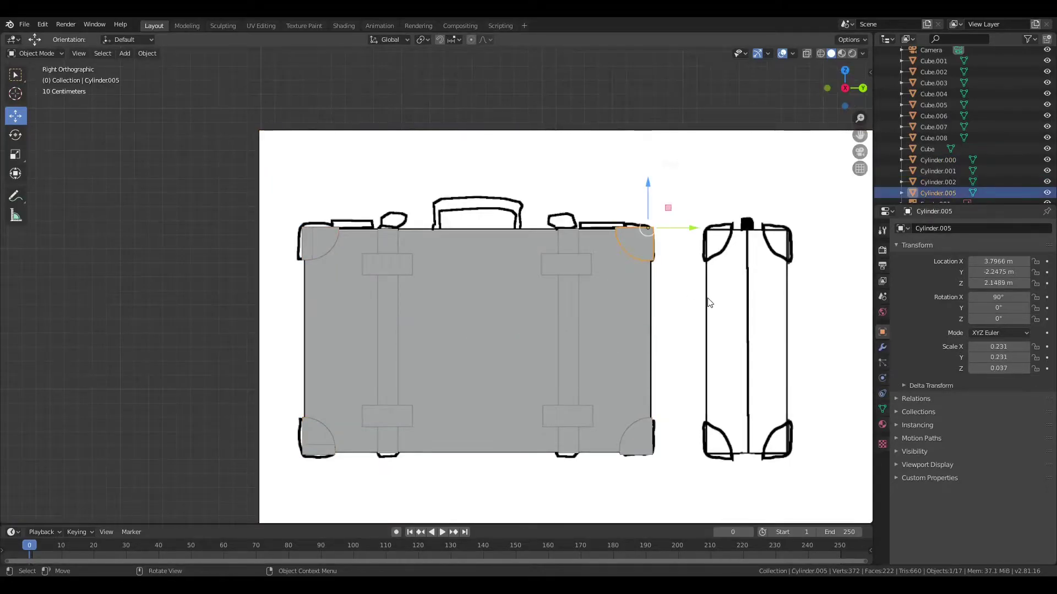
Paste a copy of the corner set and set its origin to geometry.
{"action": "scroll", "coordinate": [690, 227], "scroll_direction": "up", "scroll_amount": 4}
{"action": "scroll", "coordinate": [632, 272], "scroll_direction": "up", "scroll_amount": 1}
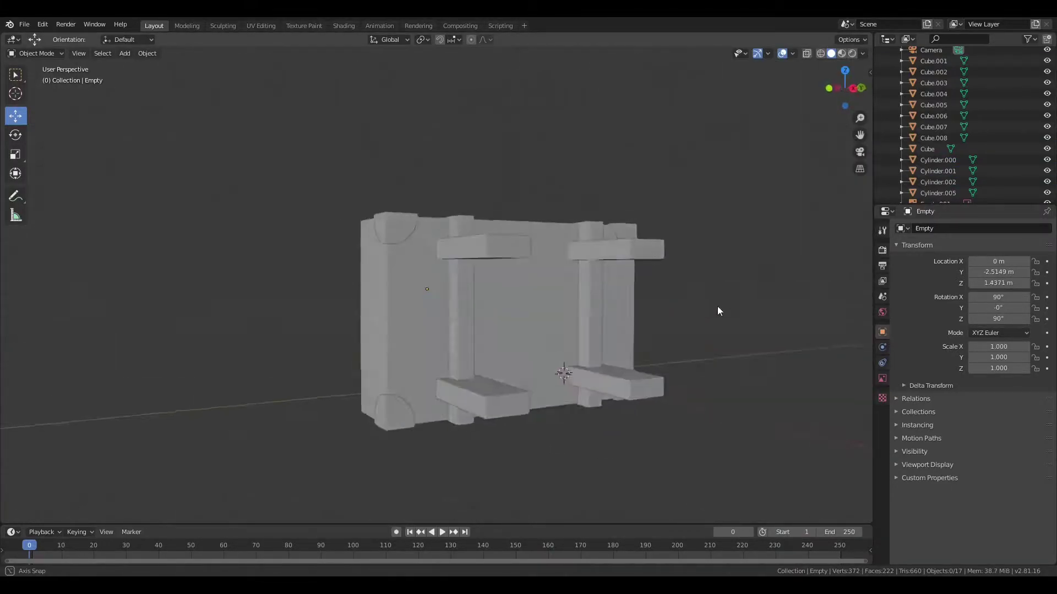
{"action": "key", "text": "ctrl+v"}
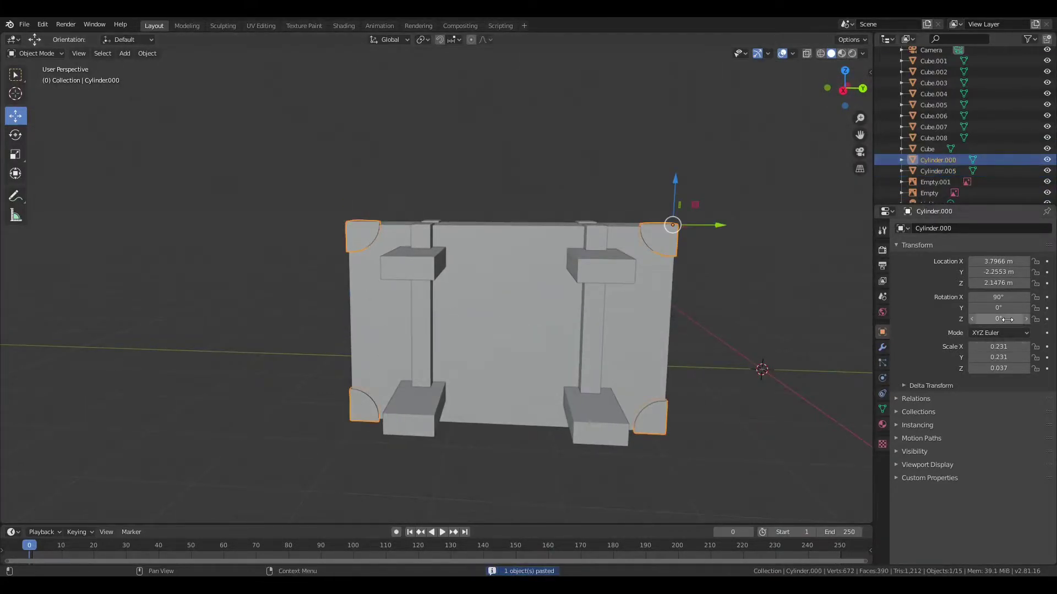
{"action": "right_click", "coordinate": [654, 330]}
{"action": "left_click", "coordinate": [726, 277]}
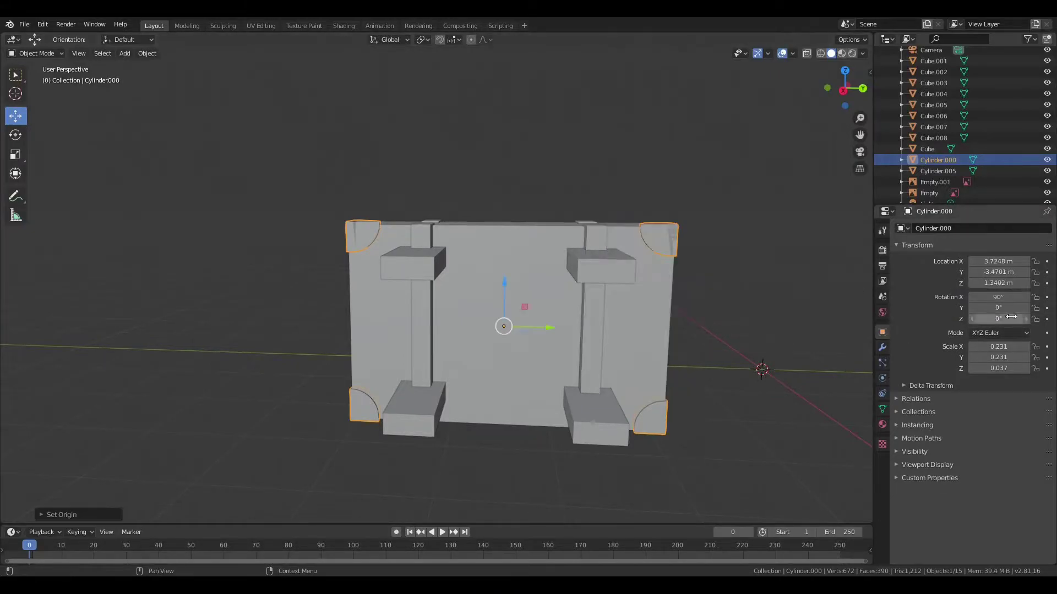
Check the copied set from back and left views, then select a strap piece.
{"action": "key", "text": "ctrl+KP_1"}
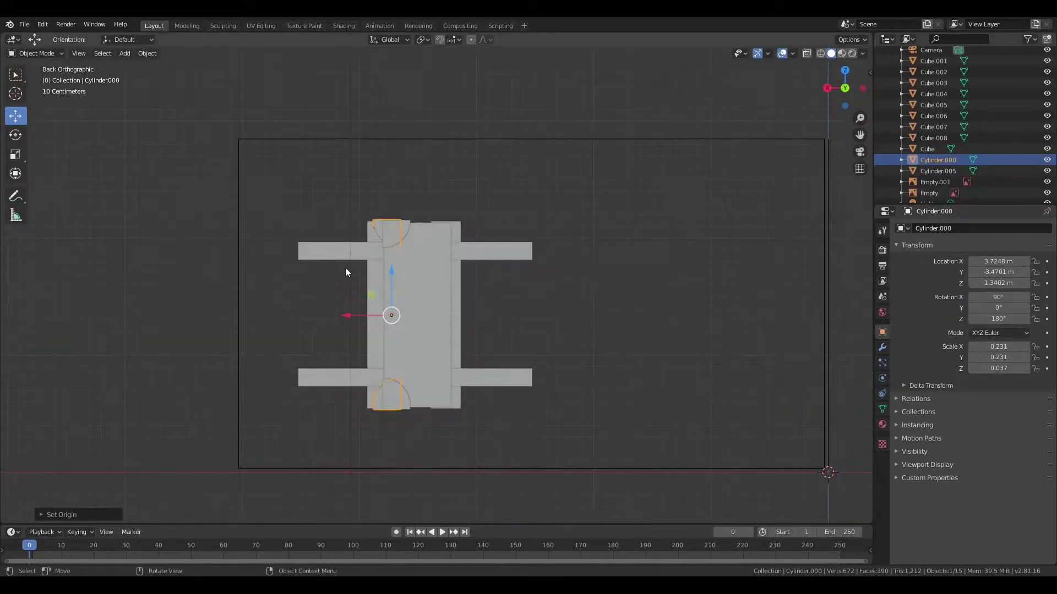
{"action": "key", "text": "Escape"}
{"action": "middle_click_drag", "start_coordinate": [408, 313], "coordinate": [646, 332]}
{"action": "key", "text": "ctrl+KP_3"}
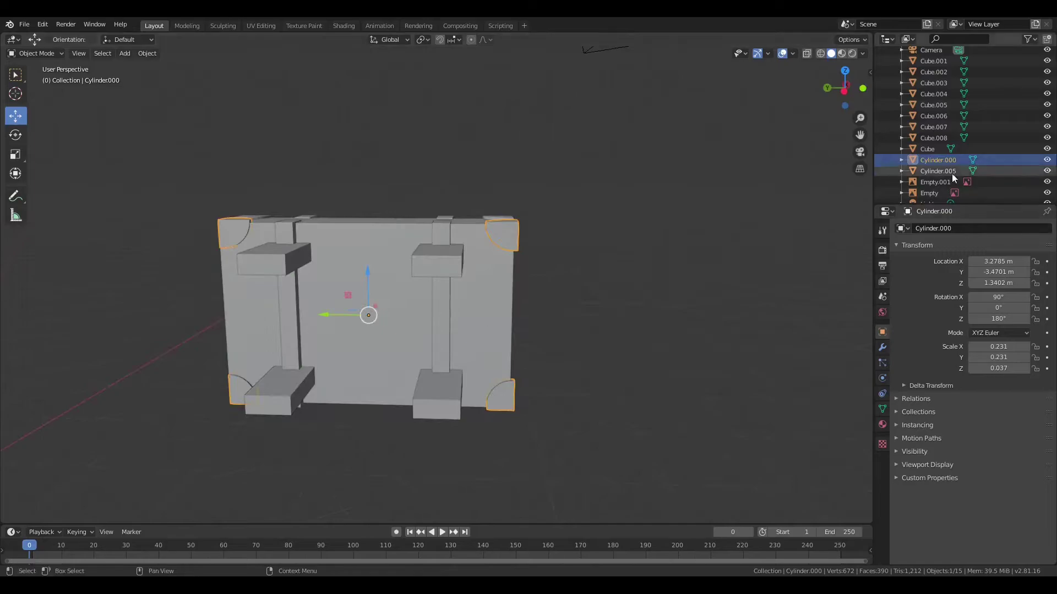
{"action": "key", "text": "Escape"}
{"action": "middle_click_drag", "start_coordinate": [335, 314], "coordinate": [768, 354]}
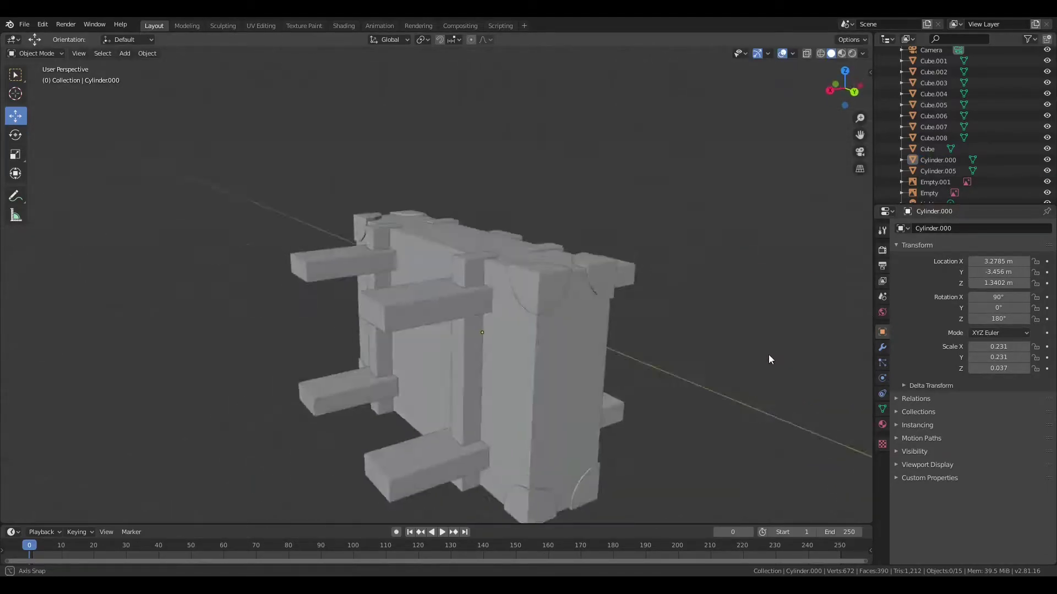
{"action": "left_click", "coordinate": [671, 408]}
{"action": "right_click", "coordinate": [404, 349]}
Recentre the origins of the first two strap pieces, sliding the first along X.
{"action": "left_click", "coordinate": [489, 386]}
{"action": "key", "text": "g"}
{"action": "key", "text": "x"}
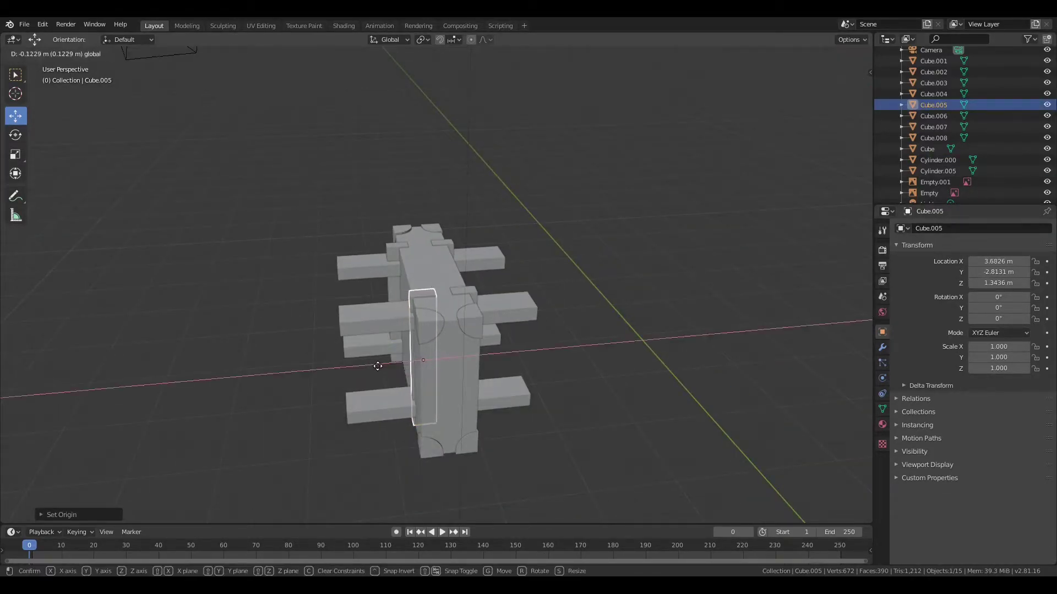
{"action": "middle_click_drag", "start_coordinate": [391, 368], "coordinate": [729, 295]}
{"action": "right_click", "coordinate": [473, 302]}
{"action": "left_click", "coordinate": [534, 375]}
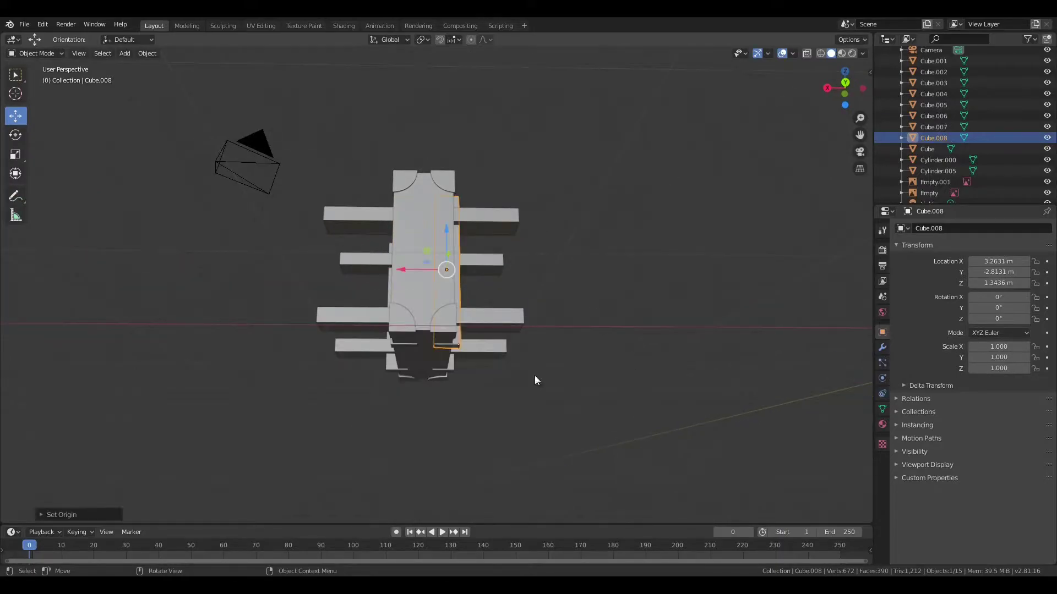
{"action": "left_click", "coordinate": [844, 83]}
Finish the strap move and recentre a third strap piece's origin in Front view.
{"action": "scroll", "coordinate": [396, 339], "scroll_direction": "up", "scroll_amount": 5}
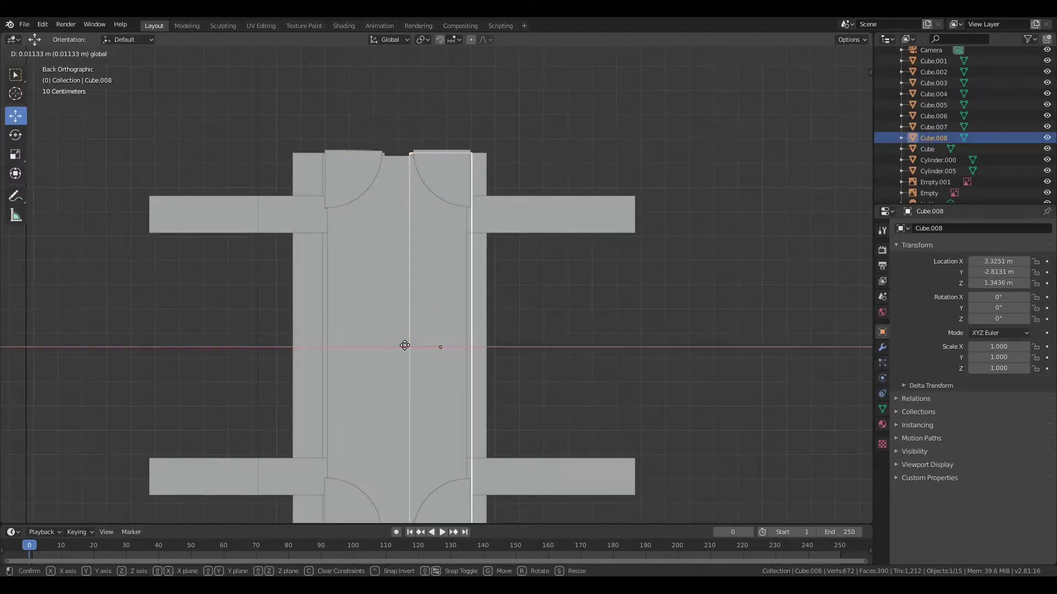
{"action": "left_click", "coordinate": [400, 349]}
{"action": "middle_click_drag", "start_coordinate": [400, 349], "coordinate": [495, 330]}
{"action": "key", "text": "KP_1"}
{"action": "left_click", "coordinate": [393, 348]}
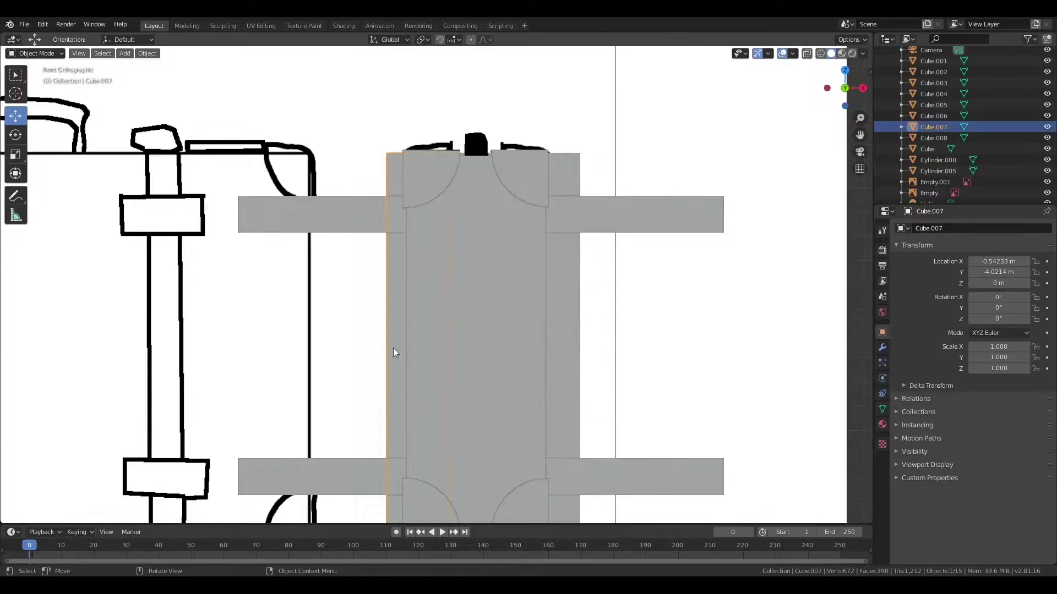
{"action": "right_click", "coordinate": [393, 336]}
{"action": "left_click", "coordinate": [487, 371]}
{"action": "scroll", "coordinate": [541, 342], "scroll_direction": "up", "scroll_amount": 5}
{"action": "scroll", "coordinate": [550, 331], "scroll_direction": "up", "scroll_amount": 3}
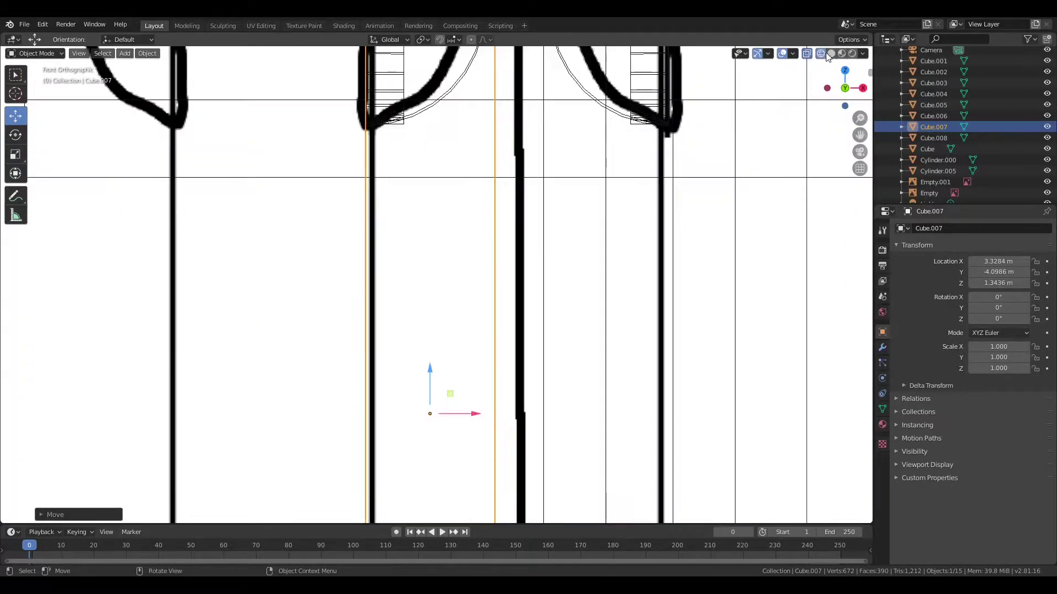
{"action": "scroll", "coordinate": [560, 325], "scroll_direction": "down", "scroll_amount": 6}
Recentre the last strap piece's origin and nudge it into position.
{"action": "left_click", "coordinate": [560, 324]}
{"action": "right_click", "coordinate": [560, 325]}
{"action": "left_click", "coordinate": [654, 360]}
{"action": "key", "text": "g"}
{"action": "left_click", "coordinate": [552, 347]}
{"action": "scroll", "coordinate": [552, 347], "scroll_direction": "down", "scroll_amount": 5}
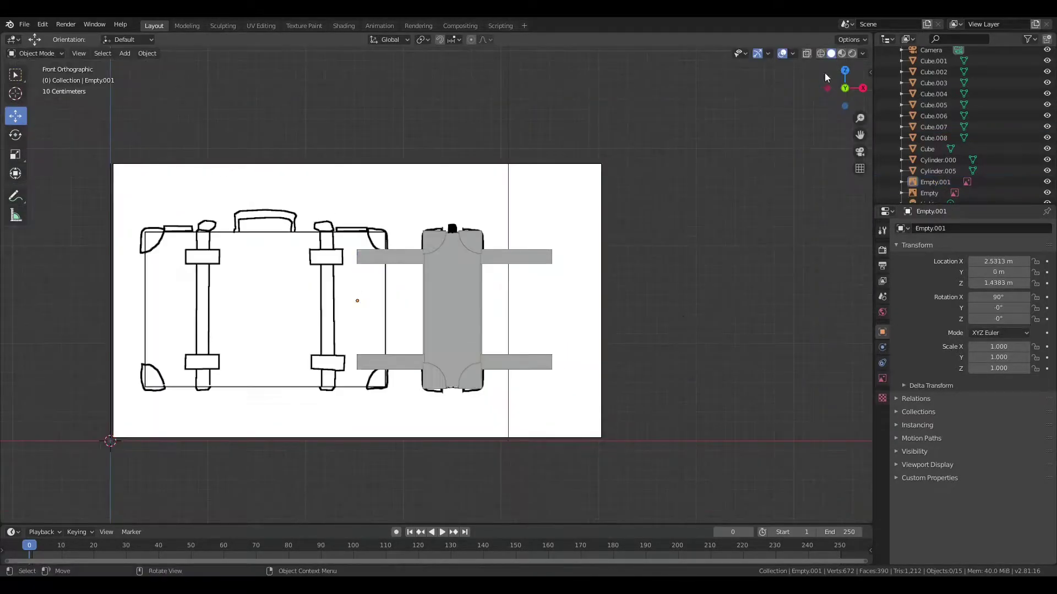
{"action": "middle_click_drag", "start_coordinate": [825, 73], "coordinate": [477, 374]}
Squeeze the buckle block to a third of its width and duplicate it in Right view.
{"action": "left_click_drag", "start_coordinate": [491, 276], "coordinate": [468, 273]}
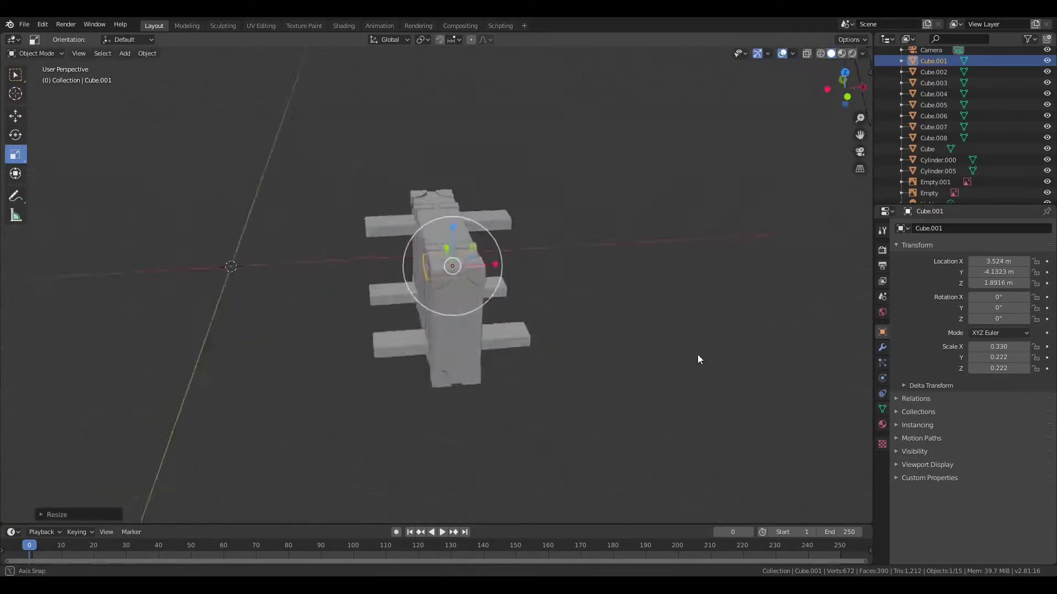
{"action": "left_click", "coordinate": [16, 115]}
{"action": "middle_click_drag", "start_coordinate": [603, 322], "coordinate": [546, 277]}
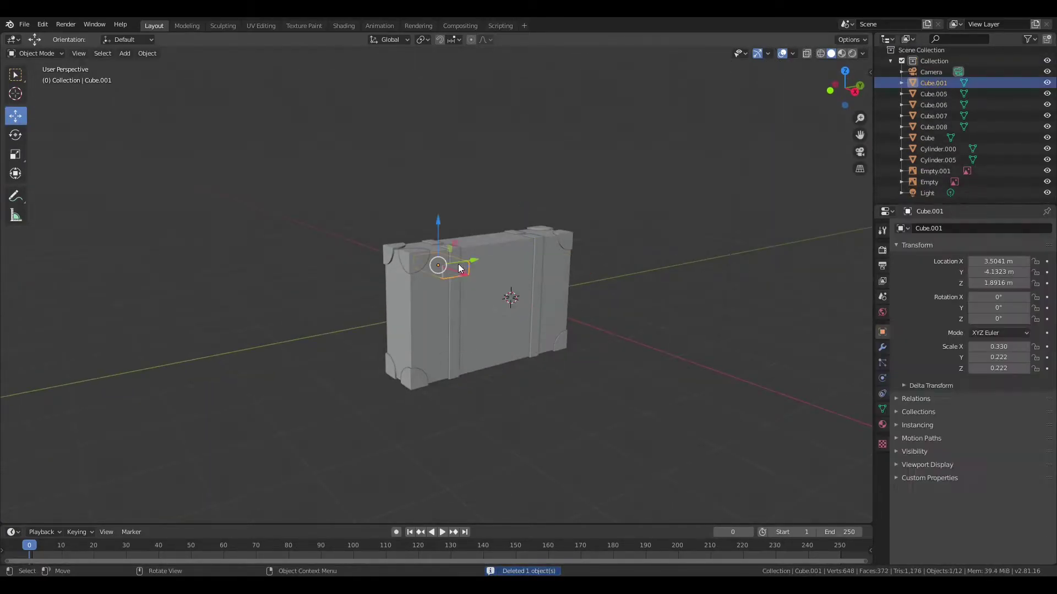
{"action": "left_click", "coordinate": [441, 290]}
{"action": "key", "text": "KP_3"}
{"action": "key", "text": "g"}
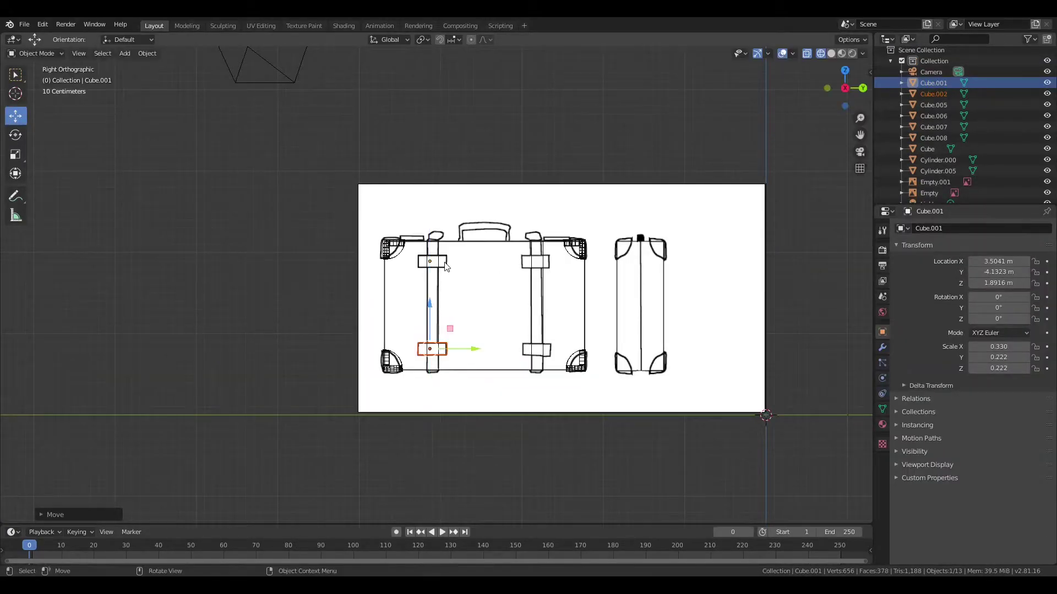
Slide the copied buckles along Y onto the other strap, toggling X-ray to check.
{"action": "key", "text": "shift+z"}
{"action": "key", "text": "shift+z"}
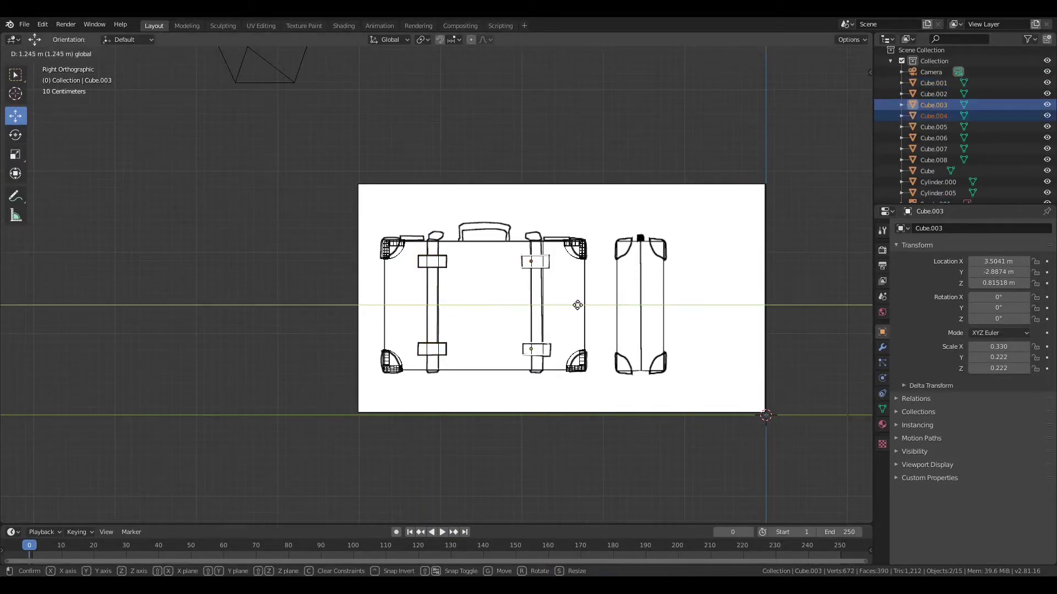
{"action": "key", "text": "shift+z"}
{"action": "key", "text": "g"}
{"action": "key", "text": "y"}
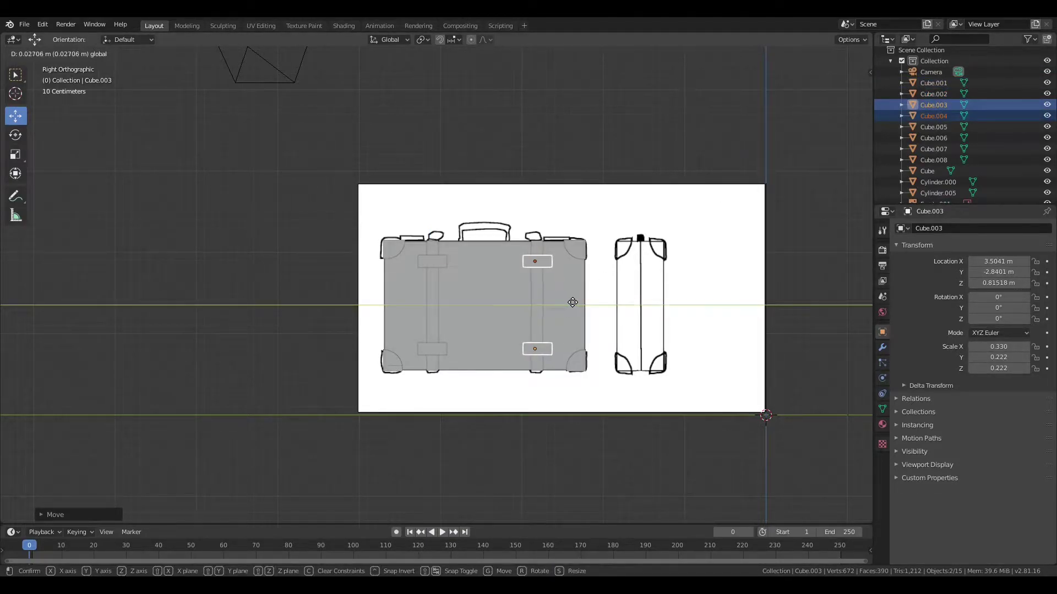
{"action": "left_click", "coordinate": [572, 302]}
Select the top buckle block, then deselect everything and orbit to an end-on view.
{"action": "scroll", "coordinate": [572, 232], "scroll_direction": "up", "scroll_amount": 5}
{"action": "scroll", "coordinate": [394, 266], "scroll_direction": "down", "scroll_amount": 3}
{"action": "mouse_move", "coordinate": [225, 287]}
{"action": "middle_mouse_down"}
{"action": "mouse_move", "coordinate": [330, 318]}
{"action": "mouse_move", "coordinate": [666, 276]}
{"action": "middle_mouse_up"}
{"action": "scroll", "coordinate": [647, 271], "scroll_direction": "up", "scroll_amount": 3}
{"action": "scroll", "coordinate": [647, 270], "scroll_direction": "down", "scroll_amount": 3}
{"action": "left_click", "coordinate": [934, 82]}
{"action": "scroll", "coordinate": [940, 88], "scroll_direction": "down", "scroll_amount": 2}
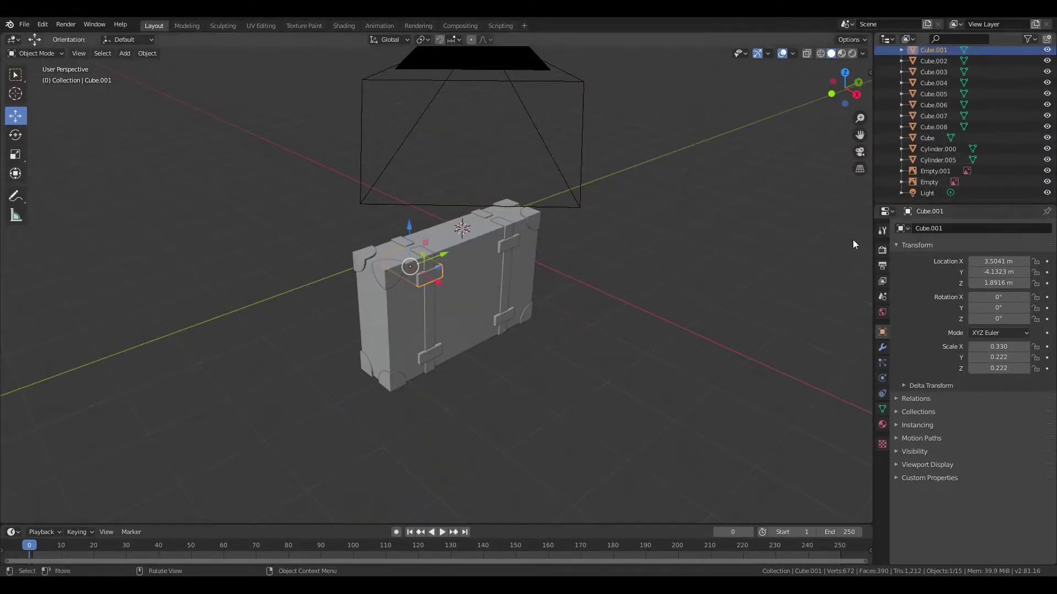
{"action": "key", "text": "a"}
{"action": "key", "text": "alt+a"}
{"action": "mouse_move", "coordinate": [333, 131]}
{"action": "middle_mouse_down"}
{"action": "mouse_move", "coordinate": [384, 371]}
{"action": "mouse_move", "coordinate": [426, 349]}
{"action": "middle_mouse_up"}
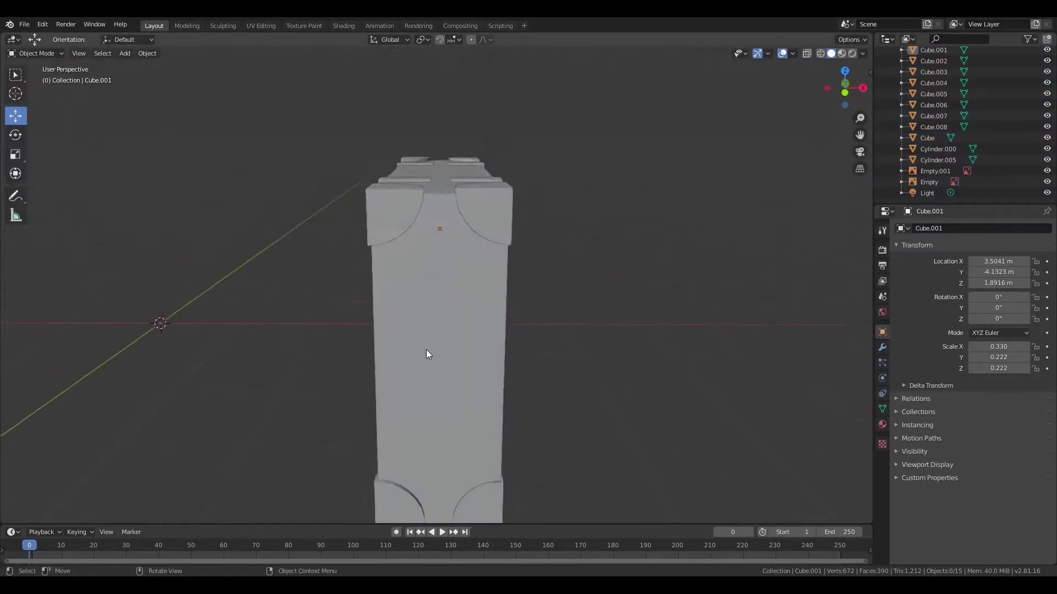
{"action": "scroll", "coordinate": [428, 354], "scroll_direction": "down", "scroll_amount": 3}
Add a cube scaled to 0.04 in X as a thin cutter bar across the suitcase.
{"action": "key", "text": "shift+a"}
{"action": "left_click", "coordinate": [567, 326]}
{"action": "left_click", "coordinate": [16, 155]}
{"action": "type", "text": "sx.04"}
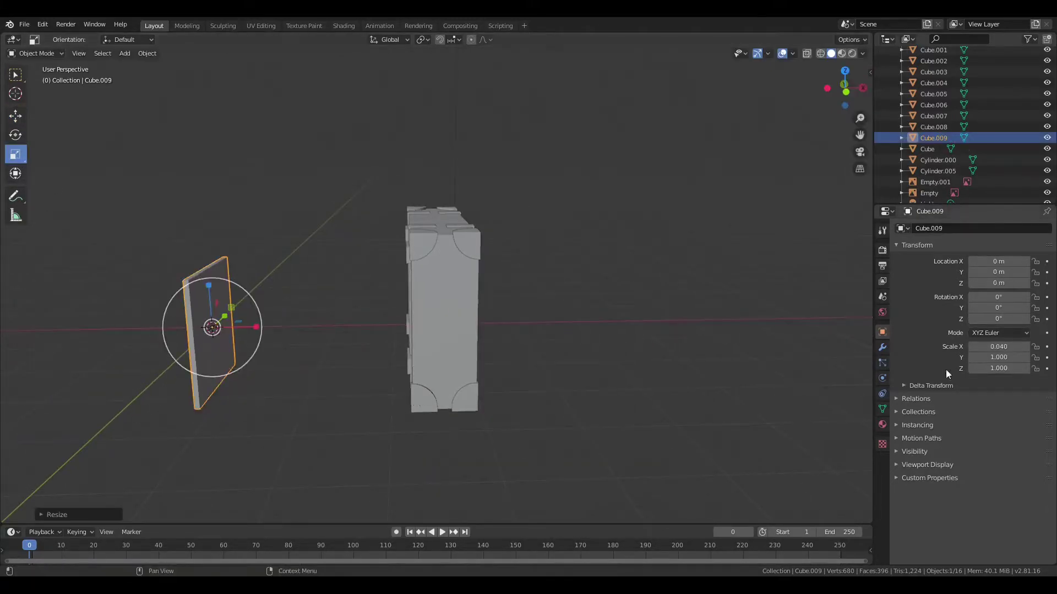
{"action": "left_click_drag", "start_coordinate": [259, 328], "coordinate": [667, 314]}
{"action": "key", "text": "KP_1"}
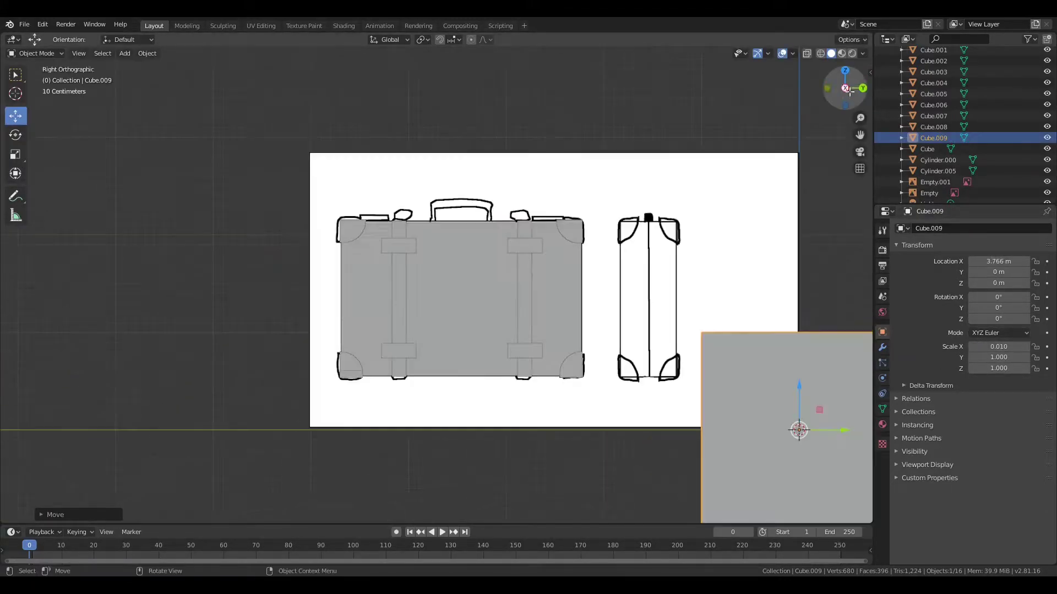
{"action": "left_click", "coordinate": [444, 275]}
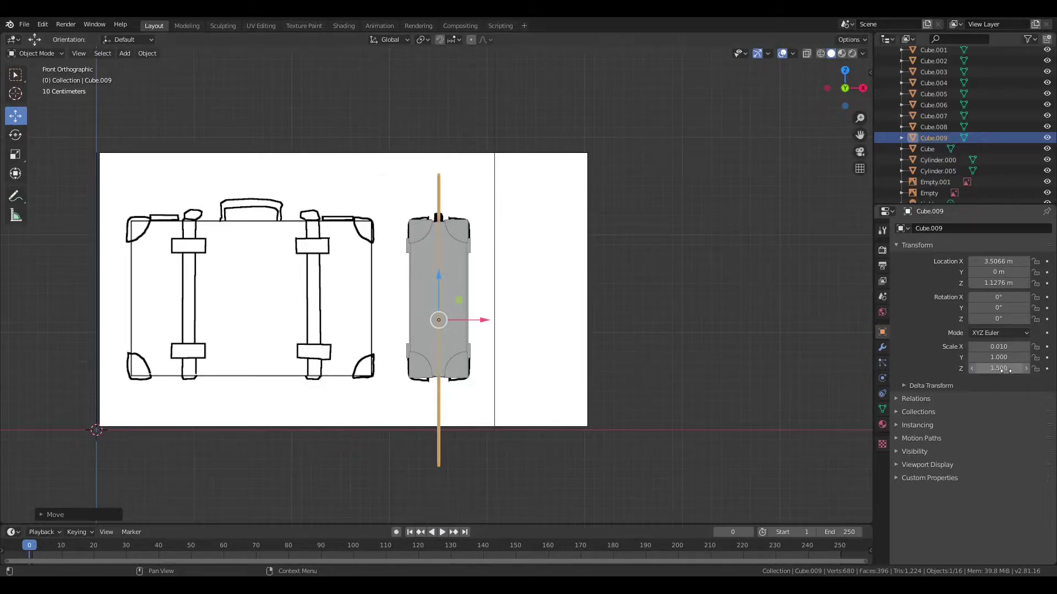
Slide the cutter along Y, then try and remove a Boolean modifier on the suitcase body.
{"action": "key", "text": "KP_3"}
{"action": "key", "text": "g"}
{"action": "key", "text": "y"}
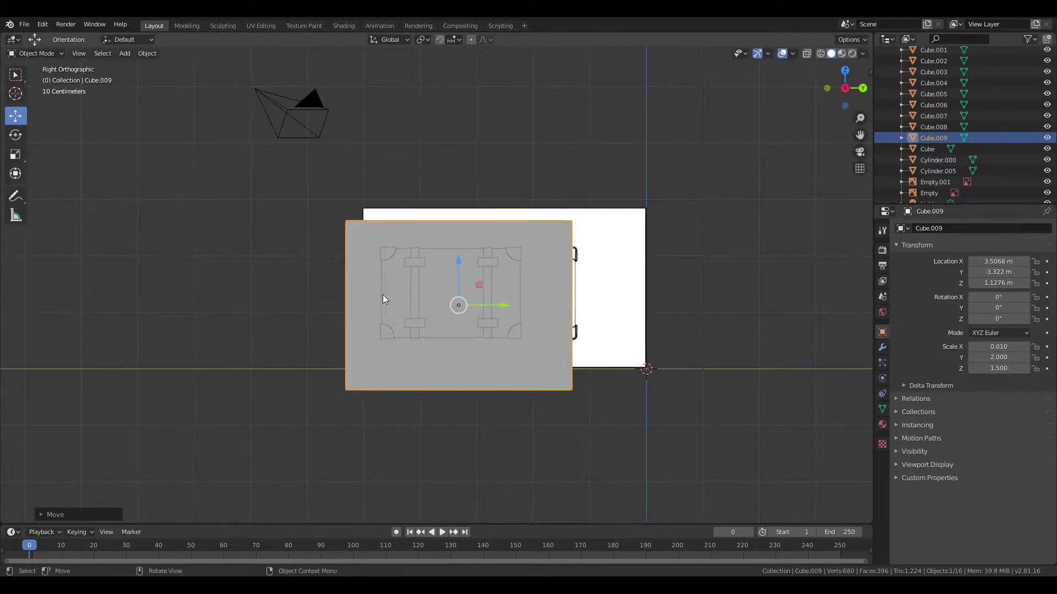
{"action": "left_click", "coordinate": [383, 298]}
{"action": "middle_click_drag", "start_coordinate": [383, 299], "coordinate": [662, 331]}
{"action": "left_click", "coordinate": [882, 347]}
{"action": "left_click", "coordinate": [923, 229]}
{"action": "left_click", "coordinate": [826, 278]}
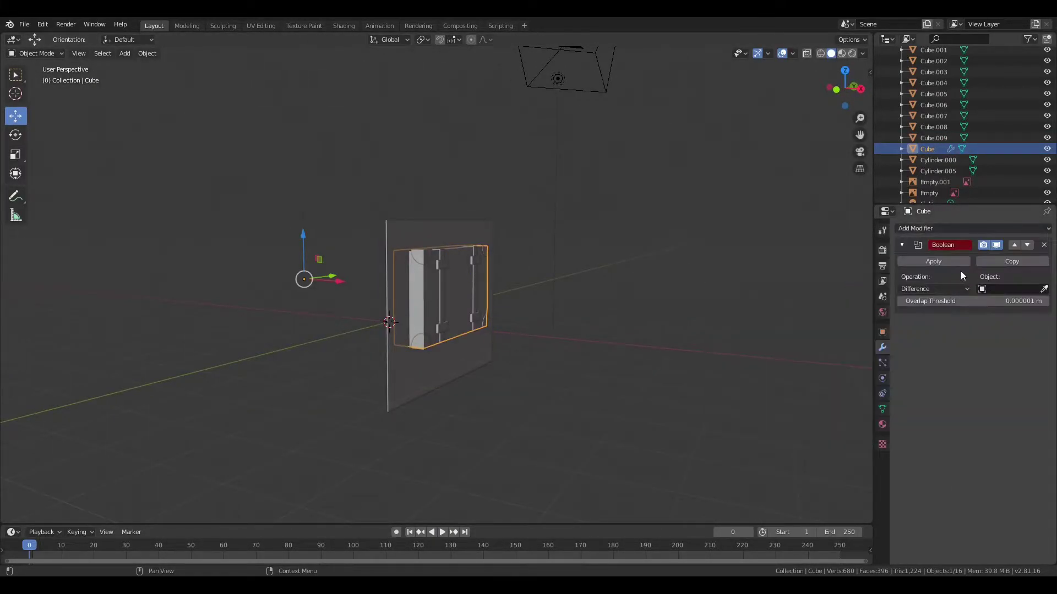
{"action": "left_click", "coordinate": [1039, 256]}
Add and apply a Boolean modifier on the suitcase body from the right side view.
{"action": "left_click", "coordinate": [882, 332]}
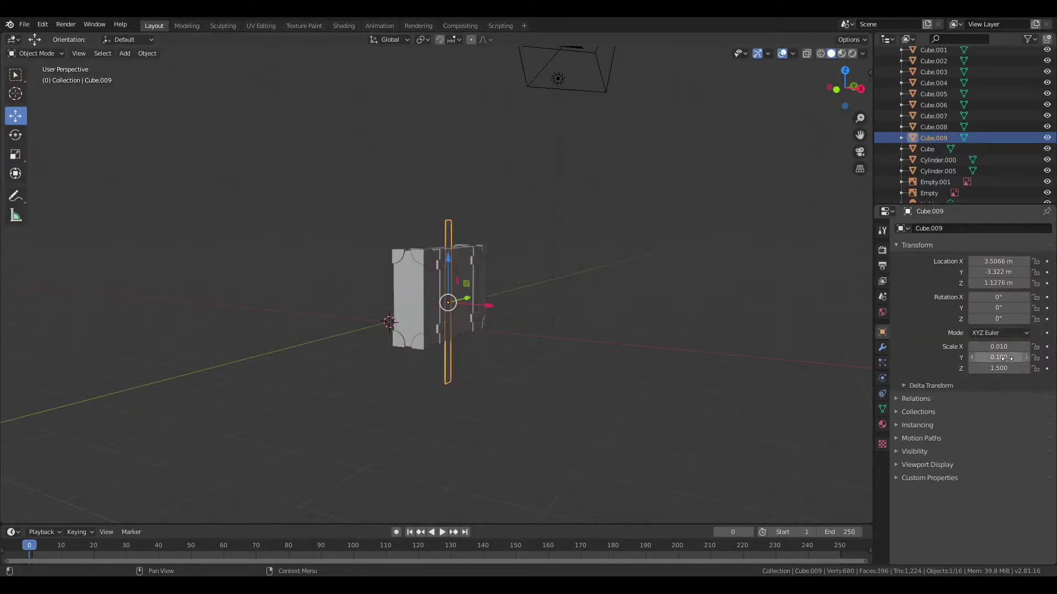
{"action": "key", "text": "KP_3"}
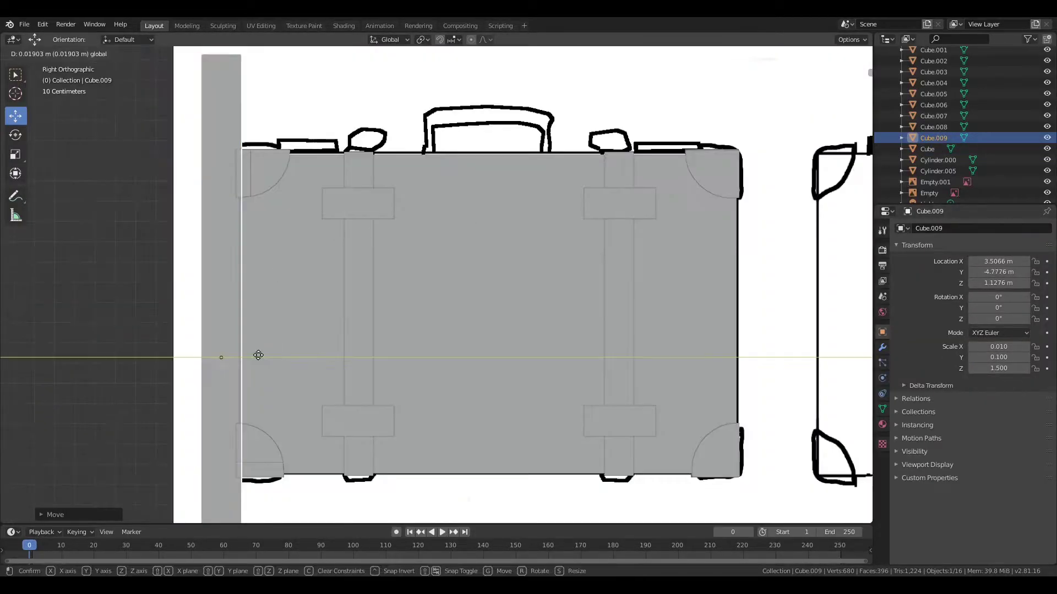
{"action": "left_click", "coordinate": [371, 302]}
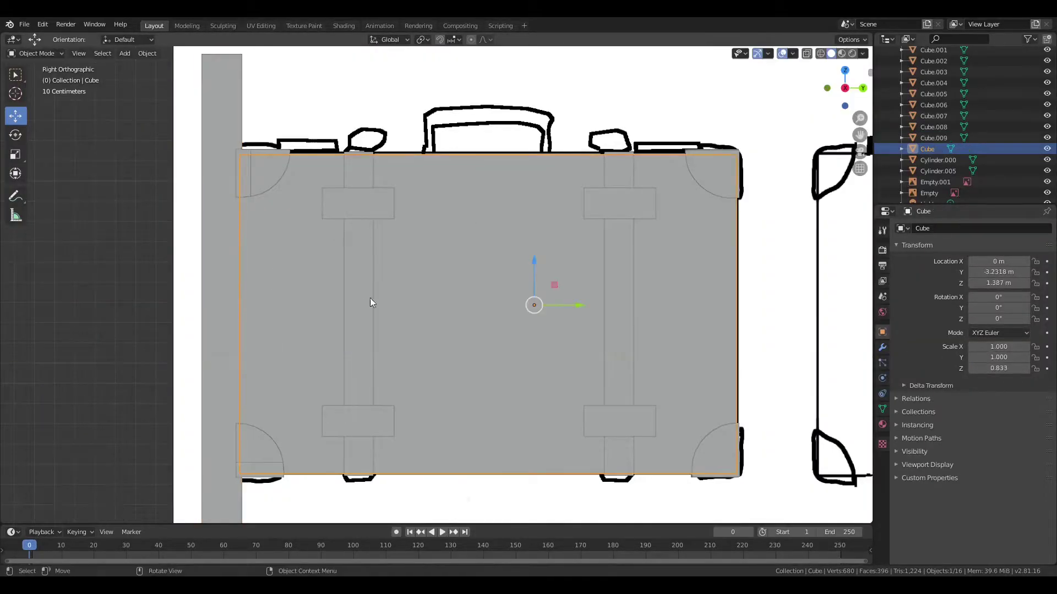
{"action": "left_click", "coordinate": [883, 347]}
{"action": "left_click", "coordinate": [923, 229]}
{"action": "left_click", "coordinate": [844, 269]}
{"action": "left_click", "coordinate": [935, 257]}
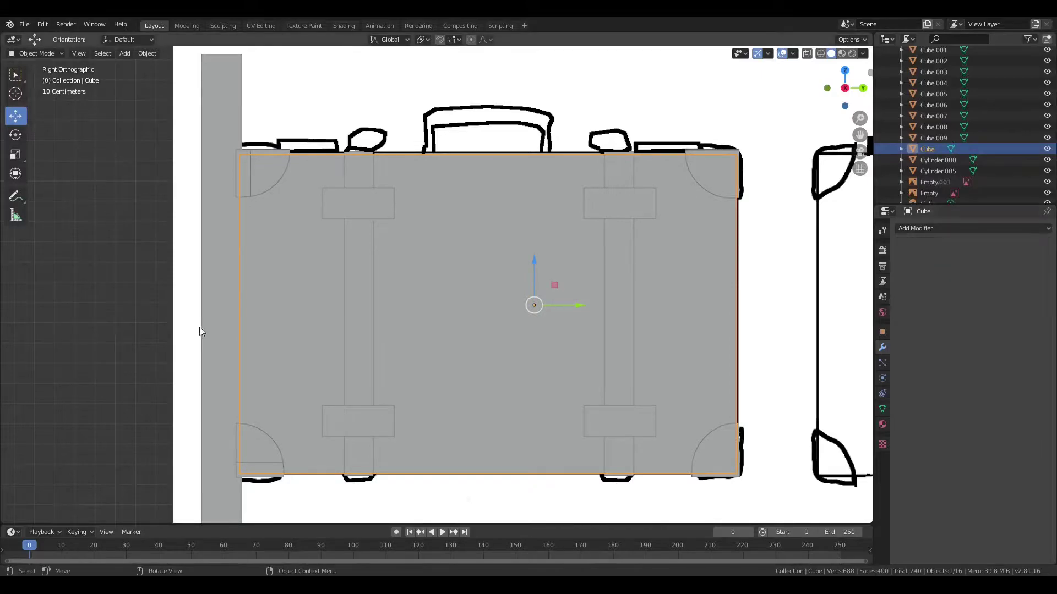
Move the bar to the suitcase's right side and apply a Boolean cut with it.
{"action": "left_click_drag", "start_coordinate": [200, 332], "coordinate": [783, 342]}
{"action": "left_click", "coordinate": [687, 358]}
{"action": "left_click", "coordinate": [923, 229]}
{"action": "left_click", "coordinate": [844, 269]}
{"action": "left_click", "coordinate": [967, 274]}
{"action": "left_click", "coordinate": [936, 257]}
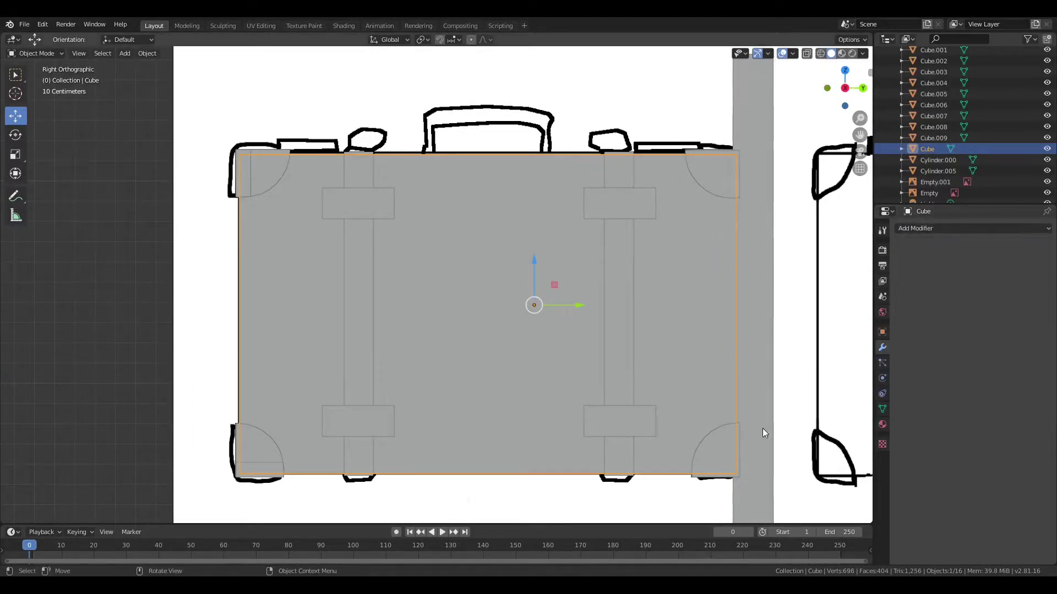
Rotate the bar 90° over the top edge and apply another Boolean cut.
{"action": "left_click", "coordinate": [881, 332]}
{"action": "type", "text": "r90"}
{"action": "key", "text": "Return"}
{"action": "key", "text": "g"}
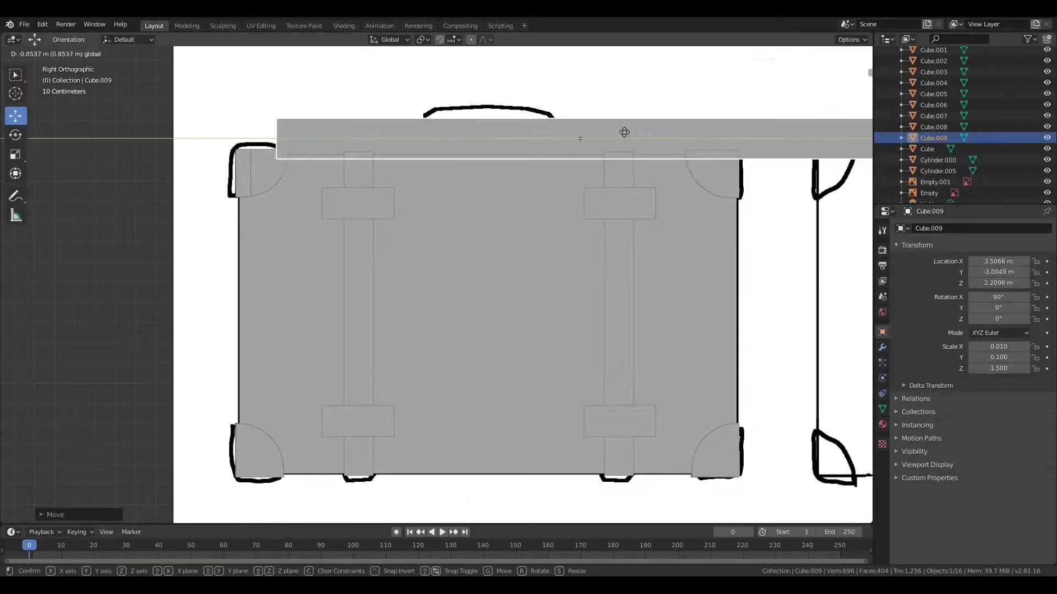
{"action": "left_click", "coordinate": [522, 318]}
{"action": "left_click", "coordinate": [882, 347]}
{"action": "left_click", "coordinate": [923, 229]}
{"action": "left_click", "coordinate": [844, 270]}
{"action": "left_click", "coordinate": [935, 257]}
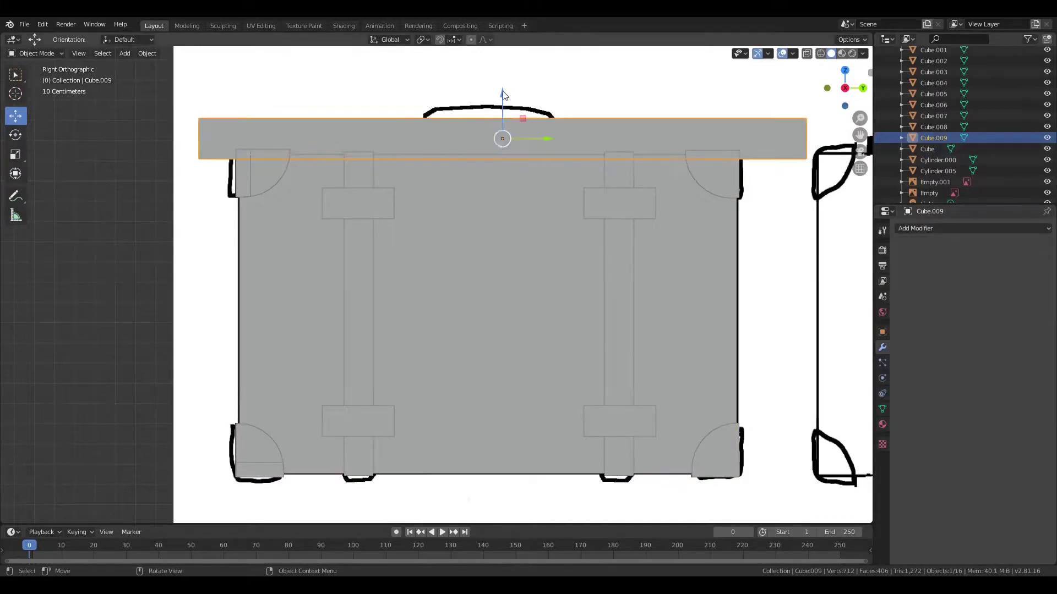
Move the bar to the bottom edge, apply the groove cut, and delete the bar.
{"action": "key", "text": "g"}
{"action": "left_click", "coordinate": [491, 442]}
{"action": "left_click", "coordinate": [922, 229]}
{"action": "left_click", "coordinate": [844, 270]}
{"action": "left_click", "coordinate": [936, 257]}
{"action": "key", "text": "Delete"}
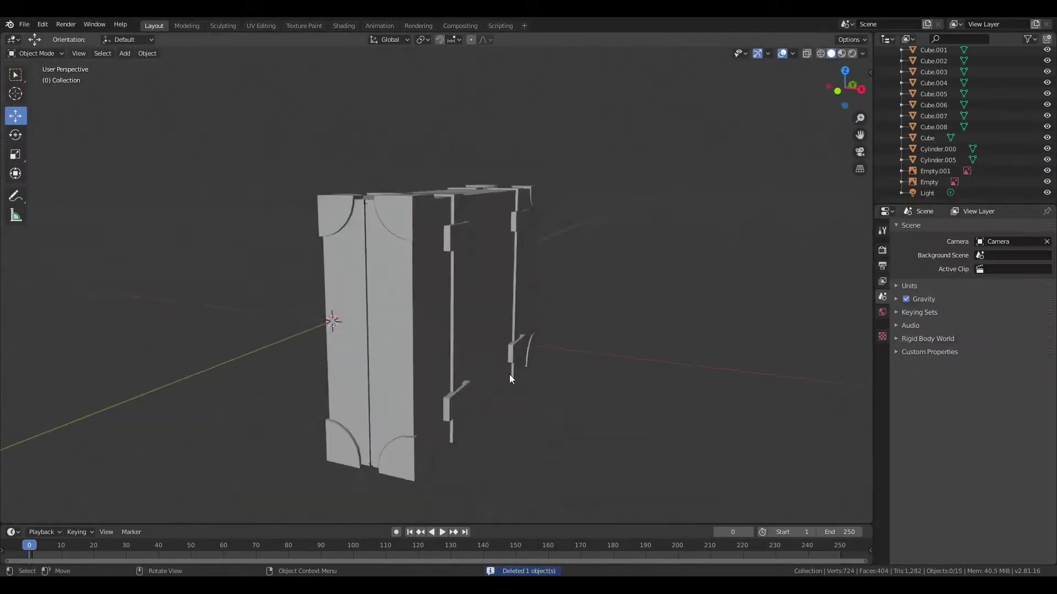
{"action": "mouse_move", "coordinate": [510, 374]}
{"action": "middle_mouse_down"}
{"action": "mouse_move", "coordinate": [521, 255]}
{"action": "mouse_move", "coordinate": [548, 309]}
{"action": "mouse_move", "coordinate": [645, 365]}
{"action": "mouse_move", "coordinate": [692, 164]}
{"action": "mouse_move", "coordinate": [633, 269]}
{"action": "mouse_move", "coordinate": [738, 348]}
{"action": "mouse_move", "coordinate": [544, 265]}
{"action": "mouse_move", "coordinate": [818, 249]}
{"action": "middle_mouse_up"}
Apply one more Boolean groove cut to the body and delete the bar.
{"action": "left_click", "coordinate": [521, 255]}
{"action": "left_click", "coordinate": [923, 229]}
{"action": "left_click", "coordinate": [936, 257]}
{"action": "left_click", "coordinate": [936, 385]}
{"action": "left_click", "coordinate": [563, 299]}
{"action": "key", "text": "Delete"}
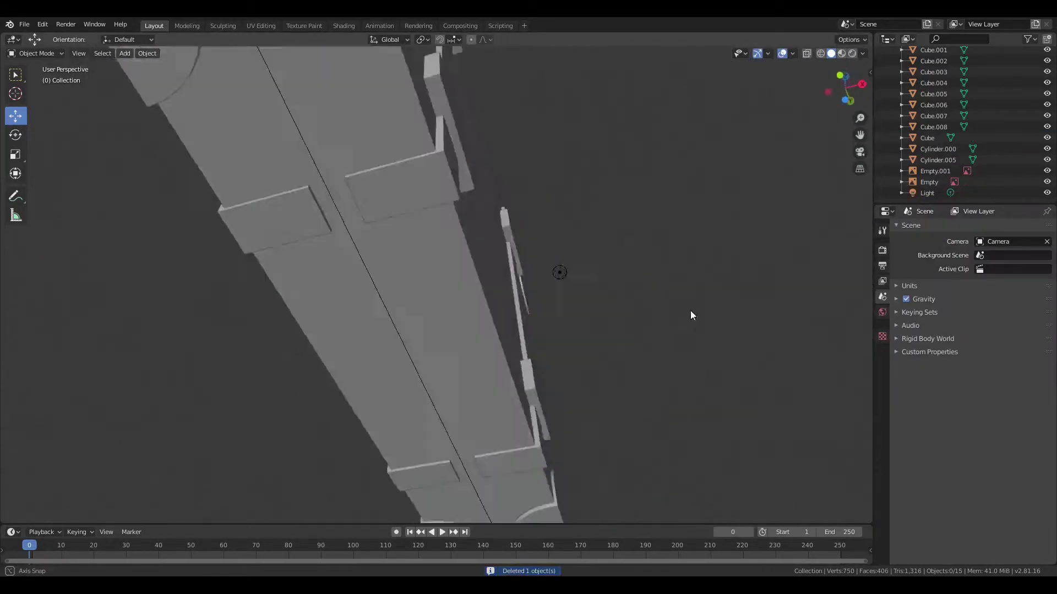
{"action": "mouse_move", "coordinate": [562, 300]}
{"action": "middle_mouse_down"}
{"action": "mouse_move", "coordinate": [729, 387]}
{"action": "mouse_move", "coordinate": [448, 330]}
{"action": "mouse_move", "coordinate": [505, 283]}
{"action": "mouse_move", "coordinate": [540, 286]}
{"action": "mouse_move", "coordinate": [433, 110]}
{"action": "mouse_move", "coordinate": [538, 273]}
{"action": "mouse_move", "coordinate": [498, 242]}
{"action": "mouse_move", "coordinate": [528, 325]}
{"action": "mouse_move", "coordinate": [497, 299]}
{"action": "mouse_move", "coordinate": [454, 328]}
{"action": "middle_mouse_up"}
Undo to restore the bar, delete it, and paste a copy back into the scene.
{"action": "key", "text": "ctrl+z"}
{"action": "key", "text": "KP_3"}
{"action": "key", "text": "ctrl+z"}
{"action": "key", "text": "Delete"}
{"action": "key", "text": "ctrl+v"}
{"action": "scroll", "coordinate": [407, 326], "scroll_direction": "down", "scroll_amount": 2}
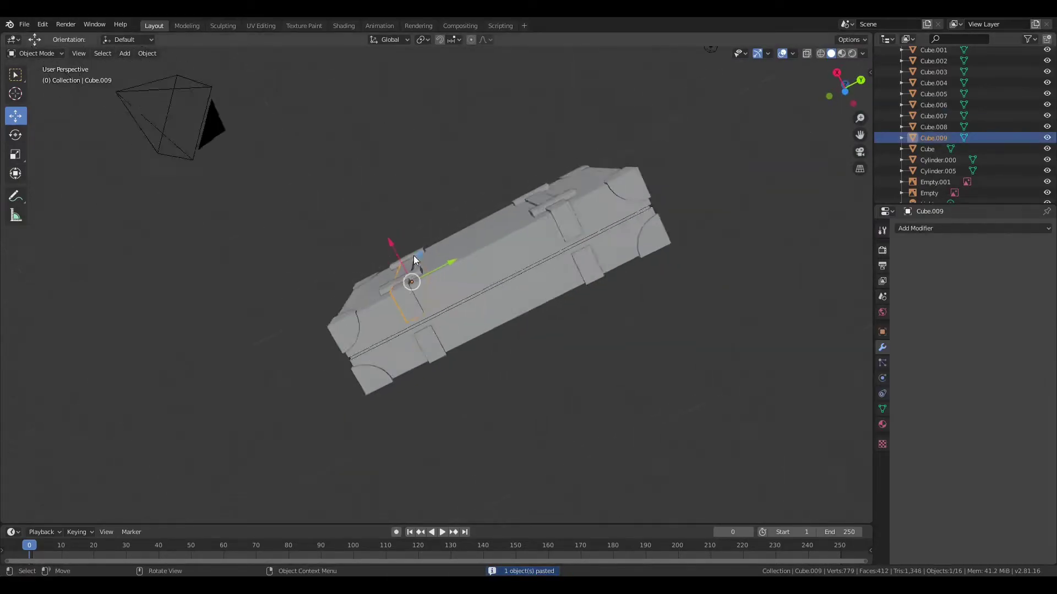
{"action": "middle_click_drag", "start_coordinate": [414, 255], "coordinate": [412, 347]}
Move the pasted bar along Z and X and shrink it into a clasp block at the first strap.
{"action": "key", "text": "g"}
{"action": "key", "text": "z"}
{"action": "left_click", "coordinate": [412, 348]}
{"action": "key", "text": "ctrl+KP_7"}
{"action": "key", "text": "g"}
{"action": "key", "text": "x"}
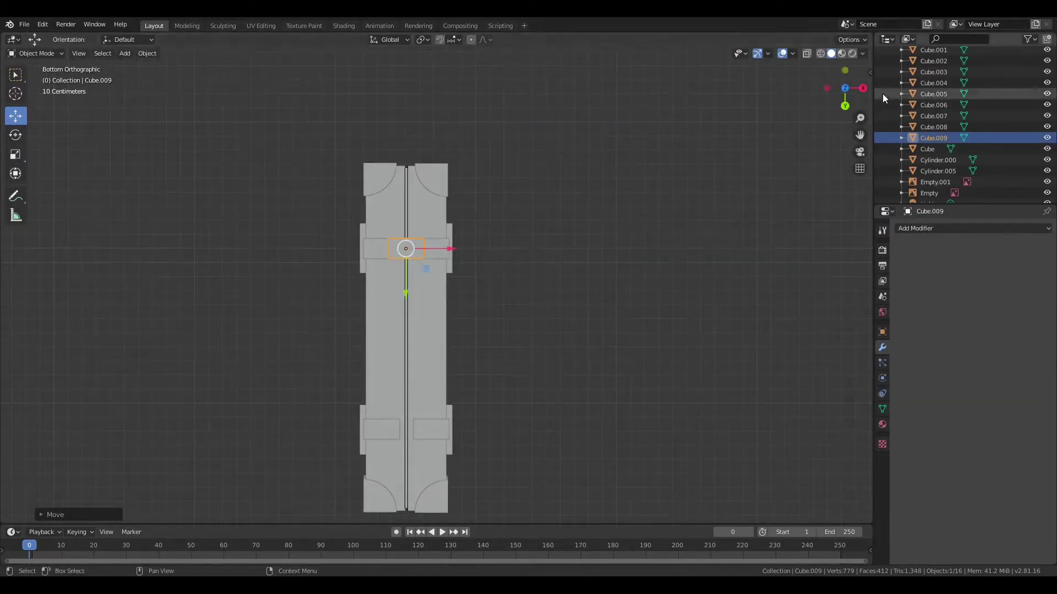
{"action": "key", "text": "KP_3"}
{"action": "key", "text": "s"}
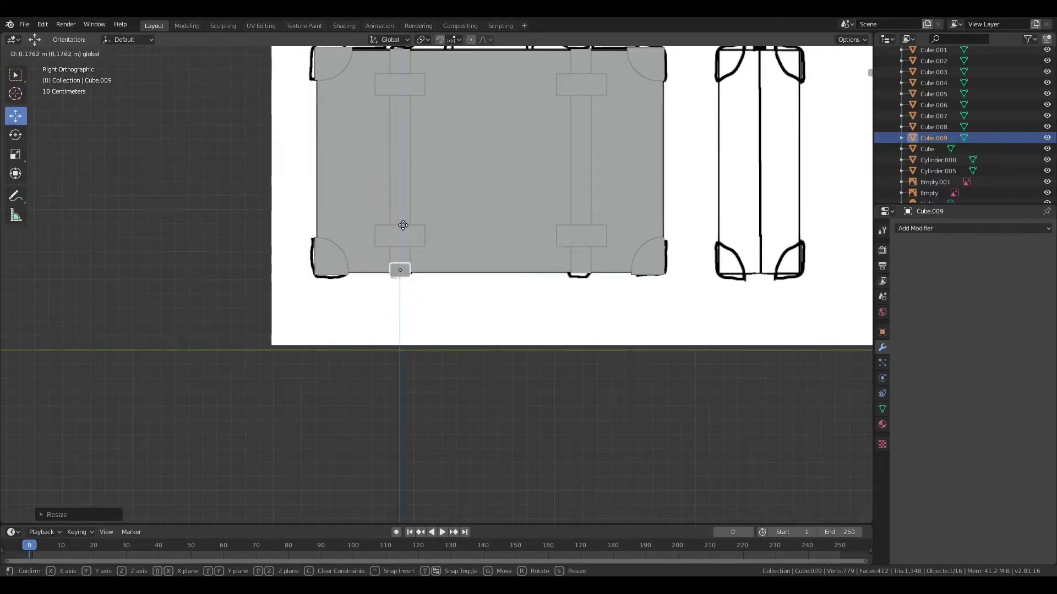
{"action": "left_click", "coordinate": [403, 225]}
{"action": "mouse_move", "coordinate": [403, 225]}
{"action": "middle_mouse_down"}
{"action": "mouse_move", "coordinate": [394, 312]}
{"action": "mouse_move", "coordinate": [77, 188]}
{"action": "middle_mouse_up"}
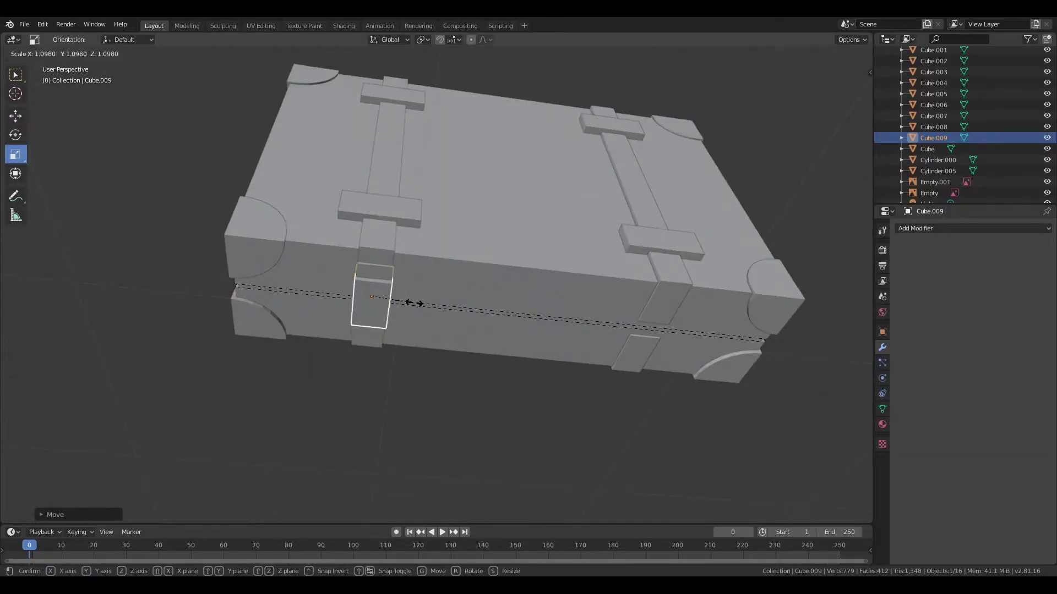
{"action": "left_click", "coordinate": [373, 294]}
Slide a second clasp block along Y to the other strap.
{"action": "key", "text": "g"}
{"action": "key", "text": "y"}
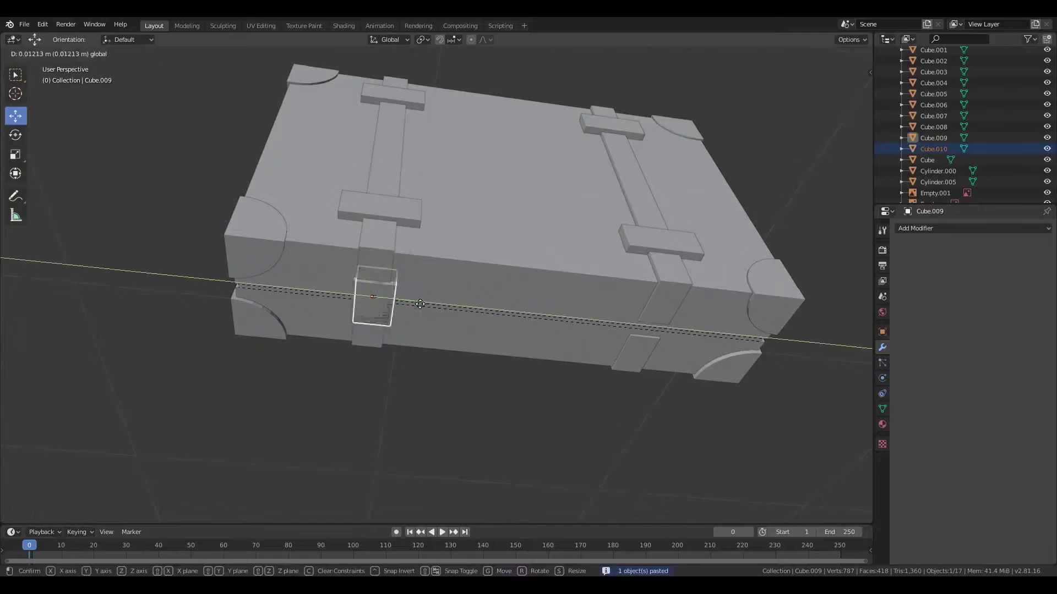
{"action": "key", "text": "ctrl+KP_7"}
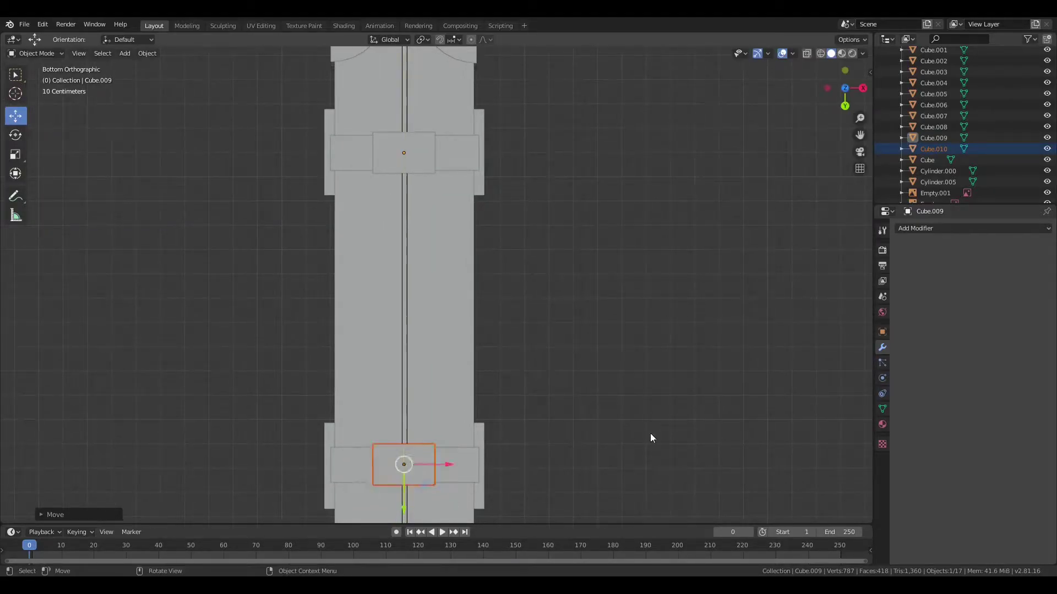
{"action": "mouse_move", "coordinate": [651, 437]}
{"action": "middle_mouse_down"}
{"action": "mouse_move", "coordinate": [404, 253]}
{"action": "mouse_move", "coordinate": [200, 403]}
{"action": "middle_mouse_up"}
Add a cylinder and shrink it to foot size.
{"action": "scroll", "coordinate": [200, 403], "scroll_direction": "up", "scroll_amount": 3}
{"action": "key", "text": "shift+a"}
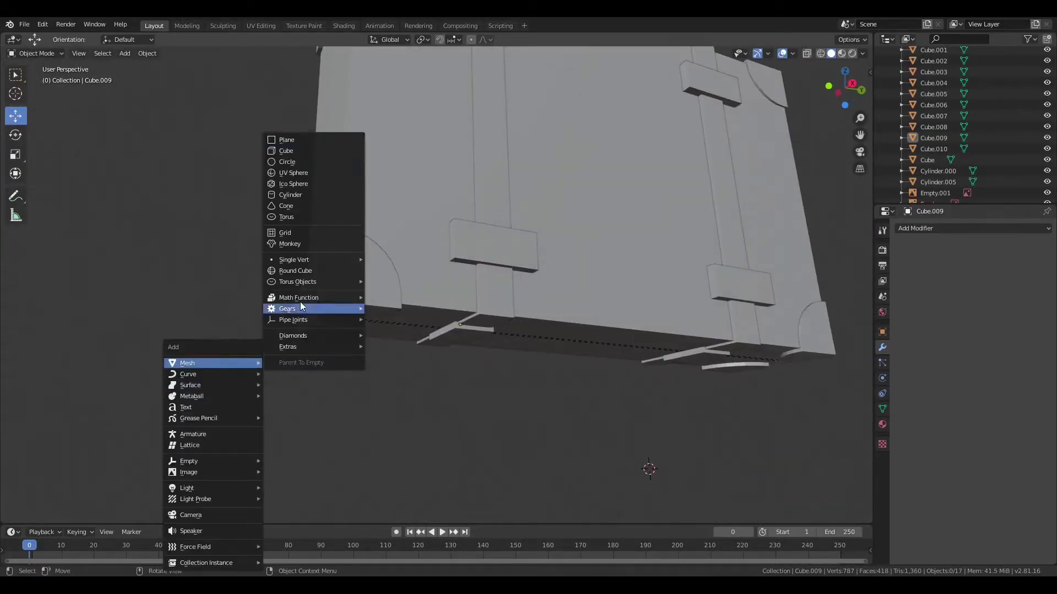
{"action": "left_click", "coordinate": [290, 195]}
{"action": "scroll", "coordinate": [405, 262], "scroll_direction": "down", "scroll_amount": 3}
{"action": "key", "text": "shift+space"}
{"action": "key", "text": "s"}
{"action": "scroll", "coordinate": [560, 296], "scroll_direction": "down", "scroll_amount": 2}
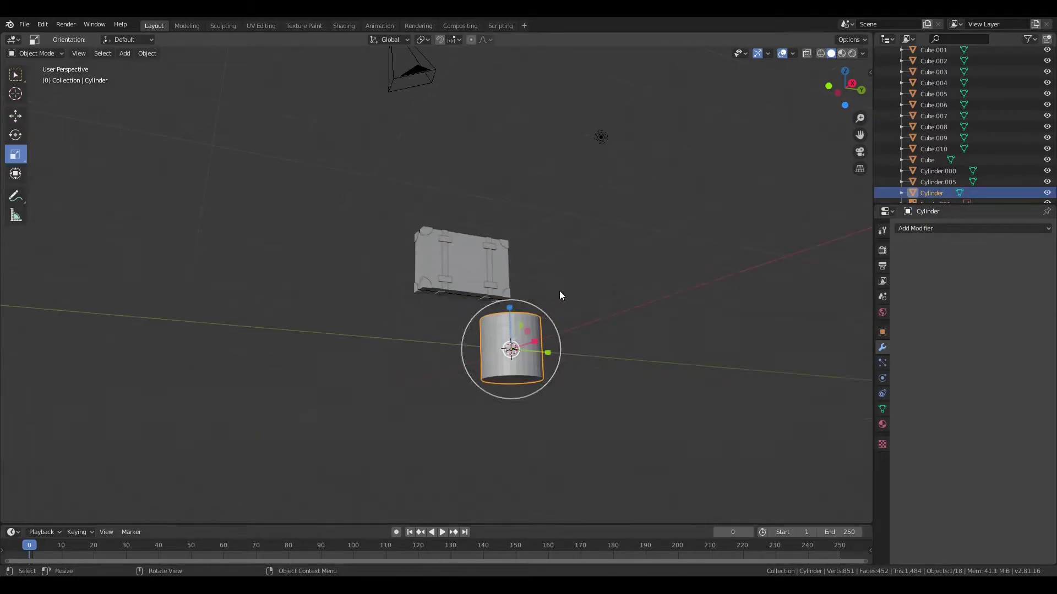
{"action": "scroll", "coordinate": [559, 296], "scroll_direction": "up", "scroll_amount": 3}
Place the foot at a corner of the underside in Bottom view, with see-through display.
{"action": "key", "text": "ctrl+KP_7"}
{"action": "scroll", "coordinate": [278, 481], "scroll_direction": "down", "scroll_amount": 3}
{"action": "scroll", "coordinate": [471, 388], "scroll_direction": "up", "scroll_amount": 3}
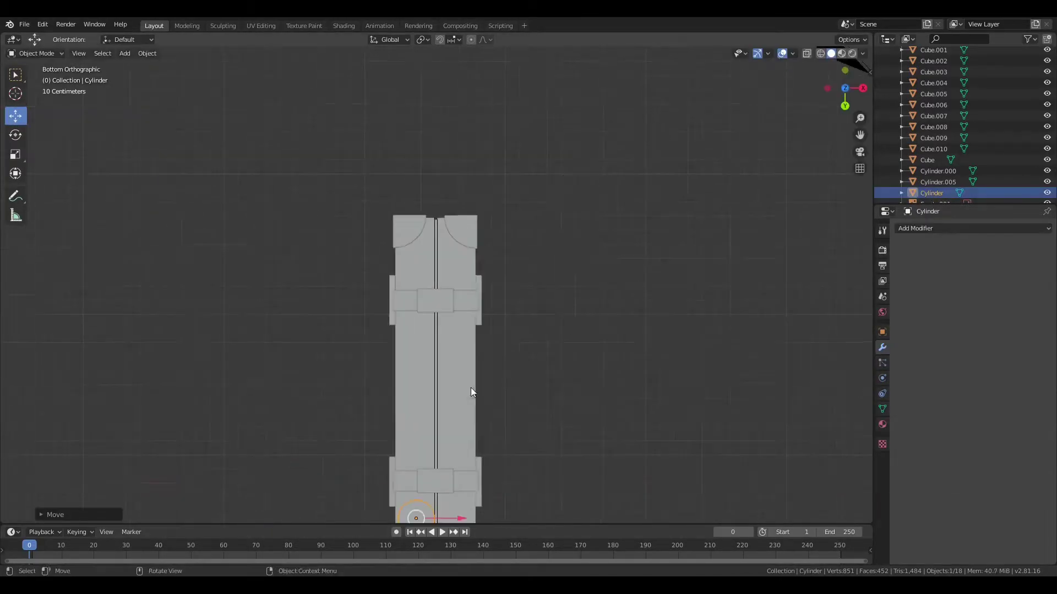
{"action": "key", "text": "KP_Decimal"}
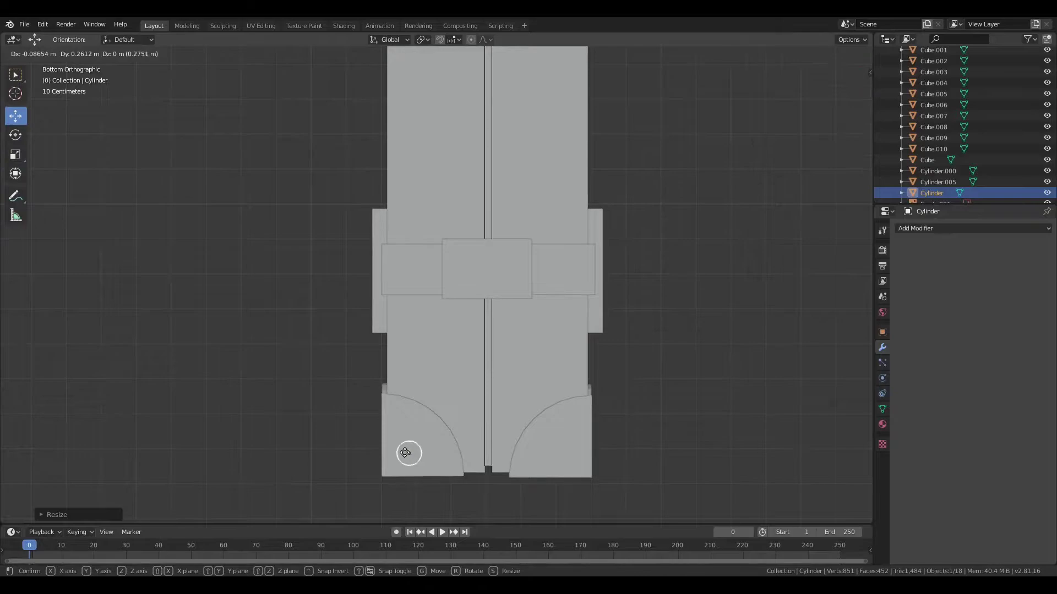
{"action": "left_click", "coordinate": [405, 452]}
{"action": "left_click", "coordinate": [822, 54]}
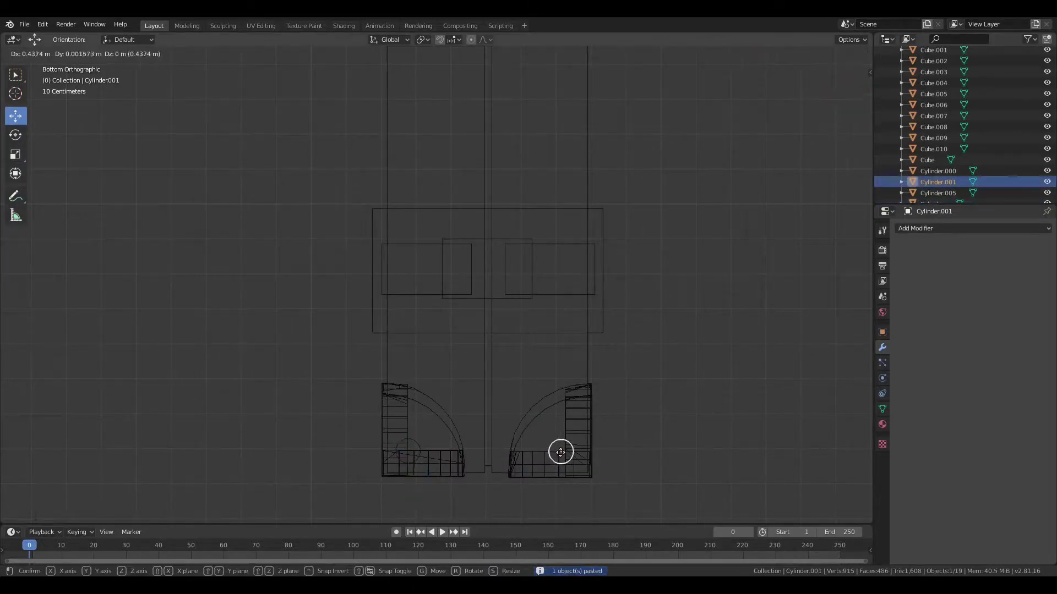
Paste copies of the foot and move them along Y and X to the other corners.
{"action": "key", "text": "ctrl+v"}
{"action": "key", "text": "g"}
{"action": "key", "text": "y"}
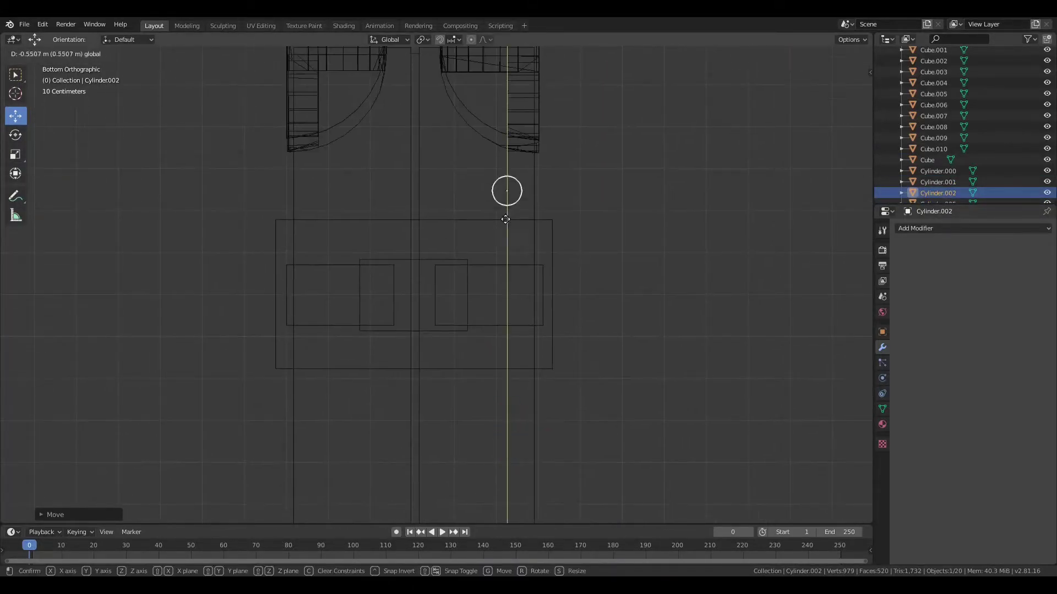
{"action": "key", "text": "ctrl+v"}
{"action": "key", "text": "g"}
{"action": "key", "text": "x"}
{"action": "left_click", "coordinate": [321, 102]}
Return to solid shading, nudge the feet together, and check the suitcase from back and front.
{"action": "scroll", "coordinate": [580, 166], "scroll_direction": "down", "scroll_amount": 3}
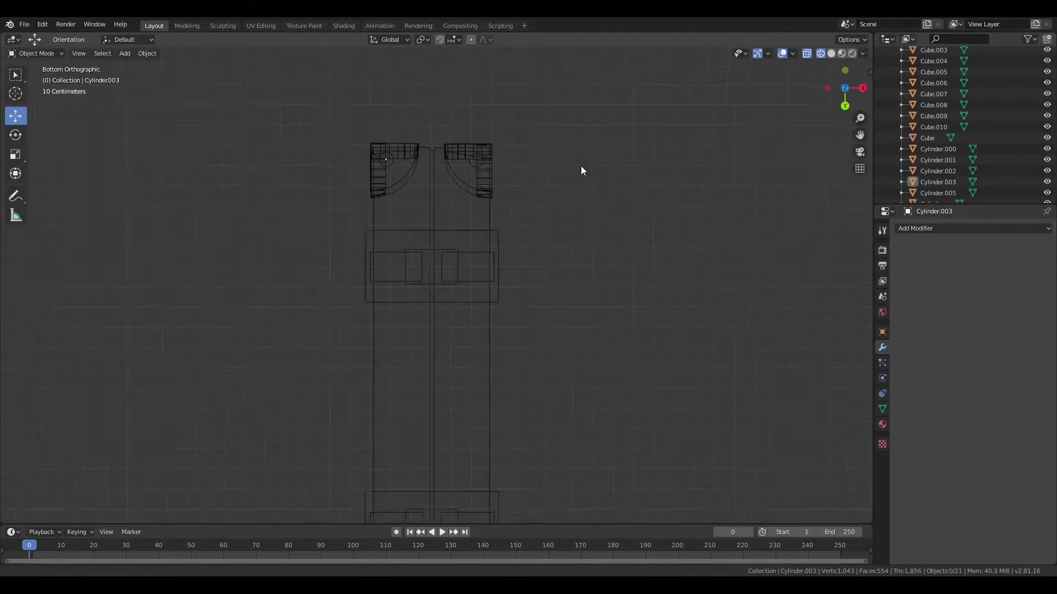
{"action": "key", "text": "shift+z"}
{"action": "middle_click_drag", "start_coordinate": [589, 198], "coordinate": [321, 464]}
{"action": "left_click", "coordinate": [831, 93]}
{"action": "key", "text": "g"}
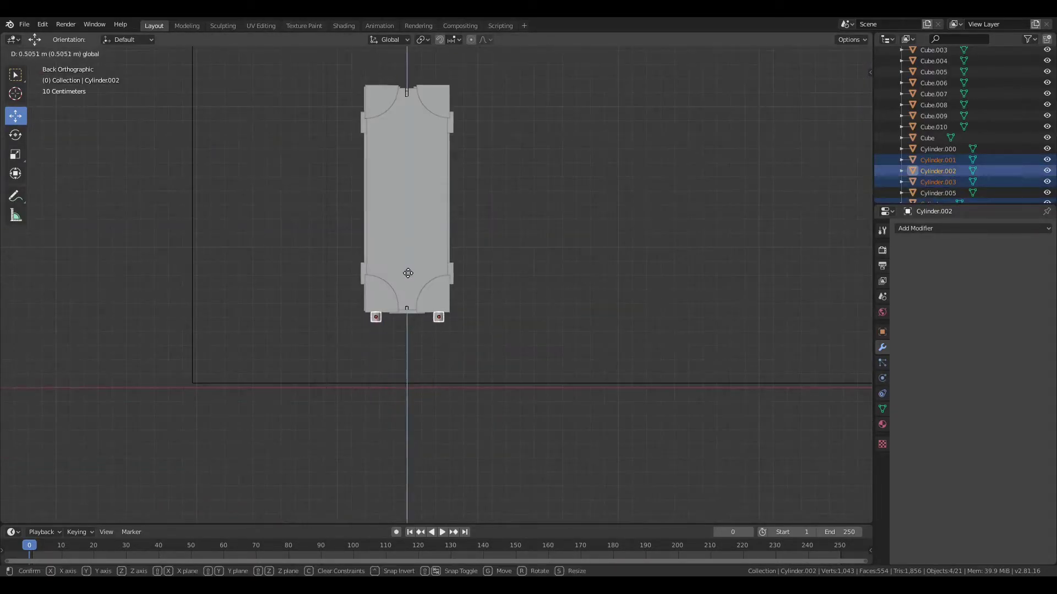
{"action": "left_click", "coordinate": [655, 315]}
{"action": "mouse_move", "coordinate": [655, 314]}
{"action": "middle_mouse_down"}
{"action": "mouse_move", "coordinate": [594, 362]}
{"action": "mouse_move", "coordinate": [492, 348]}
{"action": "mouse_move", "coordinate": [507, 292]}
{"action": "mouse_move", "coordinate": [591, 282]}
{"action": "middle_mouse_up"}
{"action": "left_click", "coordinate": [844, 88]}
{"action": "scroll", "coordinate": [480, 372], "scroll_direction": "up", "scroll_amount": 5}
{"action": "scroll", "coordinate": [585, 382], "scroll_direction": "down", "scroll_amount": 5}
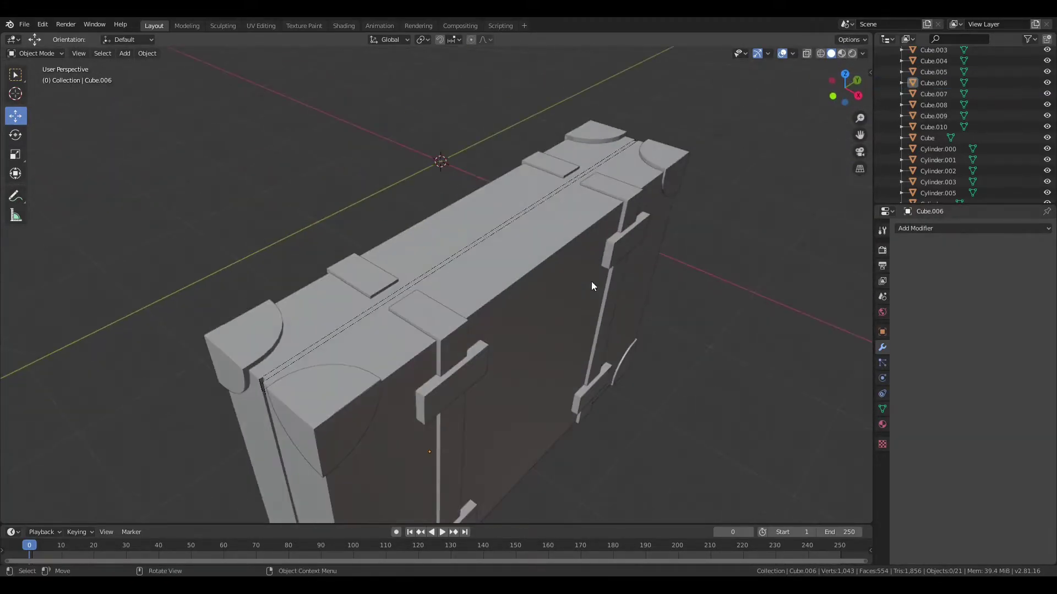
Add a small cube and place it on the suitcase's top seam in Top view.
{"action": "key", "text": "shift+a"}
{"action": "left_click", "coordinate": [468, 165]}
{"action": "left_click", "coordinate": [16, 154]}
{"action": "left_click_drag", "start_coordinate": [439, 112], "coordinate": [438, 140]}
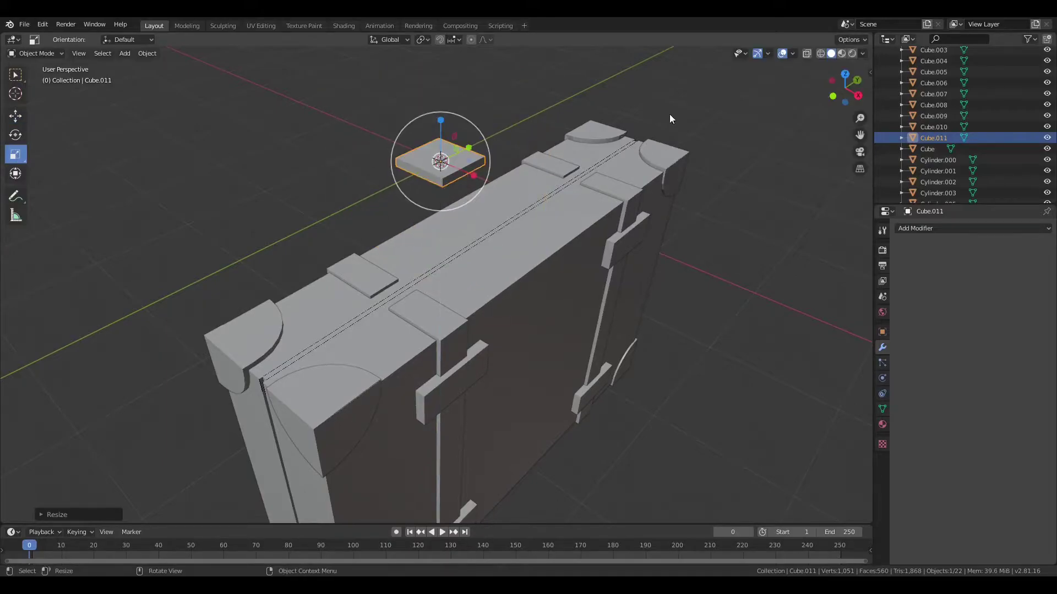
{"action": "key", "text": "KP_7"}
{"action": "left_click", "coordinate": [442, 307]}
{"action": "scroll", "coordinate": [442, 307], "scroll_direction": "up", "scroll_amount": 5}
Adjust the block with the scale and move tools while orbiting, then reselect it.
{"action": "left_click", "coordinate": [15, 157]}
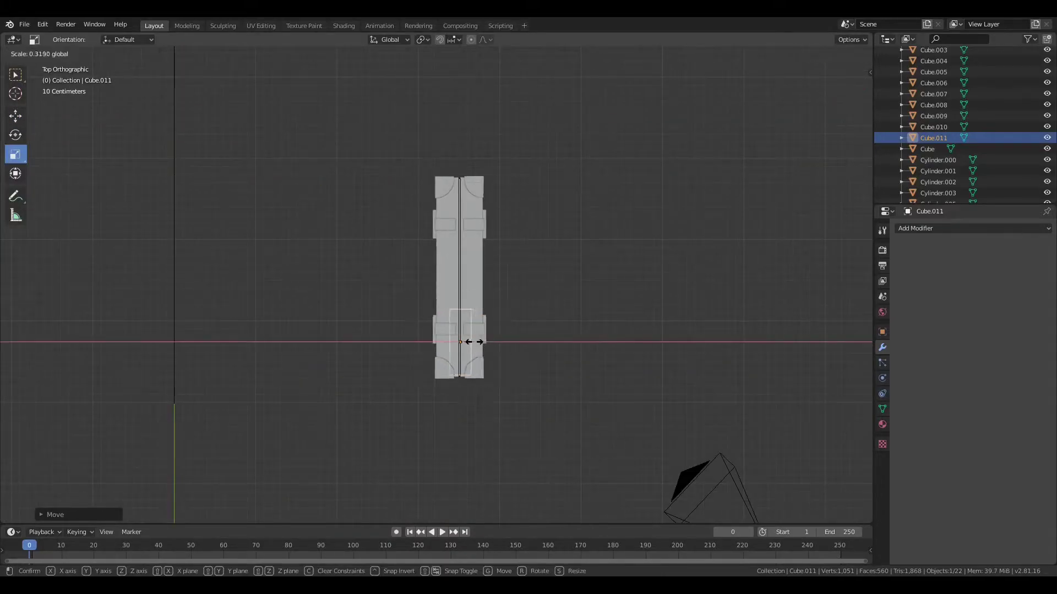
{"action": "middle_click_drag", "start_coordinate": [836, 128], "coordinate": [659, 199]}
{"action": "left_click", "coordinate": [15, 116]}
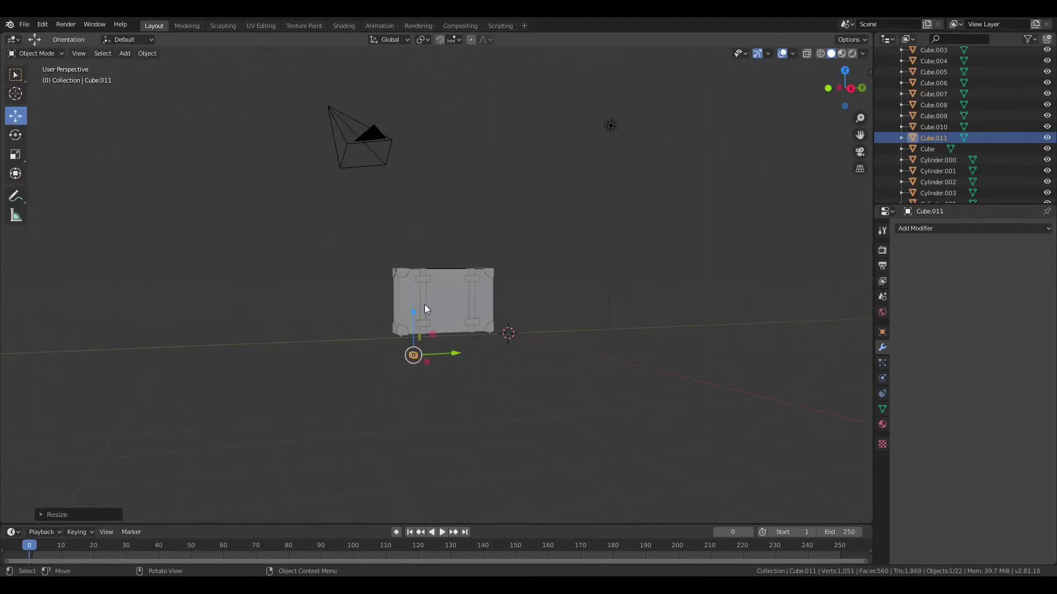
{"action": "middle_click_drag", "start_coordinate": [424, 305], "coordinate": [504, 174]}
{"action": "scroll", "coordinate": [504, 174], "scroll_direction": "down", "scroll_amount": 3}
{"action": "middle_click_drag", "start_coordinate": [534, 306], "coordinate": [710, 349]}
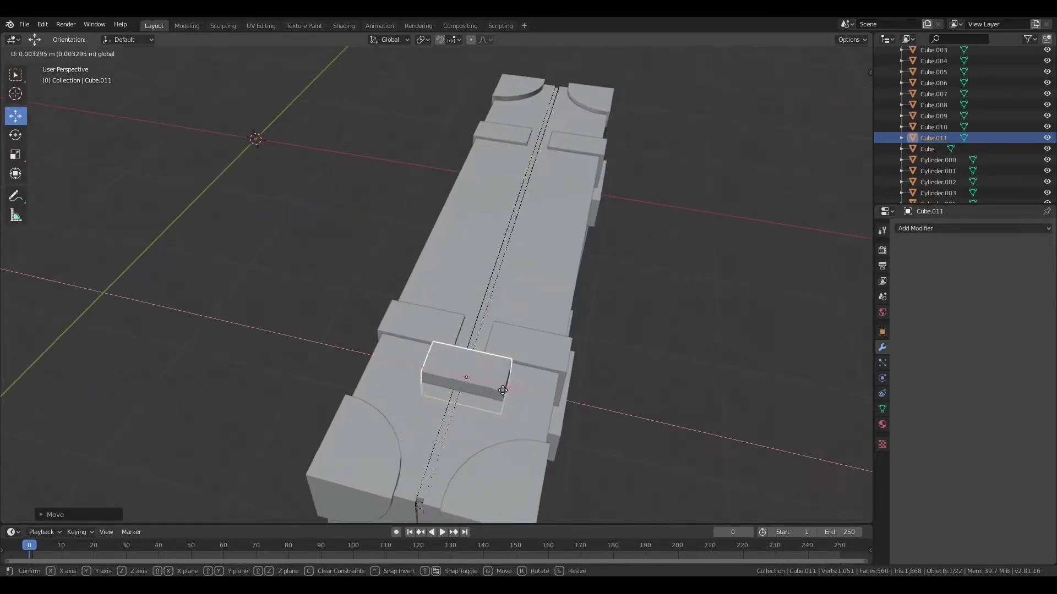
{"action": "left_click", "coordinate": [837, 299]}
{"action": "mouse_move", "coordinate": [837, 300]}
{"action": "middle_mouse_down"}
{"action": "mouse_move", "coordinate": [590, 256]}
{"action": "mouse_move", "coordinate": [440, 384]}
{"action": "middle_mouse_up"}
{"action": "left_click", "coordinate": [440, 384]}
Duplicate the block and move the copy along Y near the suitcase's other end.
{"action": "key", "text": "shift+d"}
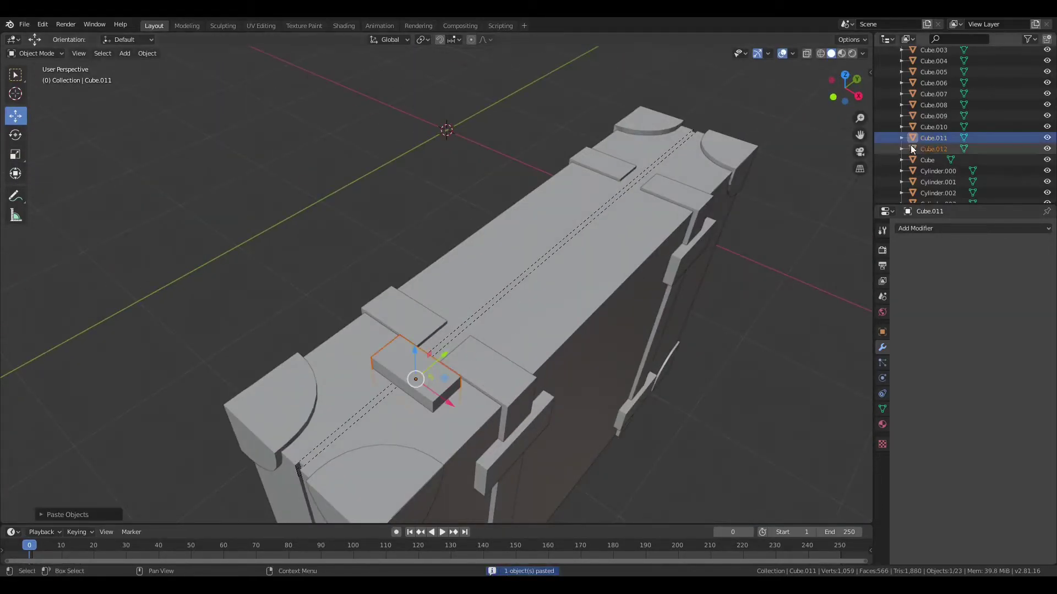
{"action": "left_click", "coordinate": [707, 167]}
{"action": "key", "text": "KP_7"}
{"action": "scroll", "coordinate": [618, 164], "scroll_direction": "down", "scroll_amount": 2}
{"action": "key", "text": "g"}
{"action": "key", "text": "y"}
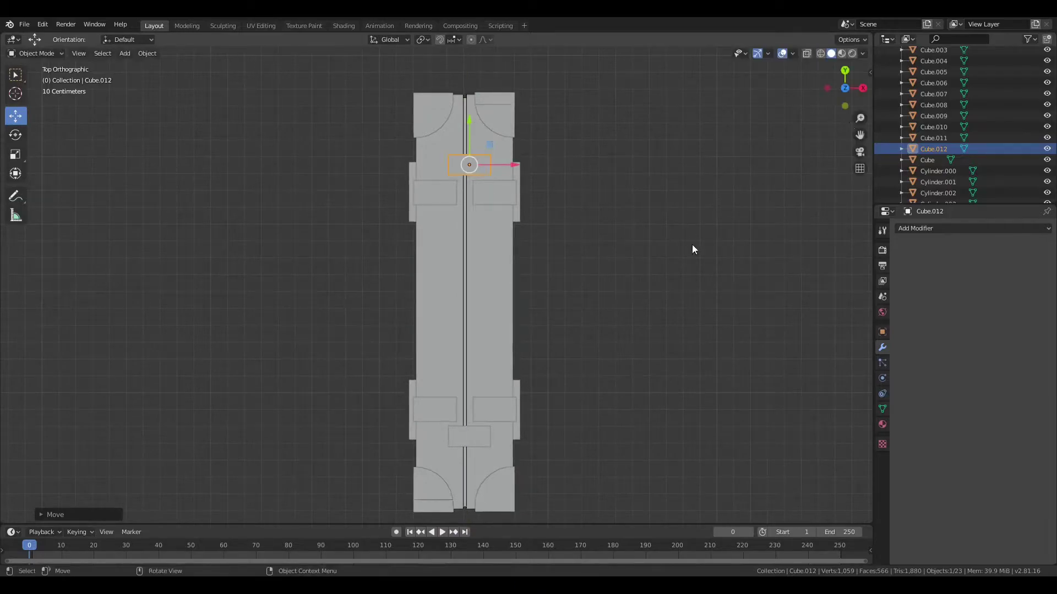
{"action": "left_click", "coordinate": [739, 161]}
{"action": "middle_click_drag", "start_coordinate": [738, 160], "coordinate": [498, 301]}
Add a new cube, shrink it, and move it onto the suitcase top in Top view.
{"action": "key", "text": "shift+a"}
{"action": "left_click", "coordinate": [544, 299]}
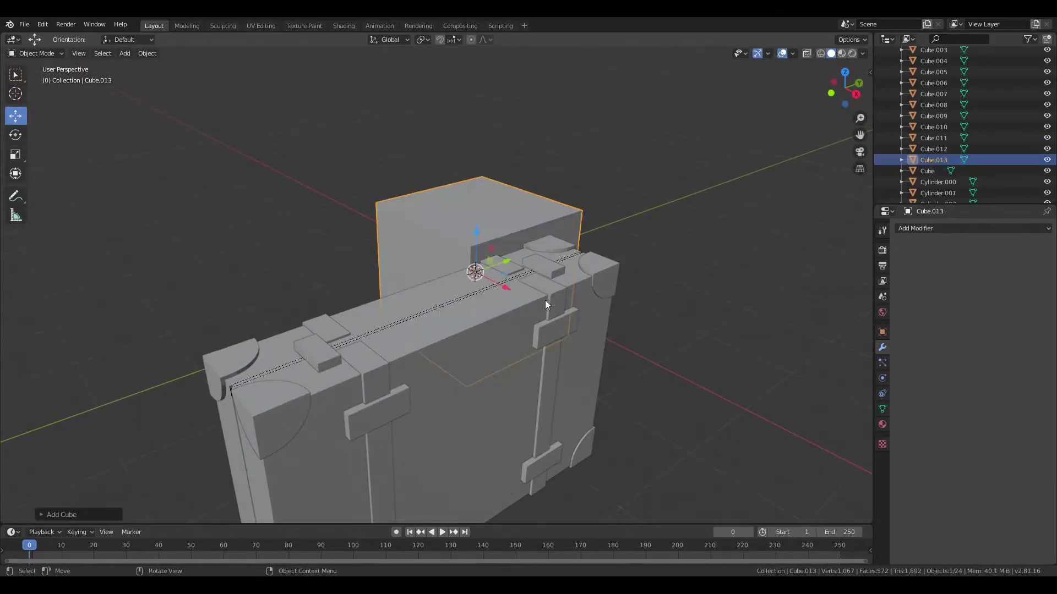
{"action": "key", "text": "s"}
{"action": "left_click", "coordinate": [473, 263]}
{"action": "key", "text": "KP_7"}
{"action": "left_click_drag", "start_coordinate": [177, 307], "coordinate": [418, 315]}
Check the small block in perspective, then adjust its position and size beside the seam.
{"action": "scroll", "coordinate": [493, 340], "scroll_direction": "up", "scroll_amount": 2}
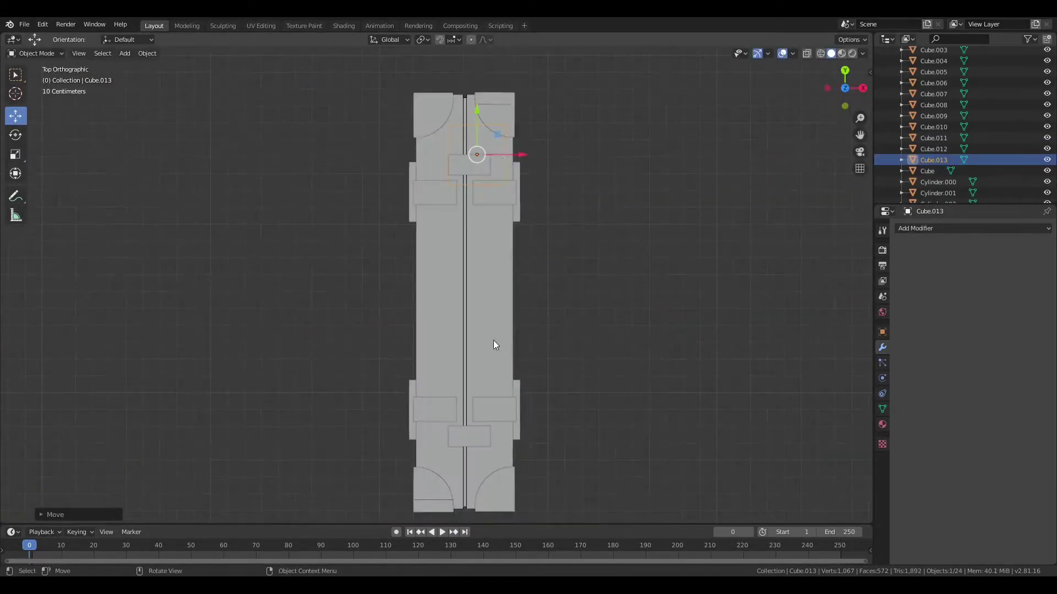
{"action": "left_click_drag", "start_coordinate": [853, 90], "coordinate": [635, 283]}
{"action": "scroll", "coordinate": [557, 256], "scroll_direction": "up", "scroll_amount": 3}
{"action": "middle_click_drag", "start_coordinate": [557, 256], "coordinate": [96, 216]}
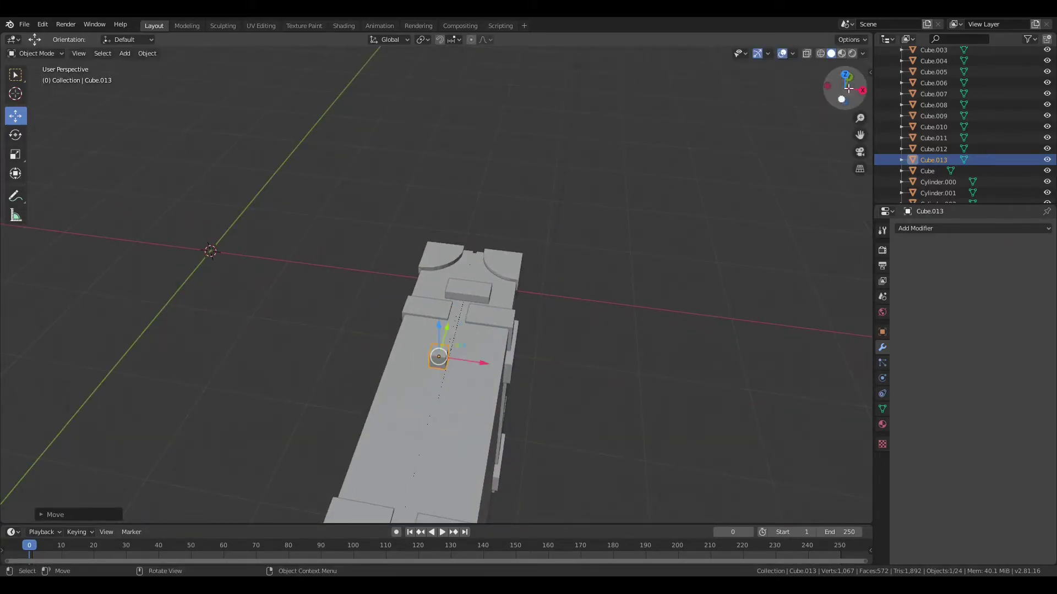
{"action": "left_click_drag", "start_coordinate": [848, 89], "coordinate": [556, 380]}
{"action": "key", "text": "g"}
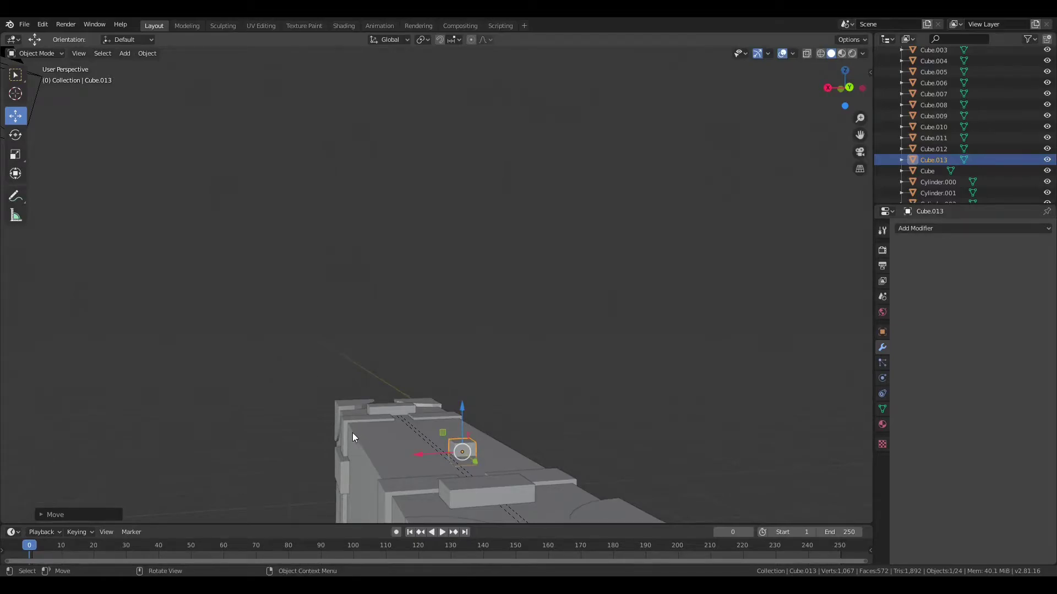
{"action": "middle_click_drag", "start_coordinate": [513, 434], "coordinate": [578, 385]}
{"action": "key", "text": "s"}
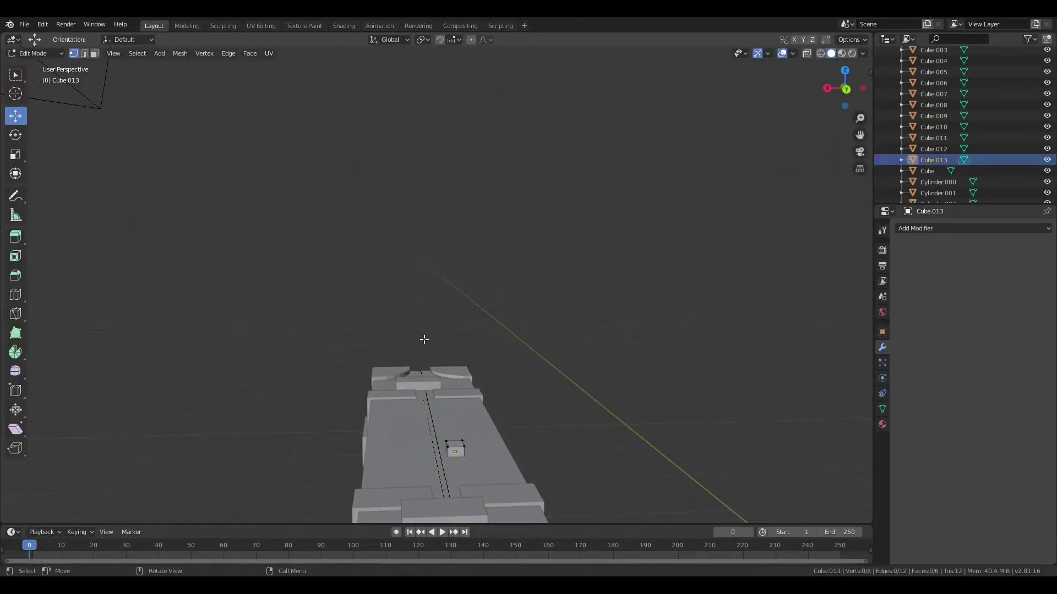
{"action": "middle_click_drag", "start_coordinate": [461, 410], "coordinate": [684, 394]}
In Right view with wireframe display, select the block's front end and switch to face selection.
{"action": "key", "text": "KP_3"}
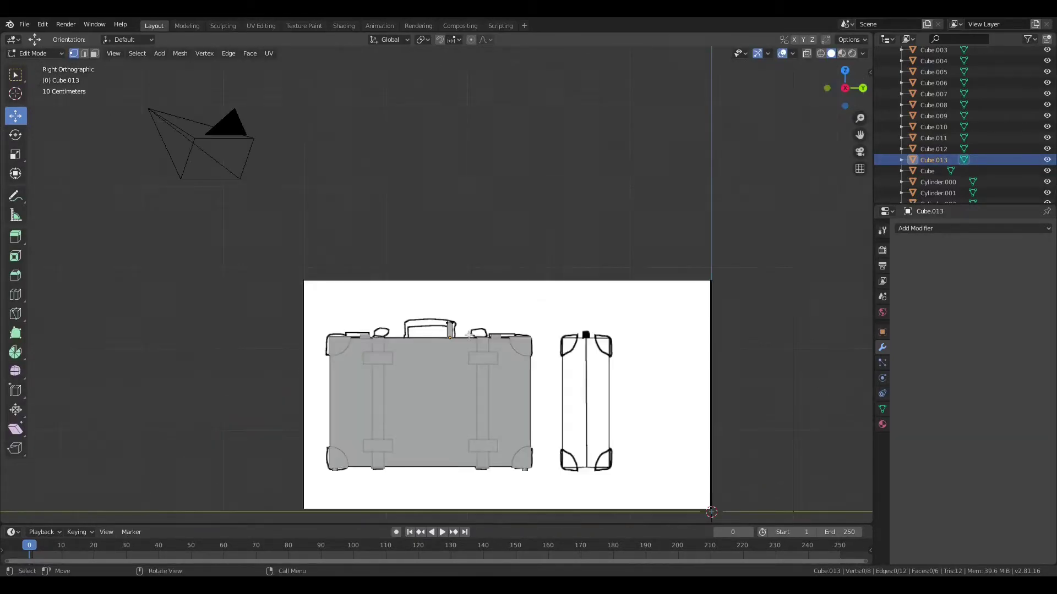
{"action": "scroll", "coordinate": [469, 252], "scroll_direction": "up", "scroll_amount": 3}
{"action": "left_click_drag", "start_coordinate": [469, 252], "coordinate": [498, 330]}
{"action": "left_click", "coordinate": [820, 53]}
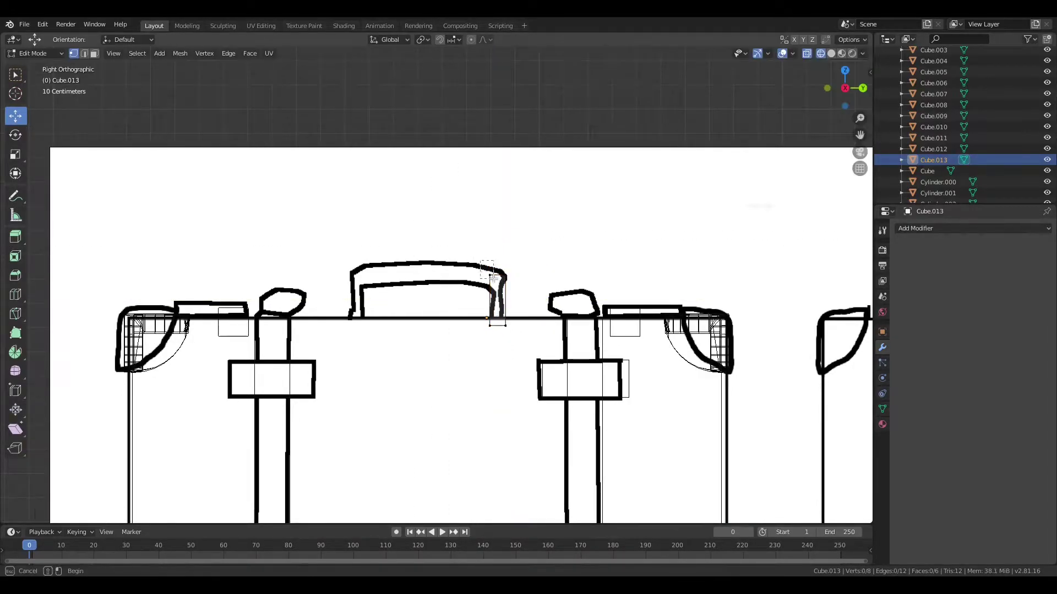
{"action": "left_click", "coordinate": [484, 235]}
{"action": "mouse_move", "coordinate": [485, 235]}
{"action": "middle_mouse_down"}
{"action": "mouse_move", "coordinate": [321, 292]}
{"action": "mouse_move", "coordinate": [459, 289]}
{"action": "middle_mouse_up"}
{"action": "key", "text": "ctrl+r"}
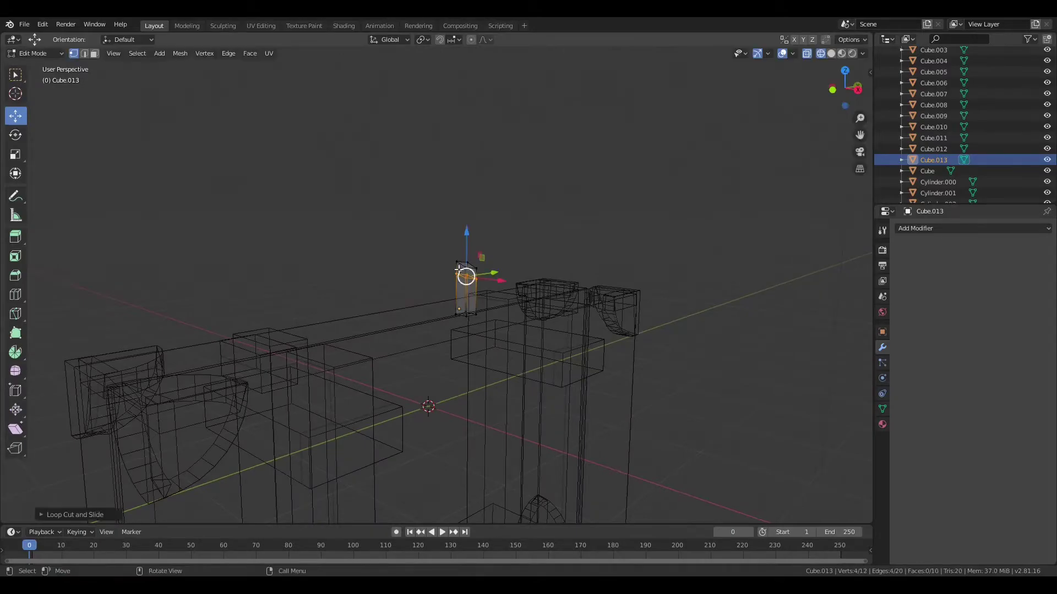
{"action": "left_click_drag", "start_coordinate": [856, 117], "coordinate": [504, 219]}
{"action": "key", "text": "3"}
{"action": "key", "text": "KP_3"}
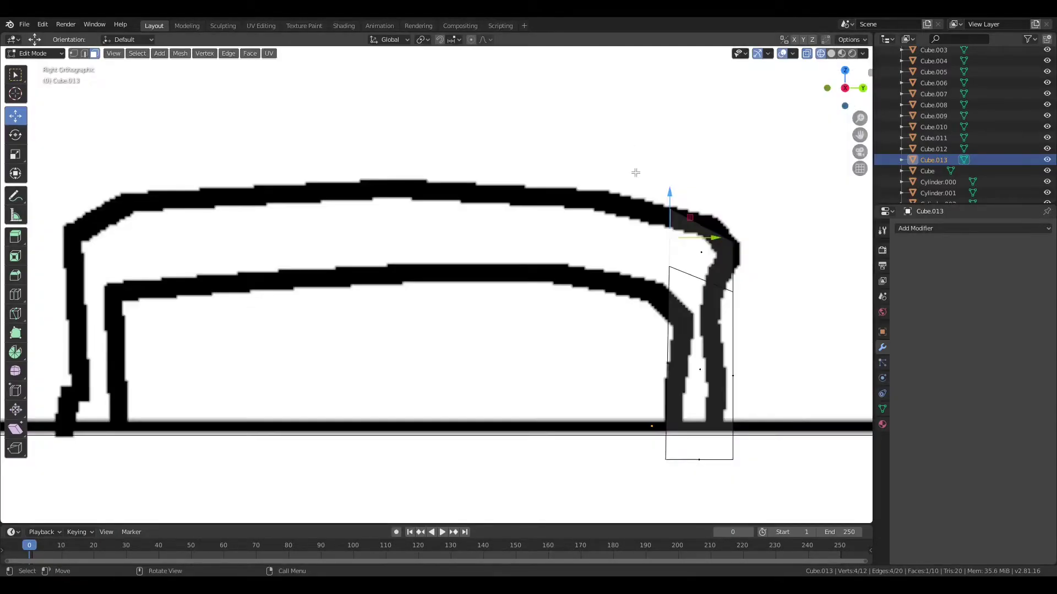
Extrude the end face in segments along the traced handle outline.
{"action": "key", "text": "e"}
{"action": "key", "text": "Escape"}
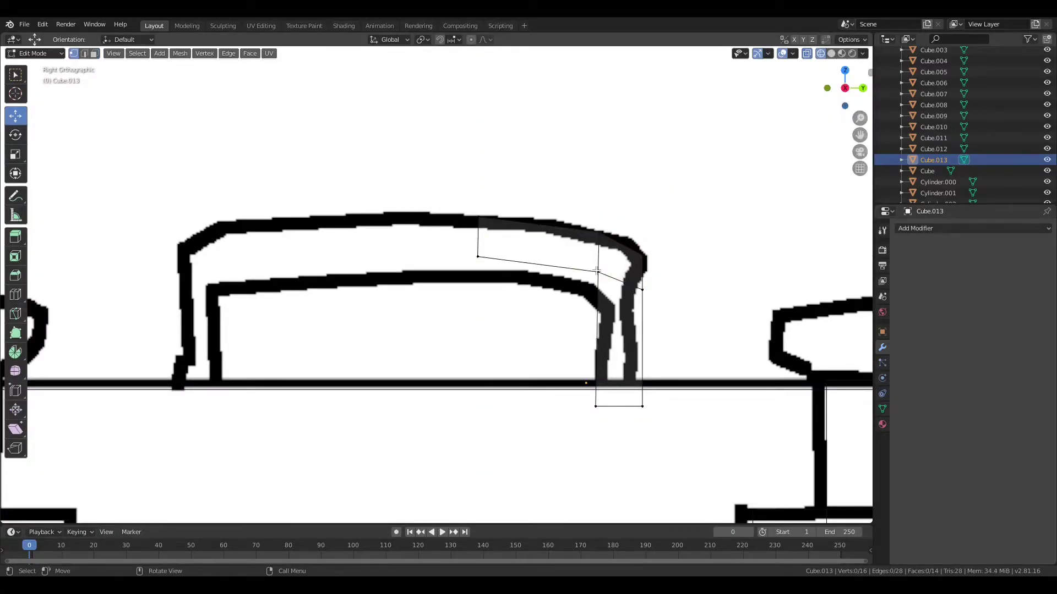
{"action": "left_click_drag", "start_coordinate": [591, 246], "coordinate": [654, 297]}
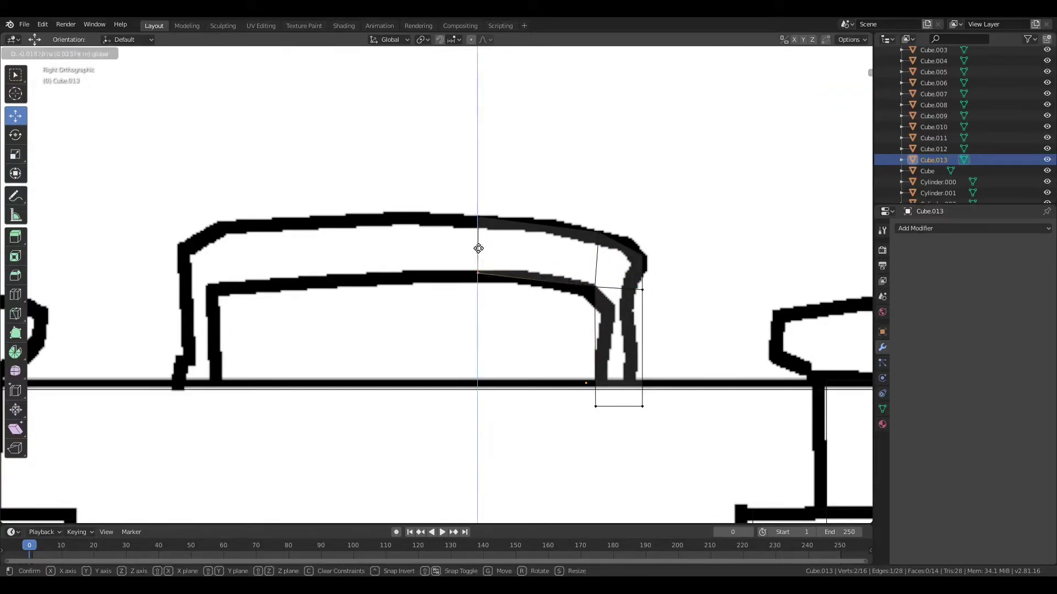
{"action": "left_click", "coordinate": [649, 299]}
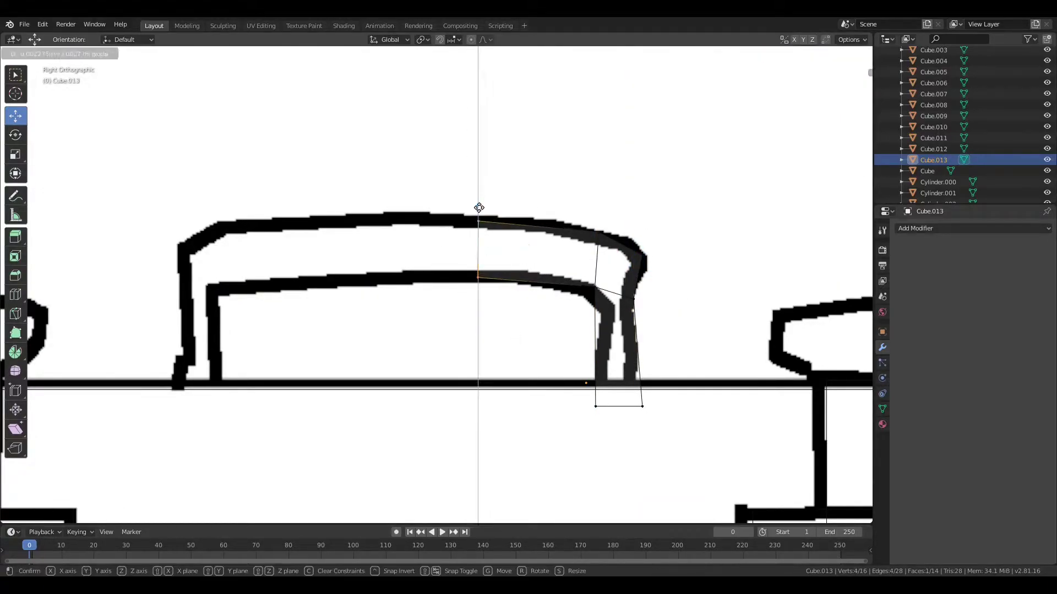
{"action": "left_click", "coordinate": [305, 213]}
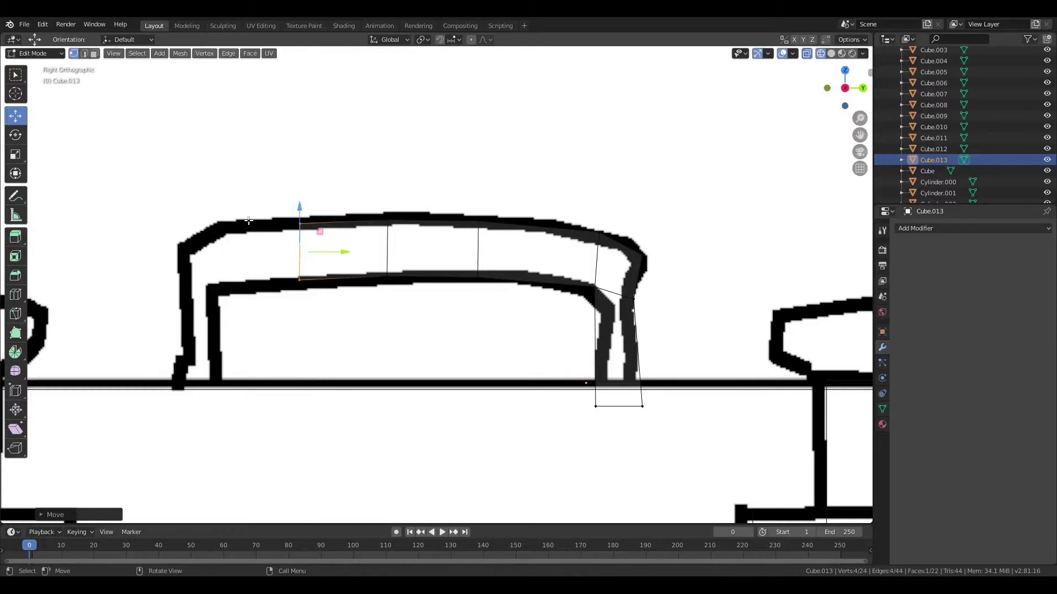
{"action": "left_click", "coordinate": [200, 231]}
{"action": "left_click", "coordinate": [178, 233]}
{"action": "left_click", "coordinate": [208, 314]}
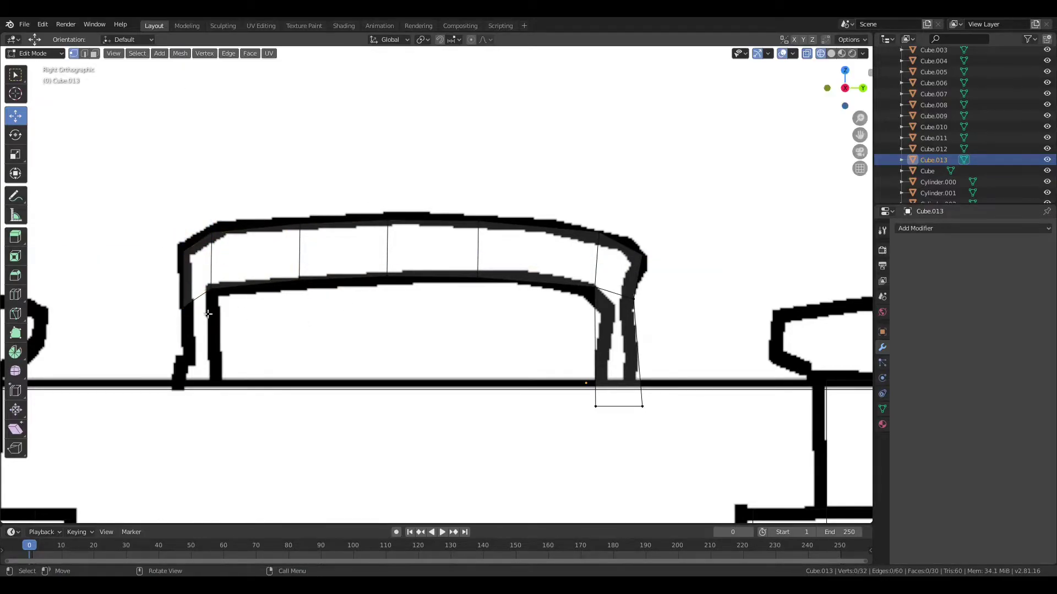
{"action": "left_click", "coordinate": [234, 357]}
{"action": "left_click", "coordinate": [238, 334]}
Box-select the handle's end vertices, place them on the outline, and return to solid shading.
{"action": "key", "text": "b"}
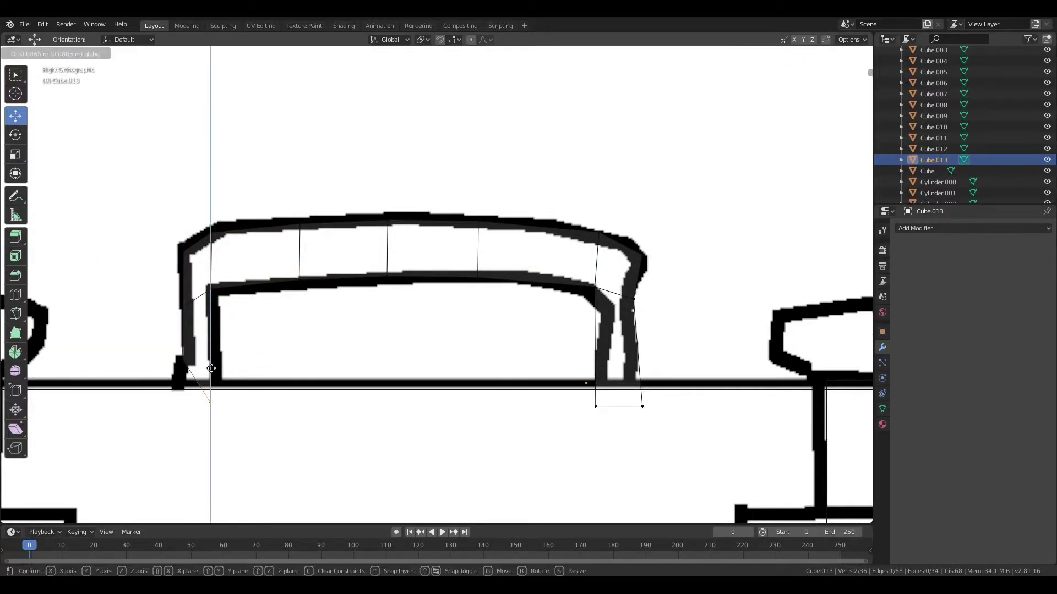
{"action": "left_click", "coordinate": [254, 402]}
{"action": "left_click", "coordinate": [168, 366]}
{"action": "key", "text": "b"}
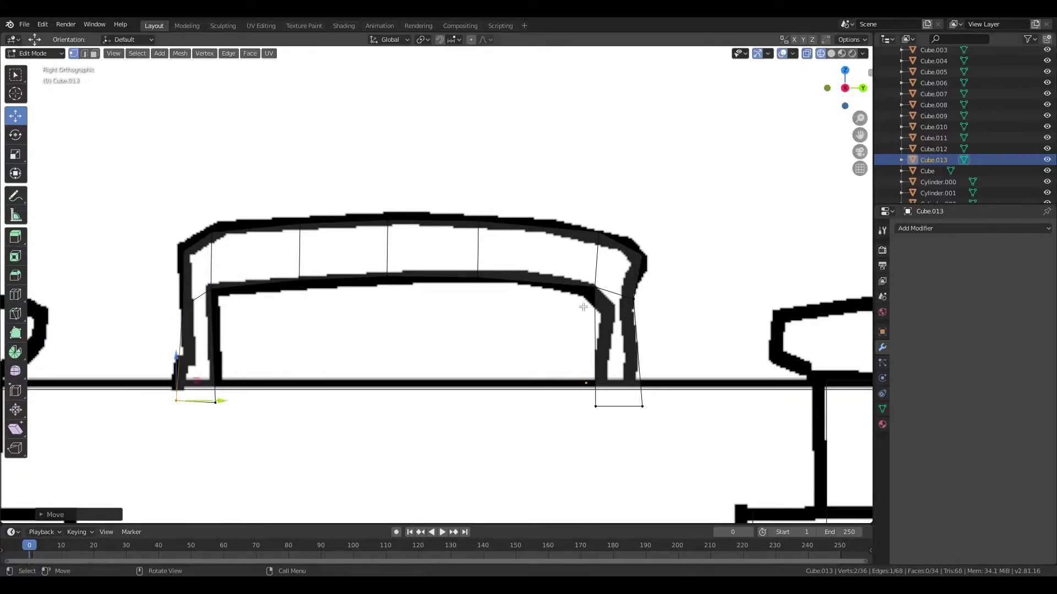
{"action": "left_click", "coordinate": [583, 307]}
{"action": "mouse_move", "coordinate": [583, 307]}
{"action": "middle_mouse_down"}
{"action": "mouse_move", "coordinate": [727, 337]}
{"action": "mouse_move", "coordinate": [609, 358]}
{"action": "mouse_move", "coordinate": [523, 302]}
{"action": "mouse_move", "coordinate": [601, 206]}
{"action": "middle_mouse_up"}
{"action": "key", "text": "shift+z"}
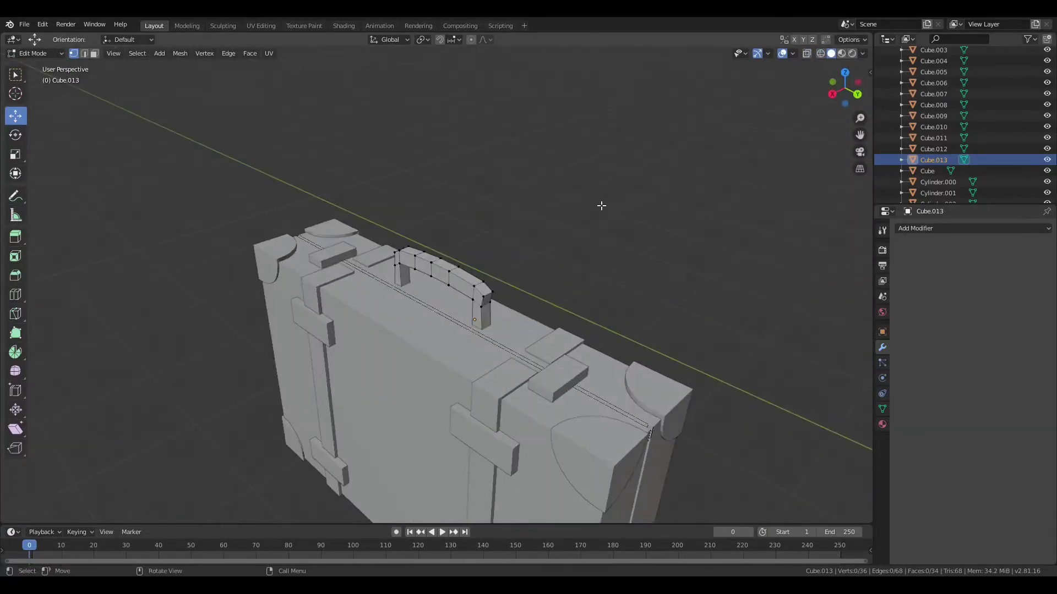
Reposition the finished handle piece and inspect the arched handle around the suitcase.
{"action": "left_click", "coordinate": [856, 94]}
{"action": "key", "text": "g"}
{"action": "mouse_move", "coordinate": [505, 304]}
{"action": "middle_mouse_down"}
{"action": "mouse_move", "coordinate": [646, 279]}
{"action": "mouse_move", "coordinate": [540, 314]}
{"action": "mouse_move", "coordinate": [626, 306]}
{"action": "middle_mouse_up"}
{"action": "scroll", "coordinate": [366, 364], "scroll_direction": "up", "scroll_amount": 5}
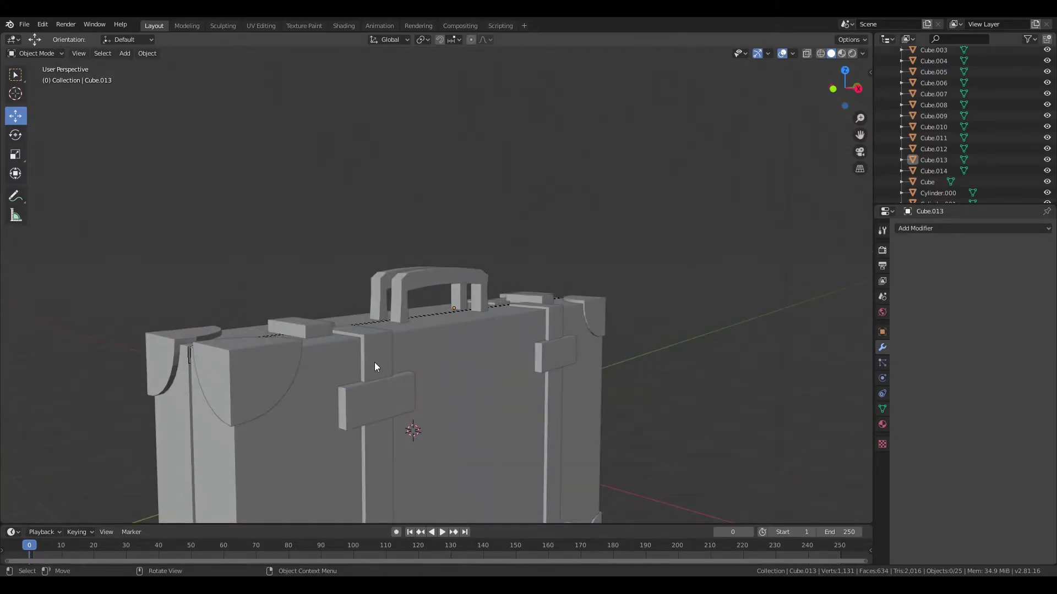
{"action": "middle_click_drag", "start_coordinate": [374, 367], "coordinate": [315, 366]}
{"action": "scroll", "coordinate": [314, 367], "scroll_direction": "down", "scroll_amount": 5}
{"action": "middle_click_drag", "start_coordinate": [530, 396], "coordinate": [435, 363]}
{"action": "key", "text": "shift+a"}
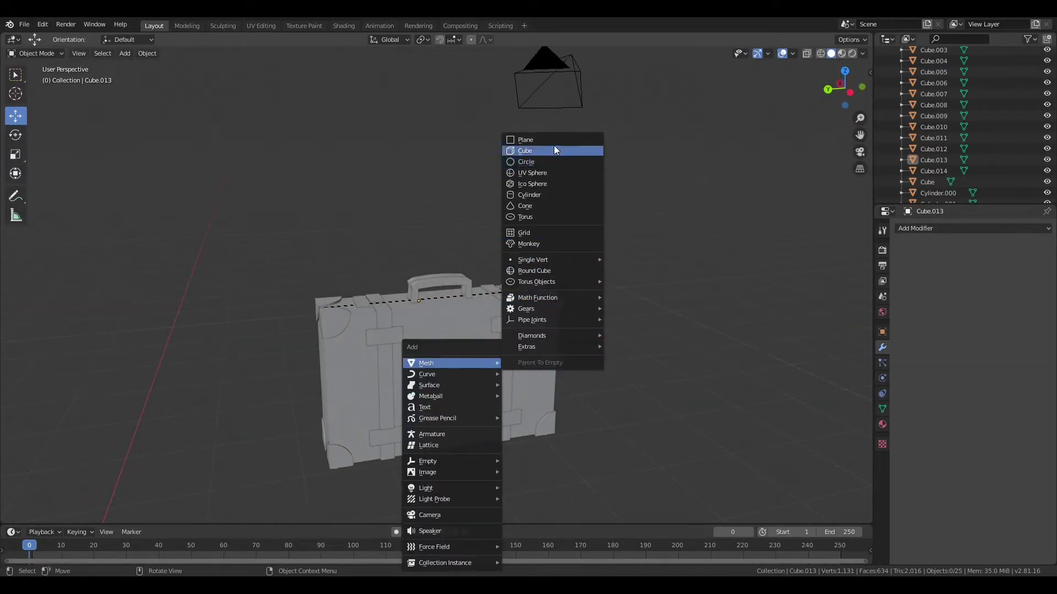
Add a cylinder and set its Y rotation to -90 in the object properties.
{"action": "left_click", "coordinate": [550, 195]}
{"action": "middle_click_drag", "start_coordinate": [550, 195], "coordinate": [385, 275]}
{"action": "key", "text": "s"}
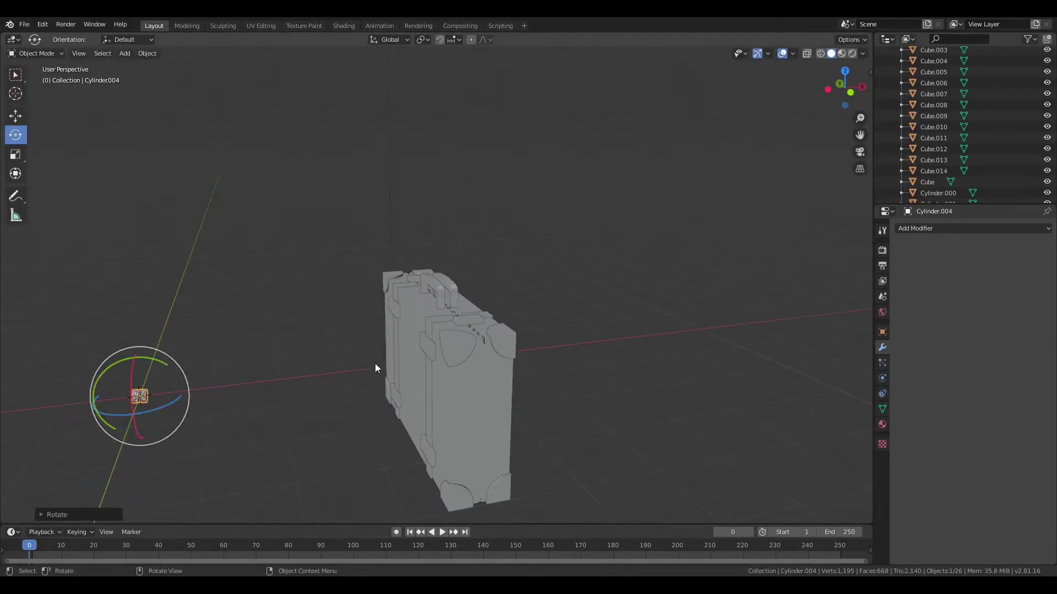
{"action": "left_click", "coordinate": [882, 332]}
{"action": "double_click", "coordinate": [998, 308]}
{"action": "type", "text": "-90"}
{"action": "left_click", "coordinate": [16, 115]}
{"action": "middle_click_drag", "start_coordinate": [375, 367], "coordinate": [572, 393]}
{"action": "scroll", "coordinate": [572, 392], "scroll_direction": "up", "scroll_amount": 5}
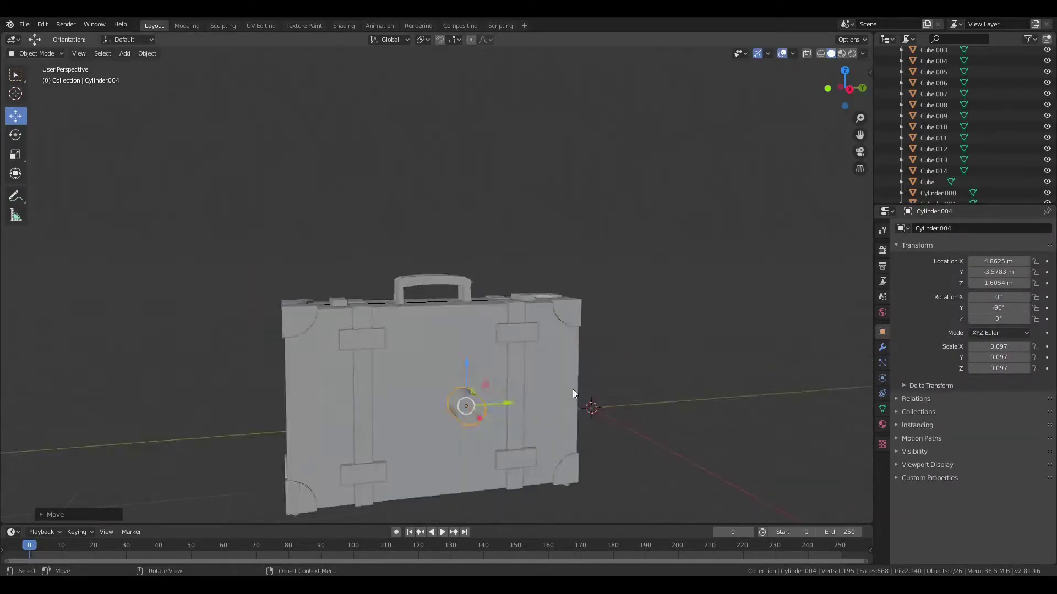
{"action": "scroll", "coordinate": [573, 393], "scroll_direction": "up", "scroll_amount": 3}
Shrink the cylinder into a small rivet and set it on the top-corner plate in Right view.
{"action": "key", "text": "s"}
{"action": "key", "text": "g"}
{"action": "left_click", "coordinate": [773, 173]}
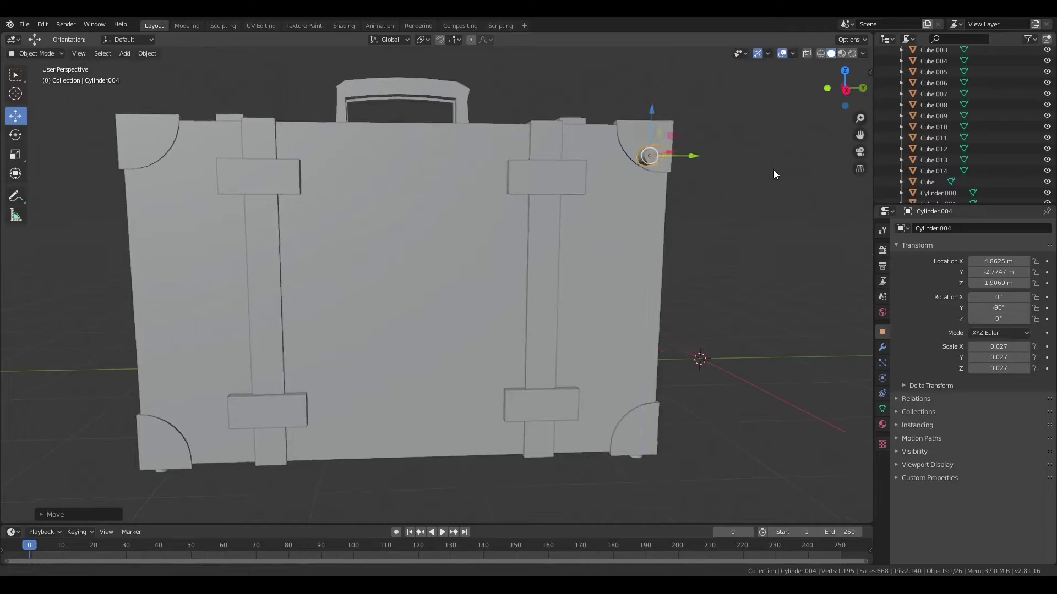
{"action": "key", "text": "KP_3"}
{"action": "left_click", "coordinate": [860, 88]}
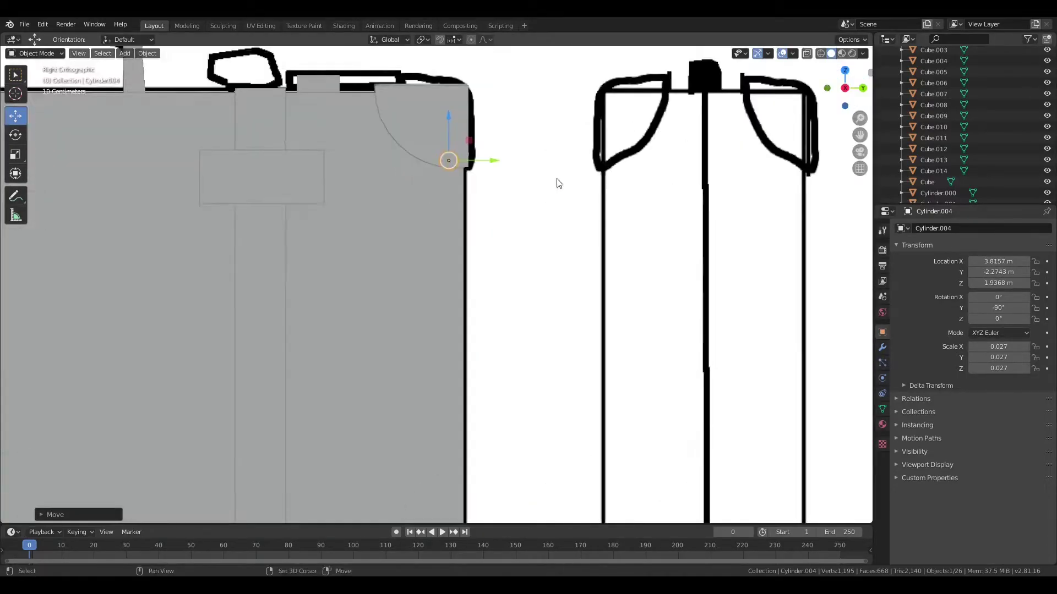
{"action": "scroll", "coordinate": [435, 232], "scroll_direction": "up", "scroll_amount": 2}
{"action": "key", "text": "s"}
{"action": "left_click", "coordinate": [408, 201]}
{"action": "key", "text": "g"}
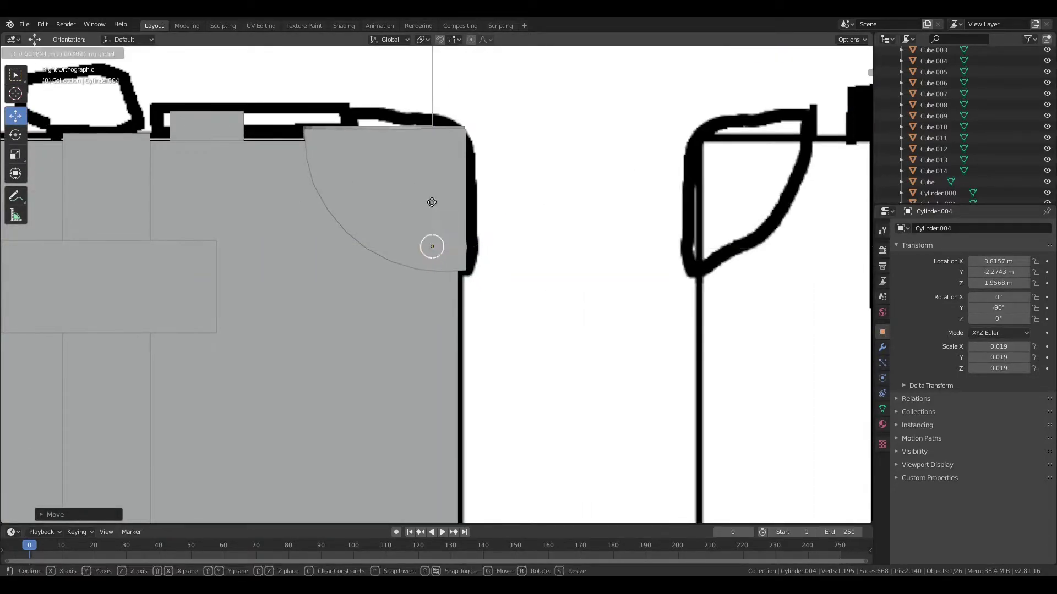
{"action": "left_click", "coordinate": [431, 202]}
Copy and duplicate the rivet, moving the copies along Y across the plate.
{"action": "key", "text": "ctrl+c"}
{"action": "key", "text": "ctrl+v"}
{"action": "key", "text": "g"}
{"action": "key", "text": "y"}
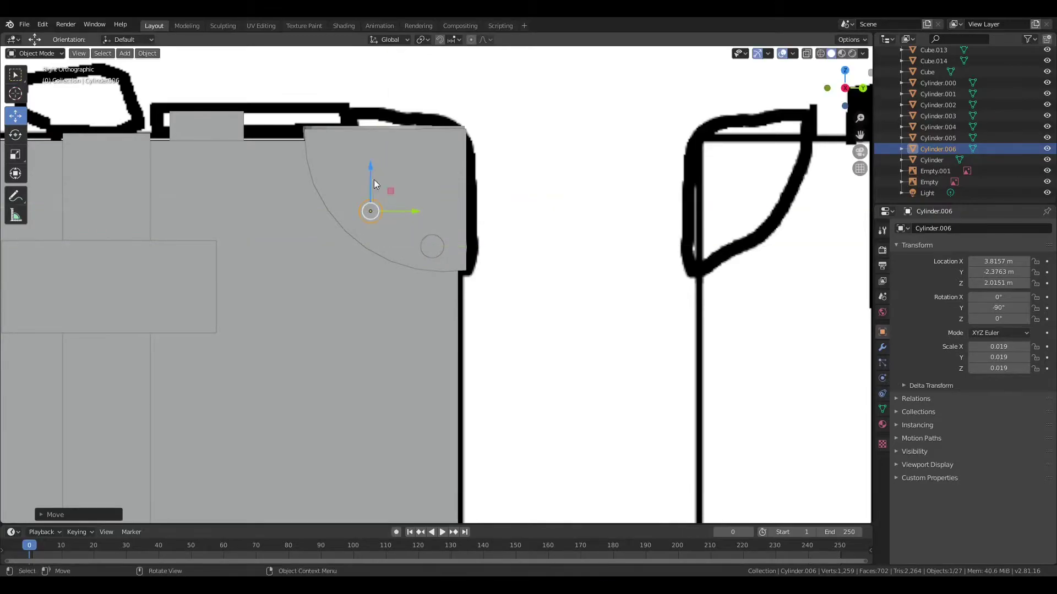
{"action": "key", "text": "shift+d"}
{"action": "left_click", "coordinate": [330, 172]}
{"action": "middle_click_drag", "start_coordinate": [369, 216], "coordinate": [483, 283]}
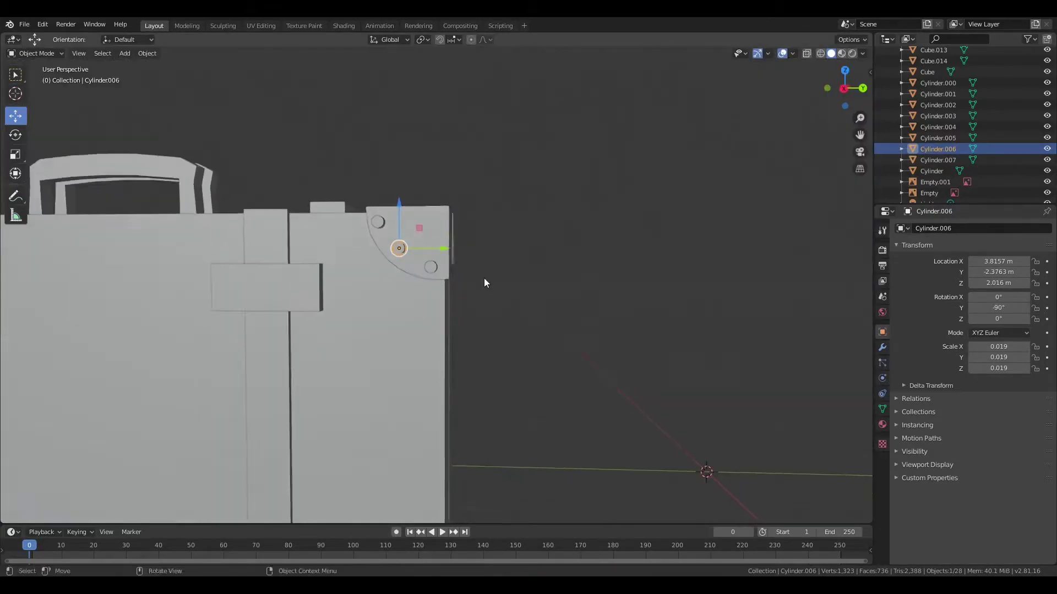
Shift another rivet along Y, delete extra copies, and enter Edit Mode on the original rivet.
{"action": "left_click", "coordinate": [406, 204]}
{"action": "key", "text": "g"}
{"action": "key", "text": "y"}
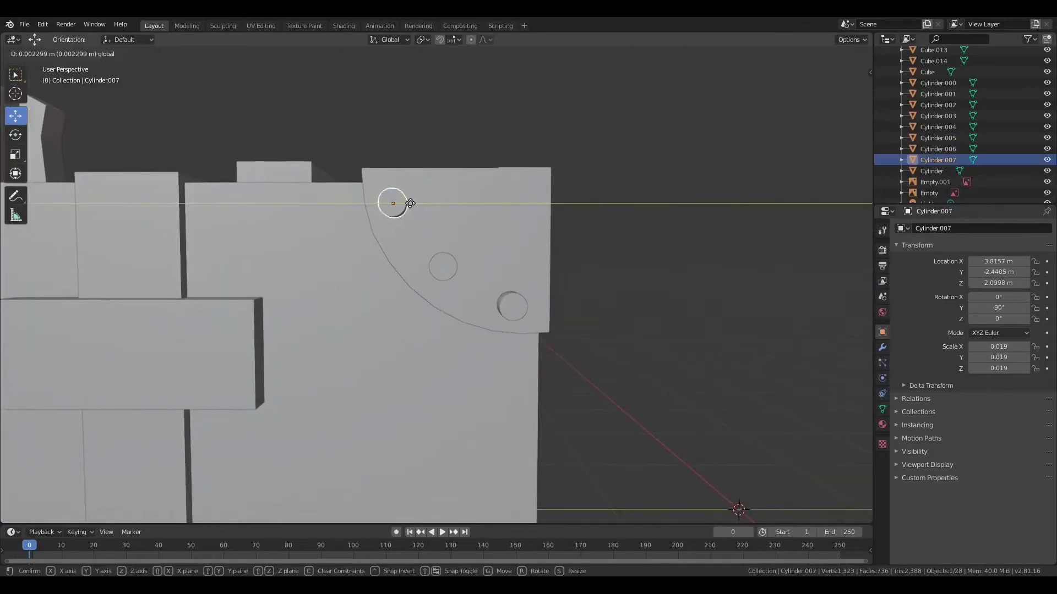
{"action": "middle_click_drag", "start_coordinate": [410, 203], "coordinate": [571, 322]}
{"action": "key", "text": "Escape"}
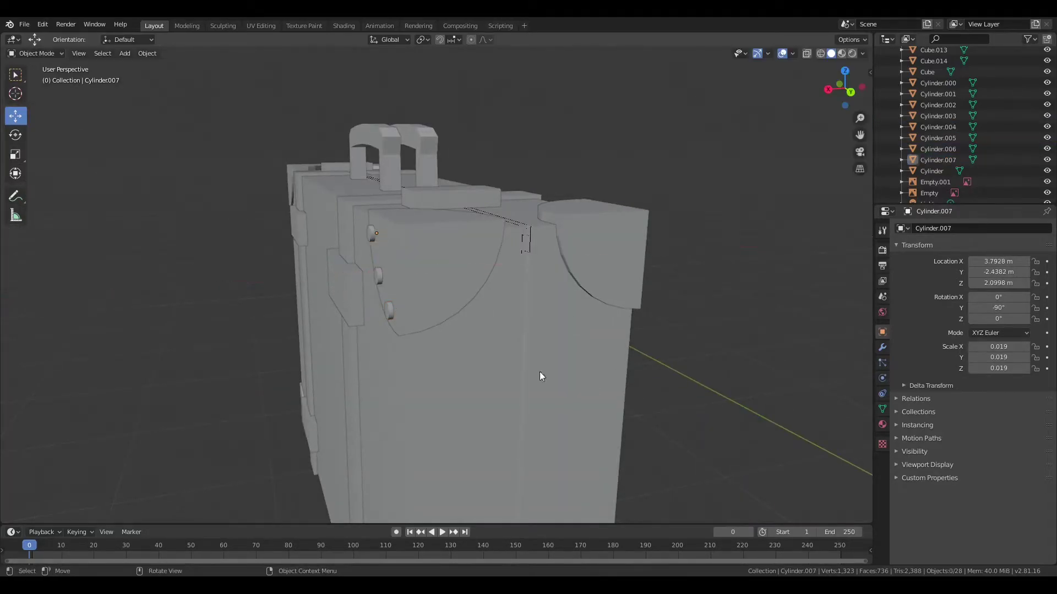
{"action": "scroll", "coordinate": [384, 301], "scroll_direction": "up", "scroll_amount": 5}
{"action": "key", "text": "Delete"}
{"action": "left_click", "coordinate": [509, 391]}
{"action": "key", "text": "Tab"}
{"action": "scroll", "coordinate": [651, 340], "scroll_direction": "up", "scroll_amount": 3}
{"action": "scroll", "coordinate": [652, 340], "scroll_direction": "down", "scroll_amount": 4}
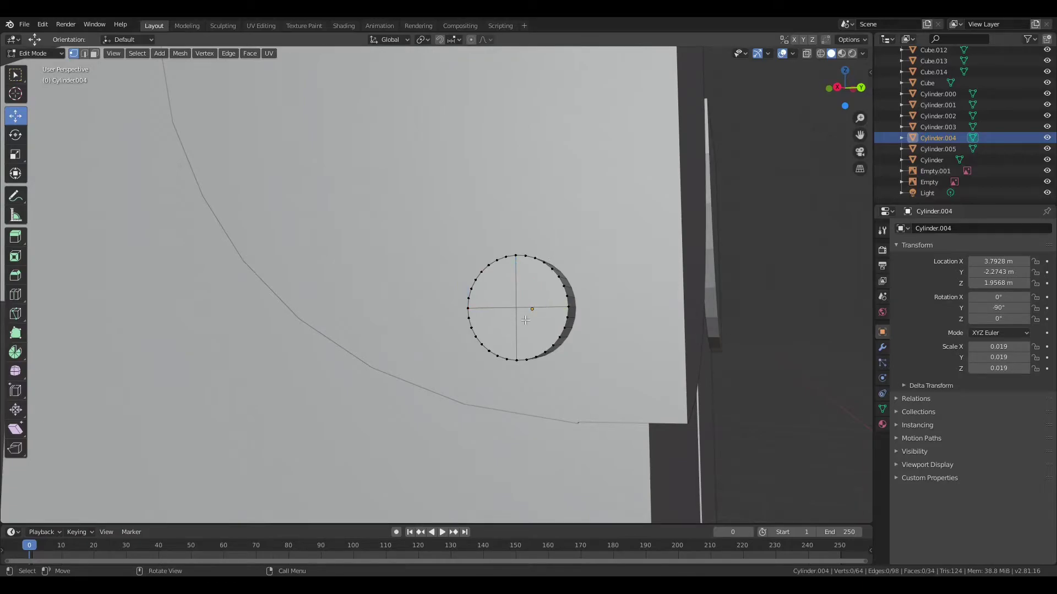
Return to Object Mode and move the rivet higher on the corner plate in side view.
{"action": "left_click", "coordinate": [523, 320]}
{"action": "middle_click_drag", "start_coordinate": [523, 320], "coordinate": [434, 328]}
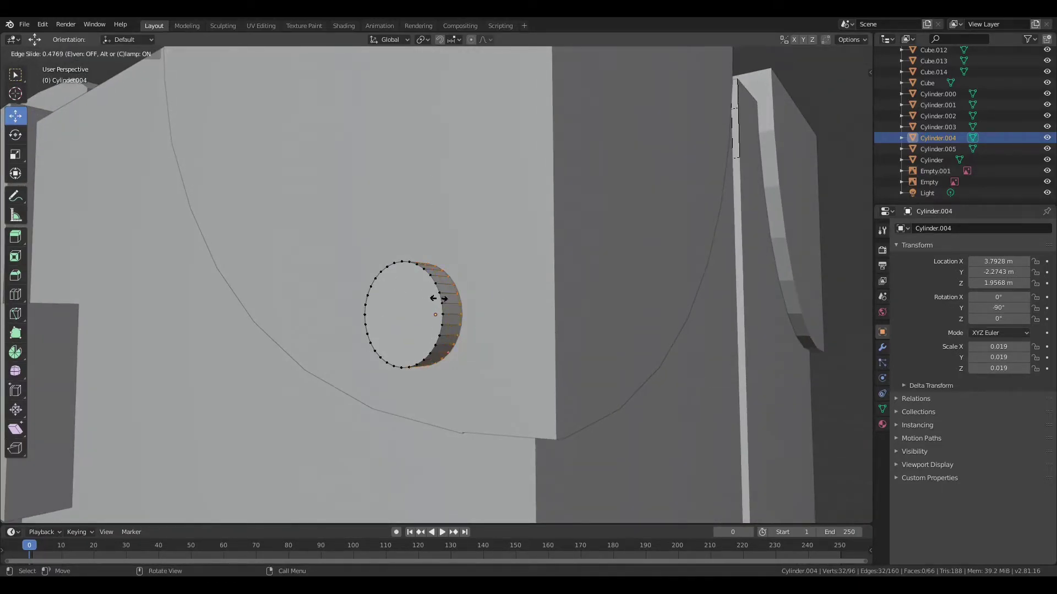
{"action": "key", "text": "Tab"}
{"action": "scroll", "coordinate": [443, 307], "scroll_direction": "down", "scroll_amount": 5}
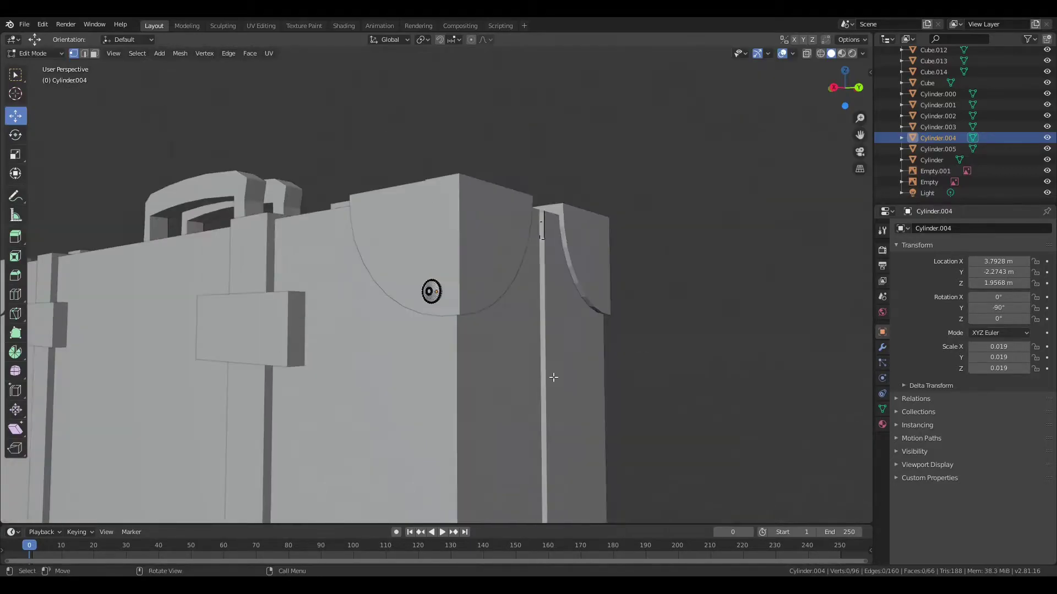
{"action": "scroll", "coordinate": [517, 361], "scroll_direction": "up", "scroll_amount": 5}
{"action": "left_click", "coordinate": [838, 88]}
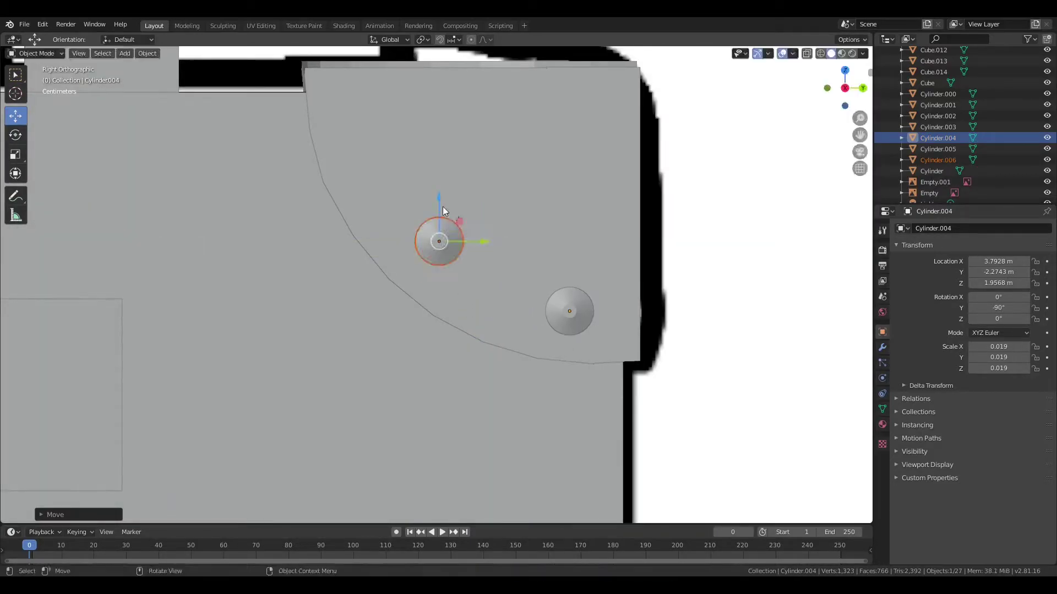
{"action": "key", "text": "g"}
{"action": "left_click", "coordinate": [420, 137]}
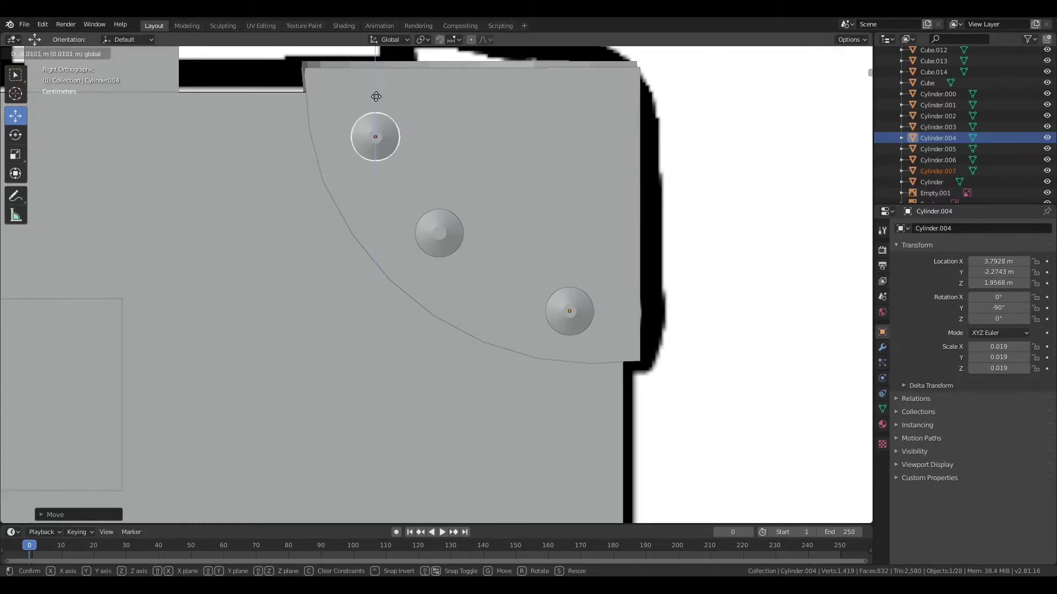
Nudge a rivet copy slightly up and sideways on the corner plate.
{"action": "left_click", "coordinate": [438, 232]}
{"action": "key", "text": "g"}
{"action": "key", "text": "Escape"}
{"action": "left_click", "coordinate": [579, 284]}
{"action": "left_click_drag", "start_coordinate": [452, 251], "coordinate": [451, 250]}
{"action": "mouse_move", "coordinate": [451, 250]}
{"action": "middle_mouse_down"}
{"action": "mouse_move", "coordinate": [577, 315]}
{"action": "mouse_move", "coordinate": [375, 289]}
{"action": "middle_mouse_up"}
{"action": "middle_click_drag", "start_coordinate": [652, 306], "coordinate": [475, 272]}
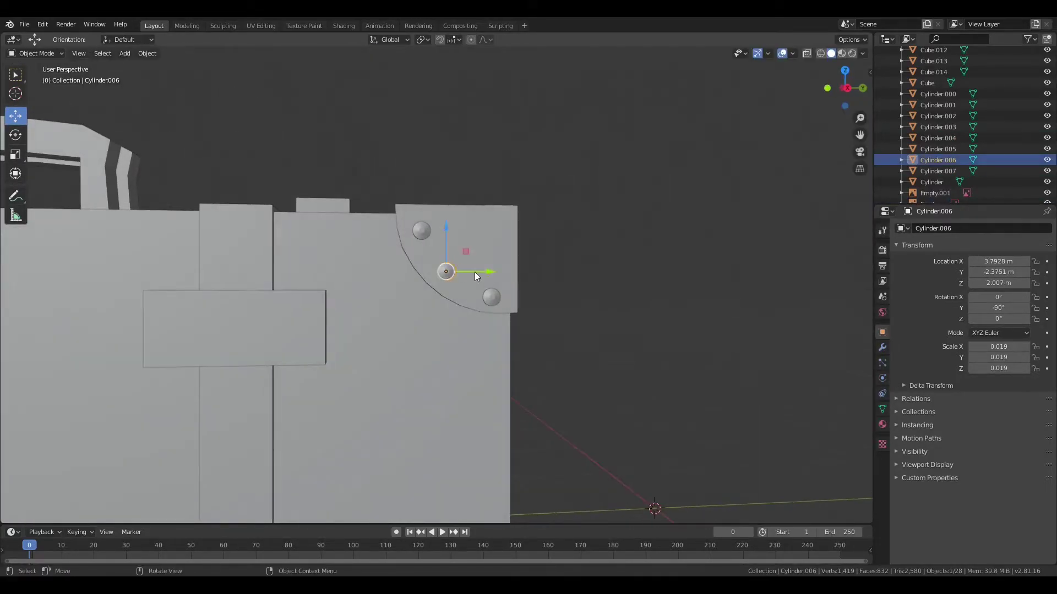
{"action": "left_click_drag", "start_coordinate": [474, 272], "coordinate": [483, 279]}
{"action": "scroll", "coordinate": [663, 326], "scroll_direction": "down", "scroll_amount": 3}
{"action": "scroll", "coordinate": [576, 313], "scroll_direction": "down", "scroll_amount": 3}
Delete the misplaced rivet copy, paste a new one, and check the rivets from the back view.
{"action": "left_click", "coordinate": [576, 312]}
{"action": "scroll", "coordinate": [576, 318], "scroll_direction": "up", "scroll_amount": 5}
{"action": "left_click", "coordinate": [453, 261]}
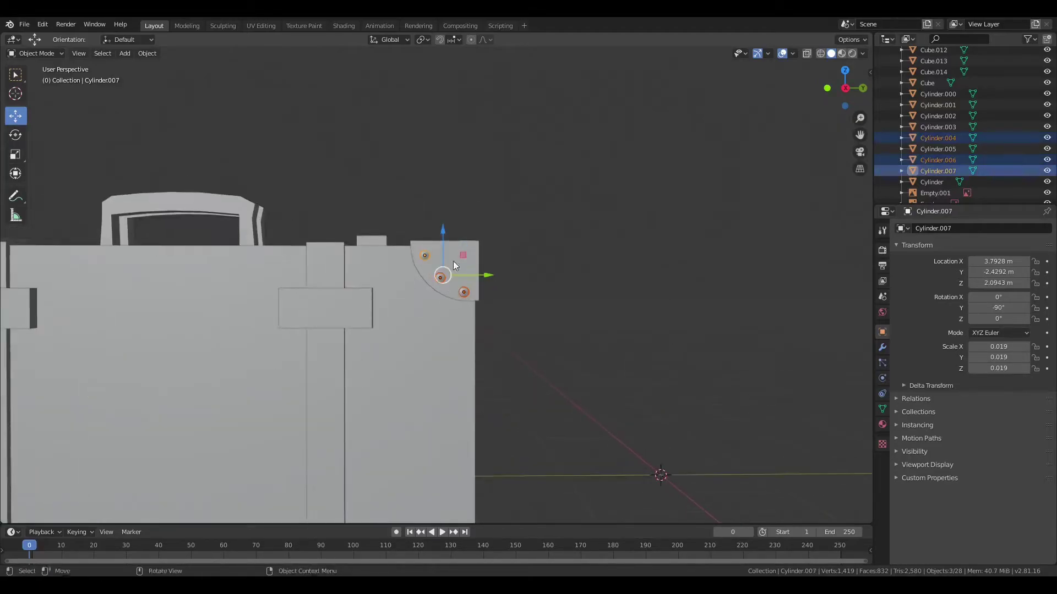
{"action": "key", "text": "Delete"}
{"action": "key", "text": "ctrl+v"}
{"action": "middle_click_drag", "start_coordinate": [428, 276], "coordinate": [503, 303]}
{"action": "middle_click_drag", "start_coordinate": [536, 259], "coordinate": [504, 252]}
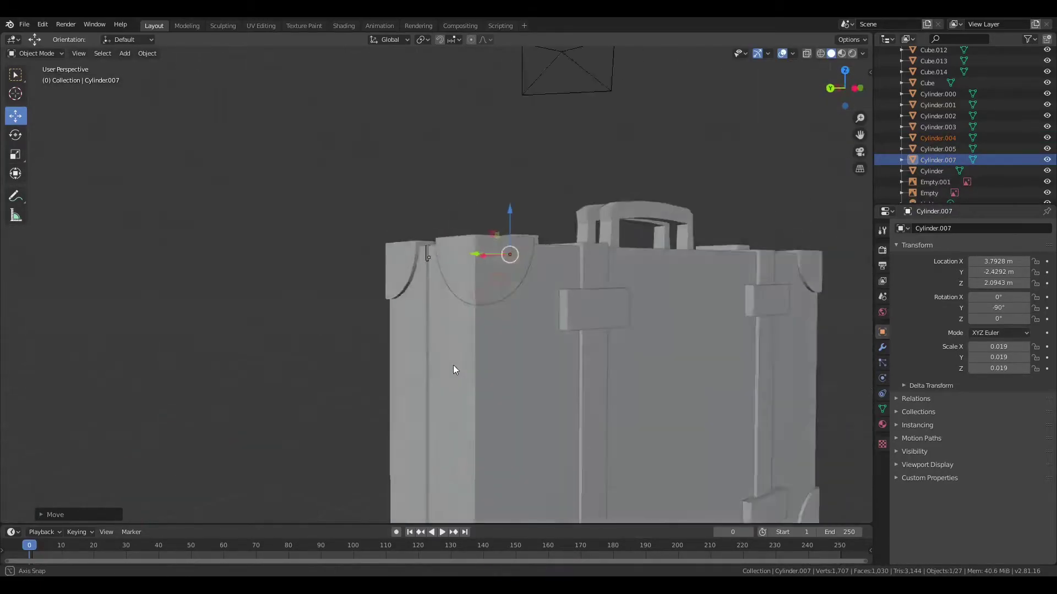
{"action": "key", "text": "ctrl+KP_1"}
{"action": "left_click_drag", "start_coordinate": [509, 257], "coordinate": [503, 257]}
{"action": "left_click", "coordinate": [506, 257]}
Turn the rivet cluster 90° on Y and try moving it toward the left corner plate.
{"action": "middle_click_drag", "start_coordinate": [721, 273], "coordinate": [819, 321]}
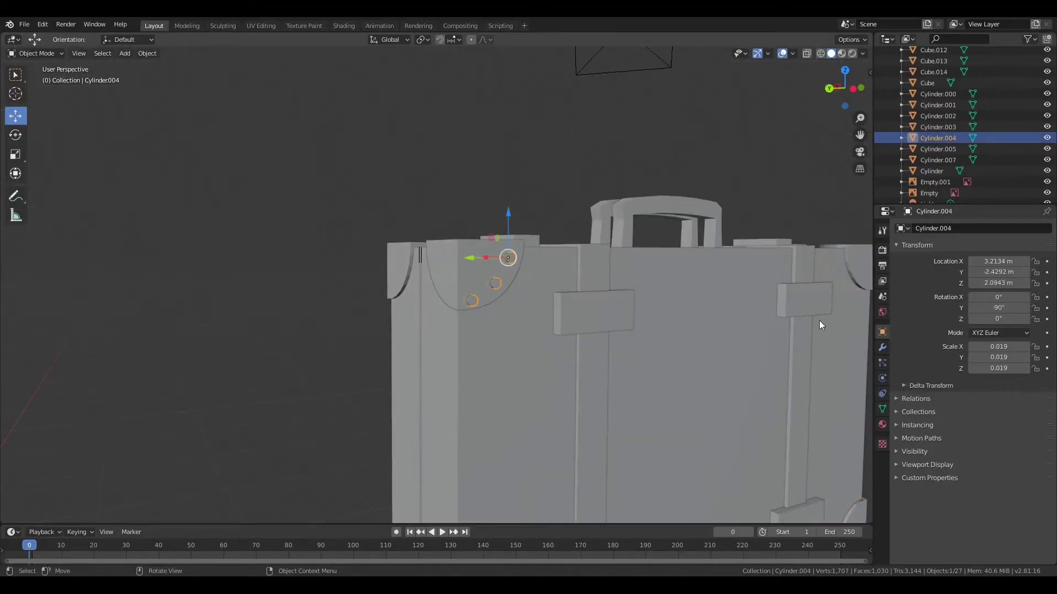
{"action": "double_click", "coordinate": [1019, 303]}
{"action": "key", "text": "Return"}
{"action": "scroll", "coordinate": [408, 275], "scroll_direction": "down", "scroll_amount": 3}
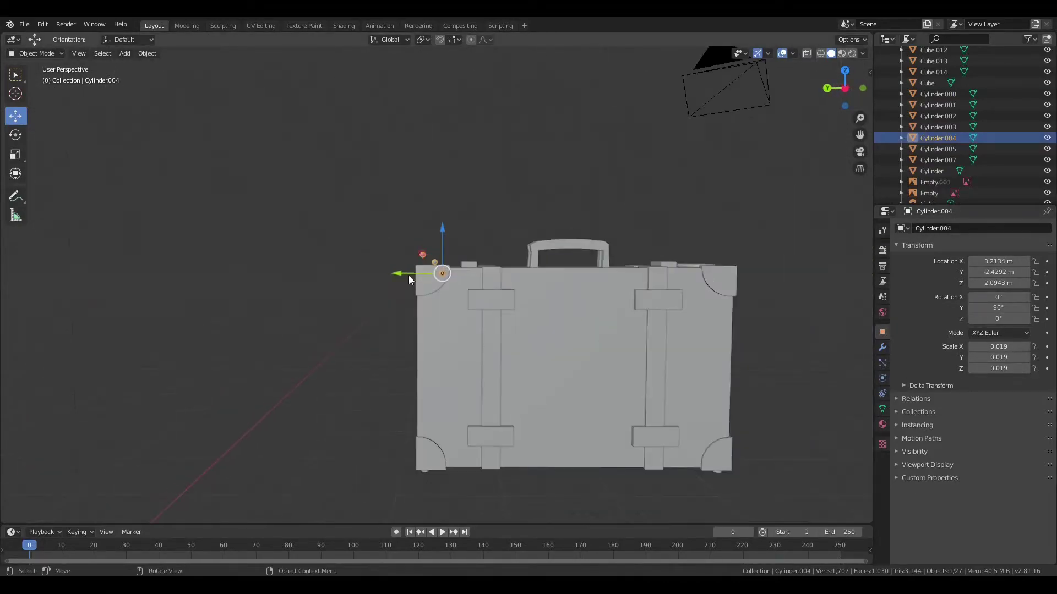
{"action": "key", "text": "g"}
{"action": "key", "text": "y"}
{"action": "left_click", "coordinate": [401, 434]}
{"action": "key", "text": "KP_Decimal"}
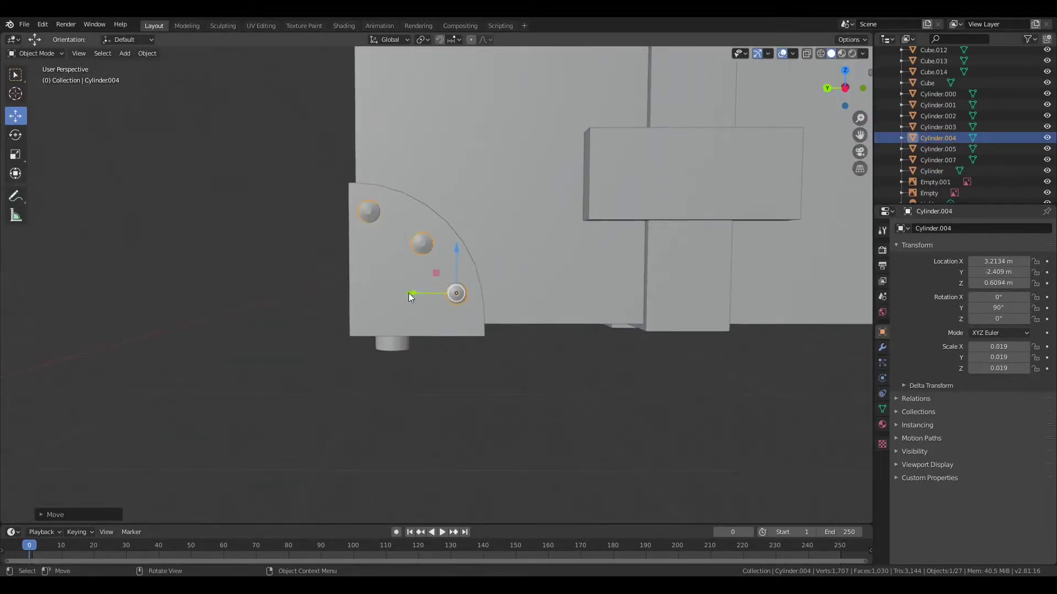
{"action": "key", "text": "g"}
{"action": "key", "text": "z"}
{"action": "right_click", "coordinate": [434, 285]}
Duplicate the corner rivet cluster Cylinder.007 and lower the copy along Z.
{"action": "mouse_move", "coordinate": [435, 285]}
{"action": "middle_mouse_down"}
{"action": "mouse_move", "coordinate": [251, 227]}
{"action": "mouse_move", "coordinate": [428, 250]}
{"action": "mouse_move", "coordinate": [633, 138]}
{"action": "middle_mouse_up"}
{"action": "left_click", "coordinate": [651, 108]}
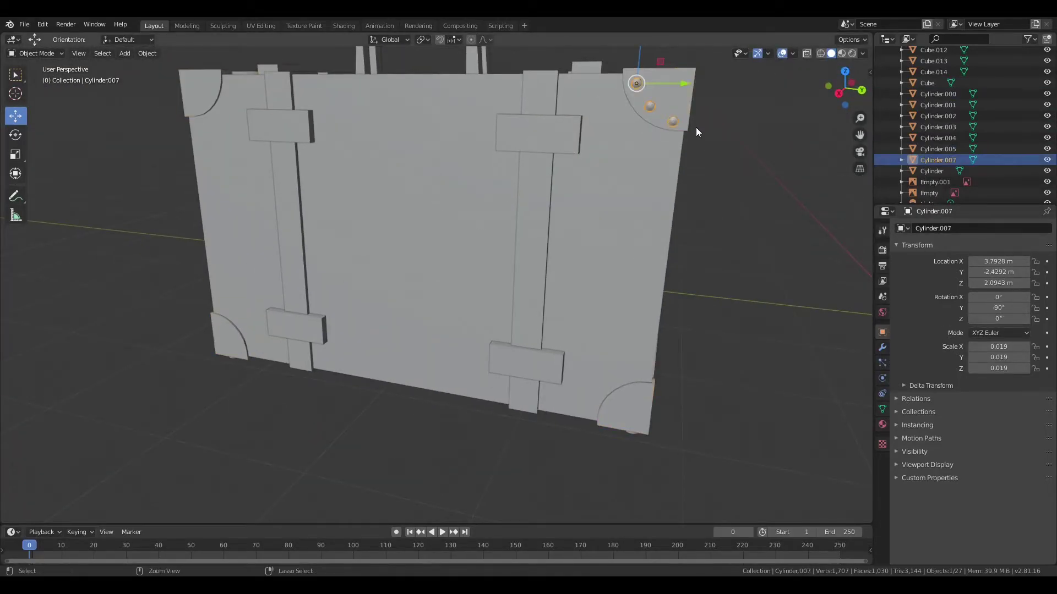
{"action": "key", "text": "shift+d"}
{"action": "key", "text": "z"}
{"action": "scroll", "coordinate": [572, 110], "scroll_direction": "down", "scroll_amount": 3}
{"action": "left_click", "coordinate": [537, 382]}
{"action": "scroll", "coordinate": [537, 382], "scroll_direction": "up", "scroll_amount": 5}
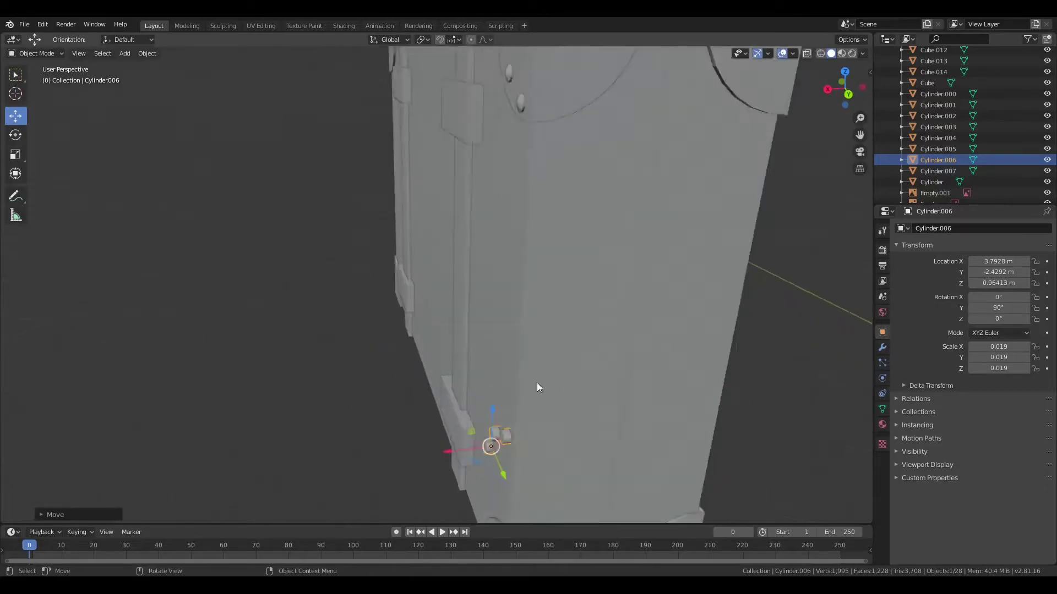
{"action": "scroll", "coordinate": [537, 387], "scroll_direction": "down", "scroll_amount": 3}
{"action": "scroll", "coordinate": [537, 387], "scroll_direction": "down", "scroll_amount": 2}
{"action": "middle_click_drag", "start_coordinate": [536, 388], "coordinate": [585, 233]}
Select the lower-right rivets and slide them onto the lower corner plate.
{"action": "left_click", "coordinate": [480, 427]}
{"action": "middle_click_drag", "start_coordinate": [479, 427], "coordinate": [722, 404]}
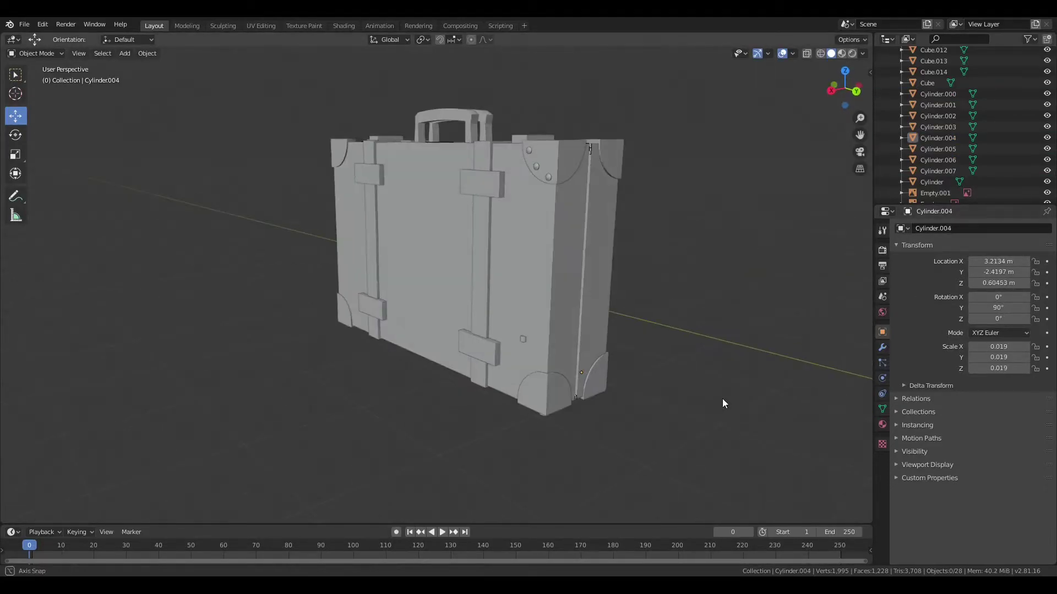
{"action": "left_click", "coordinate": [523, 339]}
{"action": "scroll", "coordinate": [726, 355], "scroll_direction": "up", "scroll_amount": 5}
{"action": "scroll", "coordinate": [727, 355], "scroll_direction": "down", "scroll_amount": 1}
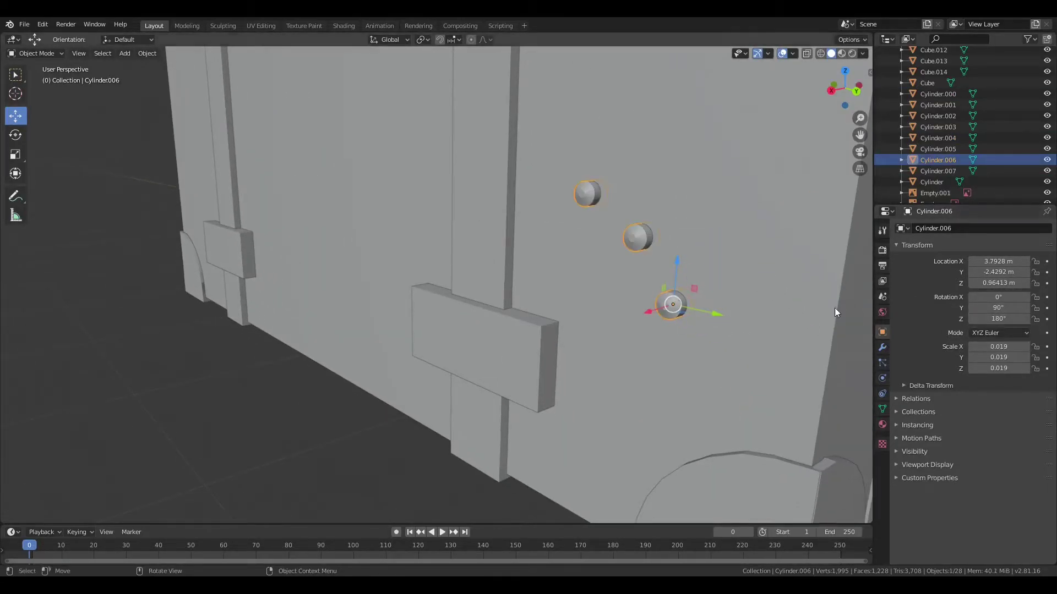
{"action": "scroll", "coordinate": [661, 270], "scroll_direction": "down", "scroll_amount": 5}
{"action": "middle_click_drag", "start_coordinate": [510, 227], "coordinate": [464, 262]}
{"action": "left_click_drag", "start_coordinate": [464, 262], "coordinate": [466, 336]}
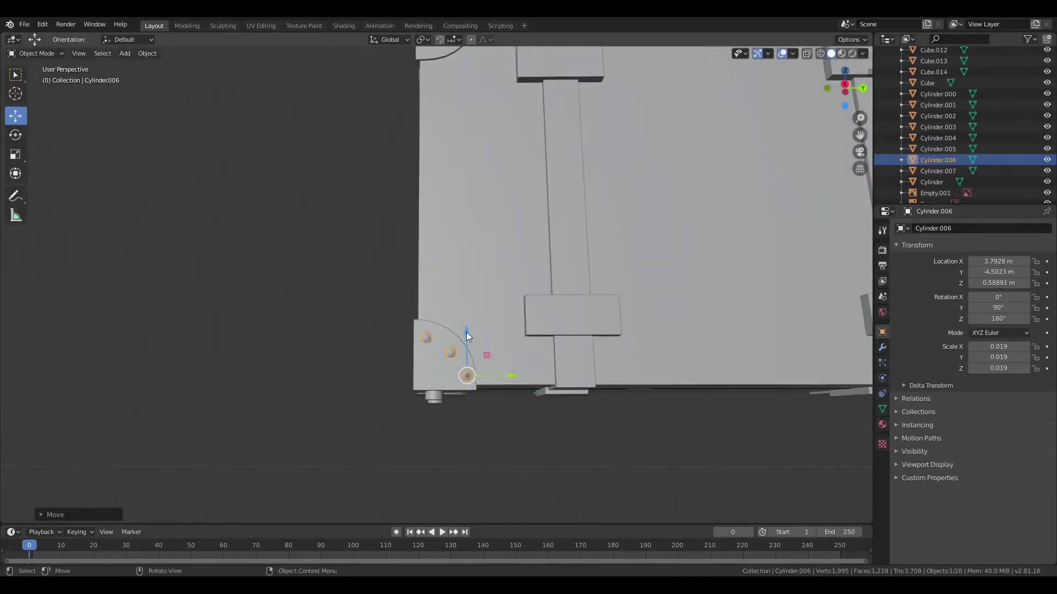
{"action": "scroll", "coordinate": [545, 449], "scroll_direction": "down", "scroll_amount": 5}
{"action": "middle_click_drag", "start_coordinate": [627, 422], "coordinate": [688, 385]}
Paste a rivet cluster copy, set its Y rotation to 180° and move it into place.
{"action": "key", "text": "ctrl+v"}
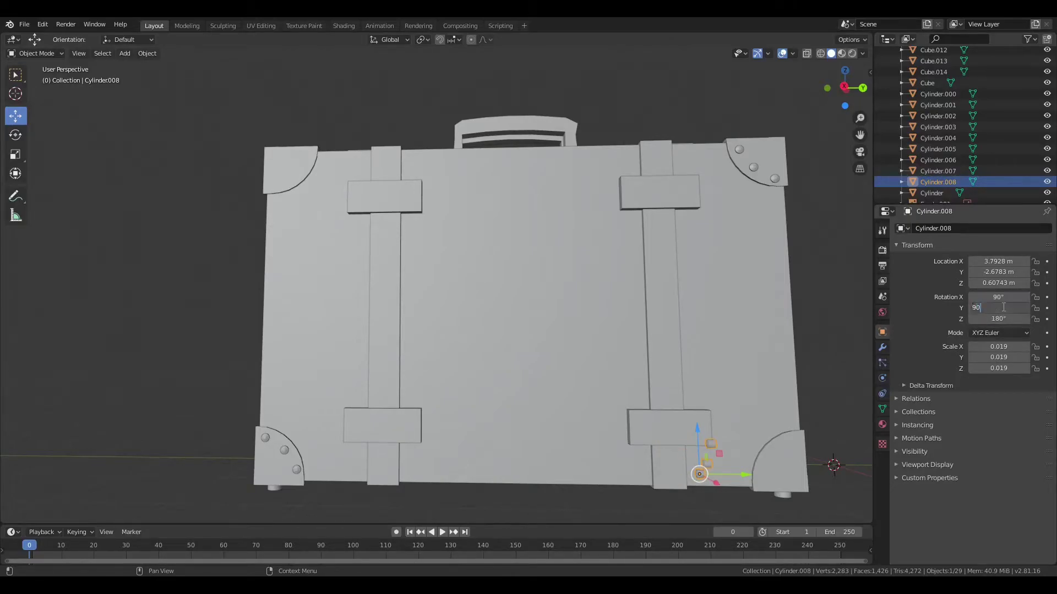
{"action": "key", "text": "Return"}
{"action": "scroll", "coordinate": [781, 349], "scroll_direction": "up", "scroll_amount": 5}
{"action": "key", "text": "shift+space"}
{"action": "key", "text": "r"}
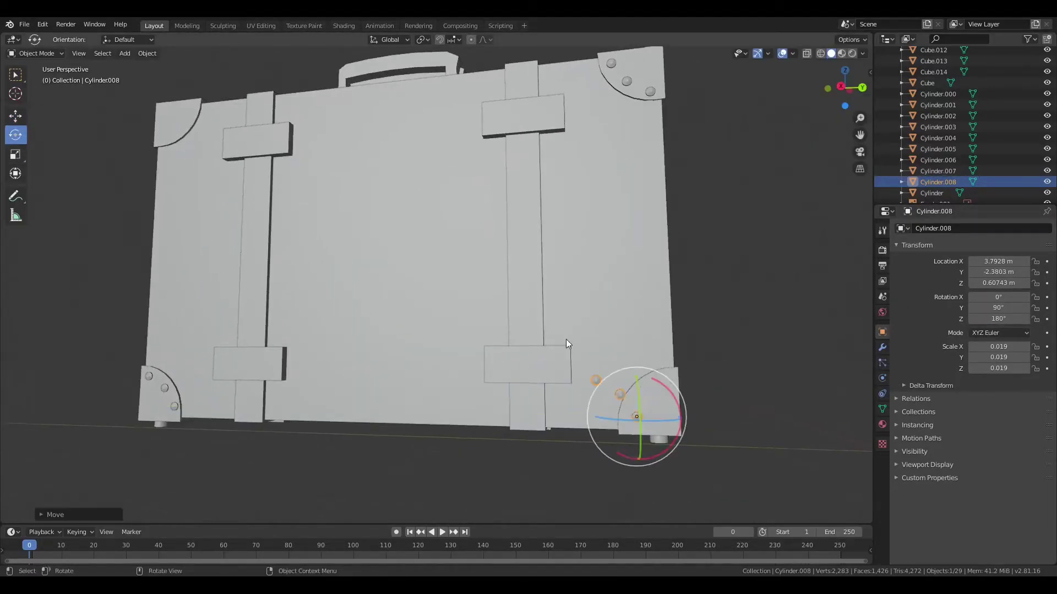
{"action": "left_click_drag", "start_coordinate": [680, 435], "coordinate": [684, 448]}
{"action": "left_click", "coordinate": [987, 308]}
{"action": "type", "text": "180"}
{"action": "key", "text": "Return"}
{"action": "key", "text": "shift+space"}
{"action": "key", "text": "g"}
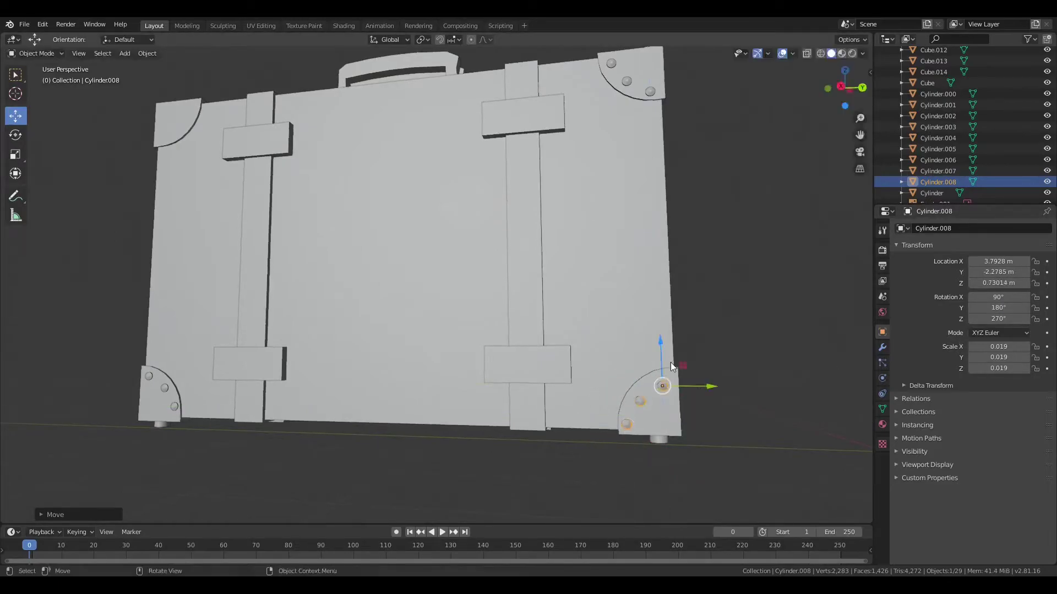
{"action": "left_click", "coordinate": [667, 350]}
Shift the rivets along Y and paste another rivet cluster copy.
{"action": "scroll", "coordinate": [772, 373], "scroll_direction": "down", "scroll_amount": 3}
{"action": "scroll", "coordinate": [694, 361], "scroll_direction": "up", "scroll_amount": 3}
{"action": "key", "text": "g"}
{"action": "key", "text": "y"}
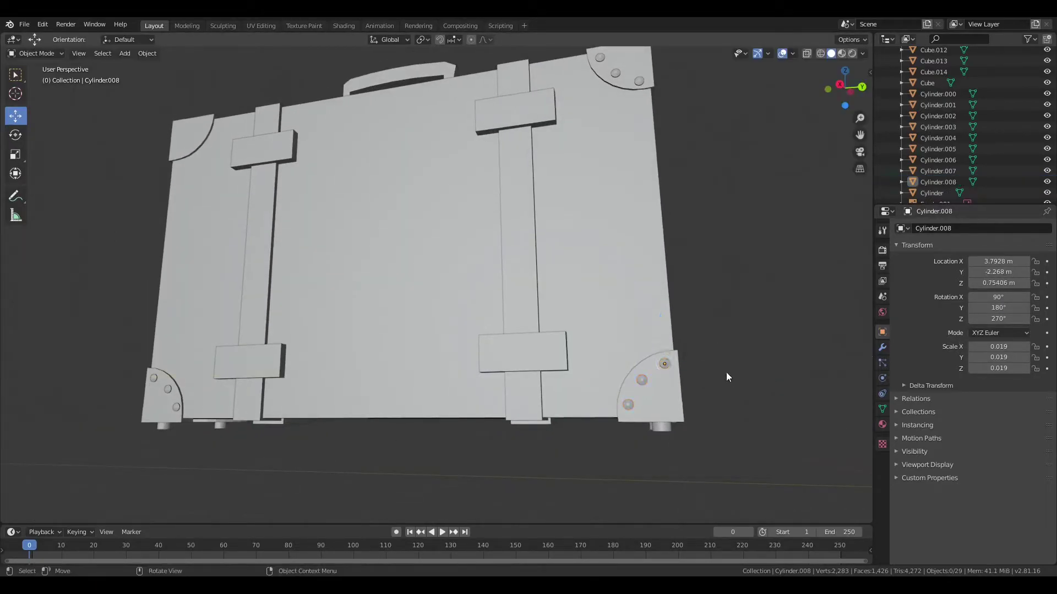
{"action": "middle_click_drag", "start_coordinate": [725, 372], "coordinate": [710, 380]}
{"action": "key", "text": "ctrl+v"}
{"action": "left_click", "coordinate": [15, 135]}
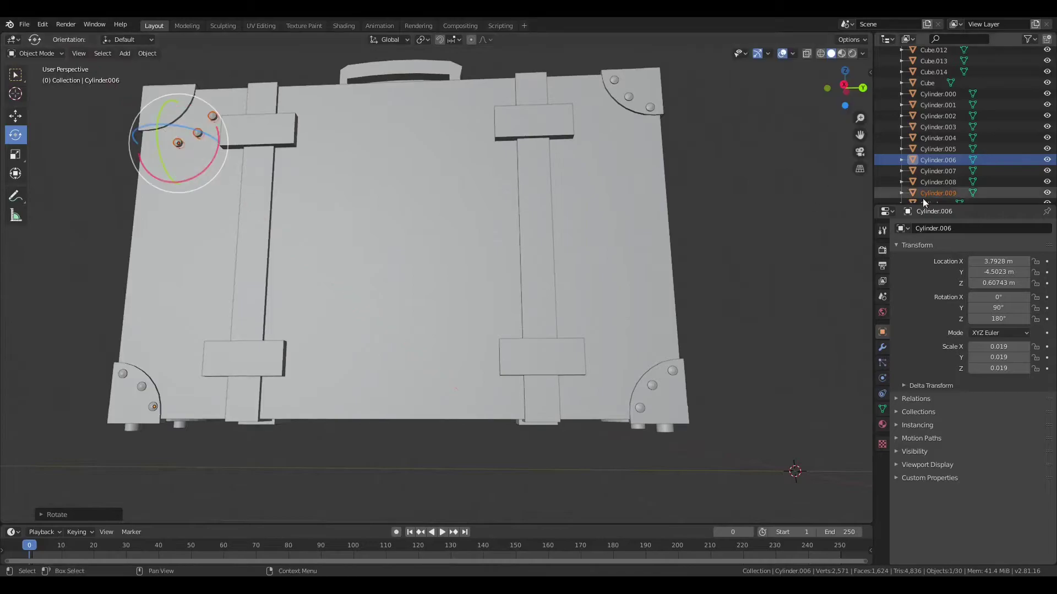
Select Cylinder.009, view the right side, and paste and place a new rivet copy.
{"action": "left_click", "coordinate": [178, 144]}
{"action": "scroll", "coordinate": [239, 197], "scroll_direction": "up", "scroll_amount": 2}
{"action": "key", "text": "shift+space"}
{"action": "key", "text": "g"}
{"action": "left_click", "coordinate": [843, 85]}
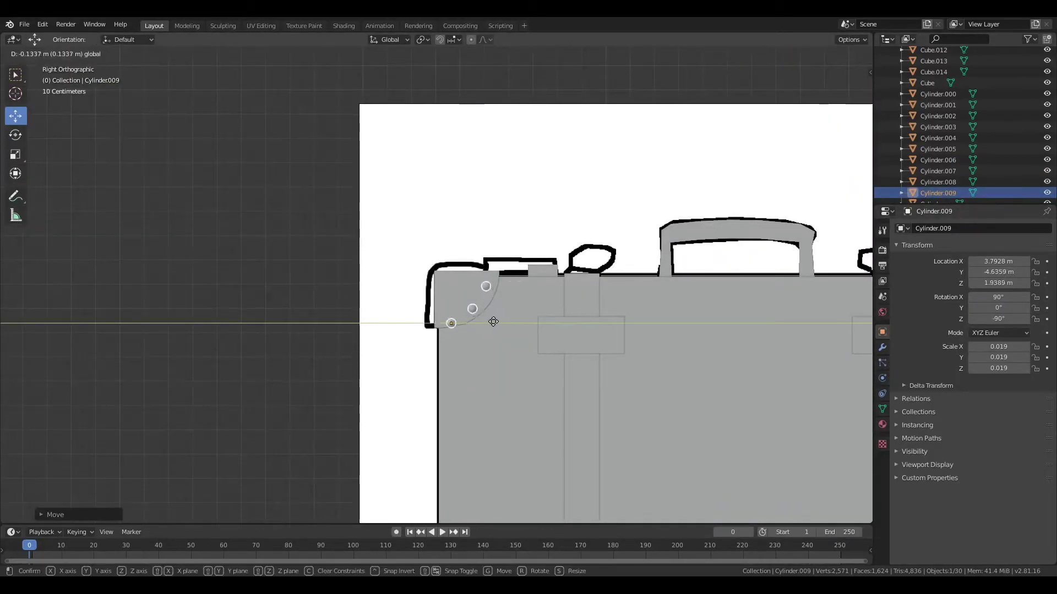
{"action": "mouse_move", "coordinate": [520, 320]}
{"action": "middle_mouse_down"}
{"action": "mouse_move", "coordinate": [280, 359]}
{"action": "mouse_move", "coordinate": [447, 385]}
{"action": "mouse_move", "coordinate": [343, 332]}
{"action": "mouse_move", "coordinate": [608, 395]}
{"action": "mouse_move", "coordinate": [477, 392]}
{"action": "middle_mouse_up"}
{"action": "key", "text": "ctrl+v"}
{"action": "key", "text": "g"}
{"action": "left_click", "coordinate": [477, 391]}
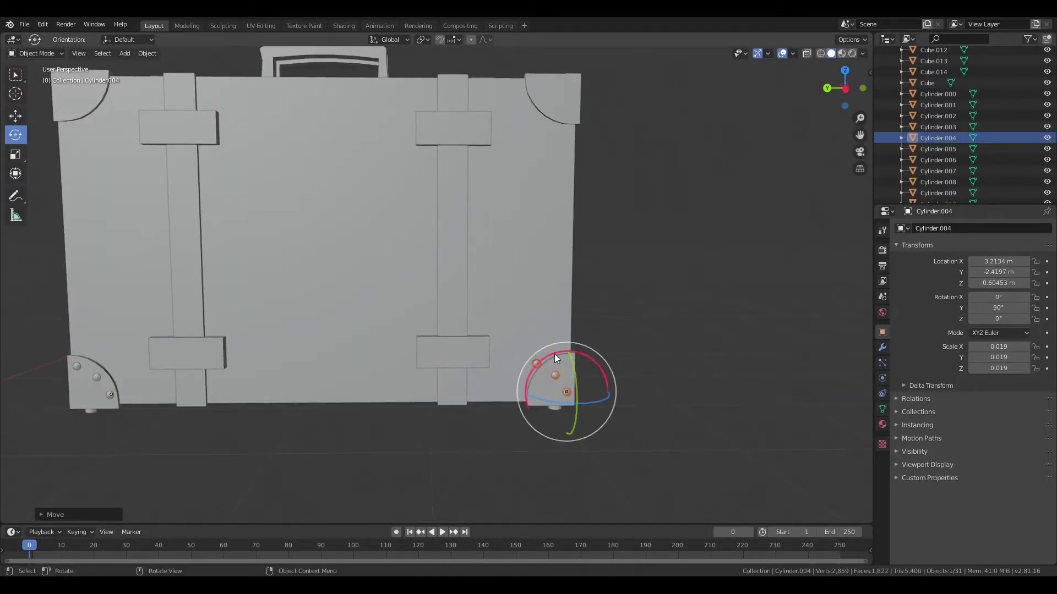
{"action": "key", "text": "shift+space"}
{"action": "key", "text": "g"}
Move rivet cluster Cylinder.010 along Y onto its corner plate.
{"action": "left_click", "coordinate": [536, 364]}
{"action": "scroll", "coordinate": [719, 349], "scroll_direction": "up", "scroll_amount": 6}
{"action": "scroll", "coordinate": [489, 302], "scroll_direction": "down", "scroll_amount": 2}
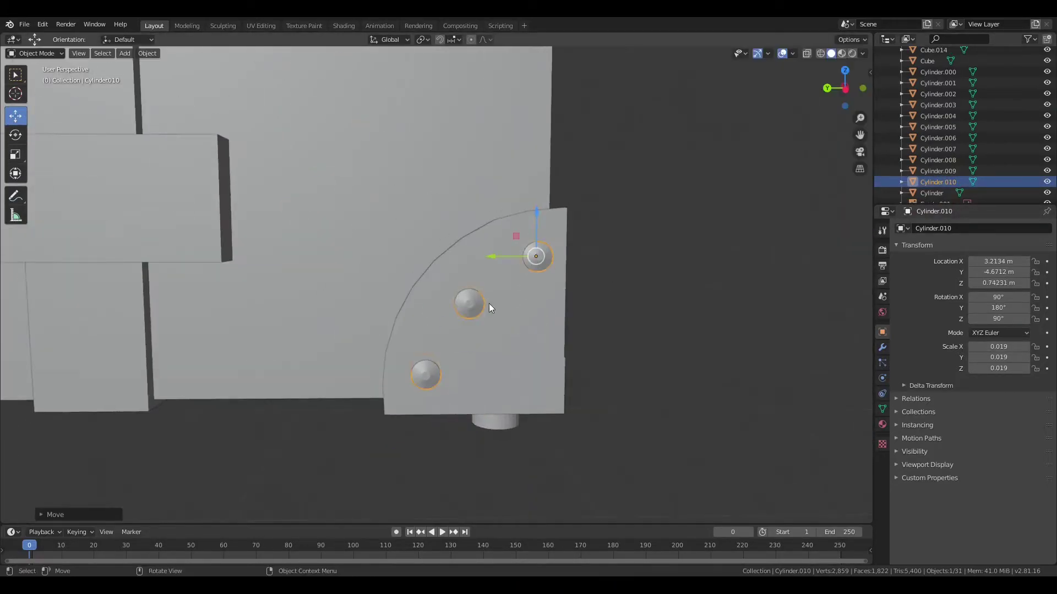
{"action": "key", "text": "g"}
{"action": "key", "text": "y"}
{"action": "left_click", "coordinate": [484, 231]}
{"action": "scroll", "coordinate": [639, 259], "scroll_direction": "down", "scroll_amount": 5}
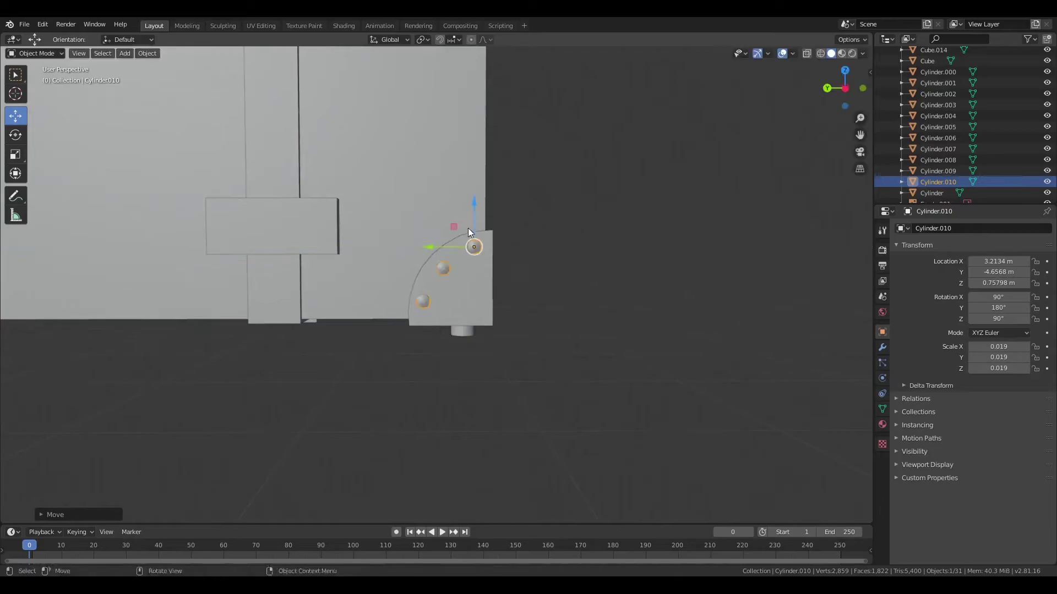
{"action": "scroll", "coordinate": [543, 194], "scroll_direction": "down", "scroll_amount": 3}
{"action": "left_click", "coordinate": [543, 194]}
{"action": "scroll", "coordinate": [542, 193], "scroll_direction": "up", "scroll_amount": 6}
Copy the rivet cluster, turn it, and raise it to the upper corner plate.
{"action": "key", "text": "ctrl+c"}
{"action": "key", "text": "ctrl+v"}
{"action": "scroll", "coordinate": [461, 264], "scroll_direction": "down", "scroll_amount": 5}
{"action": "key", "text": "g"}
{"action": "key", "text": "z"}
{"action": "left_click", "coordinate": [16, 134]}
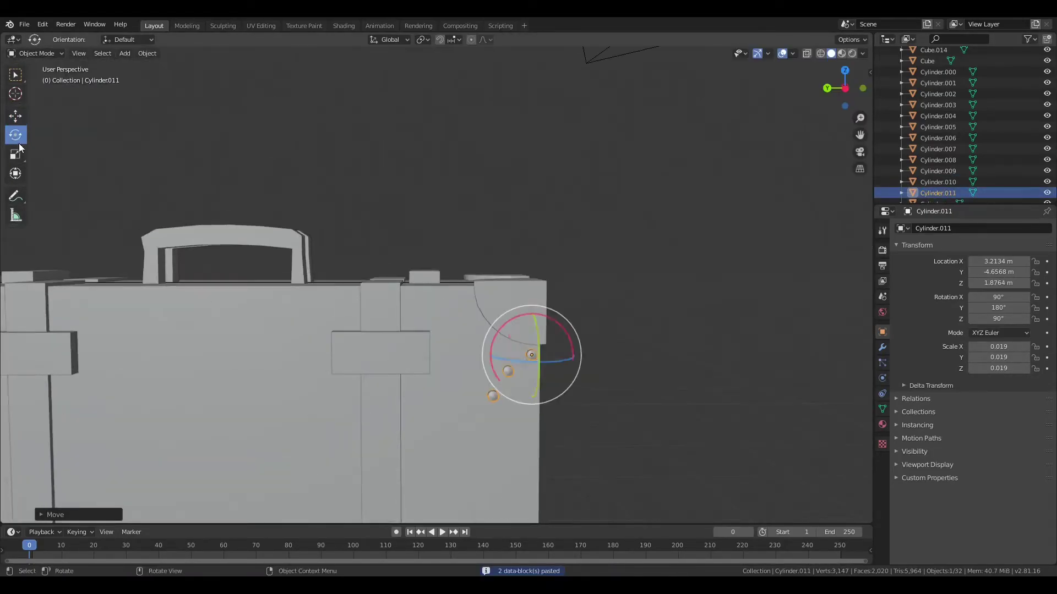
{"action": "left_click_drag", "start_coordinate": [522, 315], "coordinate": [572, 358]}
{"action": "key", "text": "shift+space"}
{"action": "key", "text": "g"}
{"action": "left_click_drag", "start_coordinate": [498, 308], "coordinate": [496, 263]}
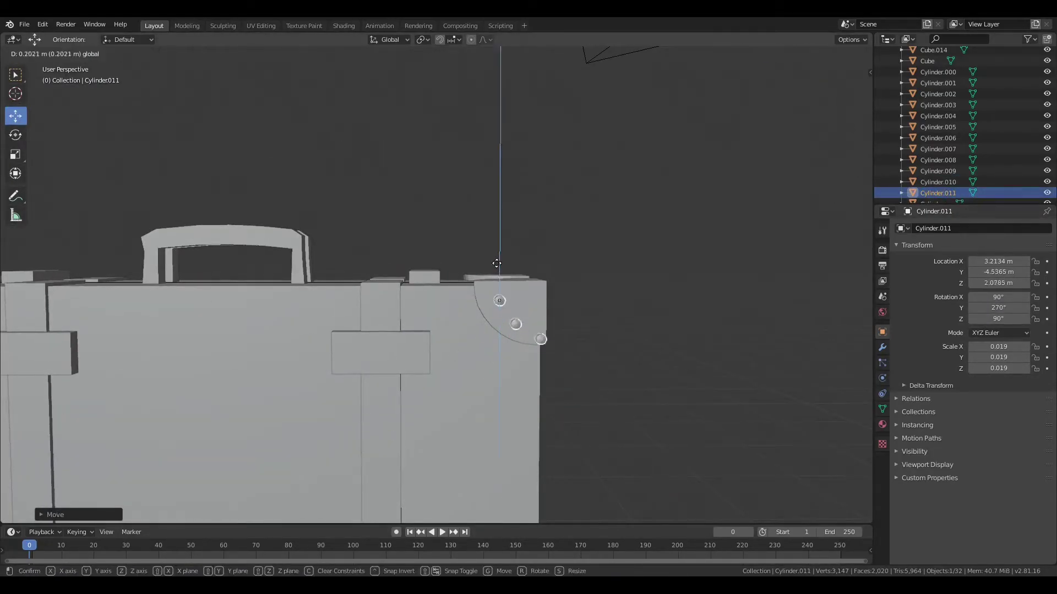
{"action": "left_click", "coordinate": [486, 270]}
Duplicate the rivets along Y to the other top corner.
{"action": "scroll", "coordinate": [526, 244], "scroll_direction": "up", "scroll_amount": 3}
{"action": "scroll", "coordinate": [491, 299], "scroll_direction": "down", "scroll_amount": 3}
{"action": "key", "text": "shift+d"}
{"action": "key", "text": "y"}
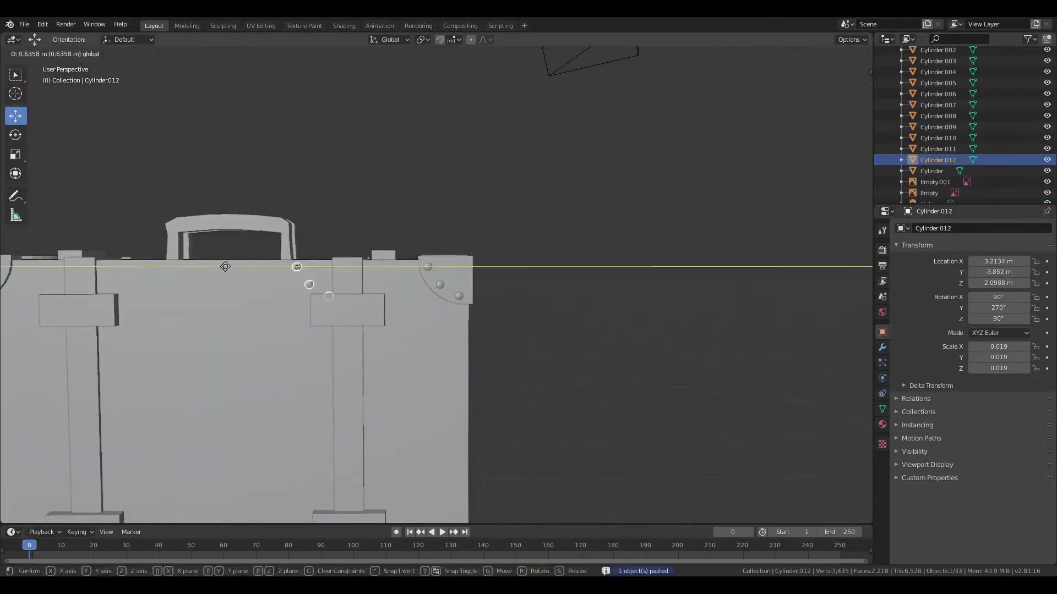
{"action": "key", "text": "Return"}
{"action": "scroll", "coordinate": [482, 278], "scroll_direction": "up", "scroll_amount": 4}
Turn the duplicate to face its corner, adjust it along Y, and check the left side view.
{"action": "left_click", "coordinate": [16, 135]}
{"action": "left_click_drag", "start_coordinate": [507, 242], "coordinate": [479, 319]}
{"action": "key", "text": "shift+space"}
{"action": "key", "text": "g"}
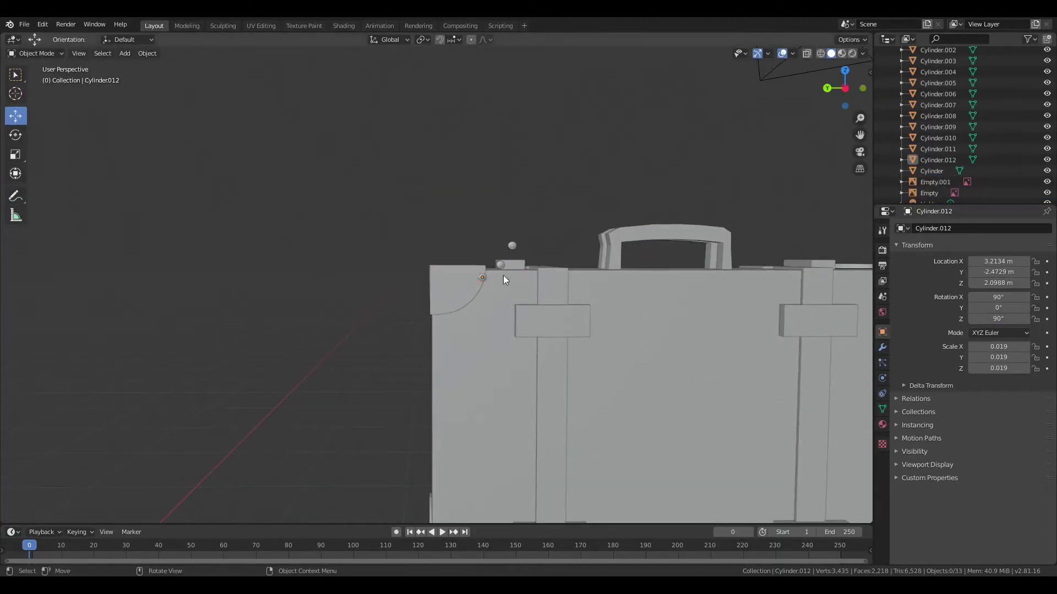
{"action": "key", "text": "g"}
{"action": "key", "text": "y"}
{"action": "left_click", "coordinate": [428, 310]}
{"action": "scroll", "coordinate": [639, 332], "scroll_direction": "up", "scroll_amount": 4}
{"action": "key", "text": "ctrl+KP_3"}
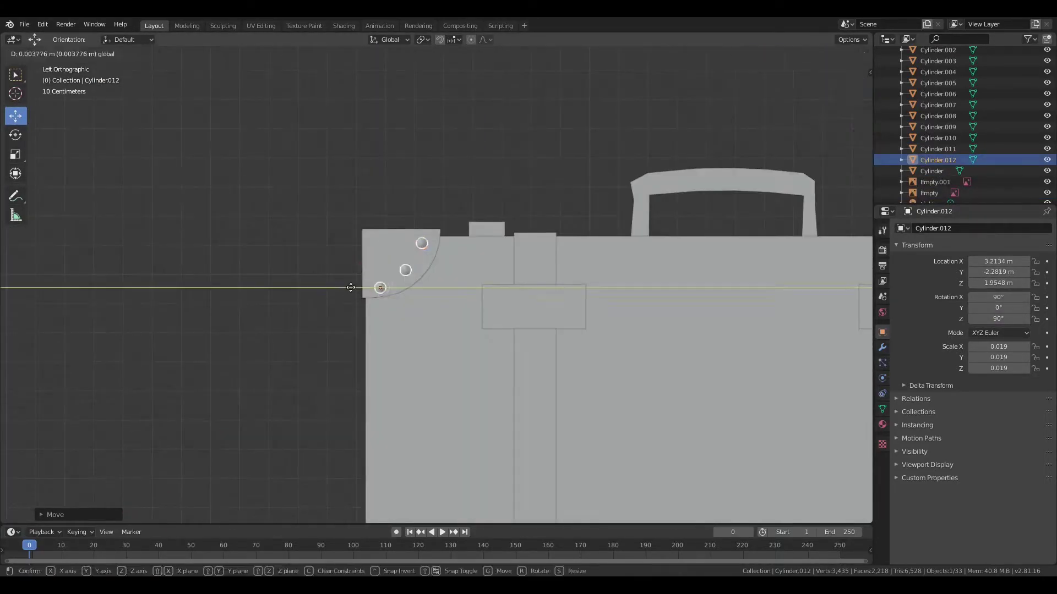
{"action": "mouse_move", "coordinate": [214, 334]}
{"action": "middle_mouse_down"}
{"action": "mouse_move", "coordinate": [510, 365]}
{"action": "mouse_move", "coordinate": [485, 343]}
{"action": "middle_mouse_up"}
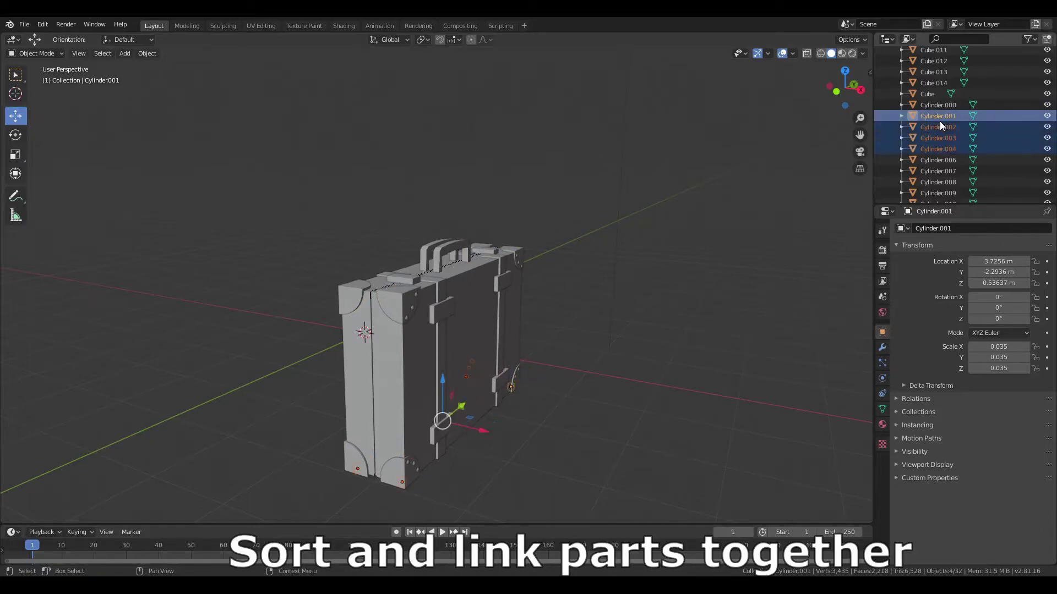
Select a run of cylinder parts in the Outliner and join them into Cylinder.000.
{"action": "left_click", "coordinate": [948, 149]}
{"action": "key", "text": "shift+Down"}
{"action": "key", "text": "shift+Down"}
{"action": "key", "text": "shift+Down"}
{"action": "key", "text": "shift+Down"}
{"action": "key", "text": "shift+Down"}
{"action": "key", "text": "shift+Down"}
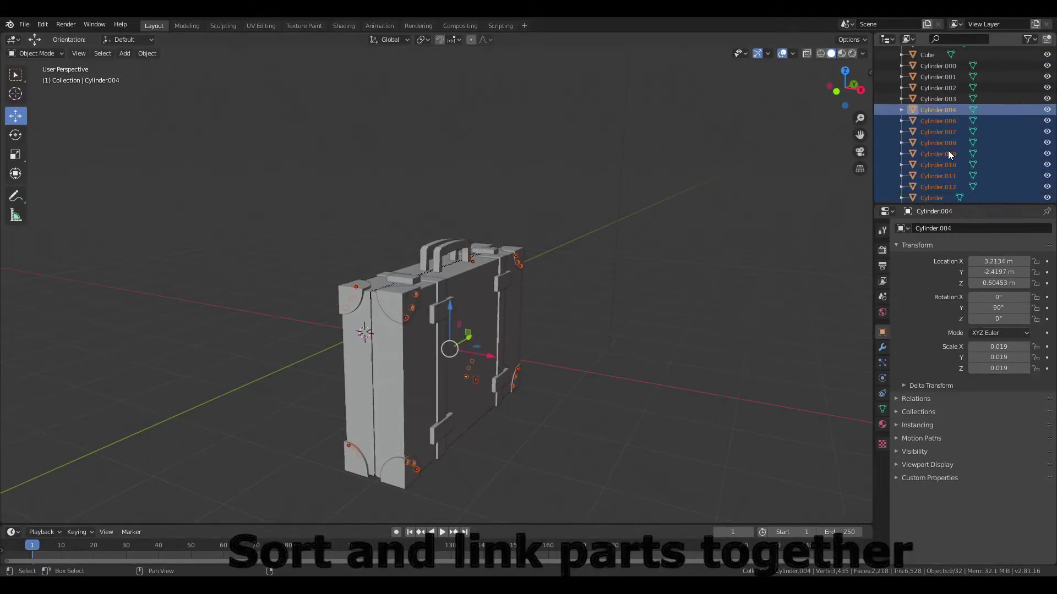
{"action": "key", "text": "shift+Up"}
{"action": "left_click", "coordinate": [412, 308], "text": "shift"}
{"action": "key", "text": "ctrl+j"}
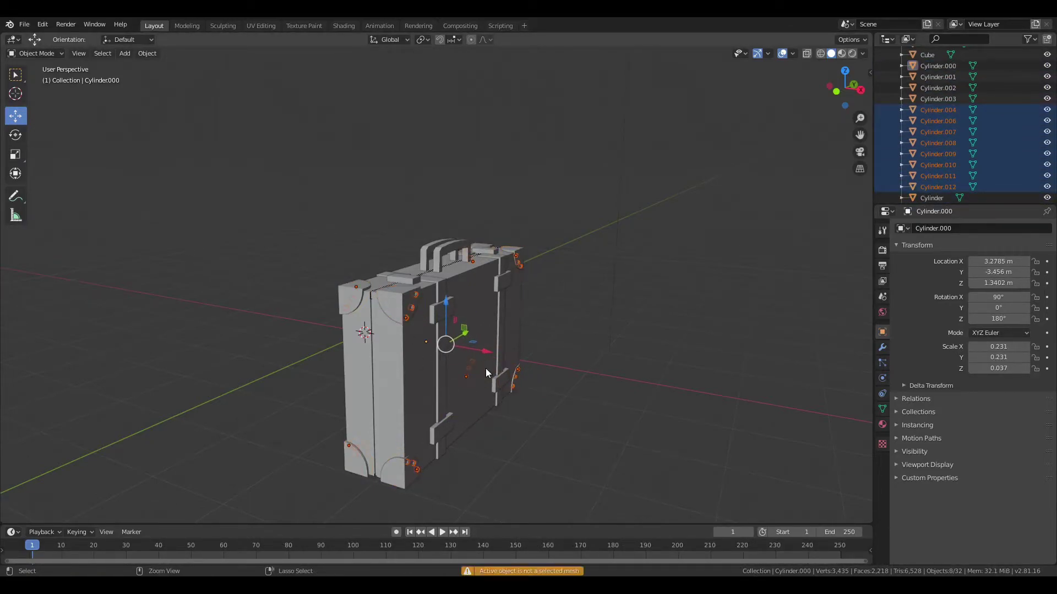
{"action": "left_click", "coordinate": [486, 373]}
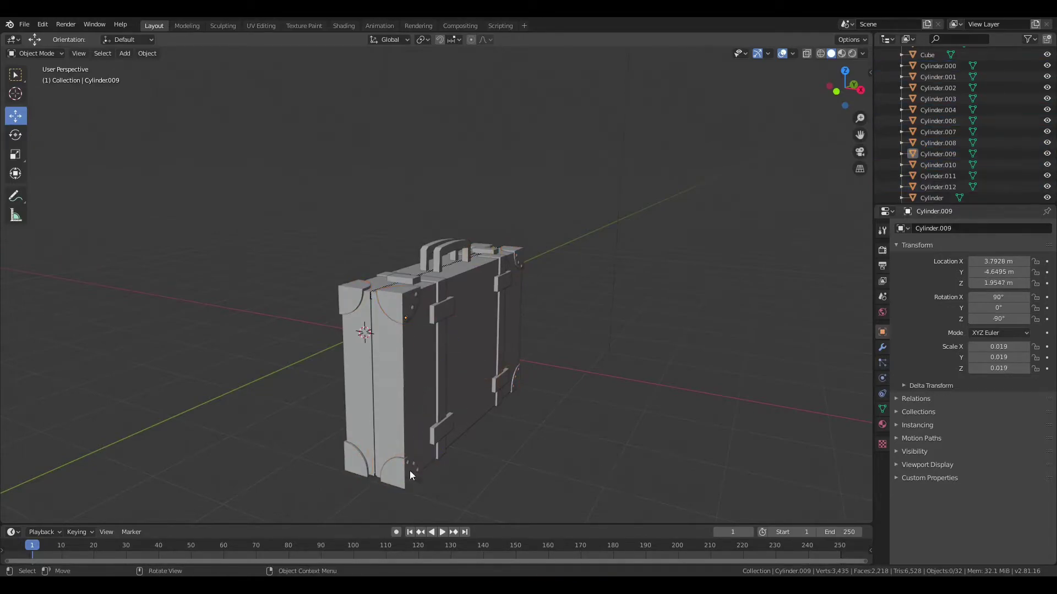
{"action": "scroll", "coordinate": [392, 330], "scroll_direction": "up", "scroll_amount": 2}
{"action": "scroll", "coordinate": [392, 330], "scroll_direction": "up", "scroll_amount": 3}
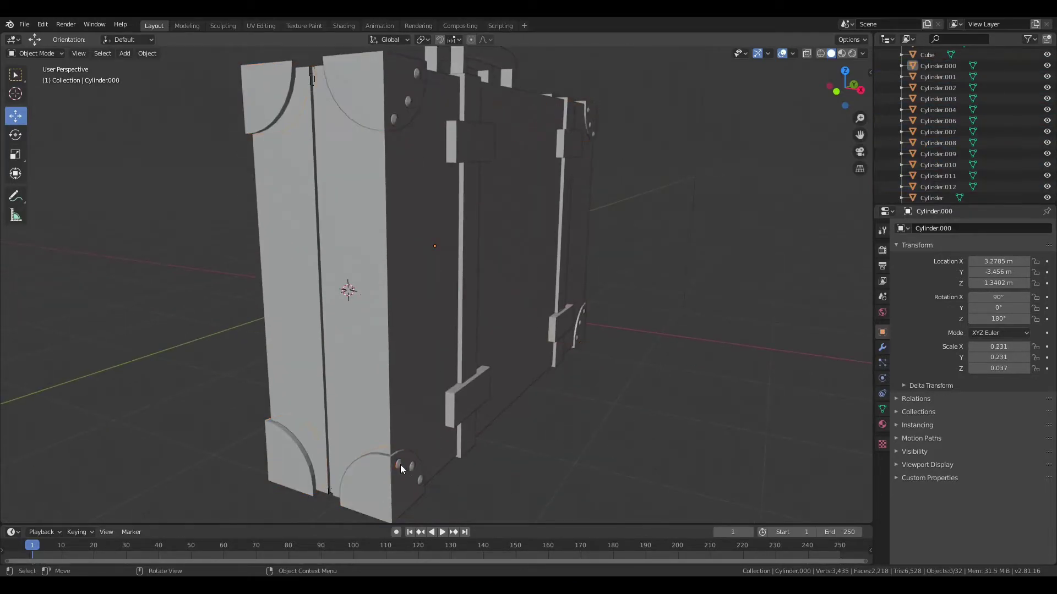
Select rivet cluster Cylinder.008 and the corner plate Cylinder.000.
{"action": "left_click", "coordinate": [662, 196]}
{"action": "mouse_move", "coordinate": [699, 352]}
{"action": "middle_mouse_down"}
{"action": "mouse_move", "coordinate": [663, 193]}
{"action": "mouse_move", "coordinate": [528, 293]}
{"action": "mouse_move", "coordinate": [628, 323]}
{"action": "middle_mouse_up"}
{"action": "scroll", "coordinate": [686, 210], "scroll_direction": "up", "scroll_amount": 4}
{"action": "scroll", "coordinate": [540, 305], "scroll_direction": "up", "scroll_amount": 2}
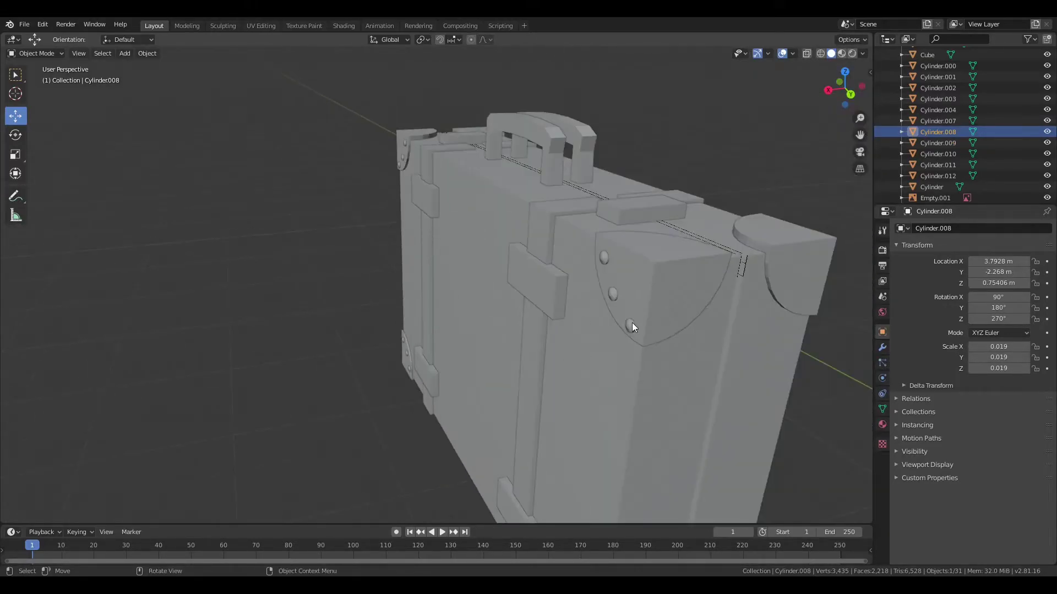
{"action": "scroll", "coordinate": [502, 443], "scroll_direction": "down", "scroll_amount": 3}
{"action": "middle_click_drag", "start_coordinate": [502, 443], "coordinate": [547, 378]}
{"action": "left_click", "coordinate": [540, 302]}
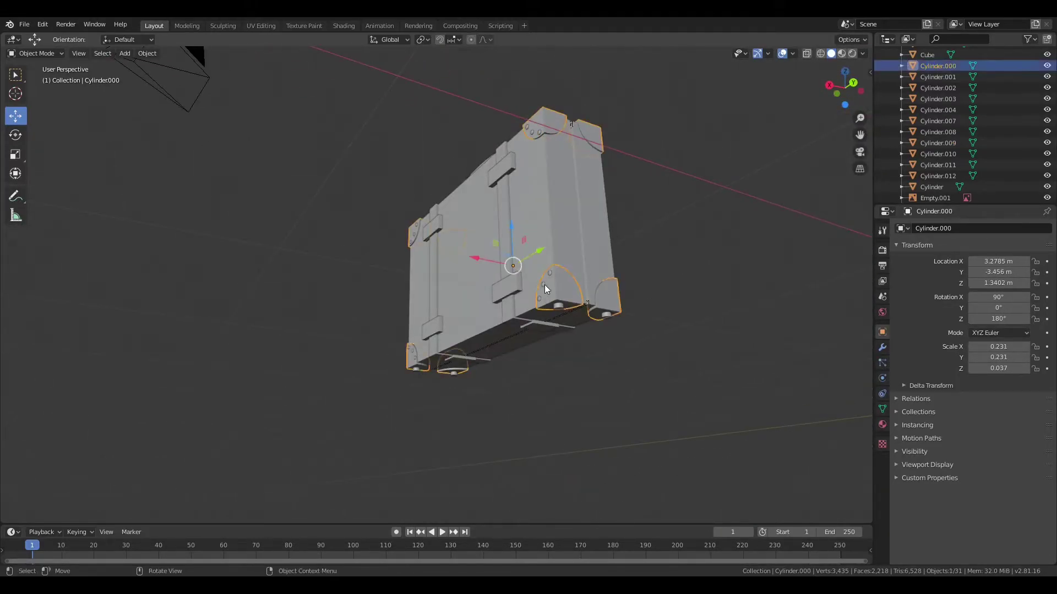
{"action": "middle_click_drag", "start_coordinate": [543, 282], "coordinate": [662, 333]}
{"action": "scroll", "coordinate": [585, 269], "scroll_direction": "up", "scroll_amount": 3}
{"action": "scroll", "coordinate": [508, 393], "scroll_direction": "down", "scroll_amount": 2}
Join rivet clusters Cylinder.008, Cylinder.009 and Cylinder.012 with their corner plates.
{"action": "left_click", "coordinate": [508, 393], "text": "shift"}
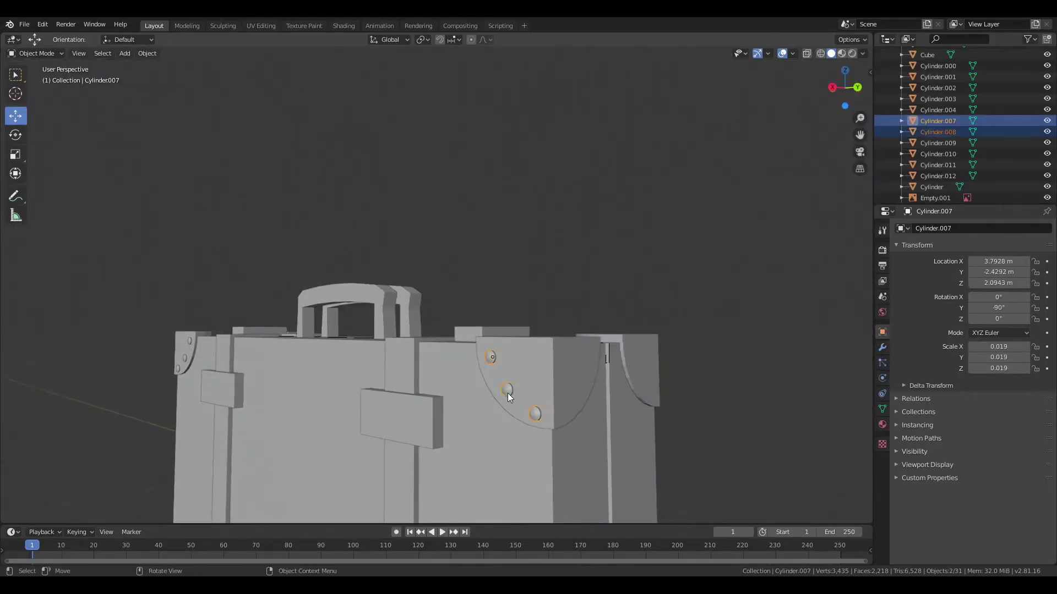
{"action": "scroll", "coordinate": [186, 358], "scroll_direction": "down", "scroll_amount": 3}
{"action": "scroll", "coordinate": [248, 320], "scroll_direction": "up", "scroll_amount": 4}
{"action": "left_click", "coordinate": [556, 269], "text": "shift"}
{"action": "key", "text": "ctrl+j"}
{"action": "scroll", "coordinate": [605, 303], "scroll_direction": "down", "scroll_amount": 3}
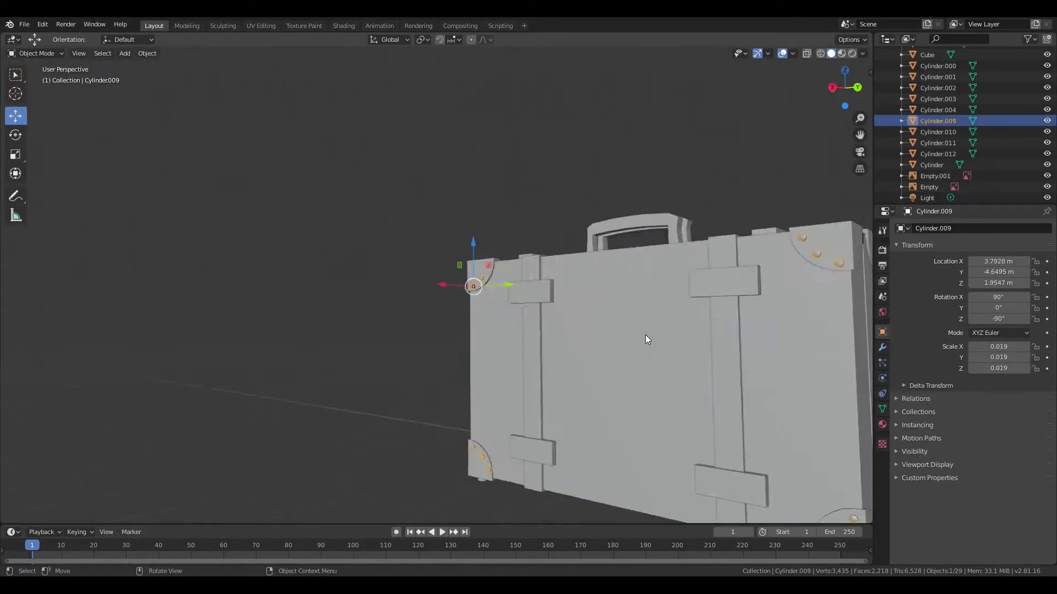
{"action": "mouse_move", "coordinate": [645, 334]}
{"action": "middle_mouse_down"}
{"action": "mouse_move", "coordinate": [385, 330]}
{"action": "mouse_move", "coordinate": [451, 474]}
{"action": "middle_mouse_up"}
{"action": "left_click", "coordinate": [452, 474]}
{"action": "key", "text": "ctrl+j"}
Join Cylinder.009 into Cylinder.011.
{"action": "middle_click_drag", "start_coordinate": [766, 272], "coordinate": [410, 359]}
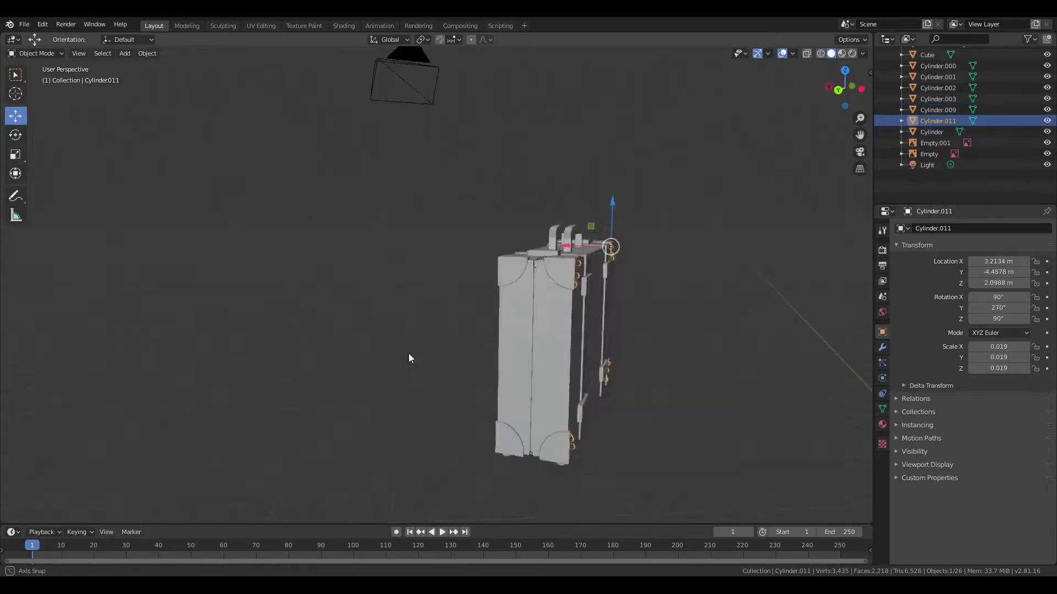
{"action": "scroll", "coordinate": [656, 300], "scroll_direction": "down", "scroll_amount": 3}
{"action": "scroll", "coordinate": [679, 307], "scroll_direction": "up", "scroll_amount": 5}
{"action": "left_click", "coordinate": [733, 396], "text": "shift"}
{"action": "key", "text": "ctrl+j"}
{"action": "scroll", "coordinate": [715, 330], "scroll_direction": "down", "scroll_amount": 3}
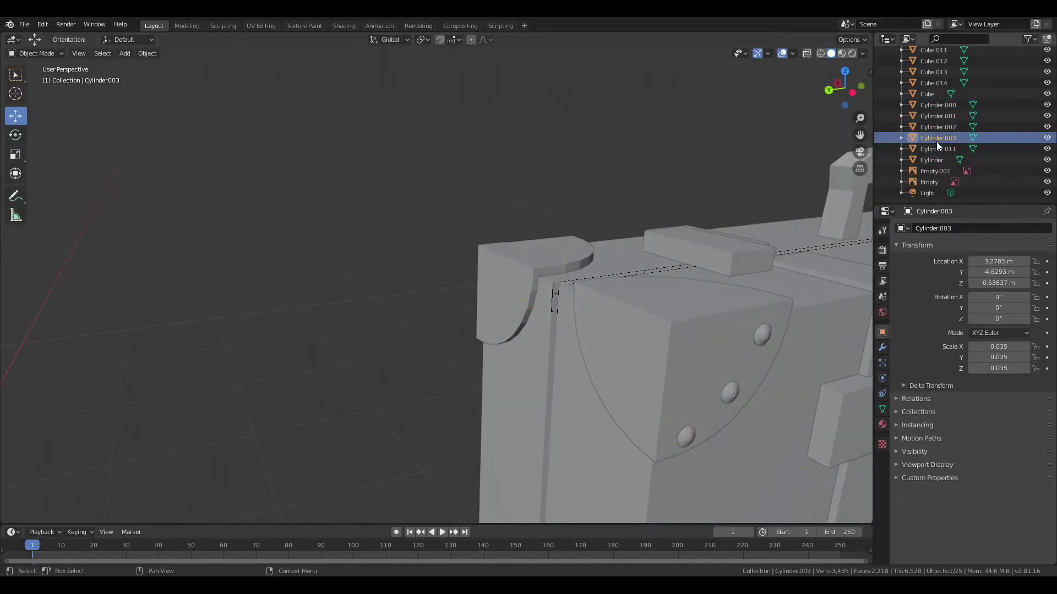
{"action": "scroll", "coordinate": [695, 268], "scroll_direction": "down", "scroll_amount": 4}
{"action": "key", "text": "Up"}
Join three more cylinder parts chosen in the Outliner, leaving 22 objects.
{"action": "left_click", "coordinate": [938, 105]}
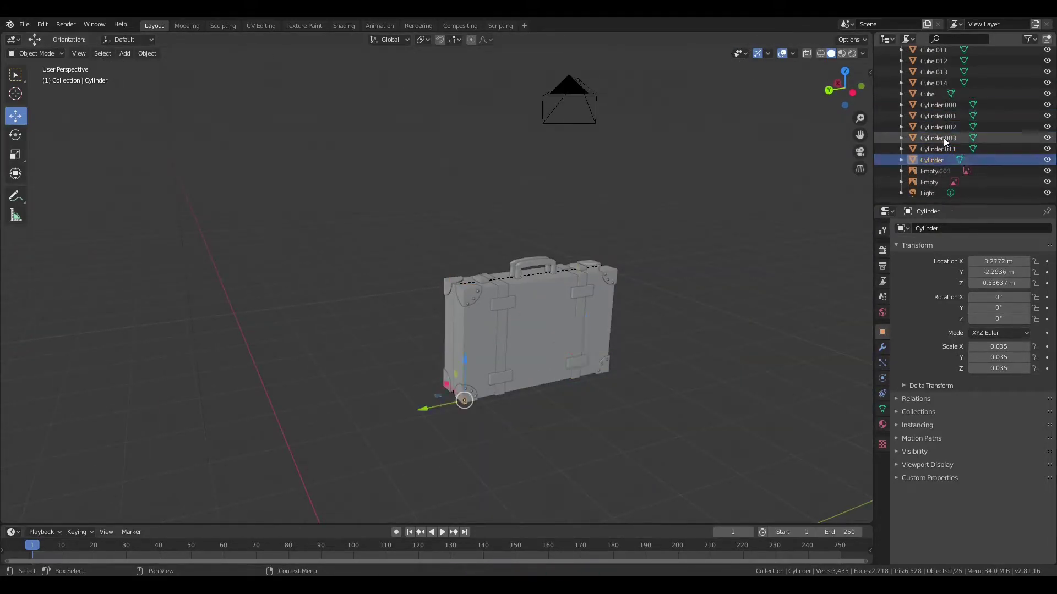
{"action": "left_click", "coordinate": [943, 138], "text": "ctrl"}
{"action": "left_click", "coordinate": [942, 118], "text": "ctrl"}
{"action": "middle_click_drag", "start_coordinate": [769, 269], "coordinate": [669, 288]}
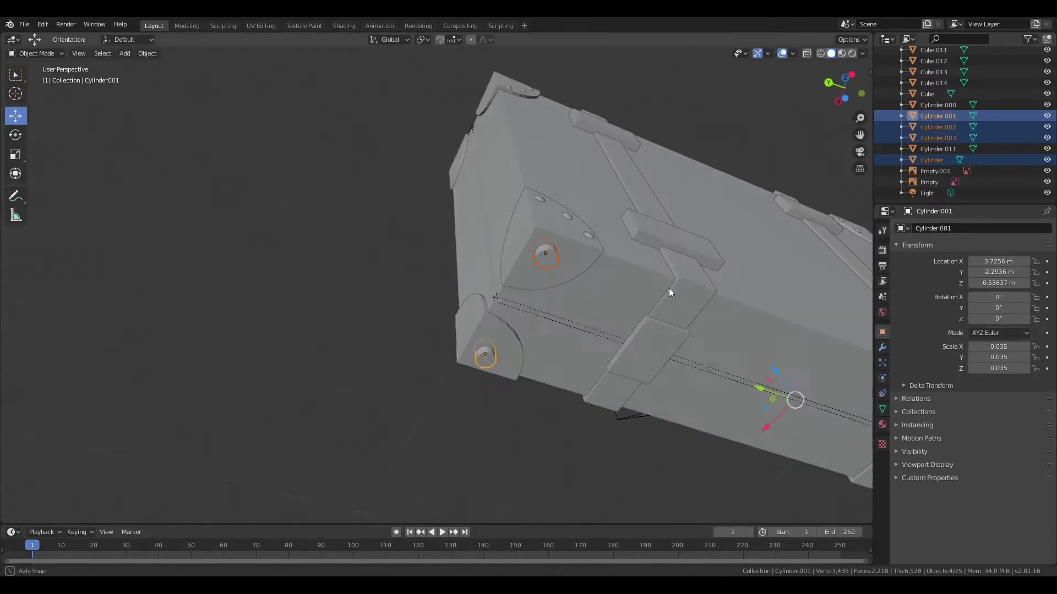
{"action": "key", "text": "ctrl+j"}
{"action": "scroll", "coordinate": [549, 256], "scroll_direction": "down", "scroll_amount": 5}
{"action": "middle_click_drag", "start_coordinate": [549, 256], "coordinate": [628, 285]}
Join Cube.012 and Cube.013 as LeatherCorner and rename Cylinder.011 to IronSticks.
{"action": "left_click", "coordinate": [936, 94]}
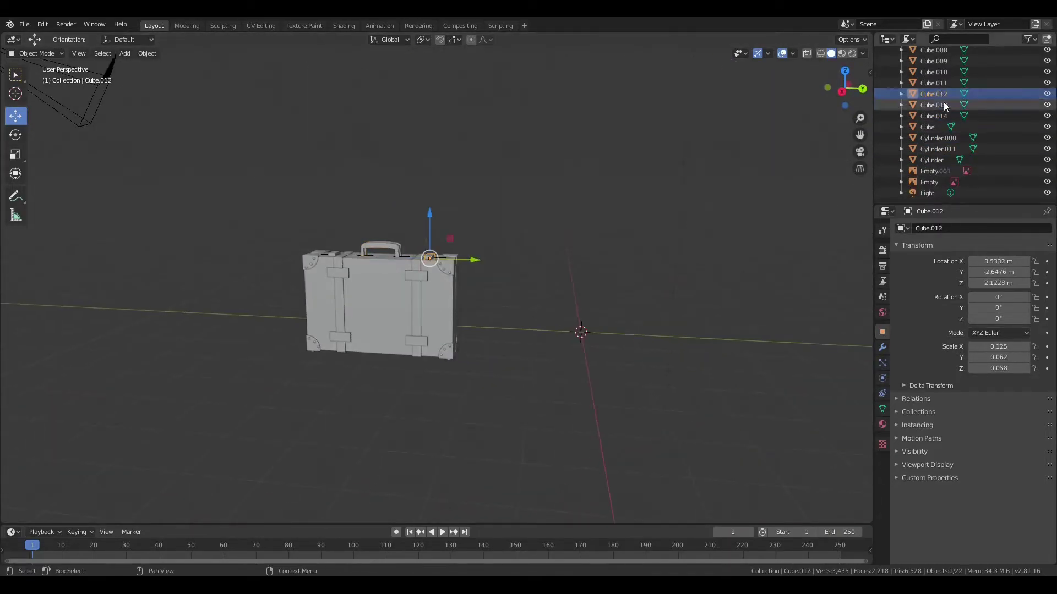
{"action": "left_click", "coordinate": [942, 116], "text": "ctrl"}
{"action": "key", "text": "ctrl+j"}
{"action": "scroll", "coordinate": [941, 137], "scroll_direction": "up", "scroll_amount": 3}
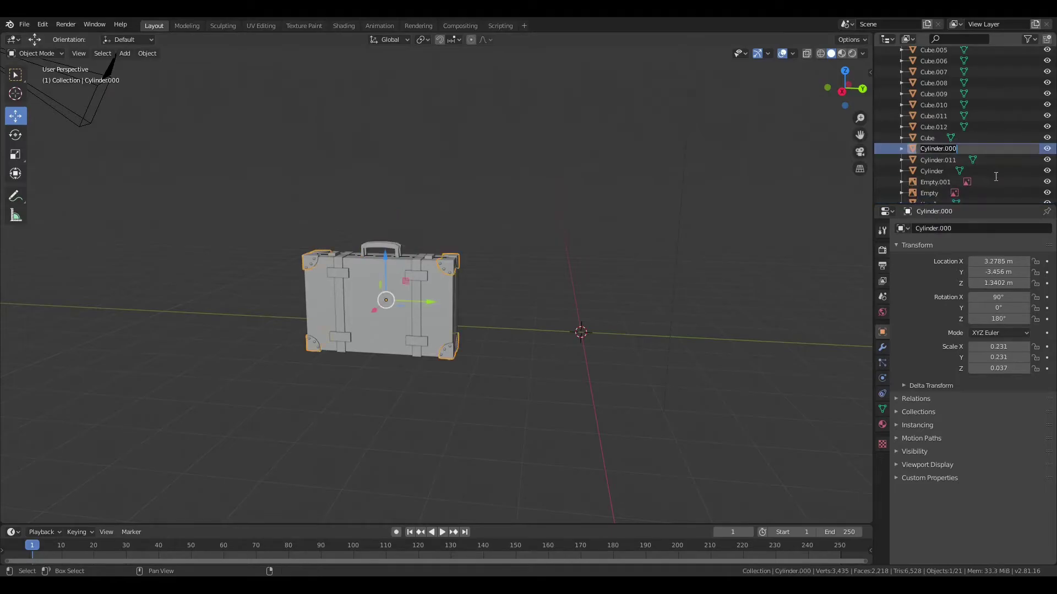
{"action": "left_click", "coordinate": [978, 148]}
{"action": "type", "text": "LeatherCorn"}
{"action": "key", "text": "Return"}
{"action": "double_click", "coordinate": [938, 149]}
{"action": "type", "text": "IronStick"}
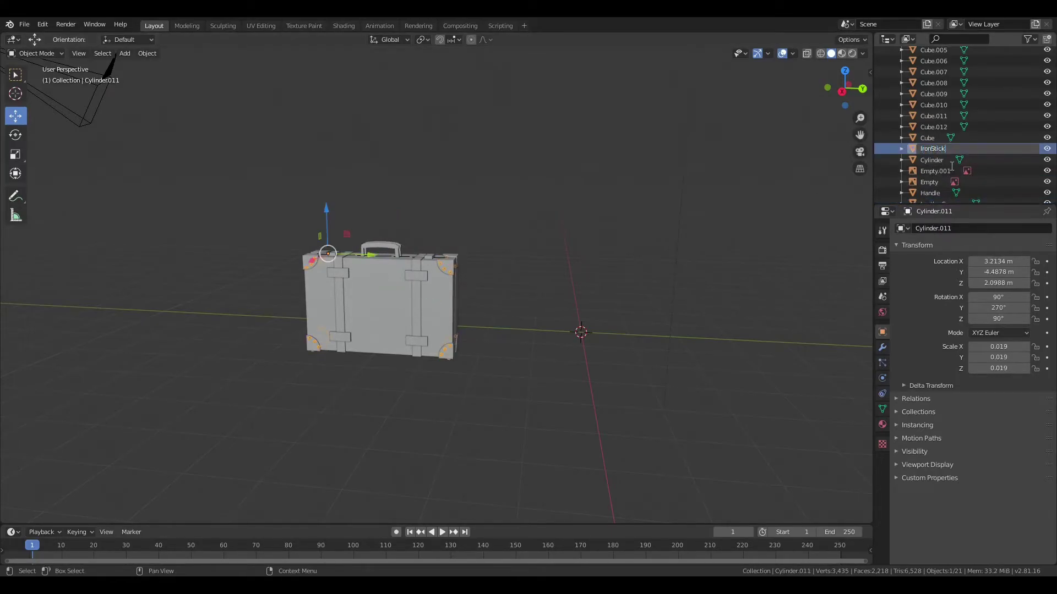
{"action": "key", "text": "Return"}
Join Cube.012 and Cube.011 into one part named Opens.
{"action": "left_click", "coordinate": [938, 154]}
{"action": "left_click", "coordinate": [940, 160]}
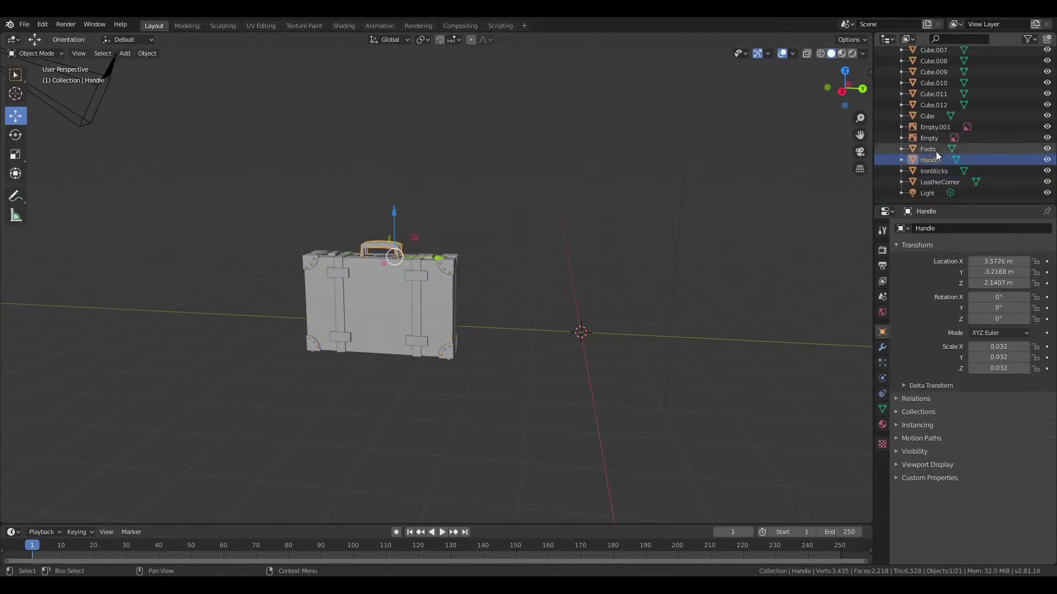
{"action": "left_click", "coordinate": [933, 105]}
{"action": "scroll", "coordinate": [933, 111], "scroll_direction": "up", "scroll_amount": 1}
{"action": "left_click", "coordinate": [933, 105], "text": "ctrl"}
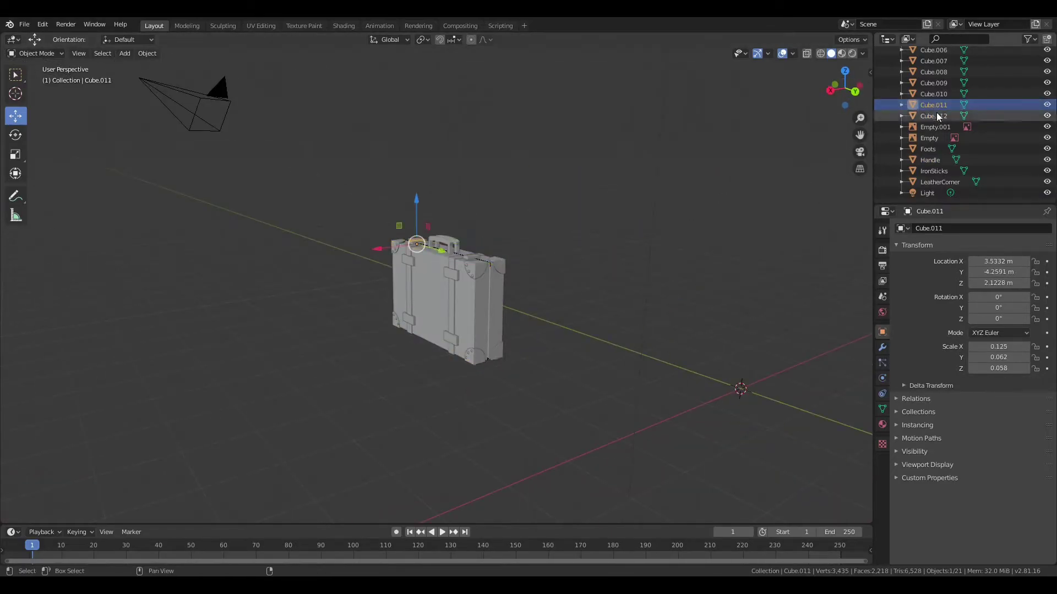
{"action": "key", "text": "KP_Decimal"}
{"action": "scroll", "coordinate": [486, 94], "scroll_direction": "down", "scroll_amount": 4}
{"action": "double_click", "coordinate": [933, 105]}
{"action": "type", "text": "Opens"}
{"action": "key", "text": "Return"}
Join Cube.010 into Cube.009 and name the result Closers.
{"action": "left_click", "coordinate": [933, 104]}
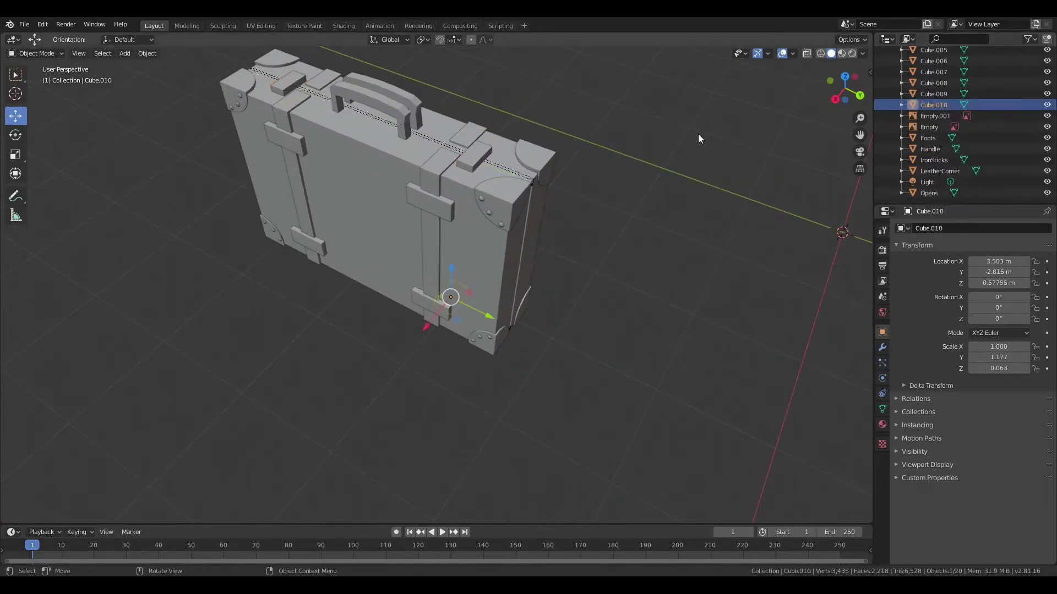
{"action": "middle_click_drag", "start_coordinate": [698, 137], "coordinate": [231, 443]}
{"action": "key", "text": "ctrl+j"}
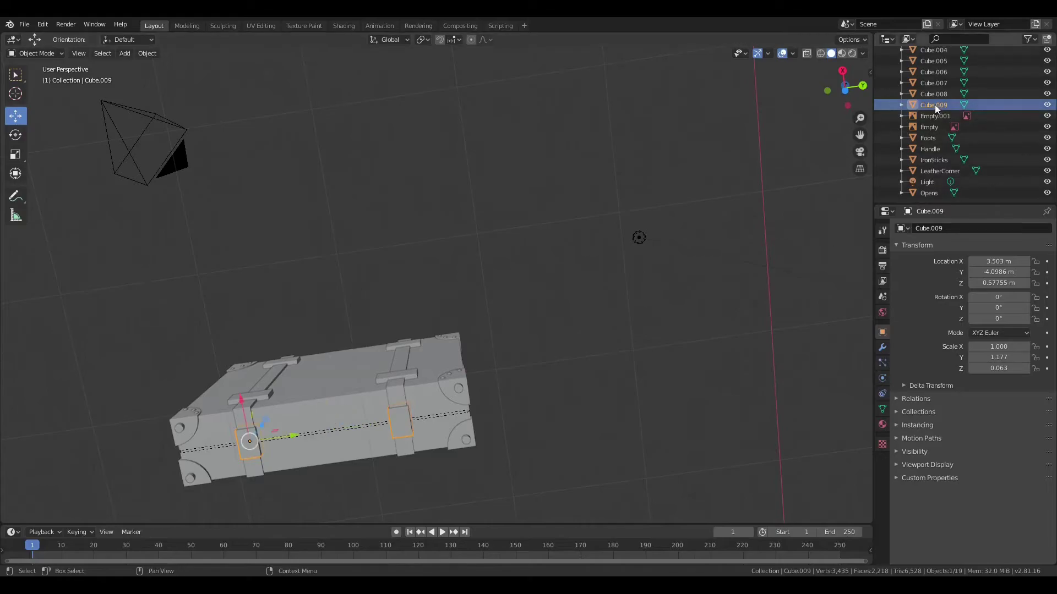
{"action": "left_click", "coordinate": [983, 104]}
{"action": "type", "text": "Cl"}
{"action": "key", "text": "Return"}
Join the four leather band parts (Cube.005–Cube.008) into DarkLeatherBands.
{"action": "middle_click_drag", "start_coordinate": [530, 369], "coordinate": [801, 221]}
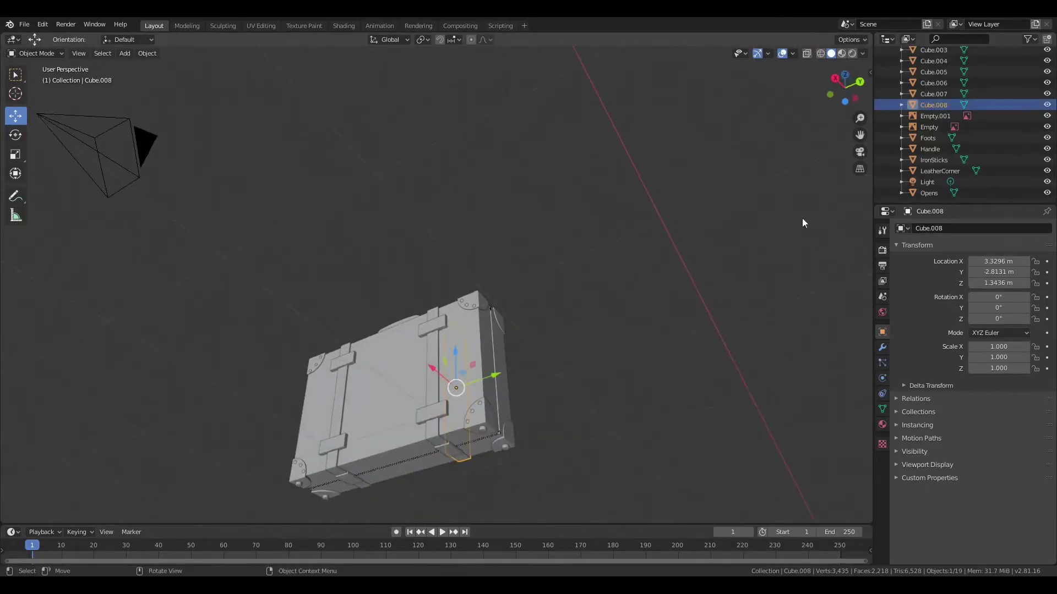
{"action": "left_click", "coordinate": [933, 72]}
{"action": "left_click", "coordinate": [933, 105], "text": "shift"}
{"action": "key", "text": "ctrl+j"}
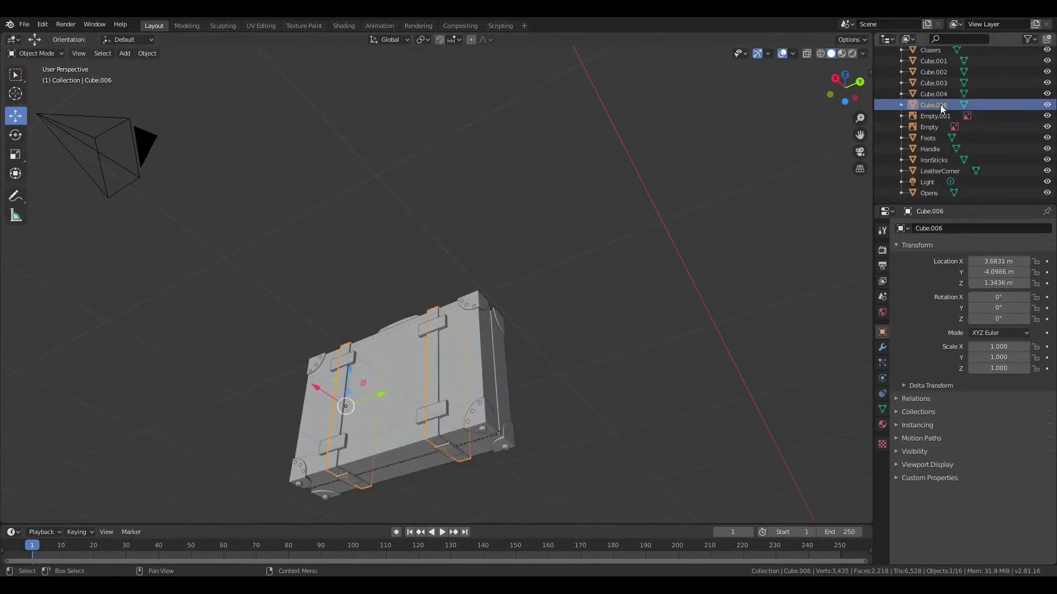
{"action": "type", "text": "DarkLeatherBands"}
{"action": "key", "text": "Return"}
Join the four buckle strap parts into one object with Cube.002 active.
{"action": "middle_click_drag", "start_coordinate": [606, 302], "coordinate": [649, 385]}
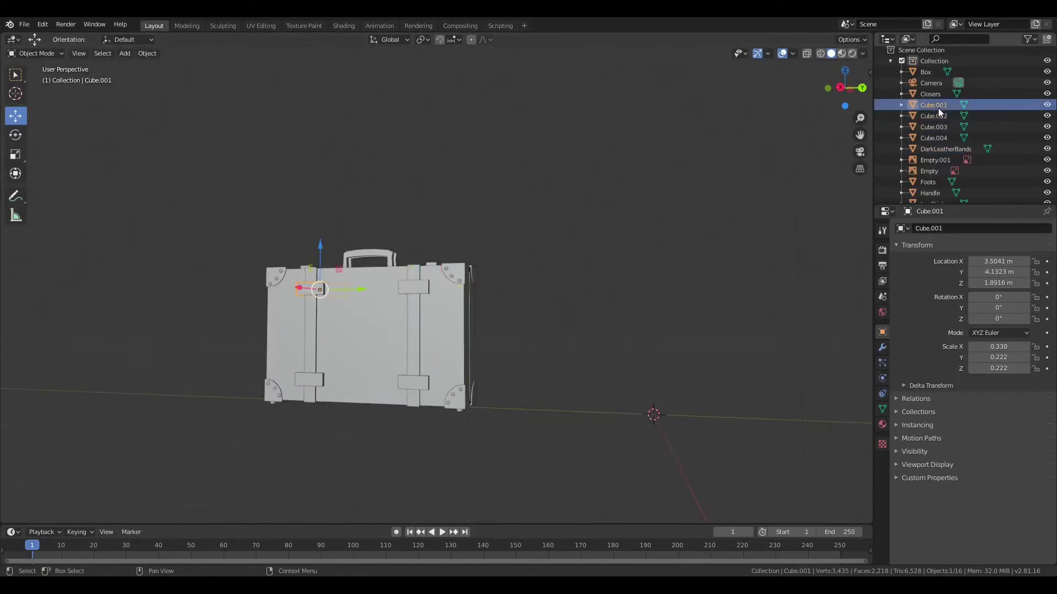
{"action": "left_click", "coordinate": [945, 149]}
{"action": "left_click", "coordinate": [557, 257]}
{"action": "middle_click_drag", "start_coordinate": [557, 257], "coordinate": [673, 258], "text": "shift"}
{"action": "left_click", "coordinate": [934, 105]}
{"action": "left_click", "coordinate": [934, 138], "text": "shift"}
{"action": "left_click", "coordinate": [933, 115], "text": "ctrl"}
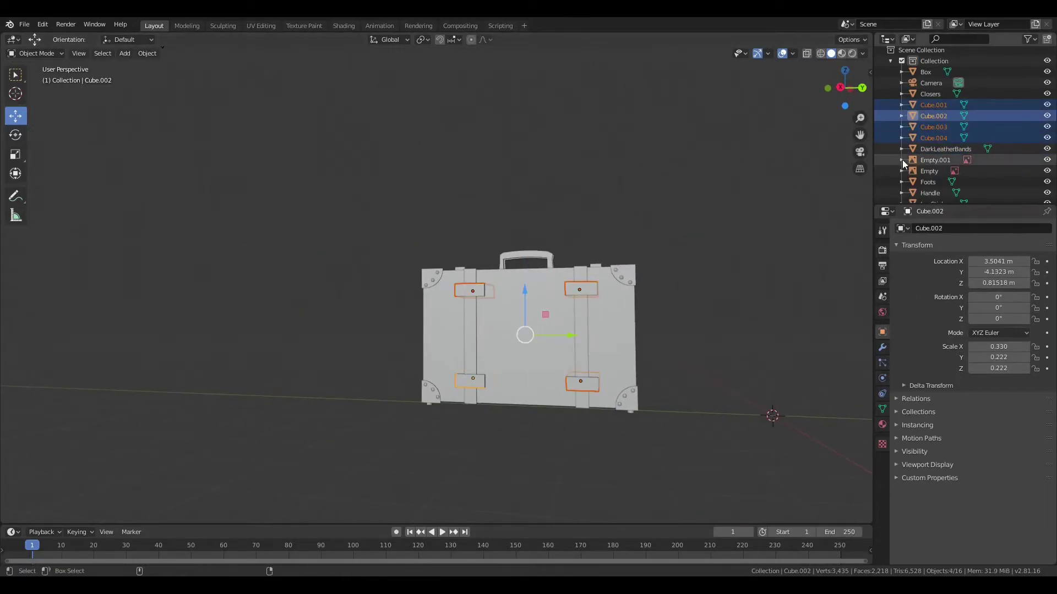
{"action": "key", "text": "ctrl+j"}
{"action": "type", "text": "CaseStaps"}
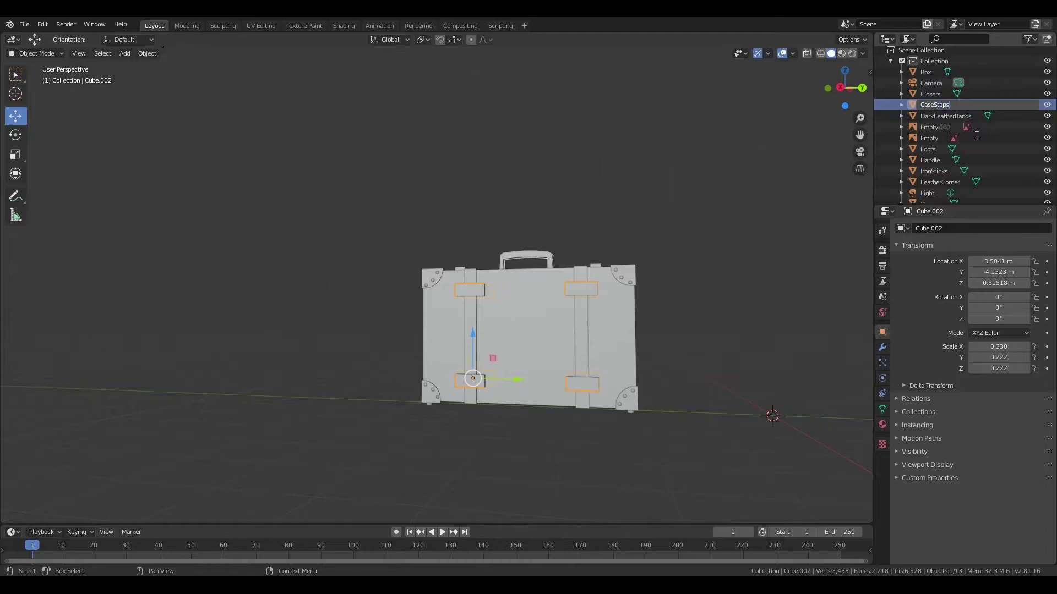
Create a new Case collection and move all the suitcase parts into it.
{"action": "right_click", "coordinate": [930, 73]}
{"action": "left_click", "coordinate": [937, 65]}
{"action": "double_click", "coordinate": [954, 71]}
{"action": "type", "text": "Case"}
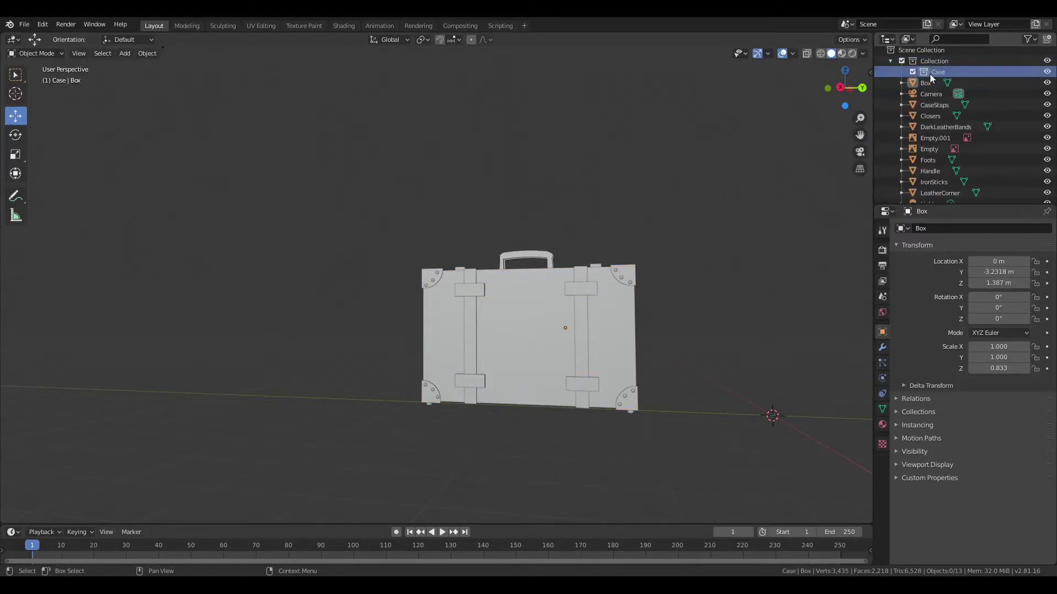
{"action": "left_click", "coordinate": [926, 83]}
{"action": "left_click", "coordinate": [939, 193], "text": "shift"}
{"action": "left_click", "coordinate": [931, 93], "text": "ctrl"}
{"action": "left_click", "coordinate": [935, 137], "text": "ctrl"}
{"action": "left_click_drag", "start_coordinate": [925, 83], "coordinate": [937, 72]}
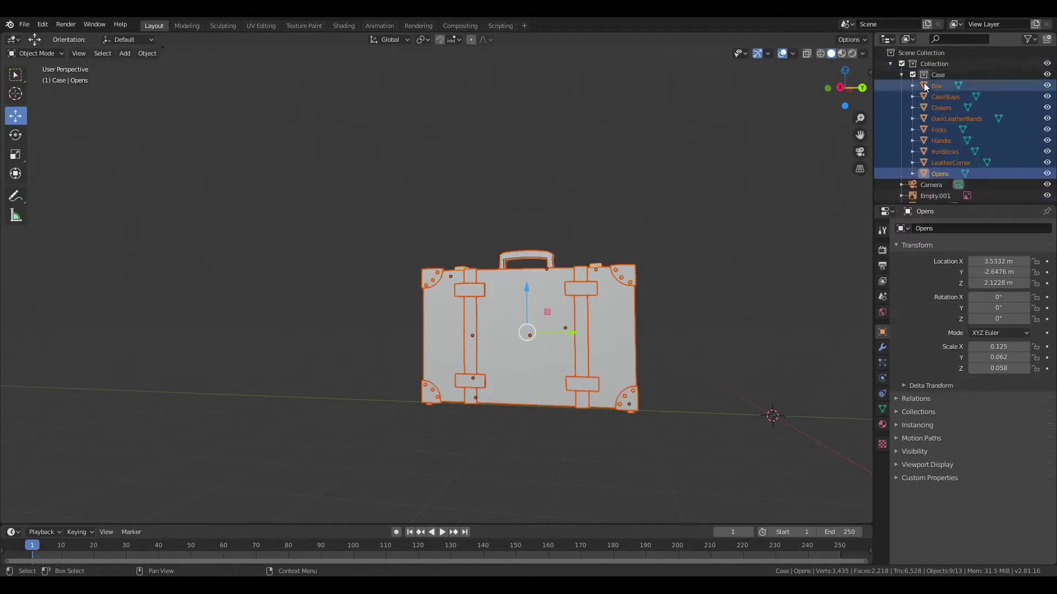
{"action": "left_click", "coordinate": [901, 63]}
{"action": "left_click", "coordinate": [901, 63]}
{"action": "left_click", "coordinate": [939, 147]}
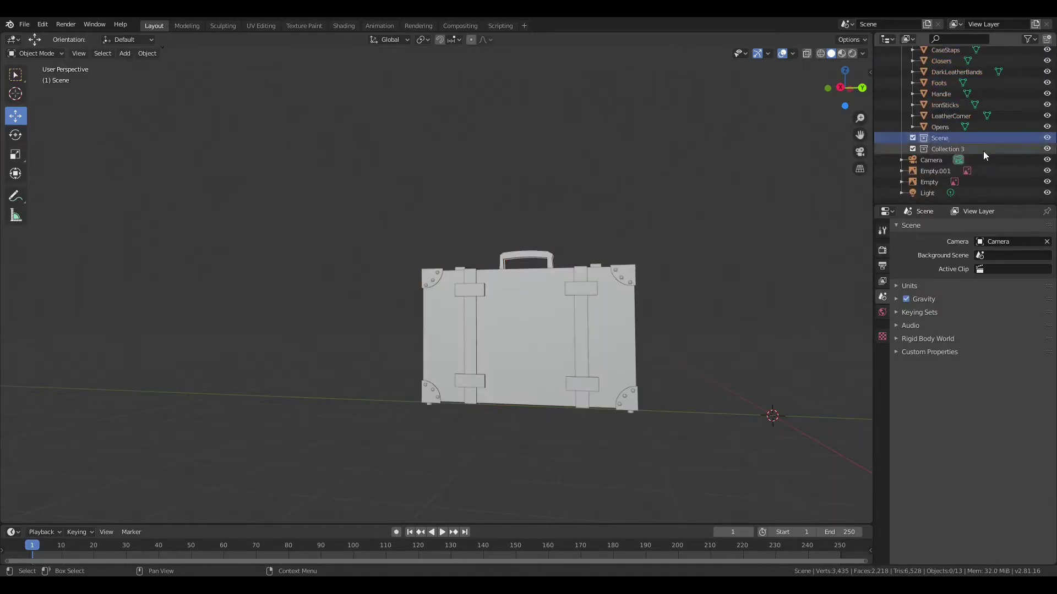
Select the light and move it to a new position above the suitcase.
{"action": "scroll", "coordinate": [914, 110], "scroll_direction": "up", "scroll_amount": 3}
{"action": "mouse_move", "coordinate": [778, 283]}
{"action": "middle_mouse_down"}
{"action": "mouse_move", "coordinate": [686, 309]}
{"action": "mouse_move", "coordinate": [776, 310]}
{"action": "middle_mouse_up"}
{"action": "scroll", "coordinate": [943, 191], "scroll_direction": "down", "scroll_amount": 3}
{"action": "left_click", "coordinate": [943, 190]}
{"action": "scroll", "coordinate": [478, 166], "scroll_direction": "down", "scroll_amount": 5}
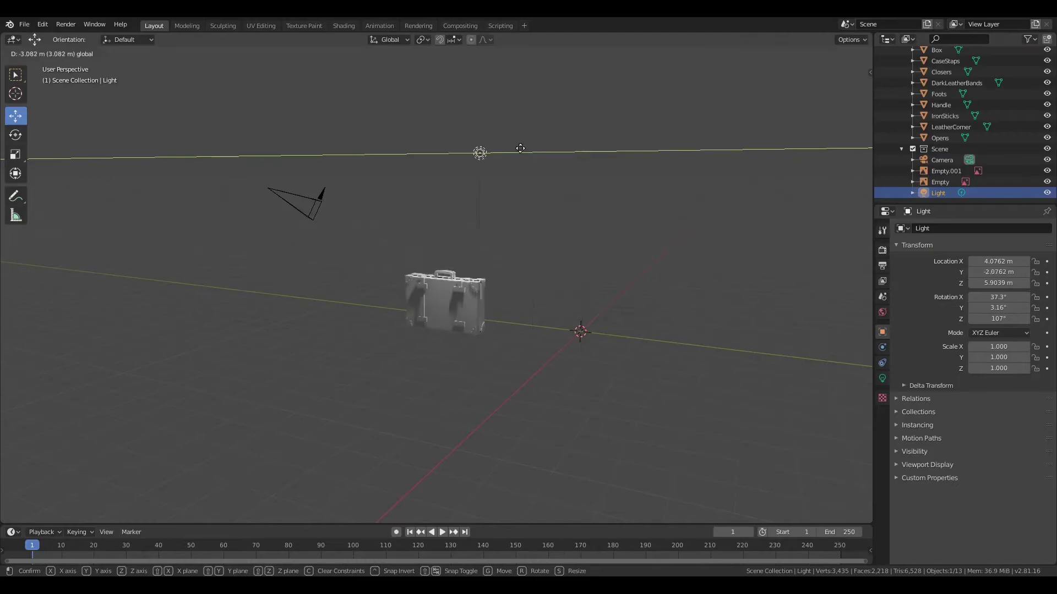
{"action": "left_click_drag", "start_coordinate": [479, 151], "coordinate": [471, 154]}
{"action": "mouse_move", "coordinate": [481, 157]}
{"action": "middle_mouse_down"}
{"action": "mouse_move", "coordinate": [499, 308]}
{"action": "mouse_move", "coordinate": [568, 295]}
{"action": "middle_mouse_up"}
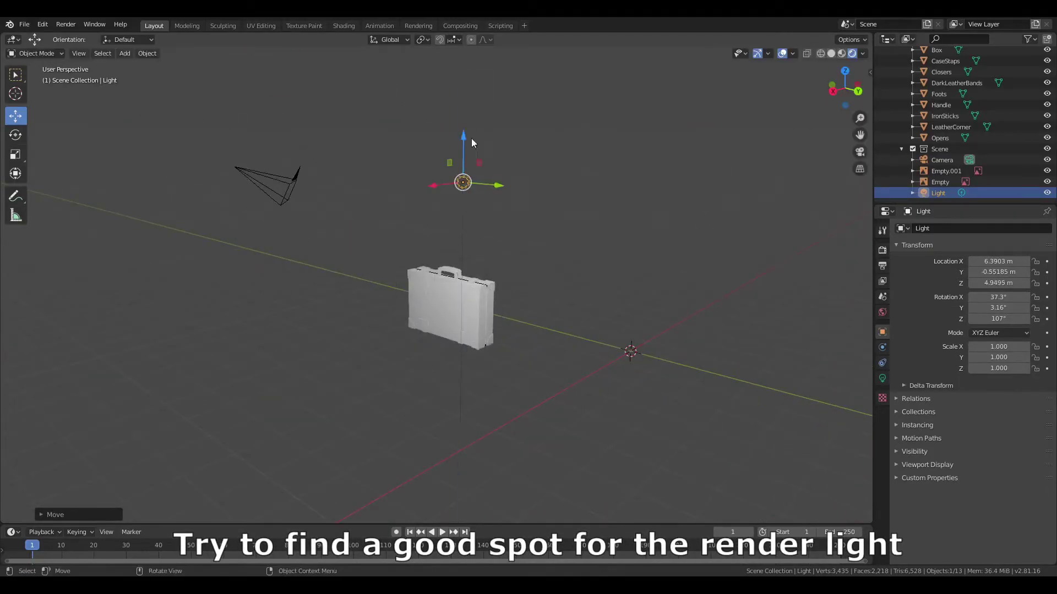
Fine-tune the light's position in front of the suitcase, then return to solid shading.
{"action": "left_click_drag", "start_coordinate": [462, 177], "coordinate": [561, 172]}
{"action": "scroll", "coordinate": [570, 397], "scroll_direction": "up", "scroll_amount": 8}
{"action": "middle_click_drag", "start_coordinate": [570, 398], "coordinate": [671, 397]}
{"action": "scroll", "coordinate": [671, 397], "scroll_direction": "down", "scroll_amount": 6}
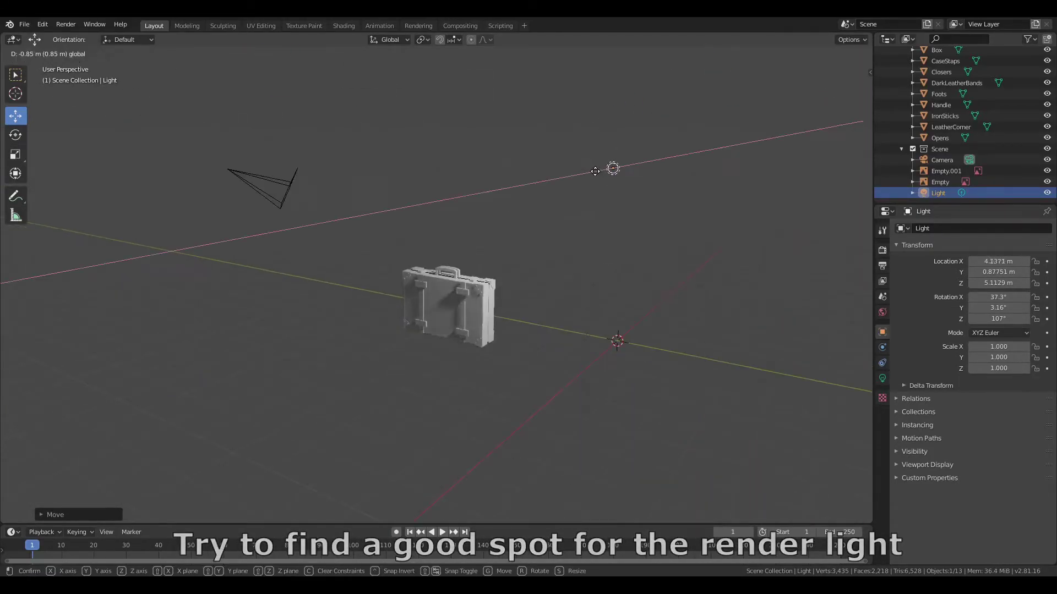
{"action": "scroll", "coordinate": [611, 378], "scroll_direction": "up", "scroll_amount": 5}
{"action": "mouse_move", "coordinate": [610, 378]}
{"action": "middle_mouse_down"}
{"action": "mouse_move", "coordinate": [440, 409]}
{"action": "mouse_move", "coordinate": [618, 305]}
{"action": "middle_mouse_up"}
{"action": "scroll", "coordinate": [440, 409], "scroll_direction": "down", "scroll_amount": 5}
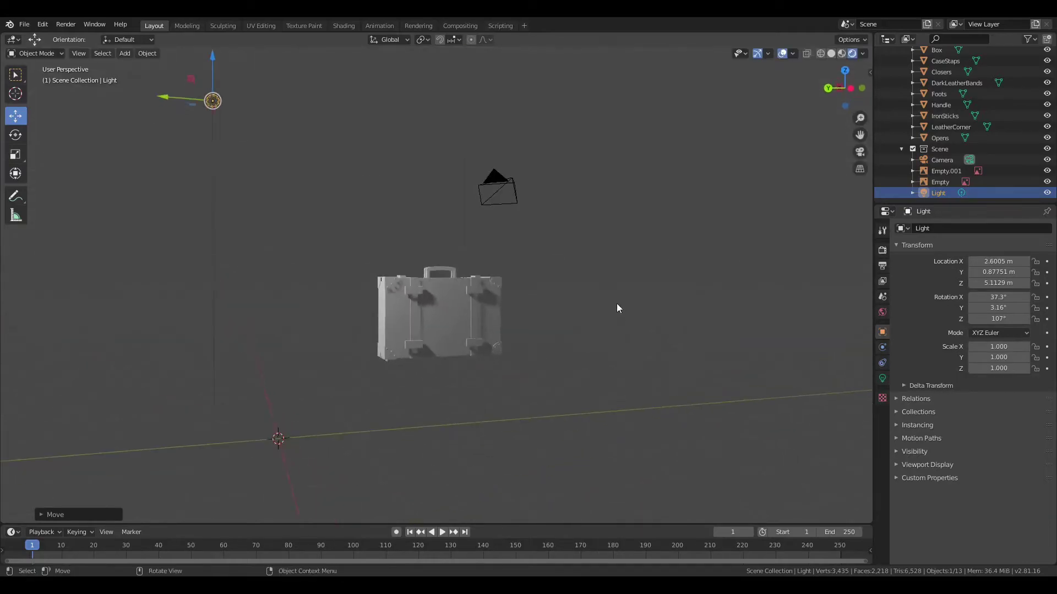
{"action": "left_click", "coordinate": [841, 54]}
{"action": "scroll", "coordinate": [618, 305], "scroll_direction": "up", "scroll_amount": 3}
{"action": "left_click", "coordinate": [831, 54]}
Add a new material slot to LeatherCorner and drop a brown BlenderKit leather material onto it.
{"action": "left_click", "coordinate": [950, 127]}
{"action": "key", "text": "n"}
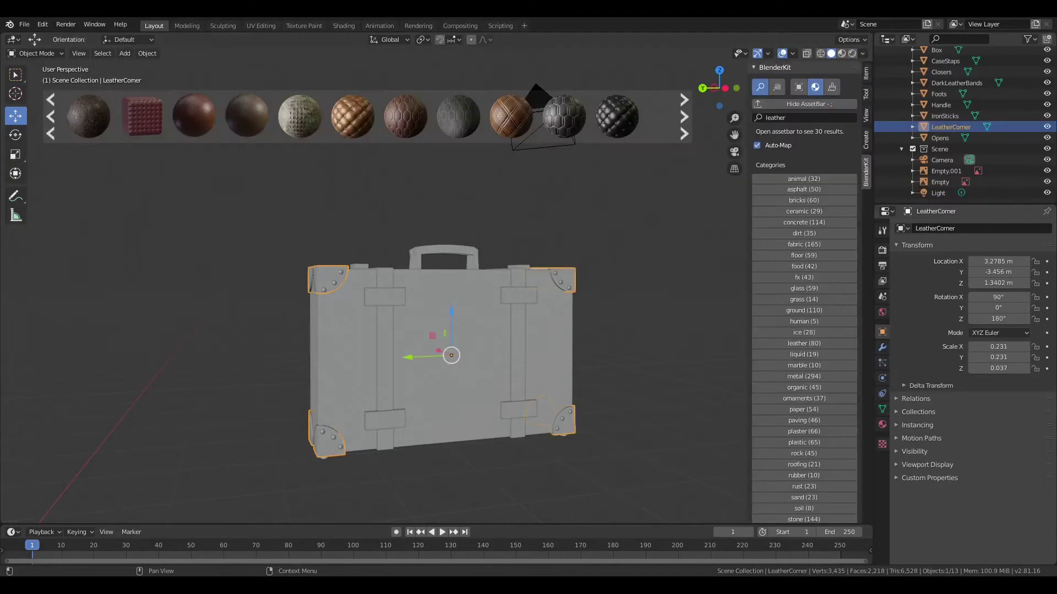
{"action": "left_click_drag", "start_coordinate": [465, 110], "coordinate": [484, 269]}
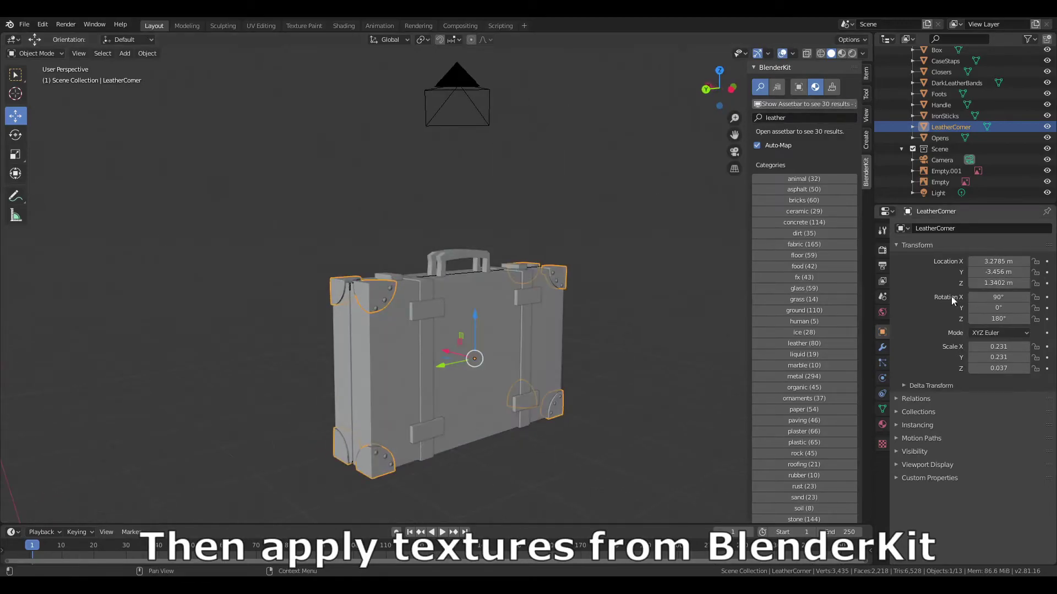
{"action": "left_click", "coordinate": [882, 424]}
{"action": "left_click", "coordinate": [955, 276]}
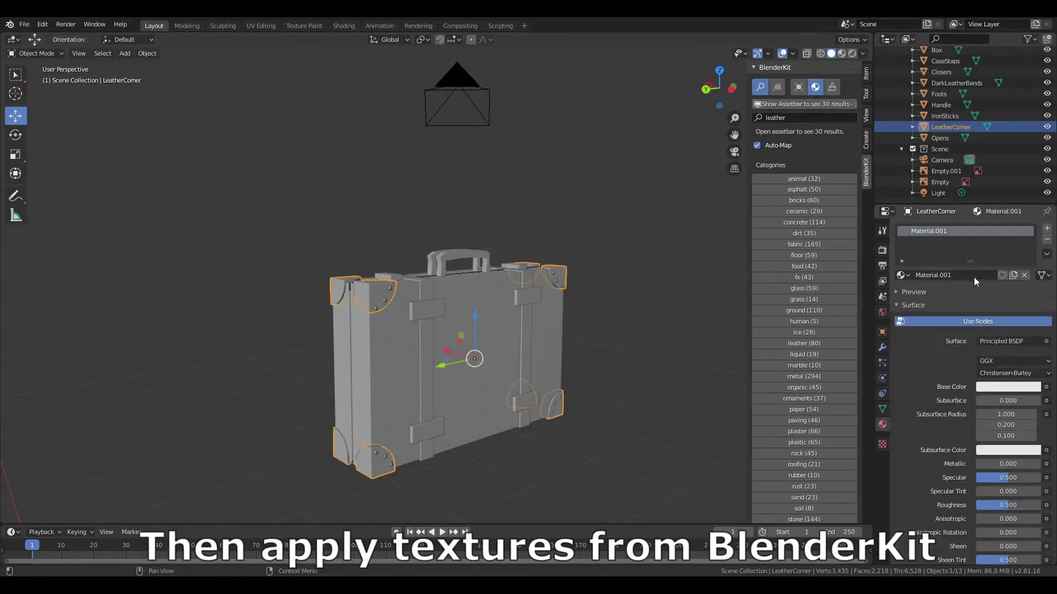
{"action": "left_click", "coordinate": [804, 103]}
{"action": "left_click_drag", "start_coordinate": [600, 110], "coordinate": [444, 240]}
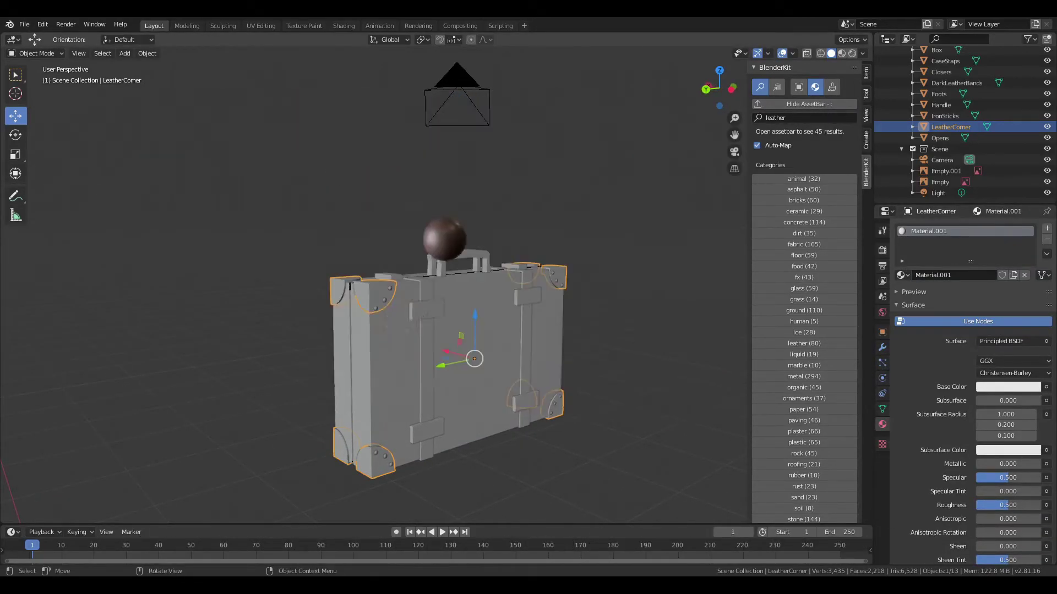
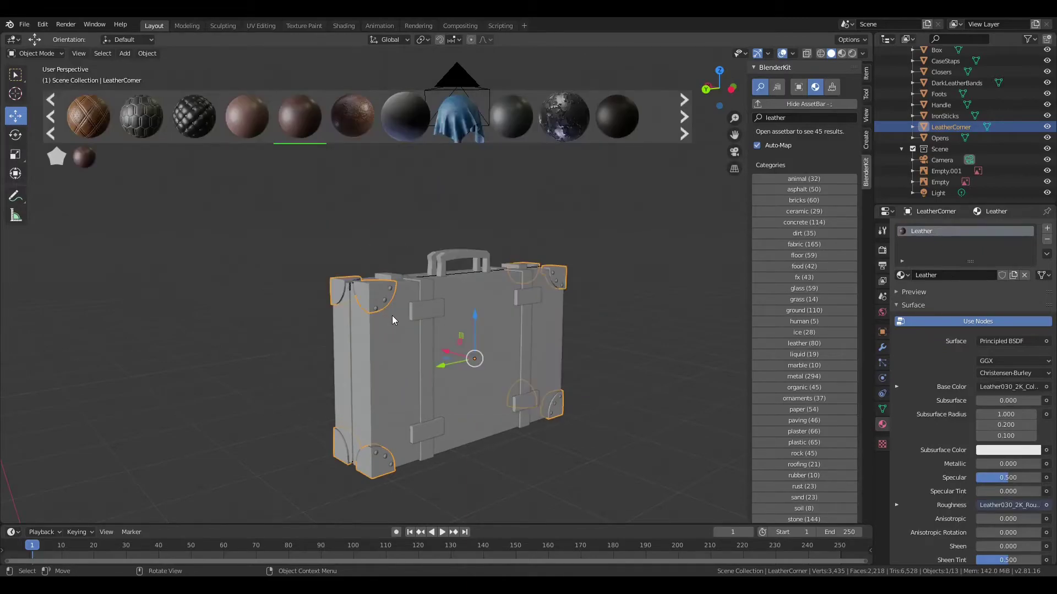
Switch to Material Preview and apply a dark BlenderKit leather to the suitcase corners.
{"action": "left_click", "coordinate": [841, 53]}
{"action": "left_click_drag", "start_coordinate": [247, 116], "coordinate": [404, 282]}
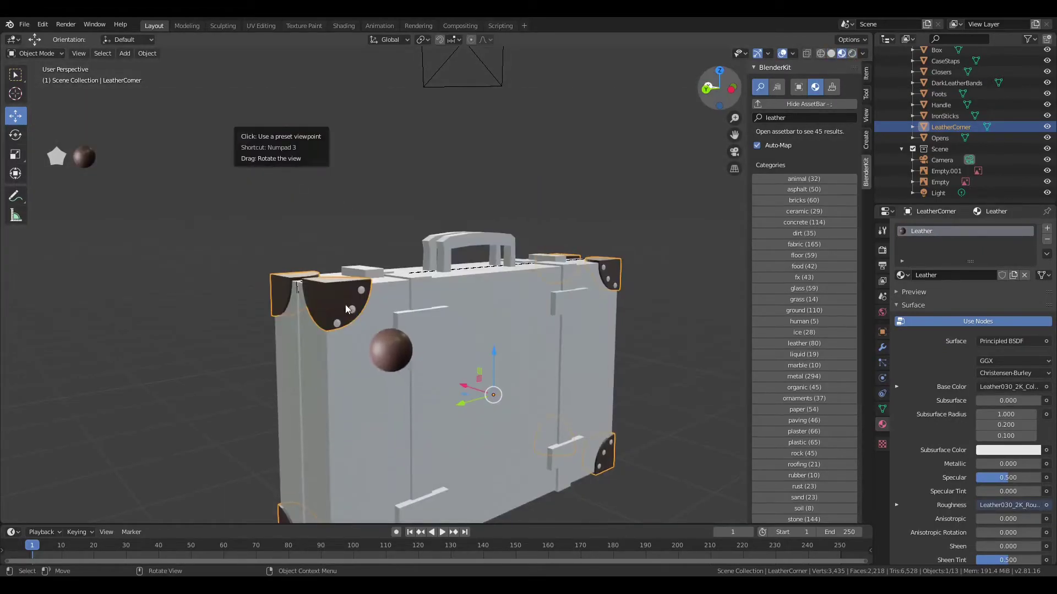
{"action": "scroll", "coordinate": [414, 277], "scroll_direction": "up", "scroll_amount": 2}
{"action": "scroll", "coordinate": [560, 211], "scroll_direction": "down", "scroll_amount": 2}
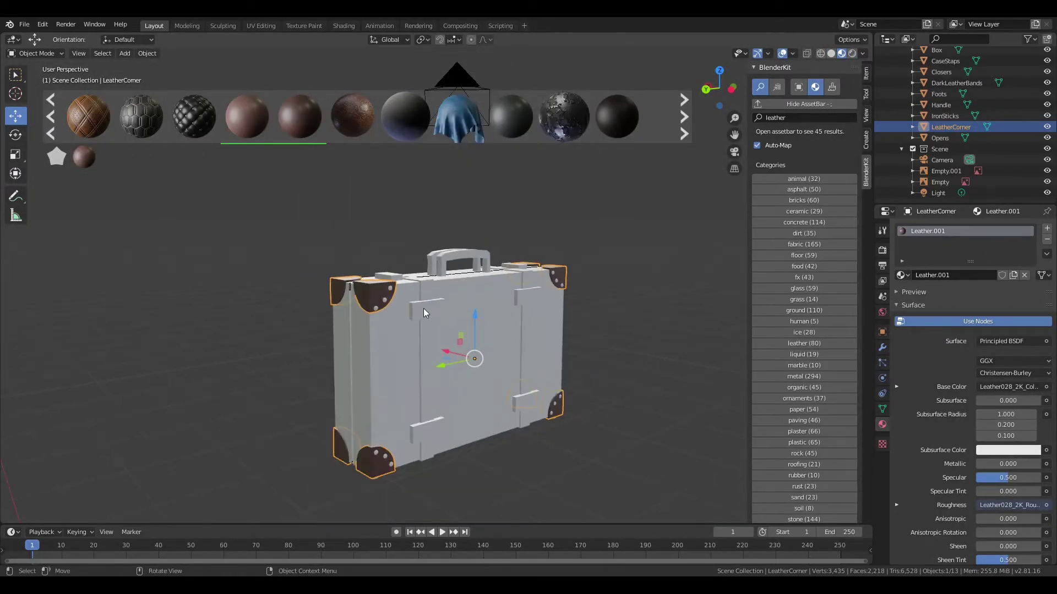
Search 'iron' and apply a brushed steel material to the suitcase straps.
{"action": "left_click", "coordinate": [527, 297]}
{"action": "left_click", "coordinate": [803, 118]}
{"action": "type", "text": "iron"}
{"action": "key", "text": "Return"}
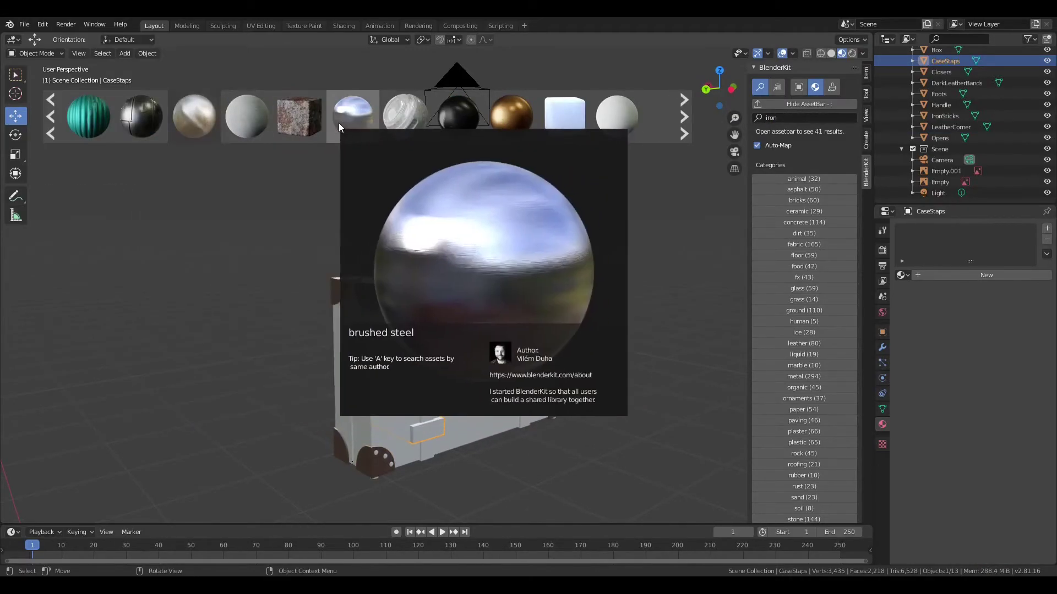
{"action": "left_click_drag", "start_coordinate": [352, 116], "coordinate": [444, 322]}
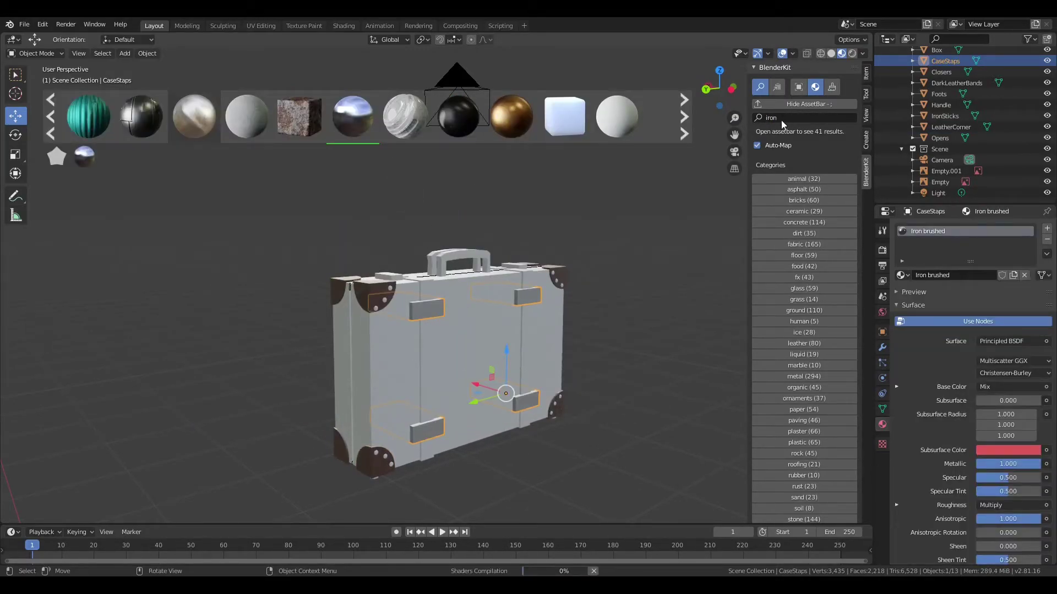
{"action": "middle_click_drag", "start_coordinate": [273, 243], "coordinate": [352, 254]}
{"action": "left_click", "coordinate": [457, 258]}
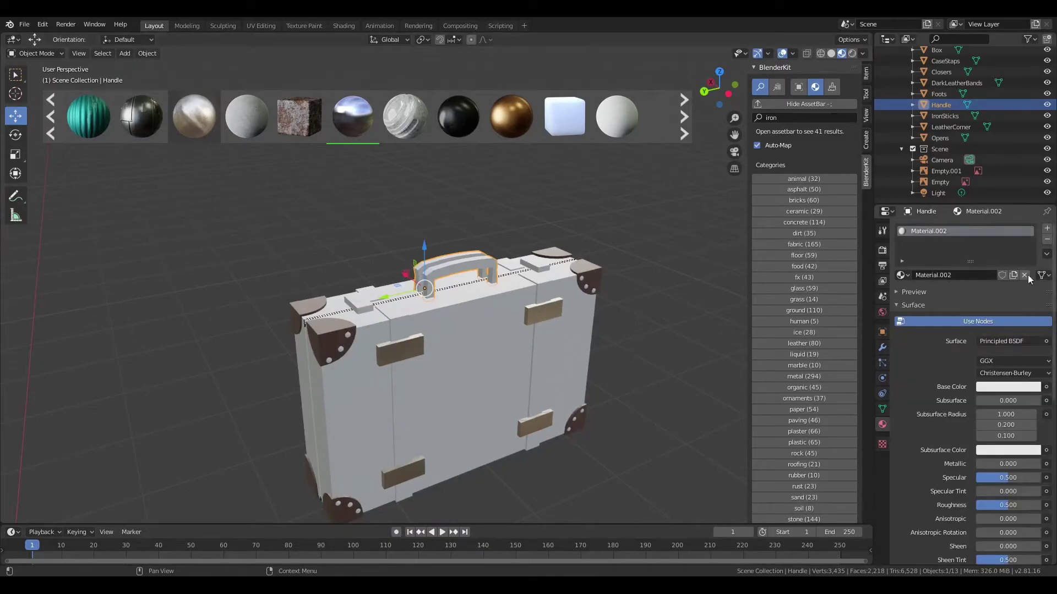
Frame the handle and edit its faces in X-ray to reach hidden geometry.
{"action": "key", "text": "KP_Decimal"}
{"action": "key", "text": "Tab"}
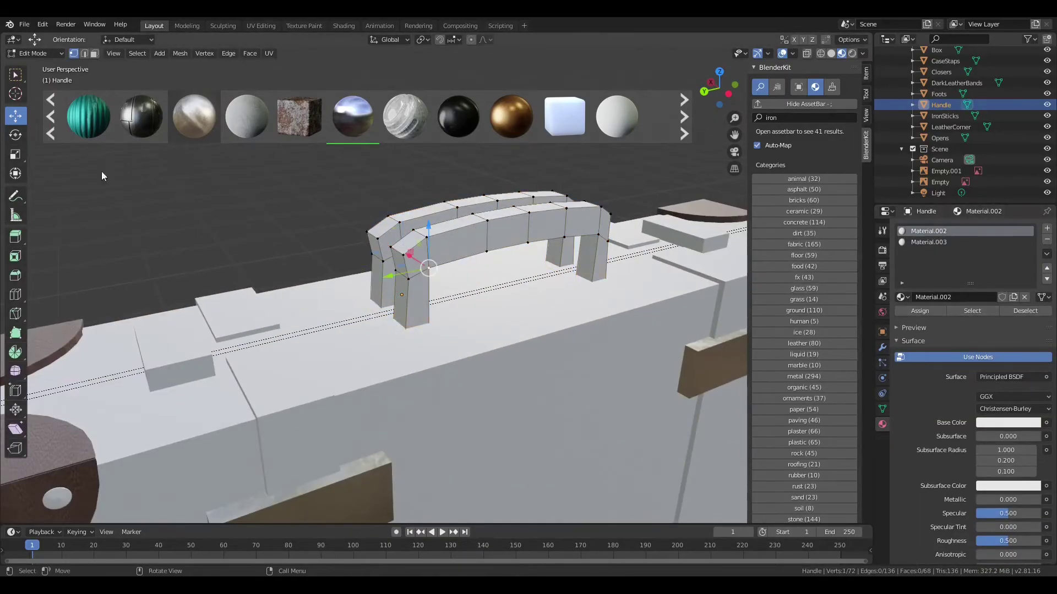
{"action": "key", "text": "3"}
{"action": "middle_click_drag", "start_coordinate": [102, 176], "coordinate": [520, 291]}
{"action": "key", "text": "alt+z"}
{"action": "left_click", "coordinate": [978, 311]}
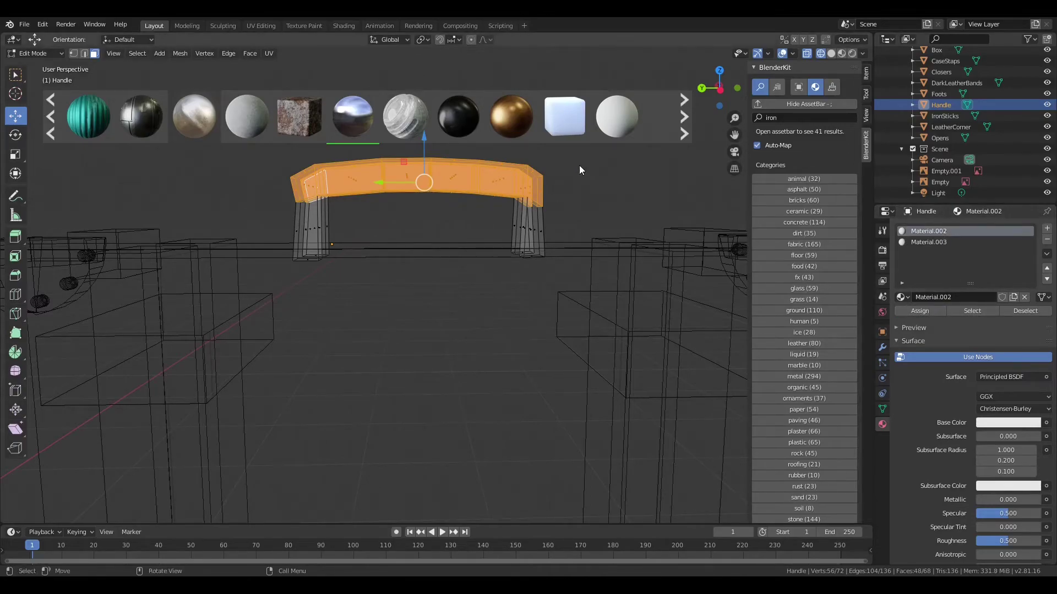
{"action": "middle_click_drag", "start_coordinate": [580, 167], "coordinate": [495, 220]}
{"action": "key", "text": "alt+a"}
Assign the handle legs to Material.003 and keep the grip on Material.002.
{"action": "left_click", "coordinate": [928, 242]}
{"action": "middle_click_drag", "start_coordinate": [677, 201], "coordinate": [660, 154]}
{"action": "left_click", "coordinate": [972, 311]}
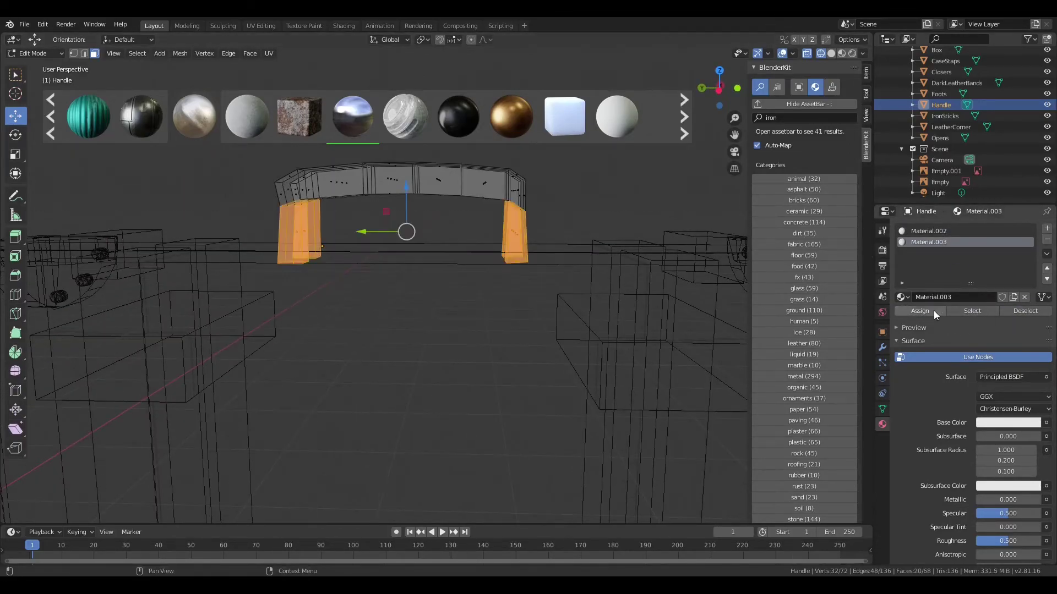
{"action": "left_click", "coordinate": [928, 231]}
{"action": "left_click", "coordinate": [958, 311]}
{"action": "left_click", "coordinate": [936, 231]}
{"action": "left_click_drag", "start_coordinate": [718, 88], "coordinate": [710, 97]}
{"action": "left_click", "coordinate": [841, 53]}
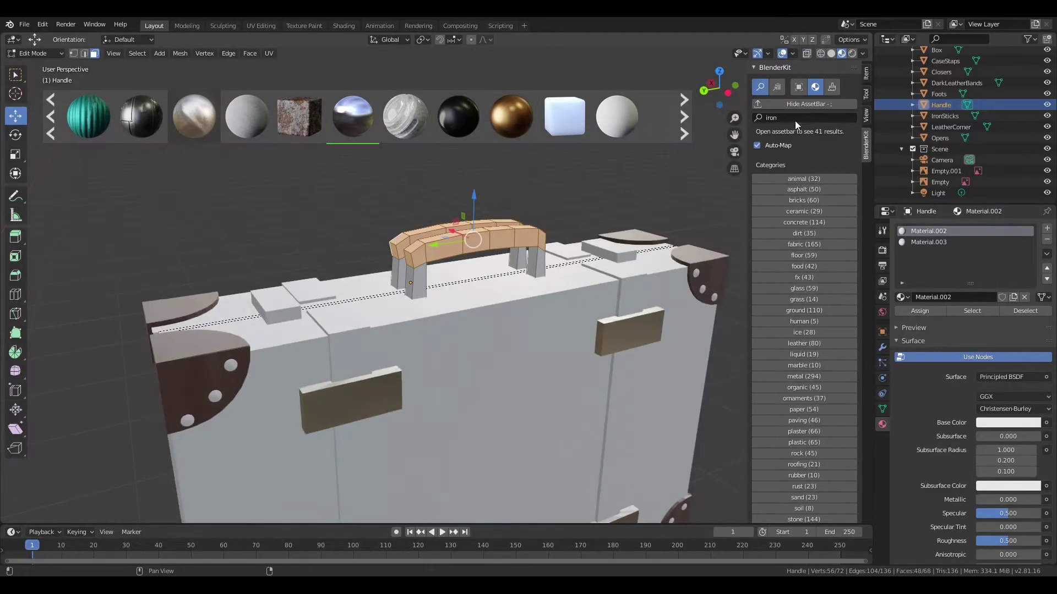
{"action": "type", "text": "leather"}
{"action": "key", "text": "Tab"}
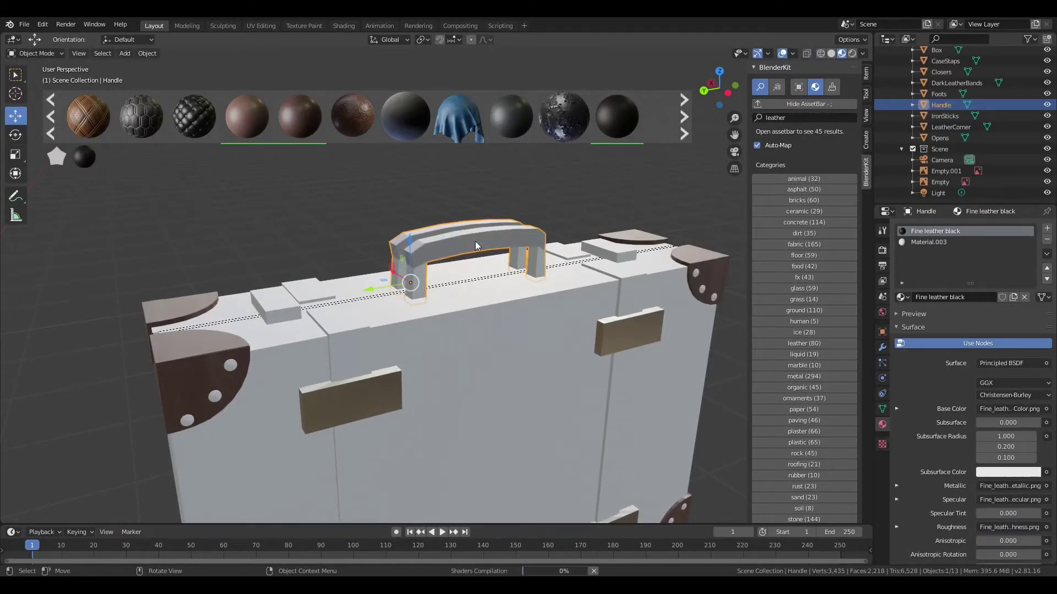
Apply dark leather to the suitcase bands and search wood materials for the body.
{"action": "scroll", "coordinate": [440, 331], "scroll_direction": "down", "scroll_amount": 3}
{"action": "left_click_drag", "start_coordinate": [273, 127], "coordinate": [388, 440]}
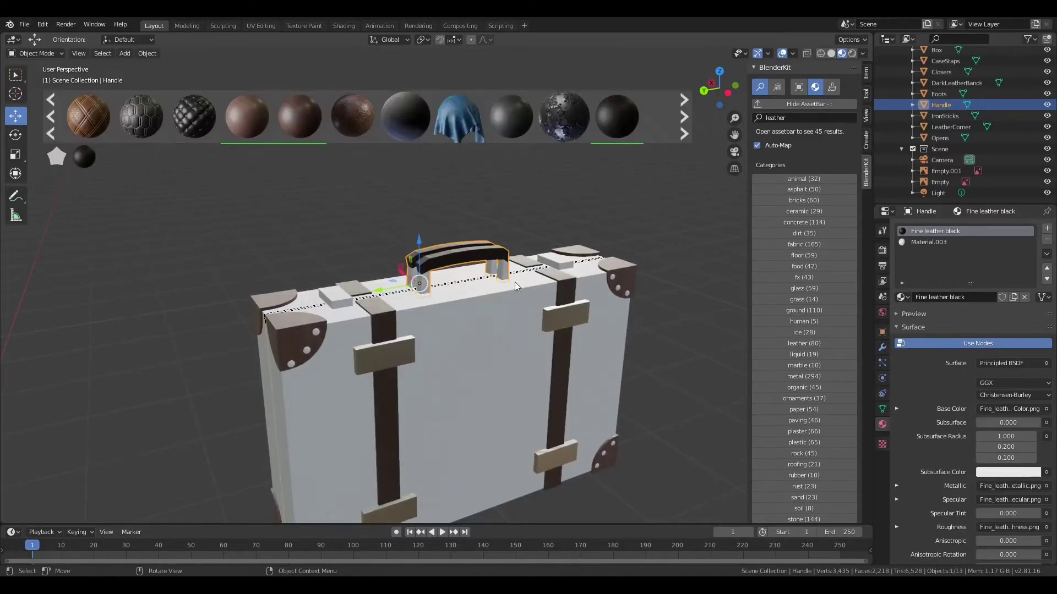
{"action": "left_click", "coordinate": [312, 416]}
{"action": "type", "text": "d"}
{"action": "key", "text": "Return"}
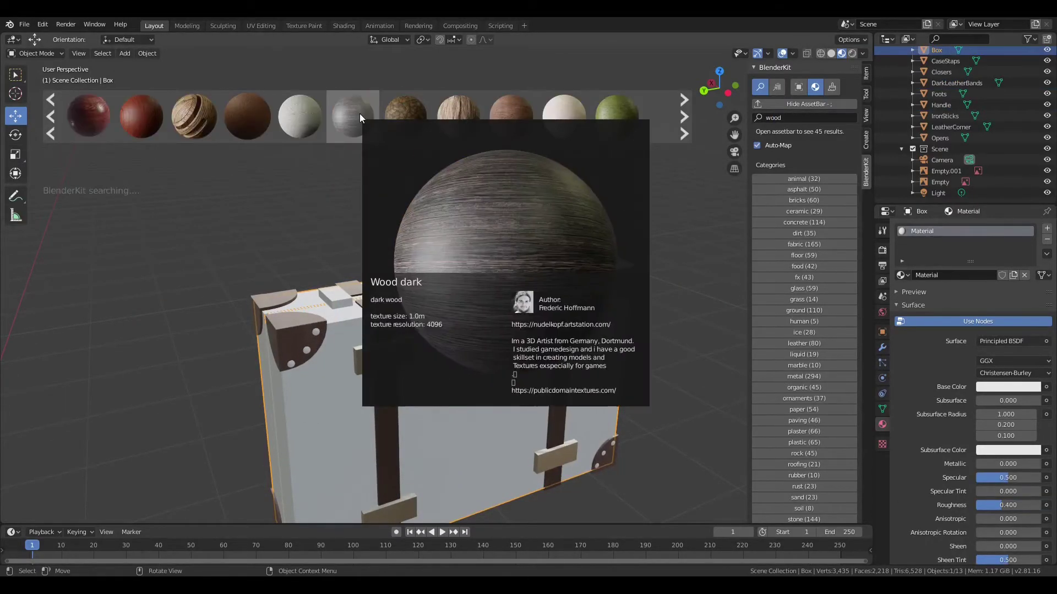
{"action": "scroll", "coordinate": [580, 121], "scroll_direction": "down", "scroll_amount": 6}
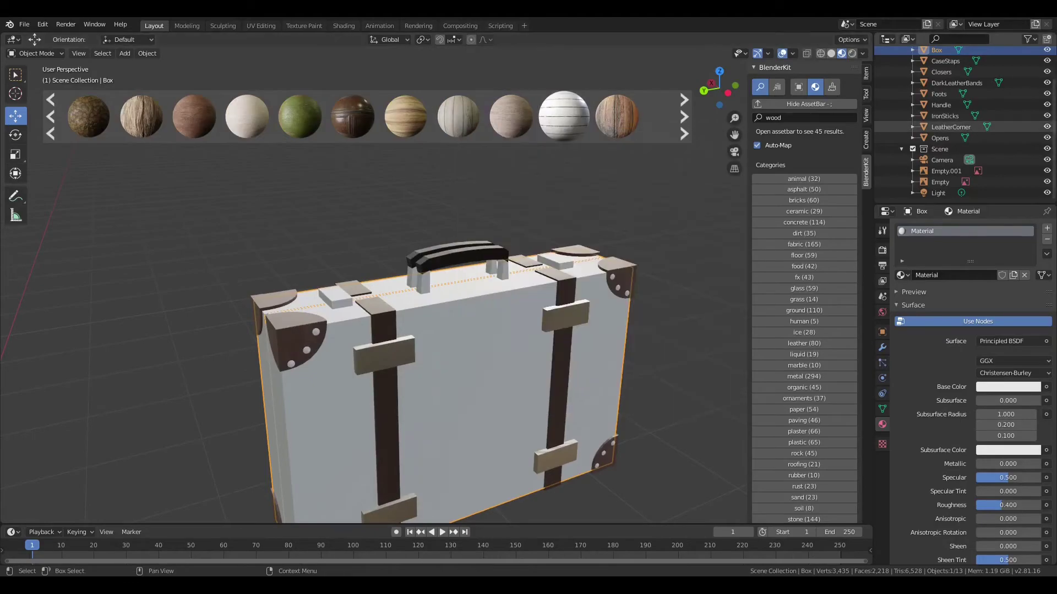
Search 'iron' and drop a metal material onto the suitcase clasps.
{"action": "type", "text": "iron"}
{"action": "key", "text": "Return"}
{"action": "left_click_drag", "start_coordinate": [474, 108], "coordinate": [349, 290]}
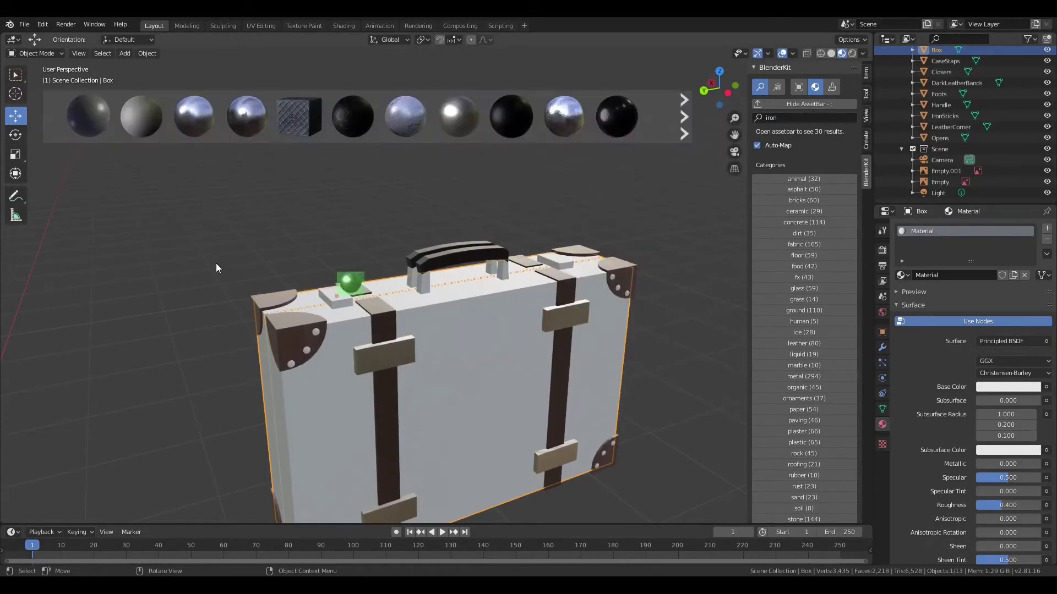
{"action": "mouse_move", "coordinate": [235, 279]}
{"action": "middle_mouse_down"}
{"action": "mouse_move", "coordinate": [651, 351]}
{"action": "mouse_move", "coordinate": [529, 390]}
{"action": "middle_mouse_up"}
Reposition the point light and orbit around the suitcase, including its underside.
{"action": "scroll", "coordinate": [529, 391], "scroll_direction": "down", "scroll_amount": 5}
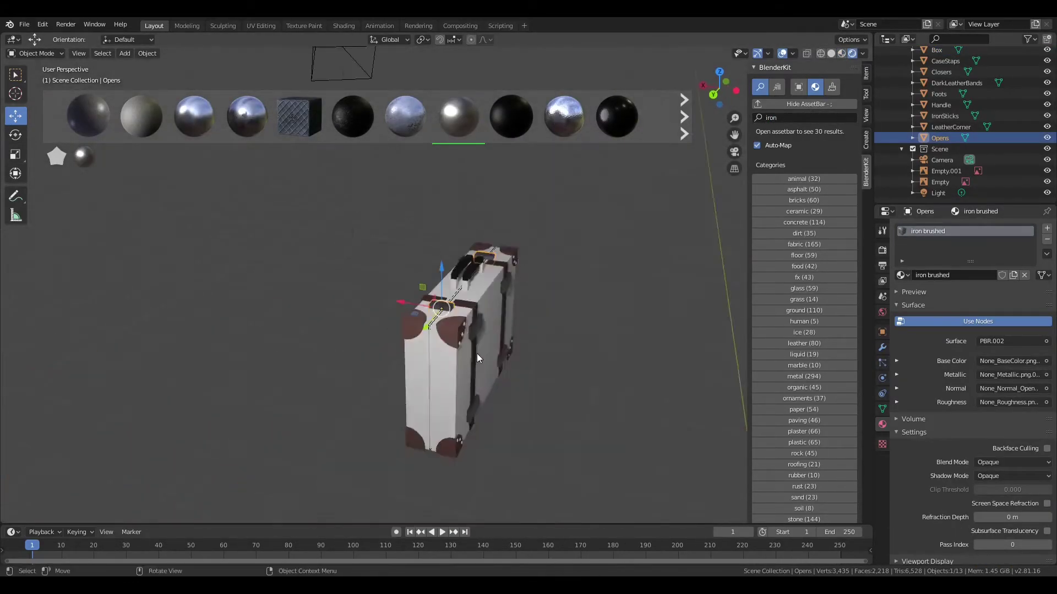
{"action": "left_click_drag", "start_coordinate": [477, 353], "coordinate": [446, 237]}
{"action": "scroll", "coordinate": [446, 237], "scroll_direction": "up", "scroll_amount": 10}
{"action": "mouse_move", "coordinate": [446, 237]}
{"action": "middle_mouse_down"}
{"action": "mouse_move", "coordinate": [458, 378]}
{"action": "mouse_move", "coordinate": [269, 388]}
{"action": "middle_mouse_up"}
{"action": "mouse_move", "coordinate": [534, 425]}
{"action": "middle_mouse_down"}
{"action": "mouse_move", "coordinate": [554, 398]}
{"action": "mouse_move", "coordinate": [476, 390]}
{"action": "mouse_move", "coordinate": [352, 287]}
{"action": "middle_mouse_up"}
{"action": "middle_click_drag", "start_coordinate": [236, 120], "coordinate": [562, 113]}
{"action": "scroll", "coordinate": [563, 113], "scroll_direction": "down", "scroll_amount": 5}
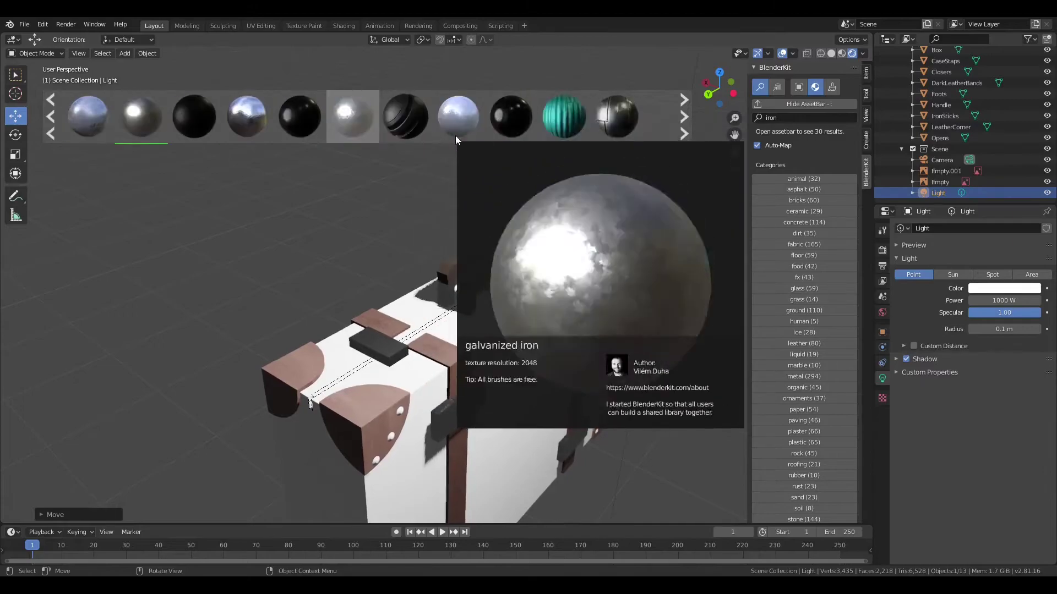
{"action": "mouse_move", "coordinate": [431, 100]}
{"action": "middle_mouse_down"}
{"action": "mouse_move", "coordinate": [524, 331]}
{"action": "mouse_move", "coordinate": [791, 123]}
{"action": "middle_mouse_up"}
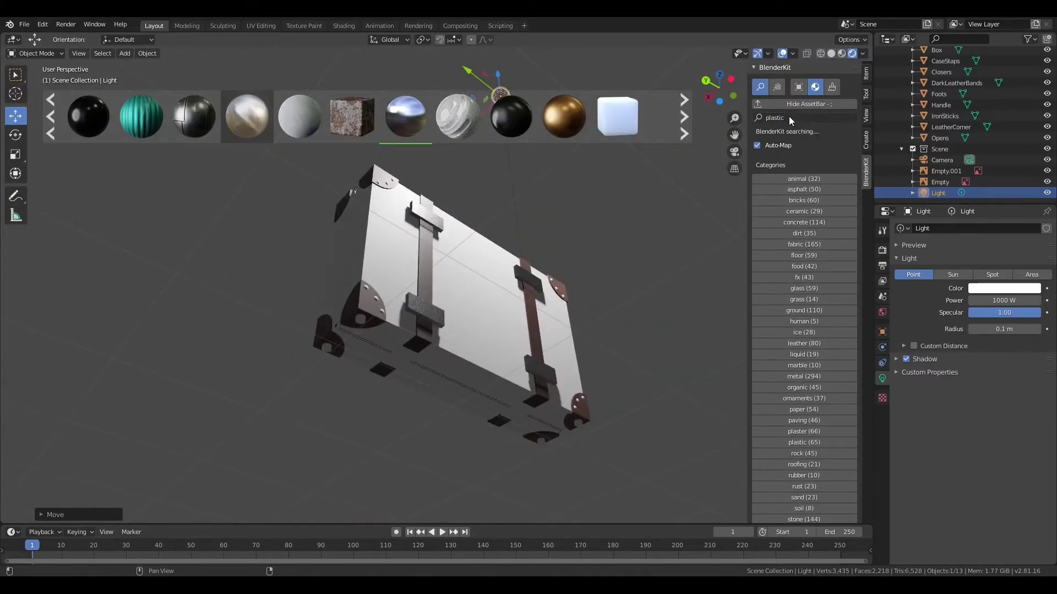
{"action": "scroll", "coordinate": [471, 111], "scroll_direction": "down", "scroll_amount": 3}
Drop a black plastic material on the suitcase and search light leather materials.
{"action": "left_click_drag", "start_coordinate": [514, 116], "coordinate": [406, 365]}
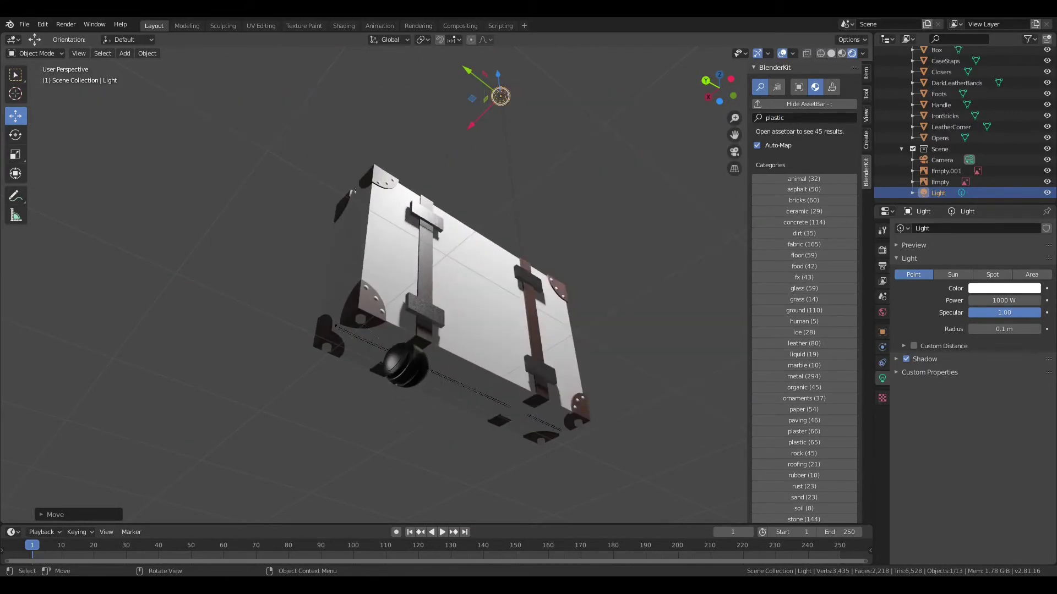
{"action": "middle_click_drag", "start_coordinate": [367, 355], "coordinate": [382, 410]}
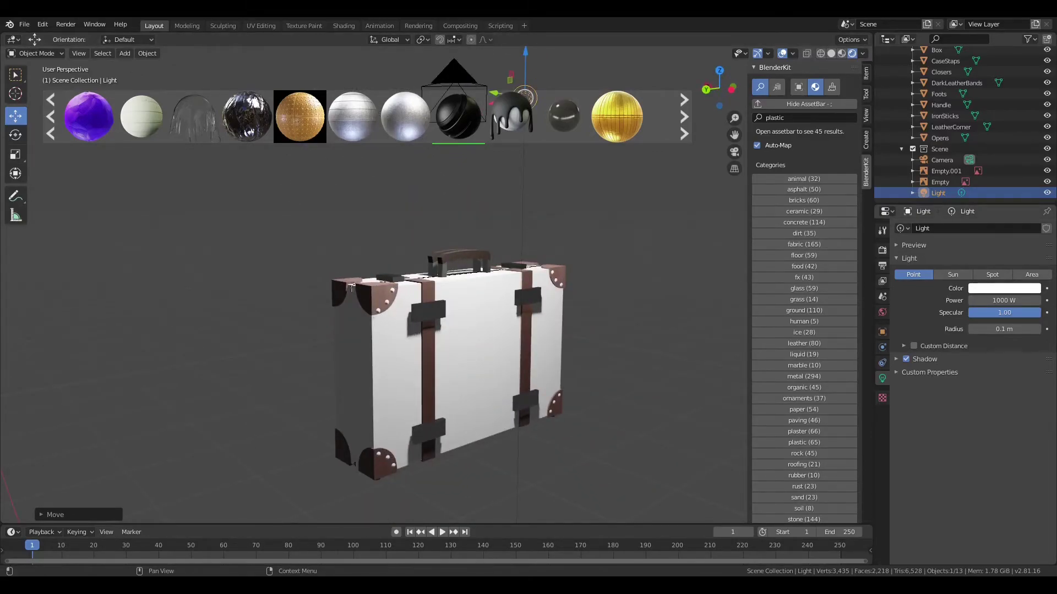
{"action": "scroll", "coordinate": [353, 287], "scroll_direction": "up", "scroll_amount": 2}
{"action": "type", "text": "ght"}
{"action": "key", "text": "Return"}
{"action": "right_click", "coordinate": [299, 173]}
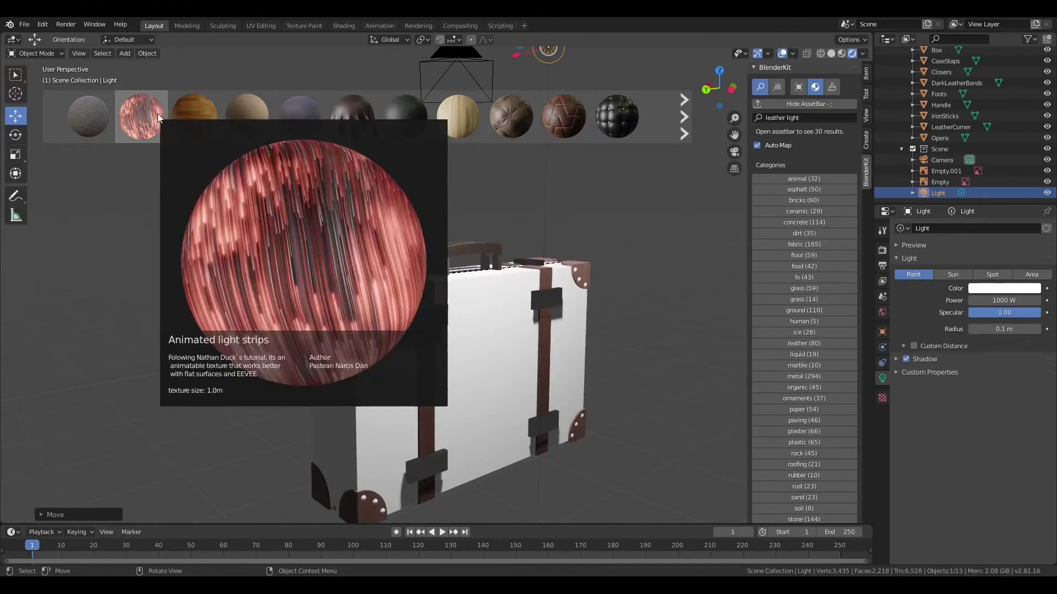
{"action": "scroll", "coordinate": [158, 113], "scroll_direction": "down", "scroll_amount": 2}
Apply Leather triangle to the body, Procedural leather to the handle, Leather embose to corners.
{"action": "left_click_drag", "start_coordinate": [572, 125], "coordinate": [375, 361]}
{"action": "scroll", "coordinate": [617, 130], "scroll_direction": "down", "scroll_amount": 3}
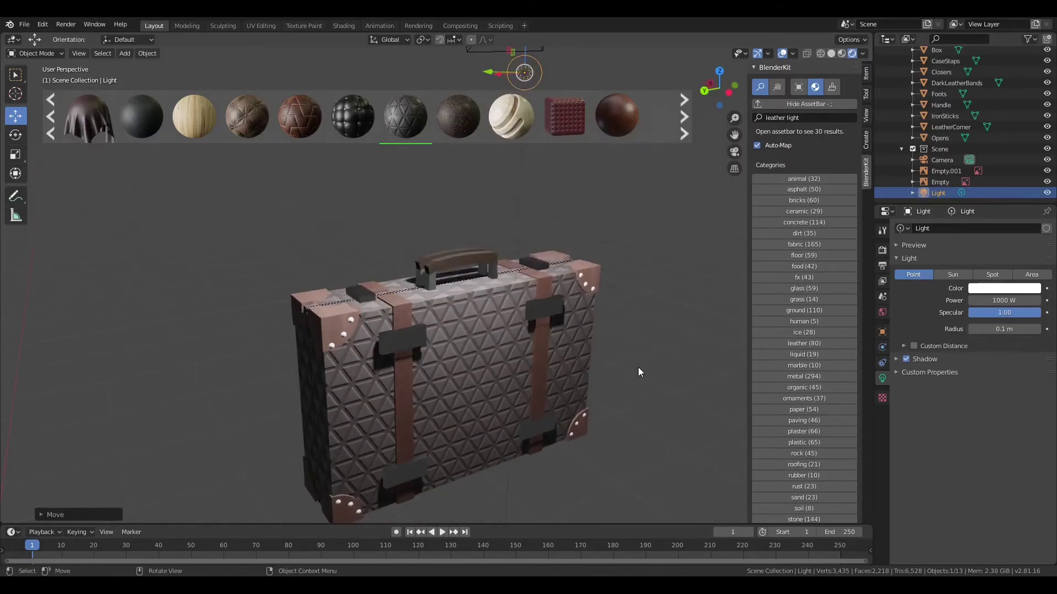
{"action": "mouse_move", "coordinate": [451, 110]}
{"action": "left_mouse_down"}
{"action": "mouse_move", "coordinate": [513, 150]}
{"action": "mouse_move", "coordinate": [459, 259]}
{"action": "left_mouse_up"}
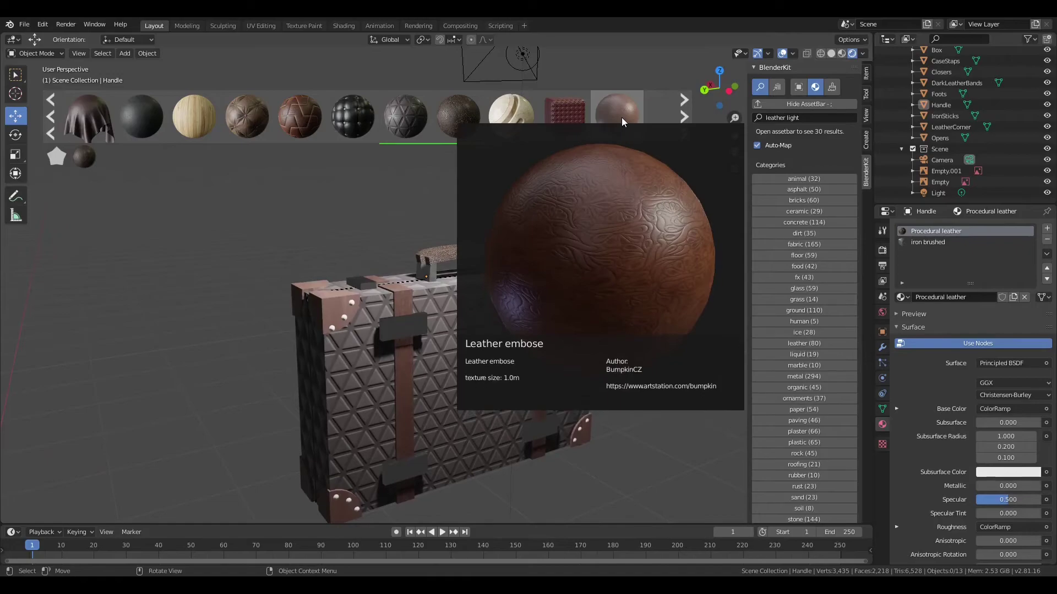
{"action": "left_click_drag", "start_coordinate": [616, 115], "coordinate": [334, 285]}
{"action": "scroll", "coordinate": [603, 118], "scroll_direction": "down", "scroll_amount": 3}
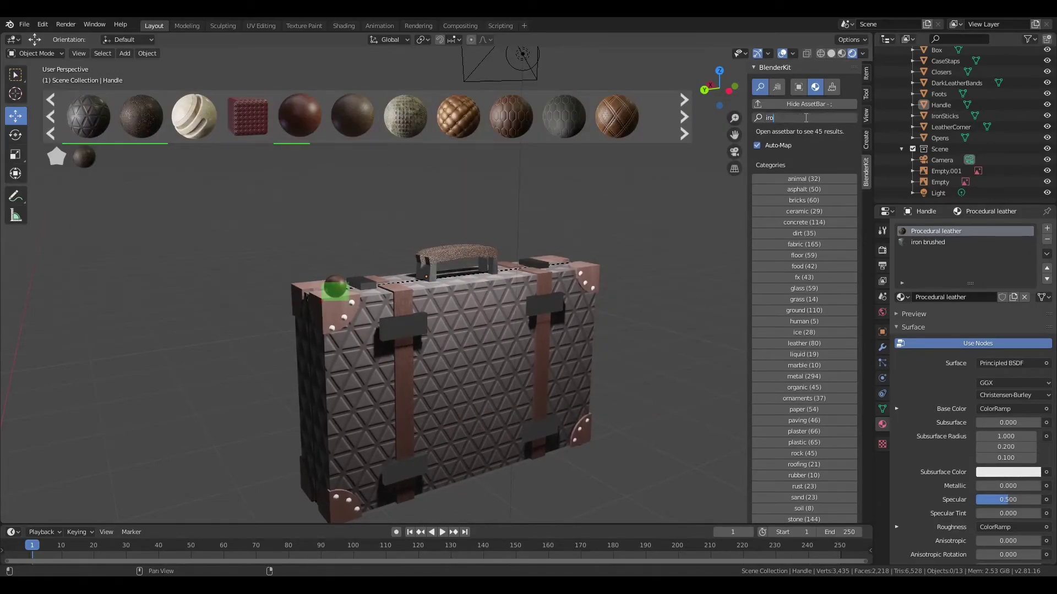
{"action": "left_click_drag", "start_coordinate": [247, 117], "coordinate": [268, 338]}
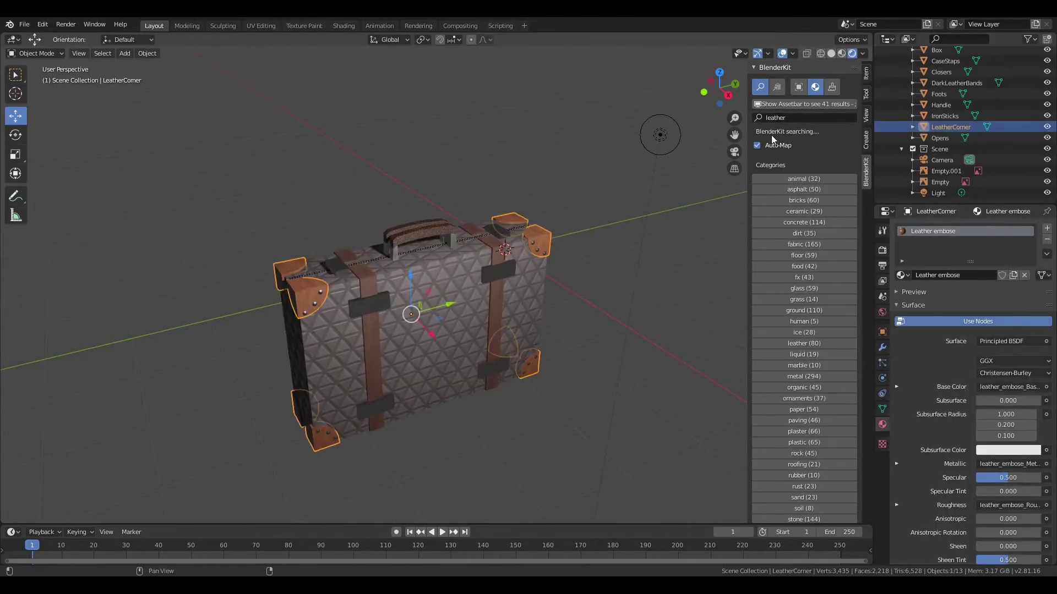
Show the BlenderKit results and drop the Leather Shader material onto the corner pieces.
{"action": "key", "text": "semicolon"}
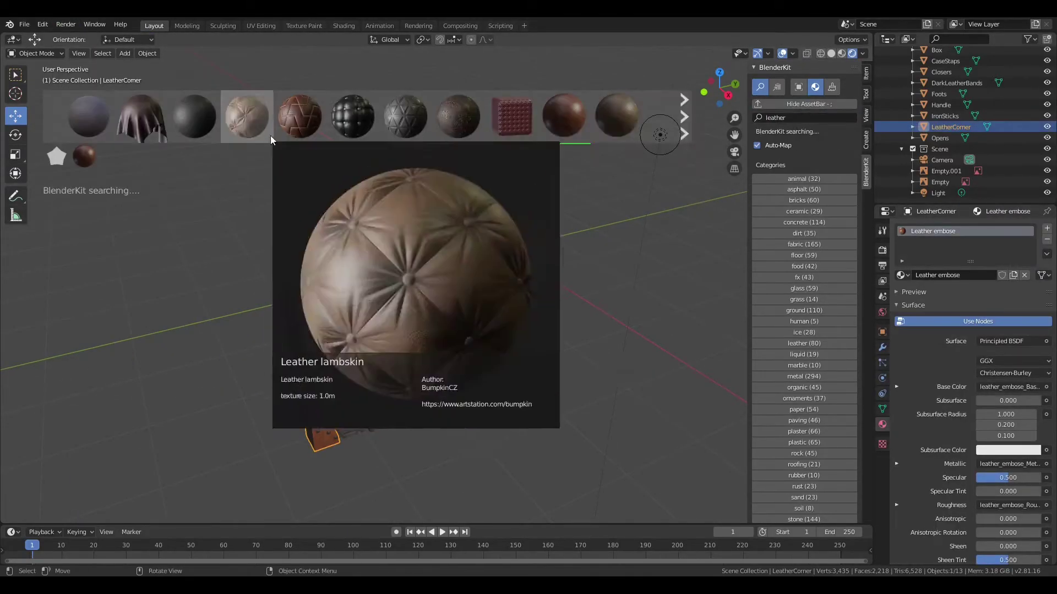
{"action": "scroll", "coordinate": [438, 129], "scroll_direction": "down", "scroll_amount": 3}
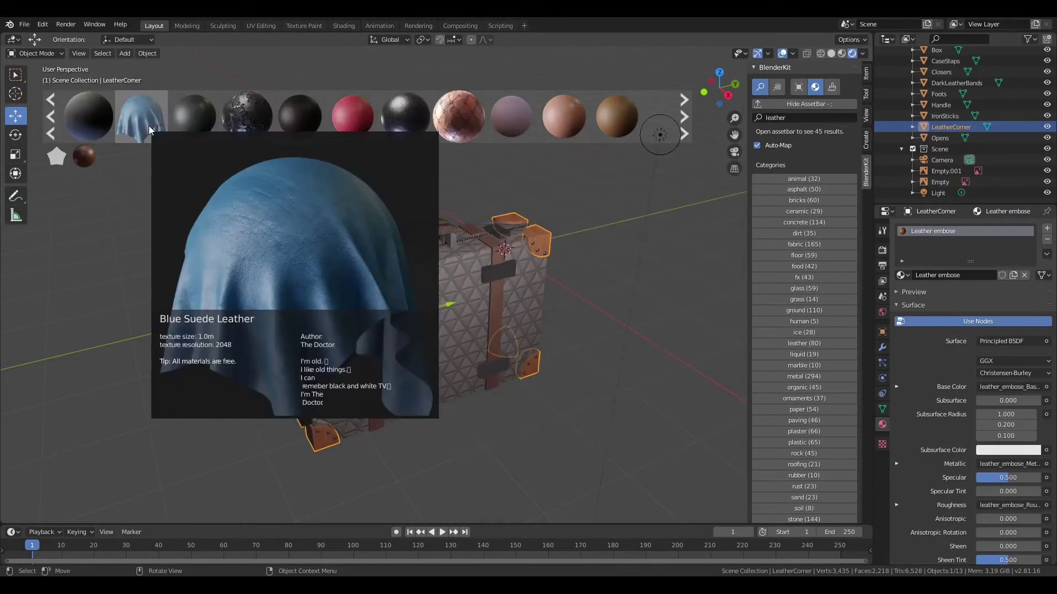
{"action": "scroll", "coordinate": [435, 129], "scroll_direction": "down", "scroll_amount": 3}
{"action": "scroll", "coordinate": [432, 128], "scroll_direction": "down", "scroll_amount": 3}
{"action": "scroll", "coordinate": [427, 129], "scroll_direction": "down", "scroll_amount": 3}
{"action": "left_click_drag", "start_coordinate": [427, 129], "coordinate": [300, 292]}
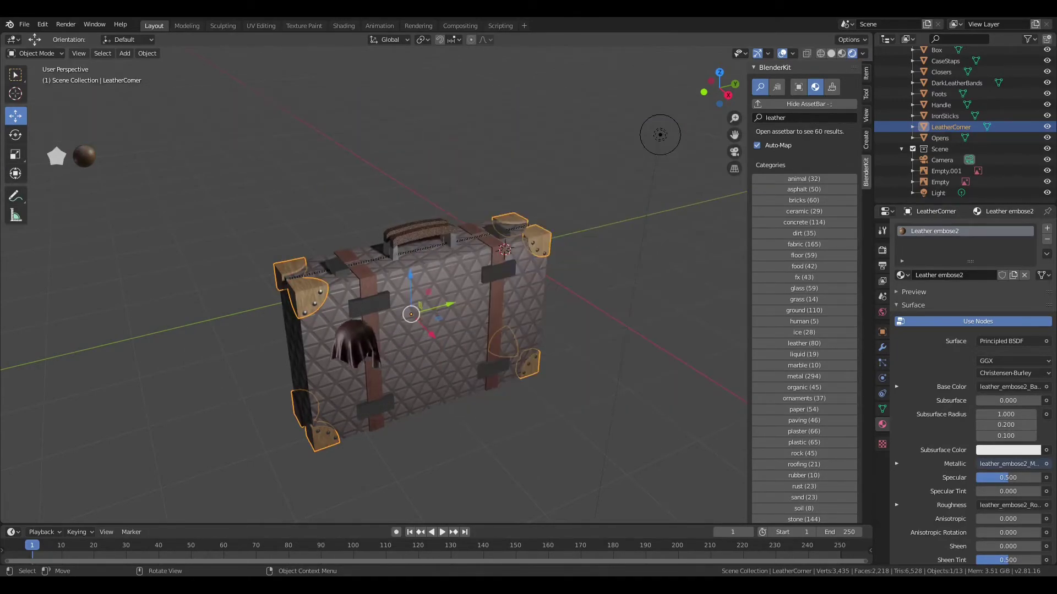
Orbit to the suitcase's side and select the straps, browsing the asset results.
{"action": "middle_click_drag", "start_coordinate": [188, 334], "coordinate": [533, 338]}
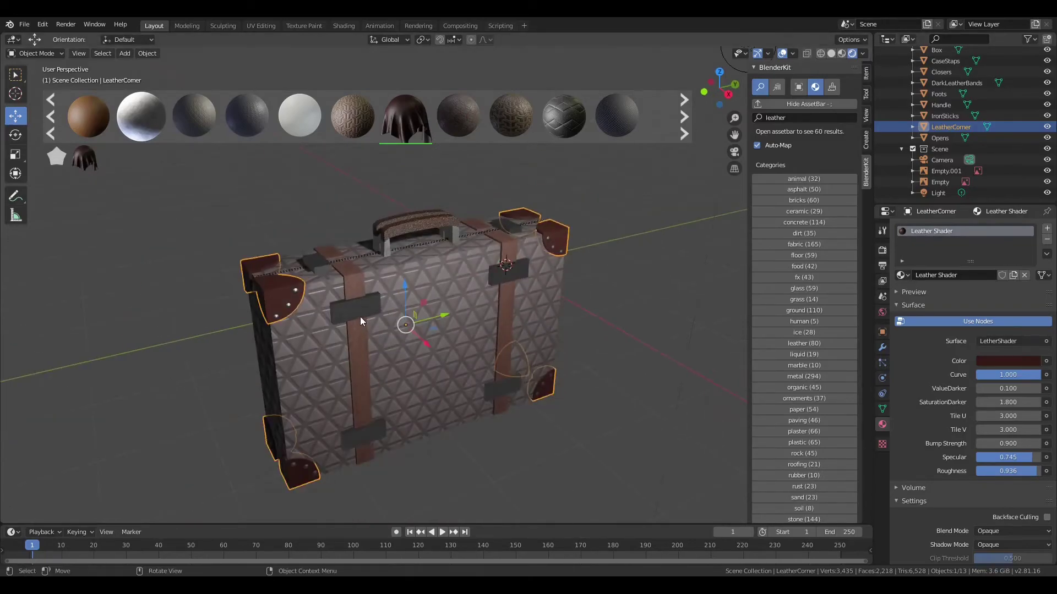
{"action": "left_click", "coordinate": [945, 61]}
{"action": "scroll", "coordinate": [981, 480], "scroll_direction": "down", "scroll_amount": 3}
{"action": "scroll", "coordinate": [981, 481], "scroll_direction": "down", "scroll_amount": 2}
{"action": "scroll", "coordinate": [385, 275], "scroll_direction": "down", "scroll_amount": 4}
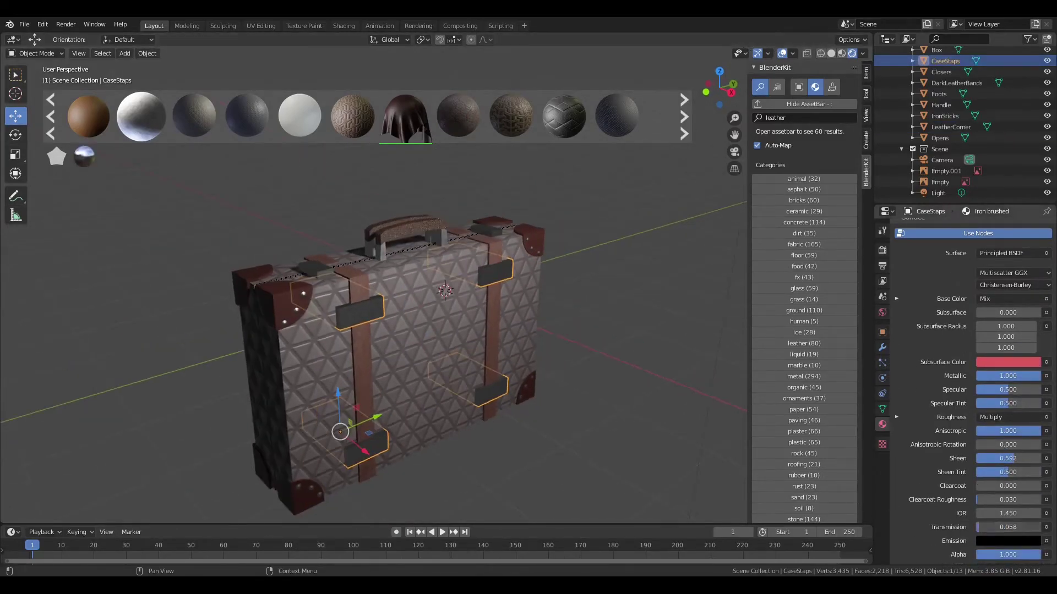
Turn the scene light into a sun lamp with strength 100.
{"action": "left_click", "coordinate": [938, 192]}
{"action": "left_click", "coordinate": [1004, 288]}
{"action": "left_click", "coordinate": [953, 274]}
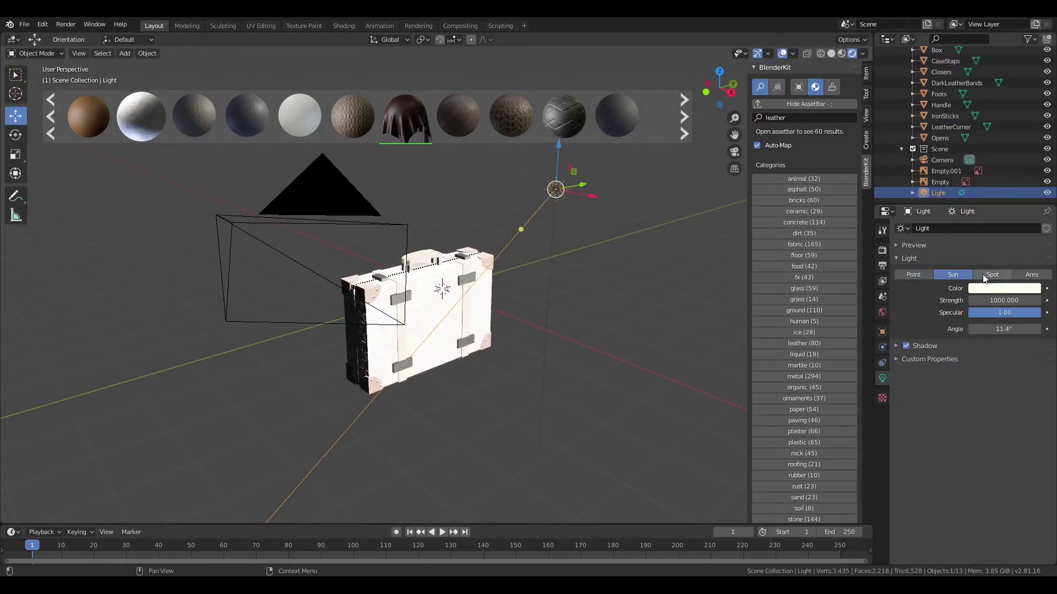
{"action": "type", "text": "100"}
{"action": "key", "text": "Return"}
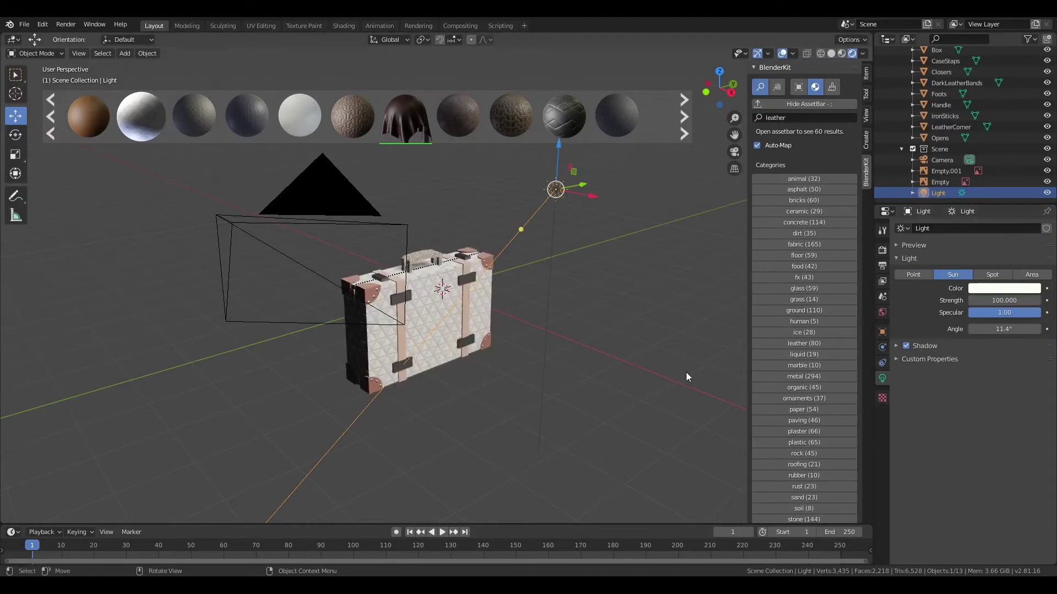
Select the suitcase handle and drop a dark leather material onto it.
{"action": "scroll", "coordinate": [407, 209], "scroll_direction": "up", "scroll_amount": 2}
{"action": "left_click_drag", "start_coordinate": [406, 118], "coordinate": [412, 251]}
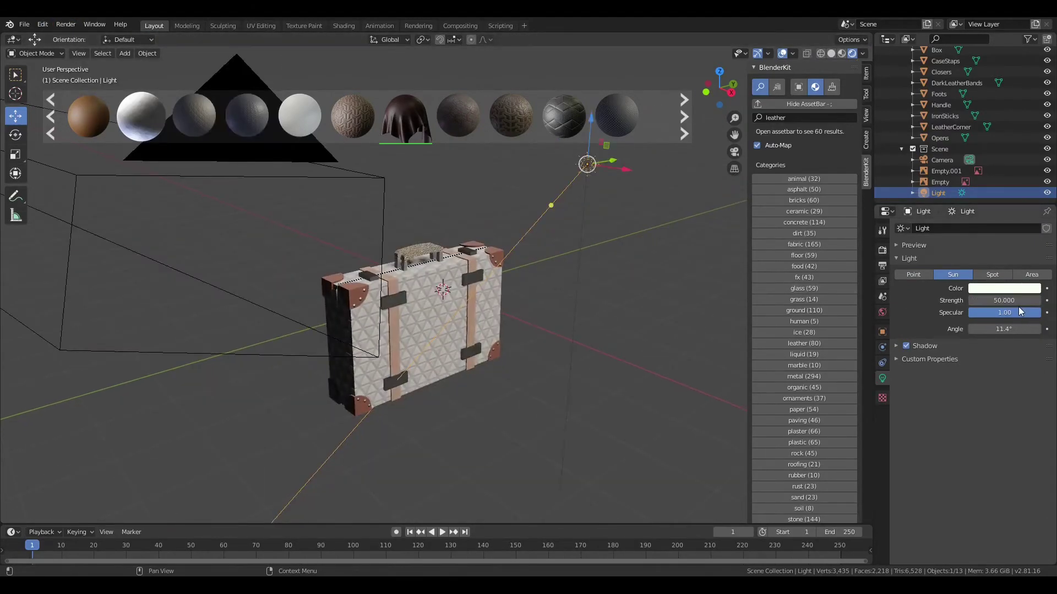
{"action": "scroll", "coordinate": [419, 190], "scroll_direction": "up", "scroll_amount": 3}
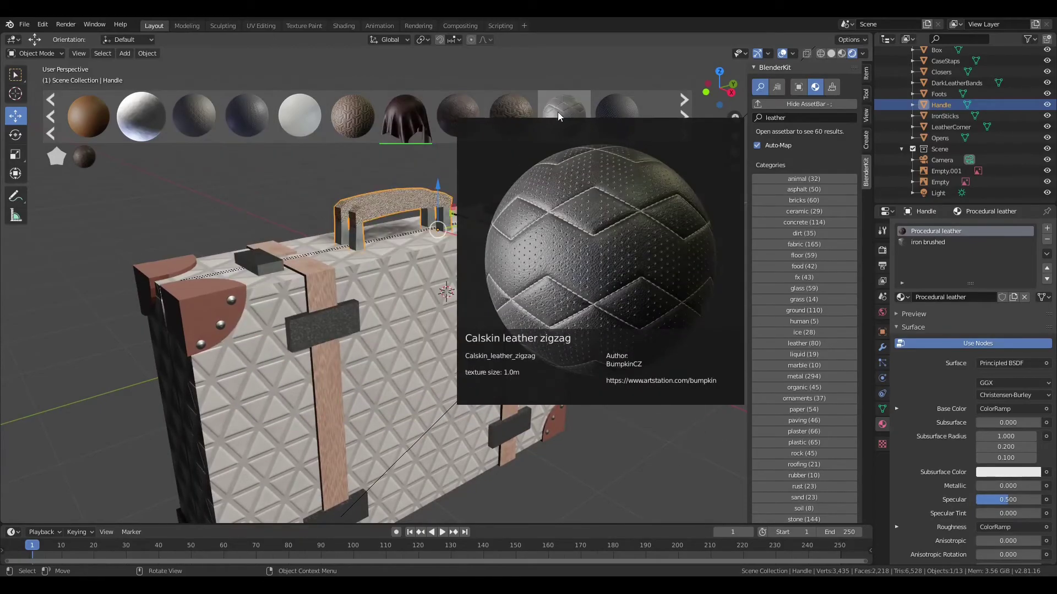
{"action": "scroll", "coordinate": [424, 118], "scroll_direction": "down", "scroll_amount": 2}
{"action": "left_click_drag", "start_coordinate": [407, 119], "coordinate": [443, 246]}
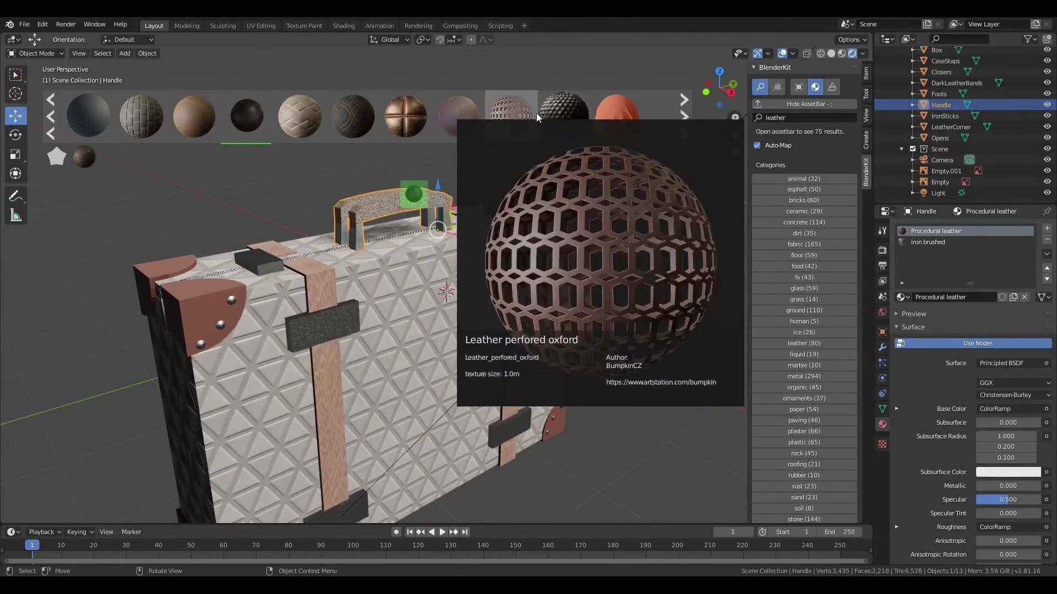
Apply Leather Base 01 to the handle grip and Scuffed Aluminum to its posts.
{"action": "left_click_drag", "start_coordinate": [507, 113], "coordinate": [438, 256]}
{"action": "scroll", "coordinate": [415, 160], "scroll_direction": "down", "scroll_amount": 2}
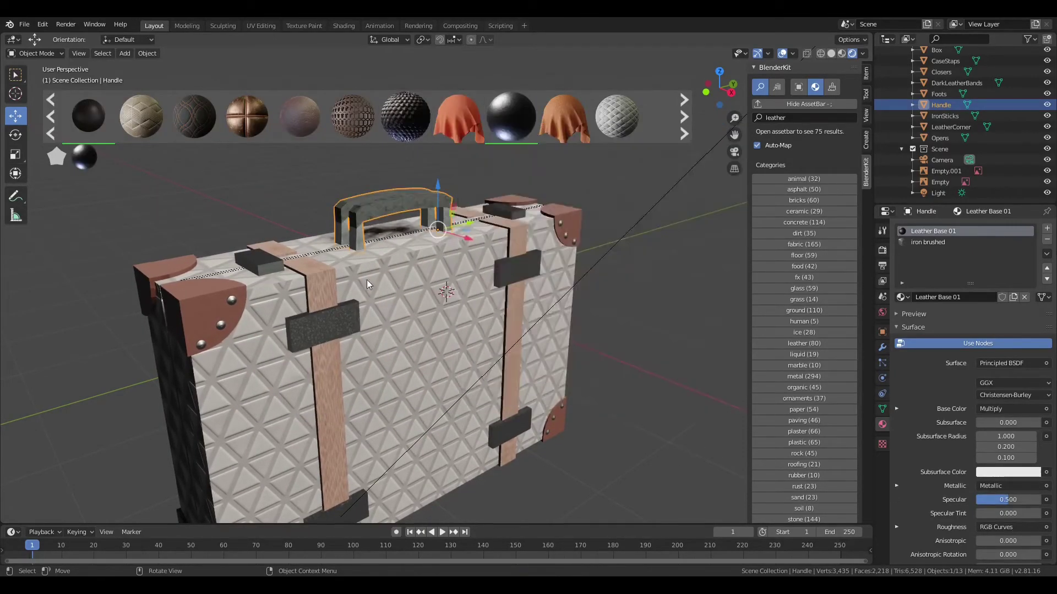
{"action": "left_click", "coordinate": [780, 117]}
{"action": "type", "text": "iron brushed"}
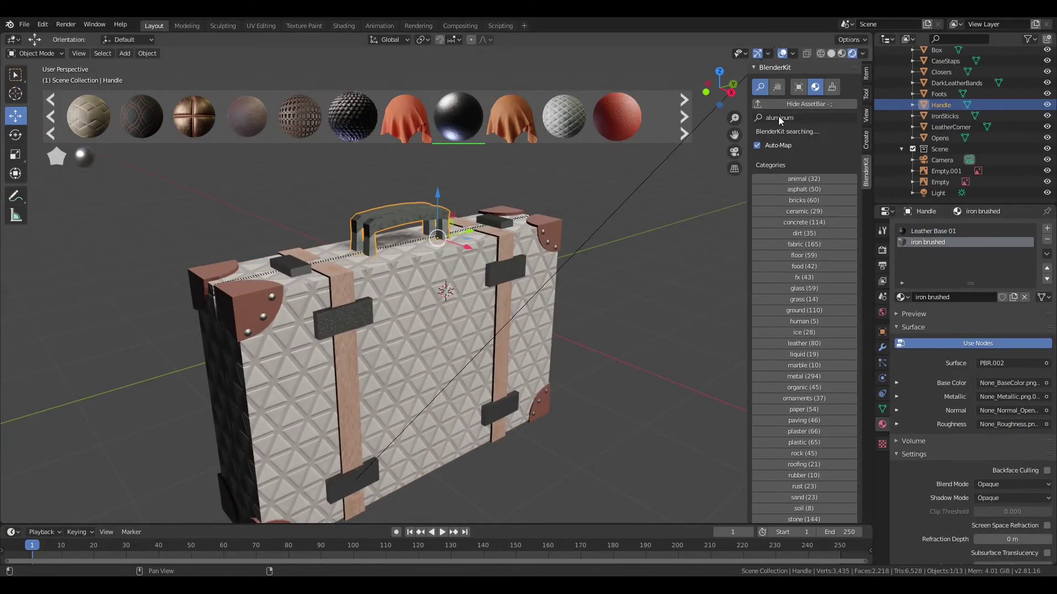
{"action": "left_click_drag", "start_coordinate": [300, 116], "coordinate": [402, 225]}
{"action": "scroll", "coordinate": [329, 215], "scroll_direction": "up", "scroll_amount": 5}
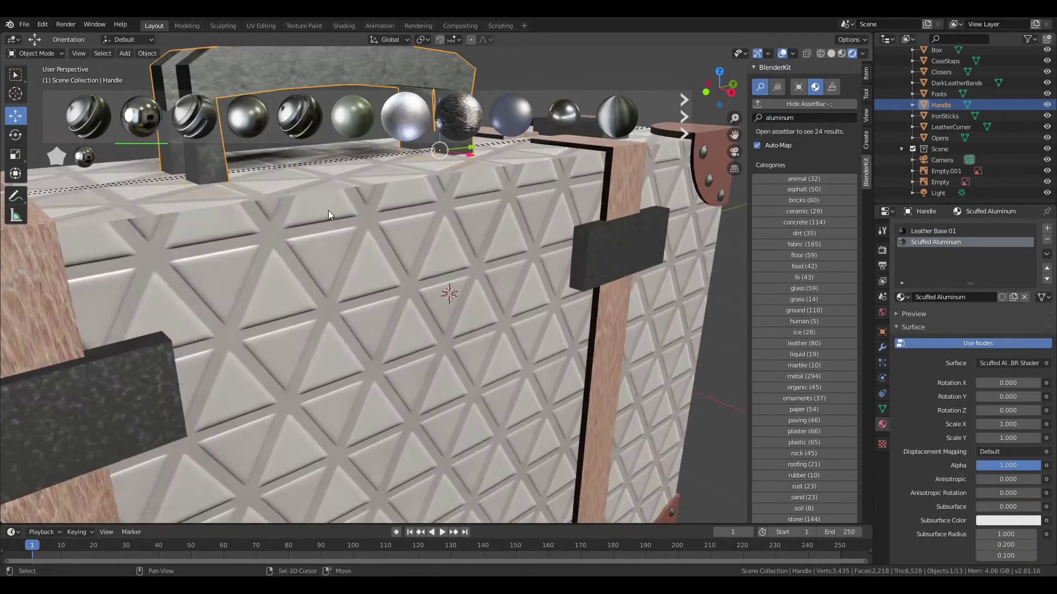
{"action": "scroll", "coordinate": [329, 215], "scroll_direction": "down", "scroll_amount": 5}
{"action": "scroll", "coordinate": [329, 214], "scroll_direction": "down", "scroll_amount": 4}
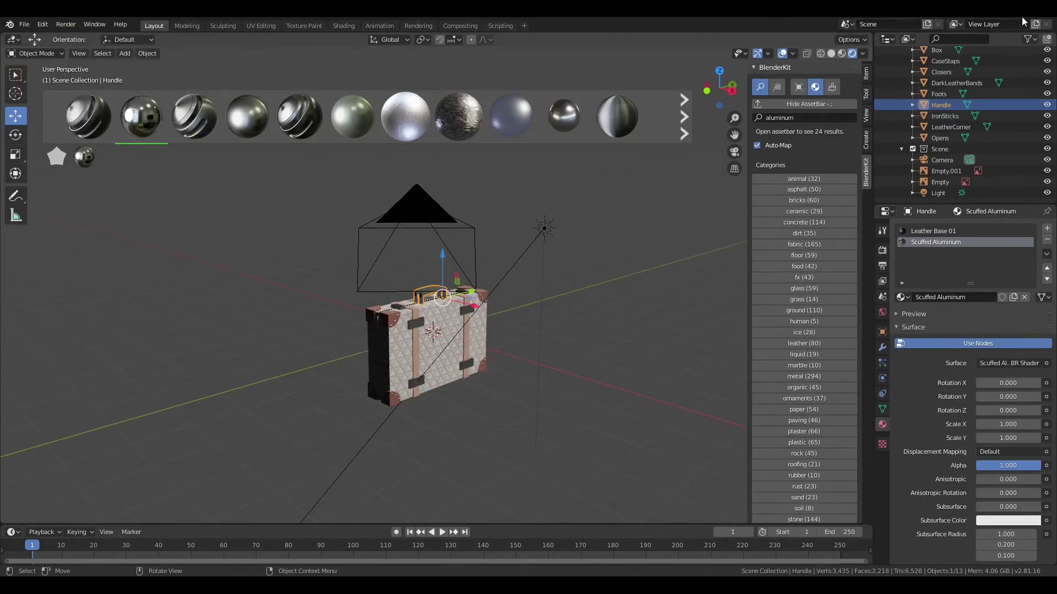
Select the scene light, turn it into a spot light and attempt a power change.
{"action": "left_click", "coordinate": [545, 228]}
{"action": "left_click", "coordinate": [423, 234]}
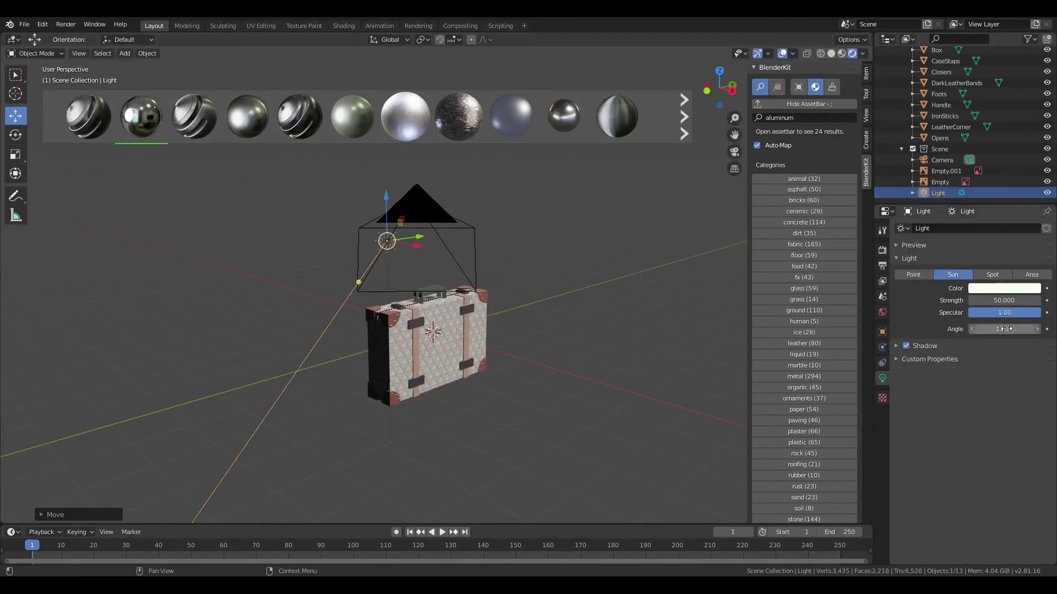
{"action": "type", "text": "50"}
{"action": "key", "text": "Return"}
{"action": "mouse_move", "coordinate": [547, 379]}
{"action": "middle_mouse_down"}
{"action": "mouse_move", "coordinate": [629, 396]}
{"action": "mouse_move", "coordinate": [495, 308]}
{"action": "middle_mouse_up"}
{"action": "left_click", "coordinate": [992, 274]}
{"action": "key", "text": "g"}
{"action": "left_click", "coordinate": [622, 231]}
{"action": "left_click", "coordinate": [997, 300]}
{"action": "type", "text": "500"}
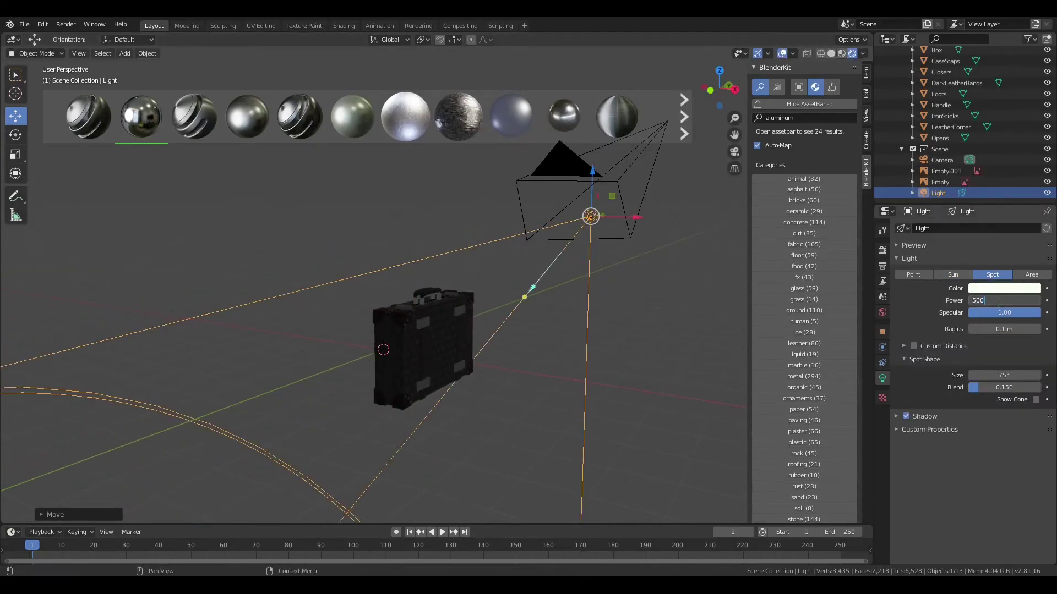
{"action": "type", "text": "gz"}
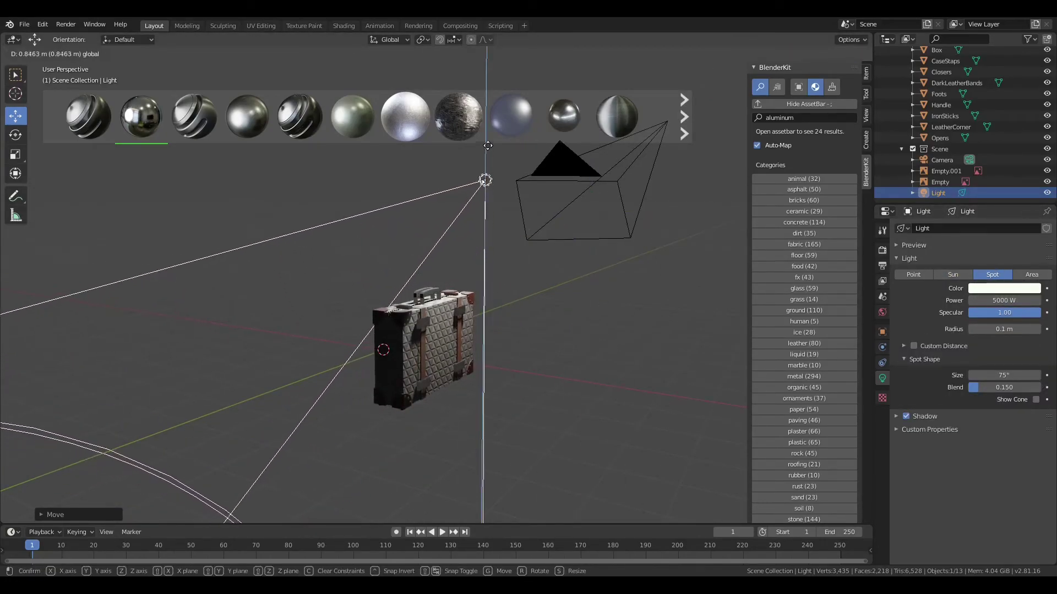
{"action": "key", "text": "Escape"}
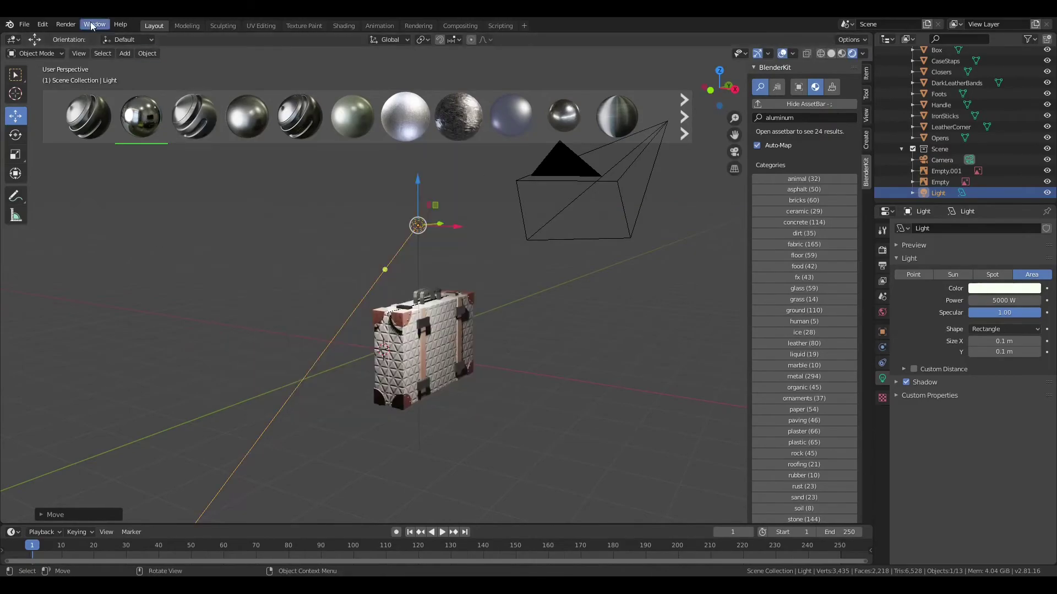
Aim the light at the suitcase, undo the last move and make it a point light.
{"action": "middle_click_drag", "start_coordinate": [495, 358], "coordinate": [523, 275]}
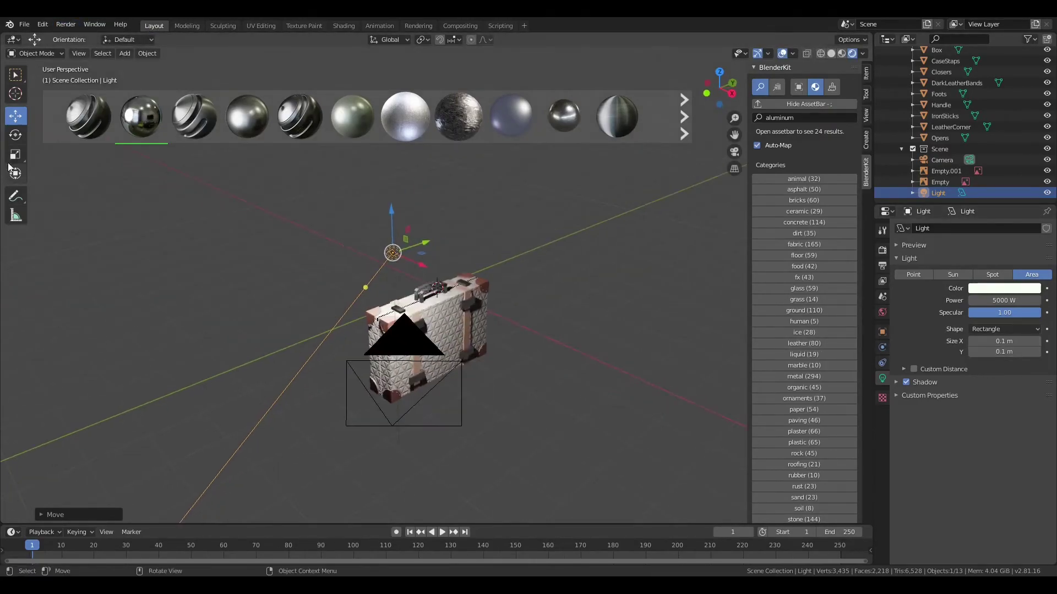
{"action": "left_click", "coordinate": [15, 135]}
{"action": "middle_click_drag", "start_coordinate": [496, 358], "coordinate": [468, 248]}
{"action": "left_click_drag", "start_coordinate": [442, 273], "coordinate": [448, 297]}
{"action": "key", "text": "Escape"}
{"action": "middle_click_drag", "start_coordinate": [440, 275], "coordinate": [495, 231]}
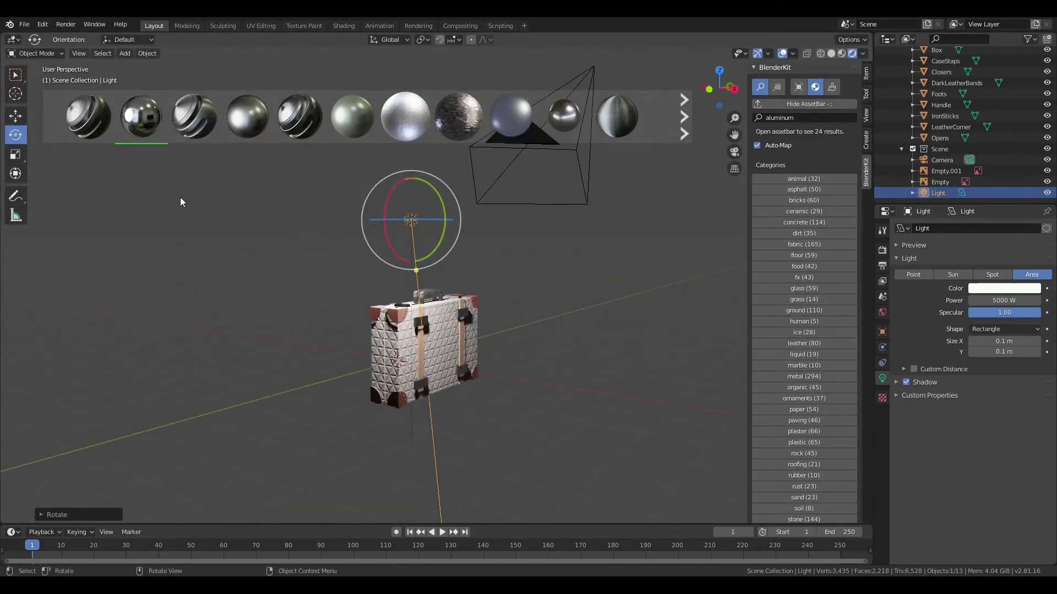
{"action": "left_click", "coordinate": [15, 115]}
{"action": "left_click_drag", "start_coordinate": [418, 126], "coordinate": [395, 259]}
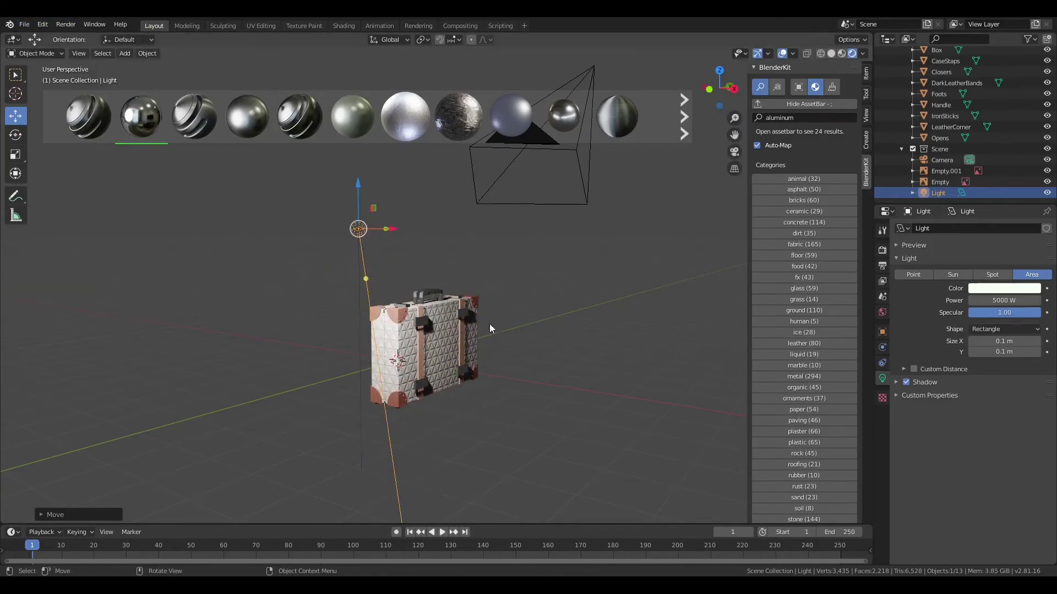
{"action": "key", "text": "ctrl+z"}
{"action": "left_click", "coordinate": [65, 24]}
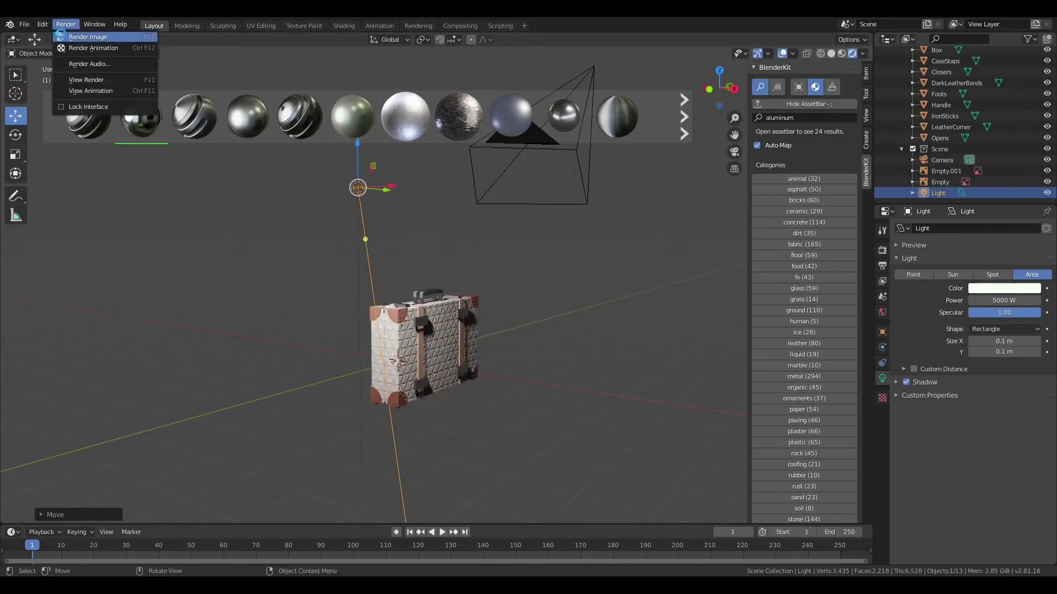
{"action": "left_click", "coordinate": [931, 274]}
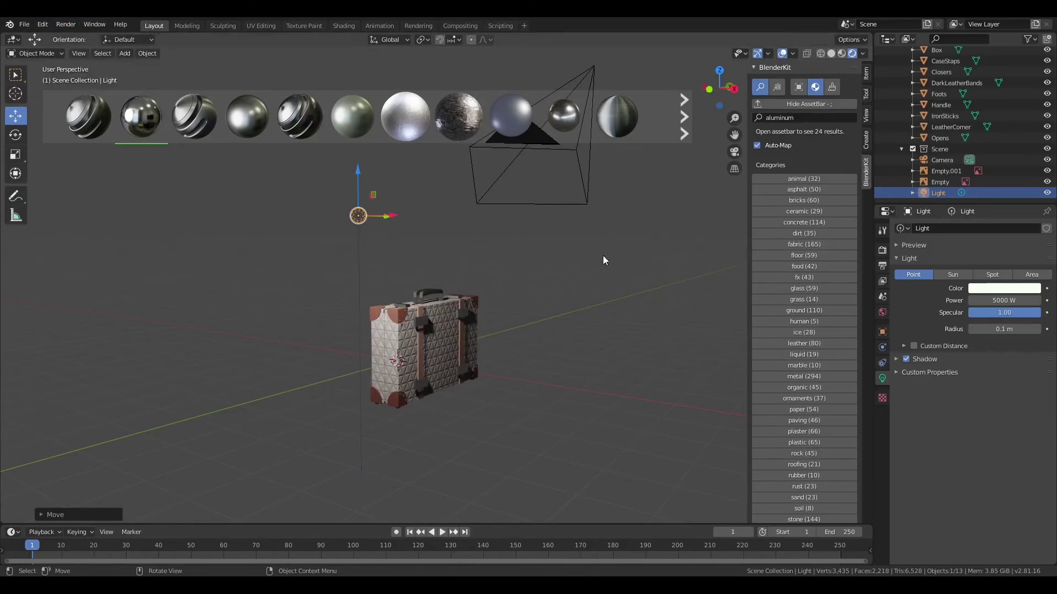
Search BlenderKit for 'metal' and apply a metal material to the suitcase latches.
{"action": "scroll", "coordinate": [423, 336], "scroll_direction": "up", "scroll_amount": 3}
{"action": "scroll", "coordinate": [424, 336], "scroll_direction": "up", "scroll_amount": 2}
{"action": "scroll", "coordinate": [409, 115], "scroll_direction": "down", "scroll_amount": 1}
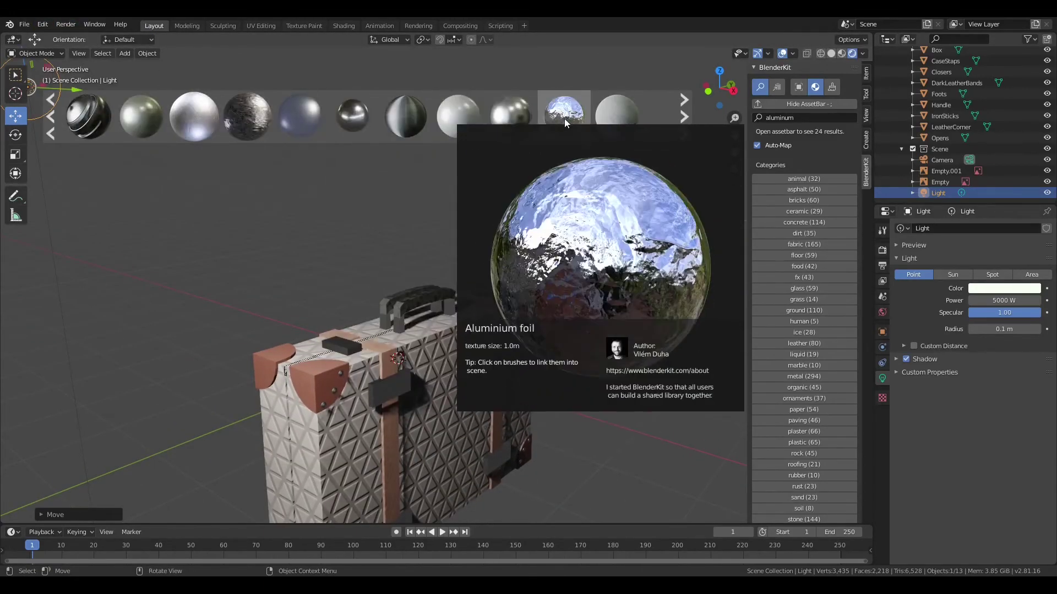
{"action": "type", "text": "metal"}
{"action": "key", "text": "Return"}
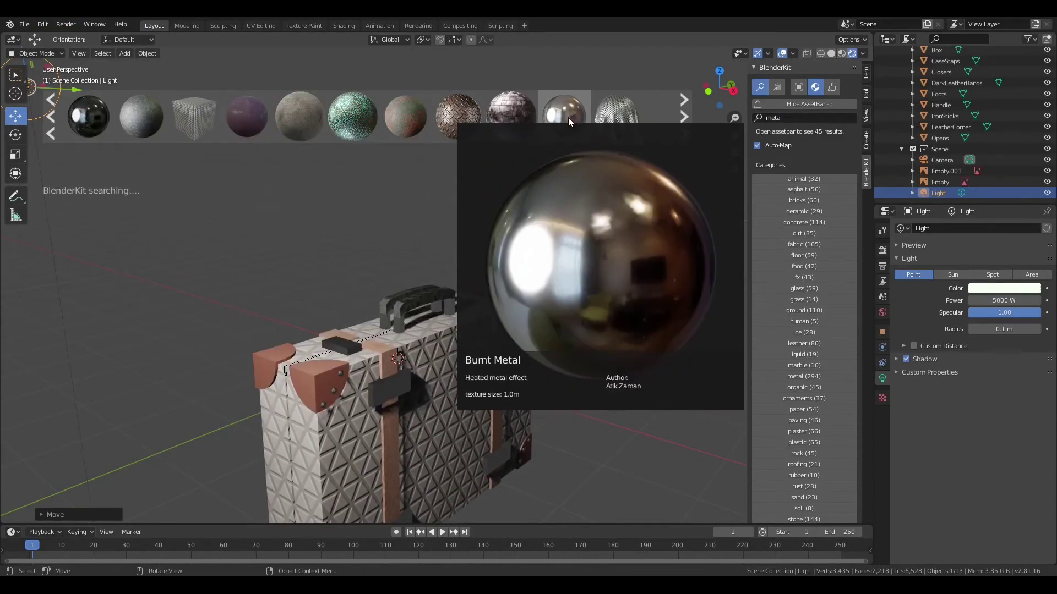
{"action": "scroll", "coordinate": [520, 115], "scroll_direction": "down", "scroll_amount": 2}
{"action": "scroll", "coordinate": [495, 126], "scroll_direction": "down", "scroll_amount": 2}
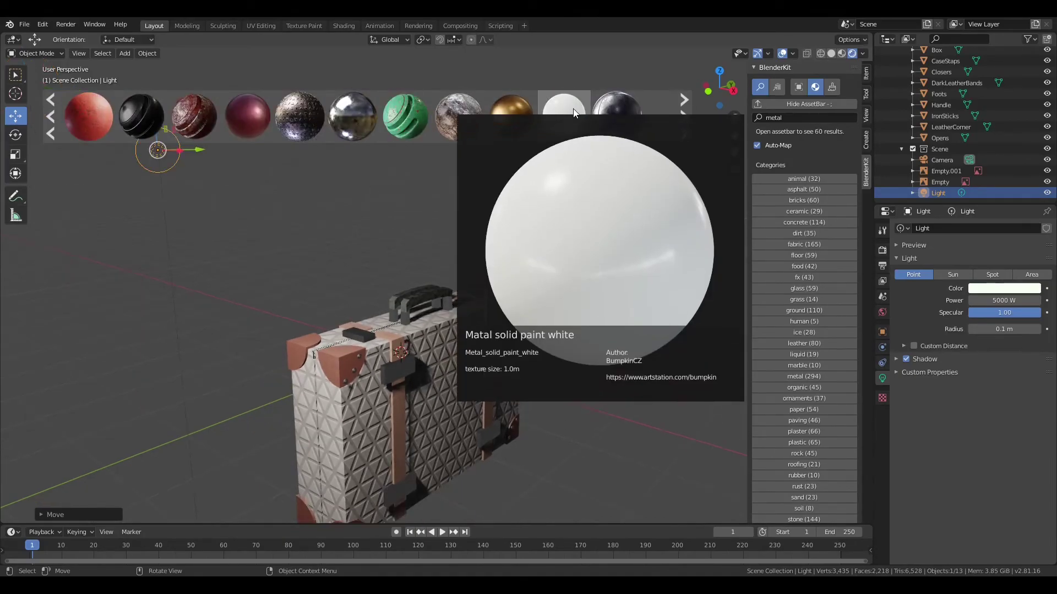
{"action": "scroll", "coordinate": [546, 119], "scroll_direction": "down", "scroll_amount": 2}
{"action": "left_click_drag", "start_coordinate": [546, 121], "coordinate": [448, 412]}
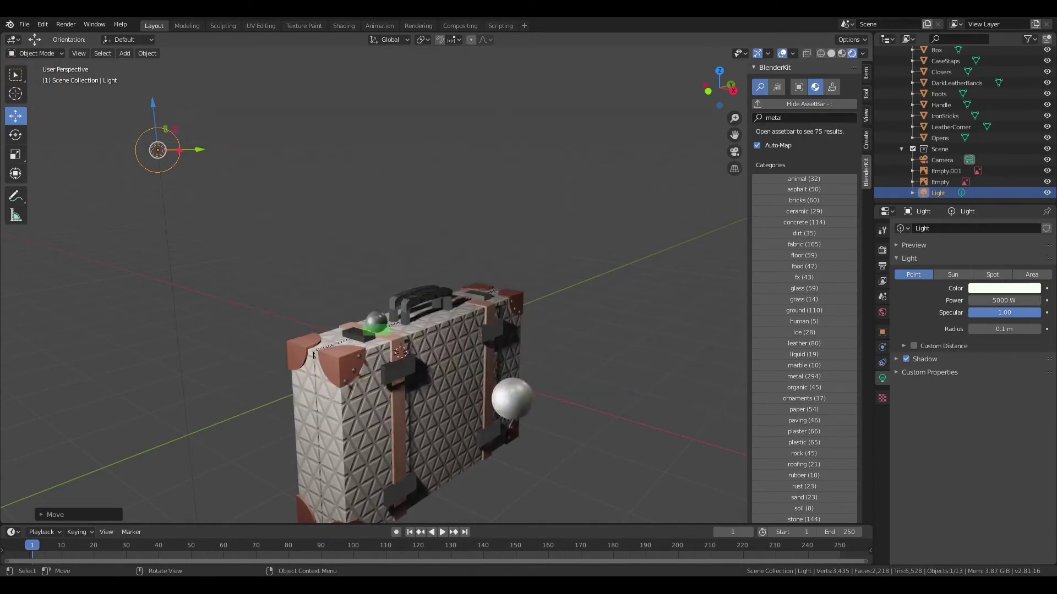
Drop another metal material on the suitcase and inspect it in material preview.
{"action": "left_click_drag", "start_coordinate": [458, 118], "coordinate": [536, 333]}
{"action": "mouse_move", "coordinate": [536, 336]}
{"action": "middle_mouse_down"}
{"action": "mouse_move", "coordinate": [582, 352]}
{"action": "mouse_move", "coordinate": [518, 348]}
{"action": "mouse_move", "coordinate": [500, 233]}
{"action": "middle_mouse_up"}
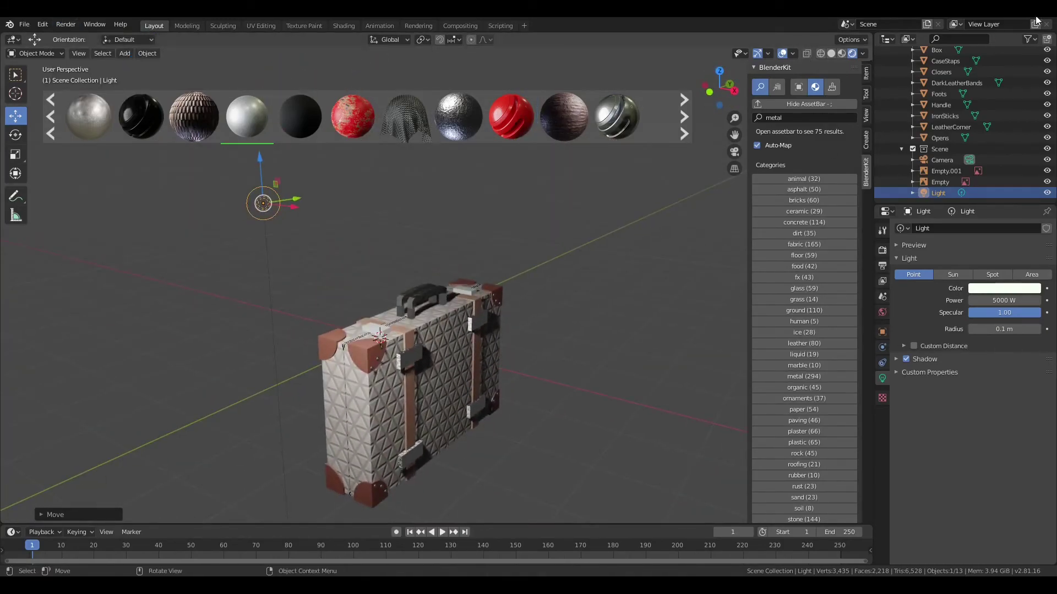
{"action": "scroll", "coordinate": [619, 143], "scroll_direction": "down", "scroll_amount": 5}
{"action": "scroll", "coordinate": [440, 308], "scroll_direction": "up", "scroll_amount": 2}
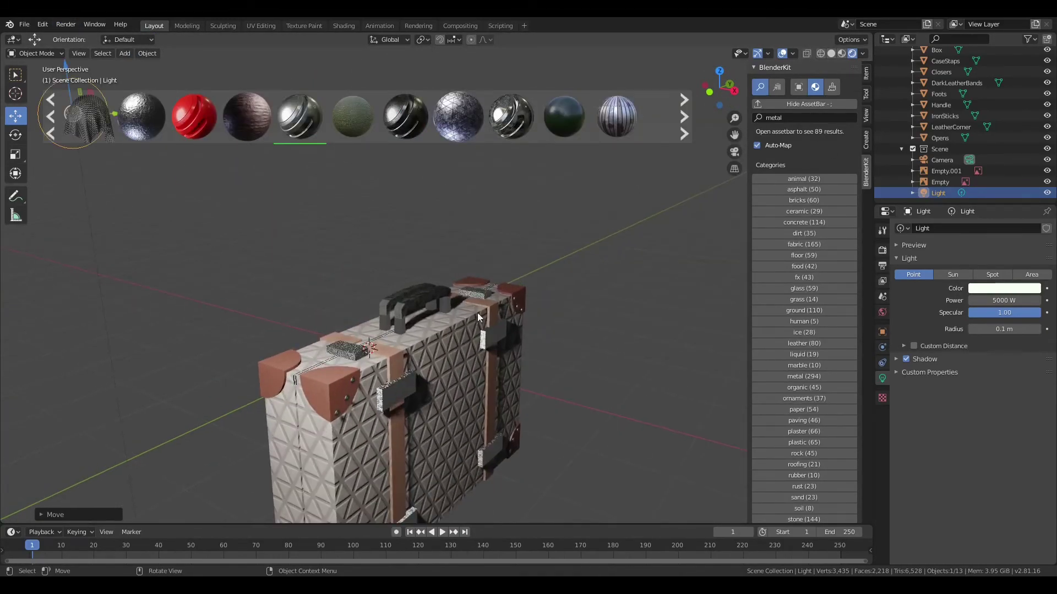
{"action": "middle_click_drag", "start_coordinate": [477, 316], "coordinate": [435, 321]}
{"action": "key", "text": "z"}
{"action": "key", "text": "z"}
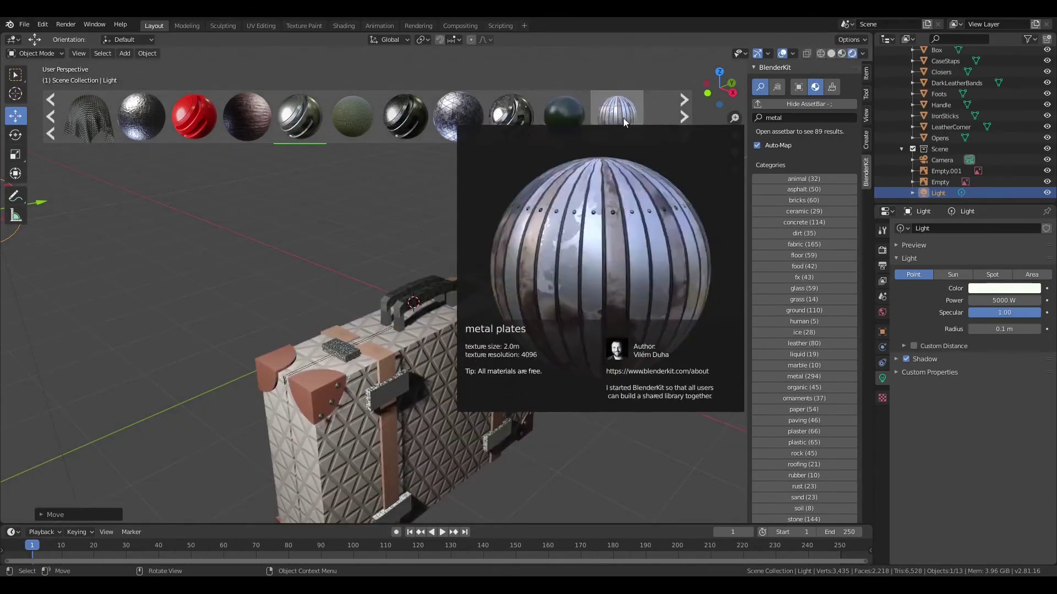
{"action": "scroll", "coordinate": [623, 118], "scroll_direction": "down", "scroll_amount": 4}
Try a brass metal, then another metal material, on the suitcase latches.
{"action": "left_click_drag", "start_coordinate": [576, 111], "coordinate": [392, 393]}
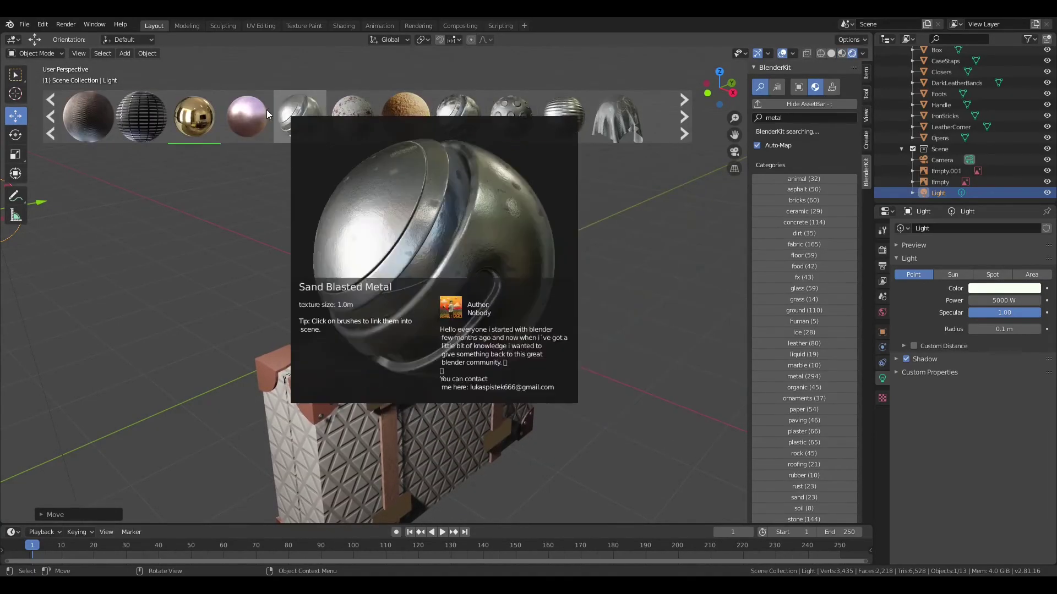
{"action": "scroll", "coordinate": [484, 113], "scroll_direction": "down", "scroll_amount": 3}
{"action": "scroll", "coordinate": [339, 115], "scroll_direction": "down", "scroll_amount": 3}
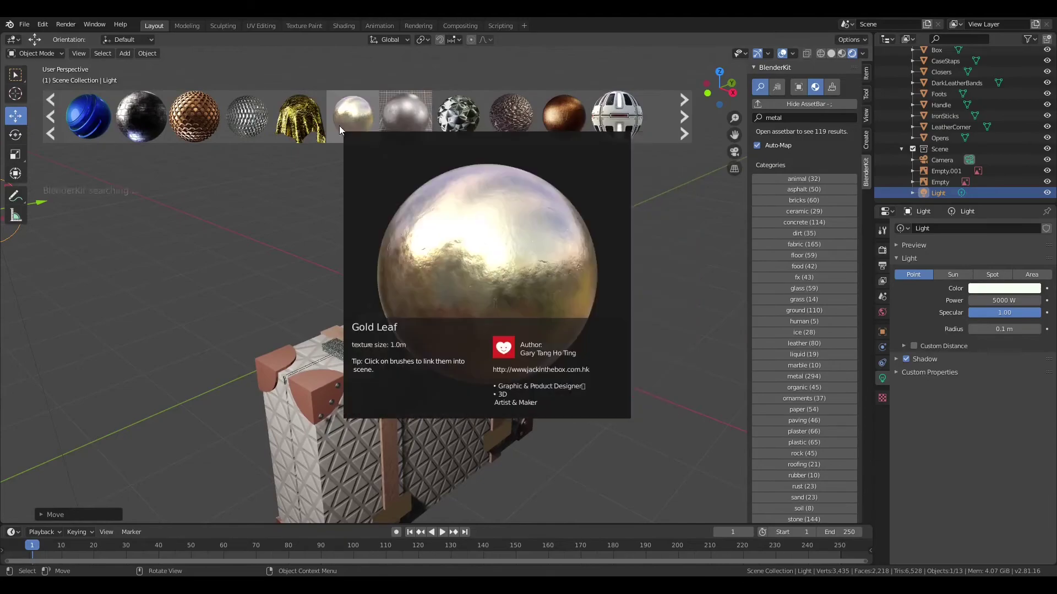
{"action": "scroll", "coordinate": [585, 116], "scroll_direction": "down", "scroll_amount": 3}
{"action": "scroll", "coordinate": [380, 116], "scroll_direction": "down", "scroll_amount": 3}
{"action": "left_click_drag", "start_coordinate": [406, 116], "coordinate": [406, 377]}
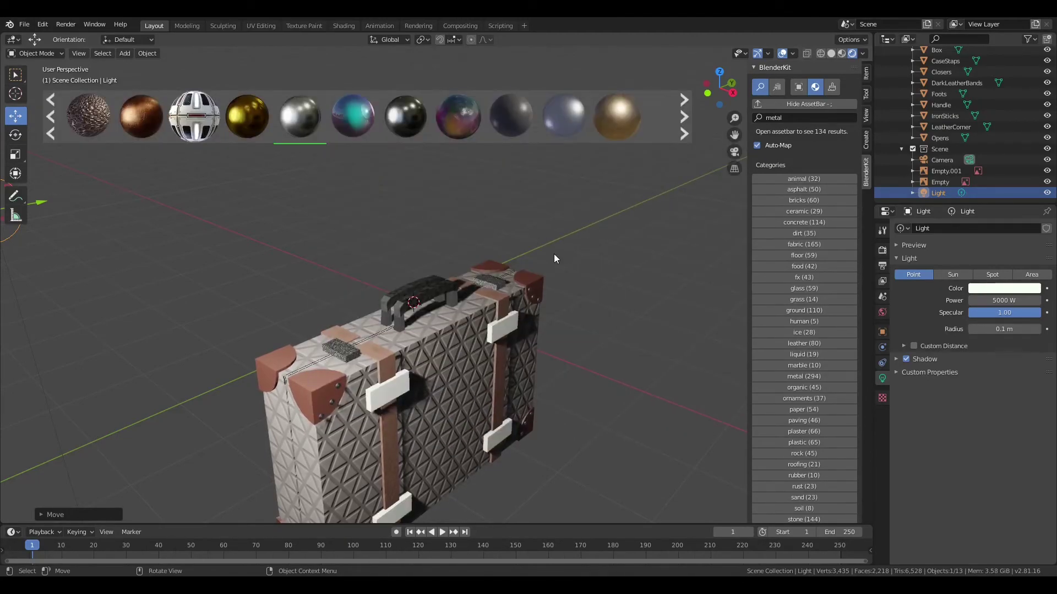
{"action": "scroll", "coordinate": [554, 259], "scroll_direction": "down", "scroll_amount": 3}
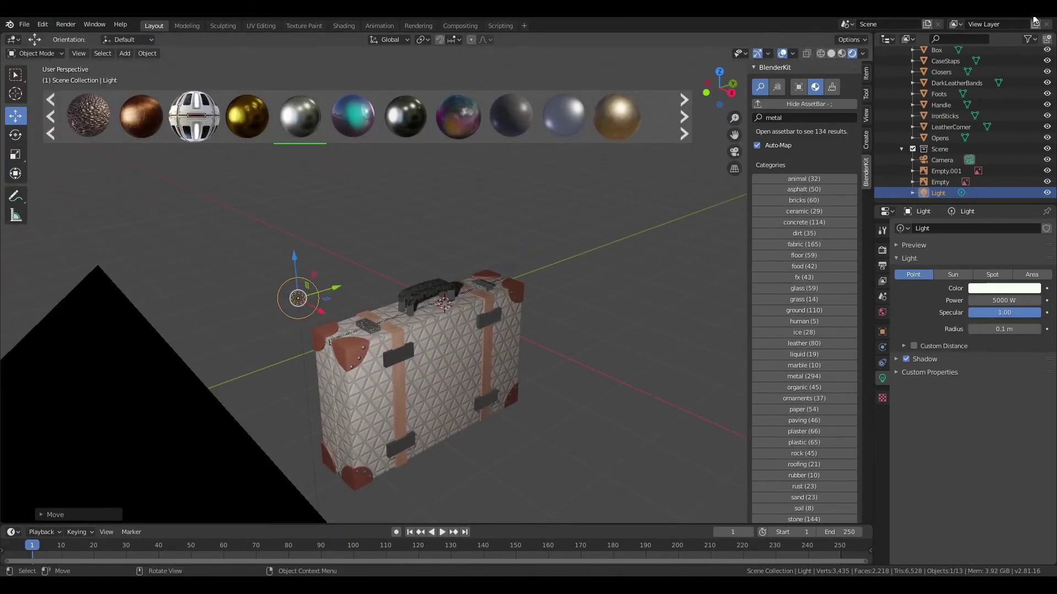
Undo the light's last move and set the Opens clasp's surface shader to Mix Shader.
{"action": "key", "text": "ctrl+z"}
{"action": "left_click", "coordinate": [368, 326]}
{"action": "left_click", "coordinate": [882, 424]}
{"action": "left_click", "coordinate": [1012, 341]}
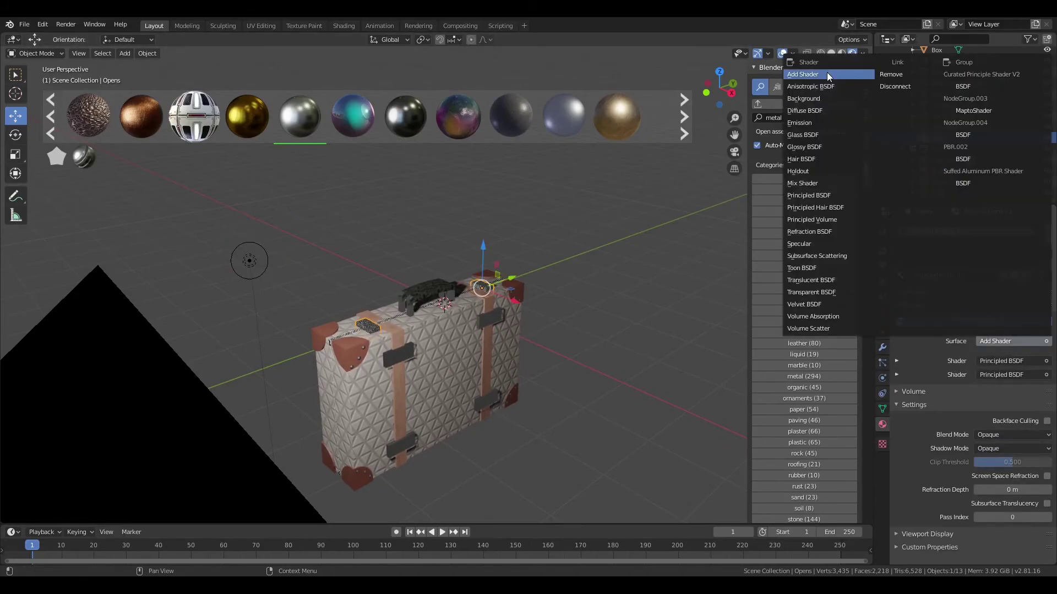
{"action": "left_click", "coordinate": [807, 184]}
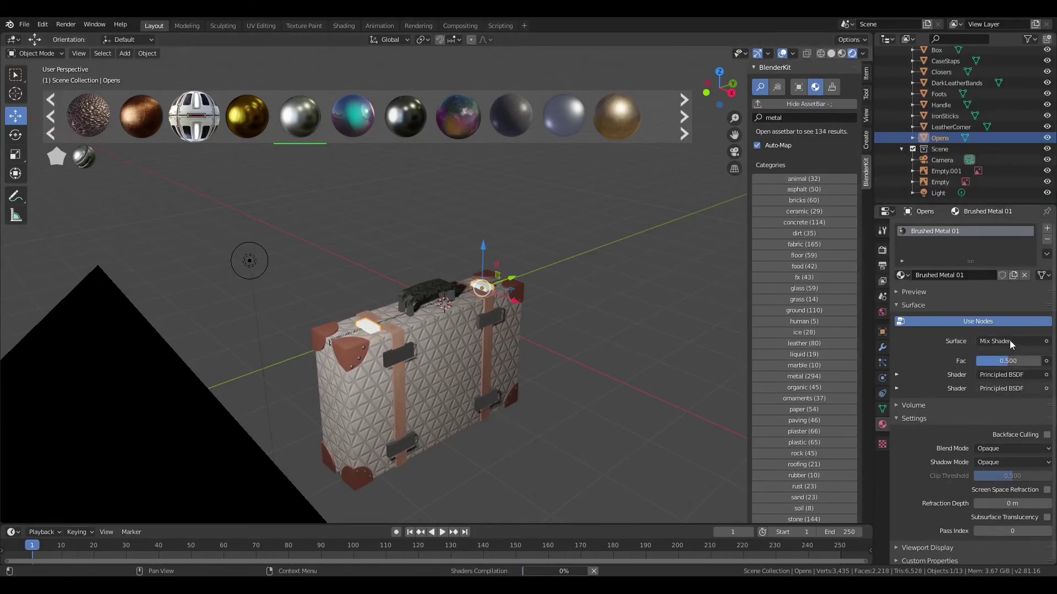
Select the suitcase handle and inspect the colour values in its material.
{"action": "scroll", "coordinate": [418, 302], "scroll_direction": "up", "scroll_amount": 3}
{"action": "left_click", "coordinate": [418, 300]}
{"action": "scroll", "coordinate": [969, 385], "scroll_direction": "down", "scroll_amount": 5}
{"action": "left_click", "coordinate": [990, 379]}
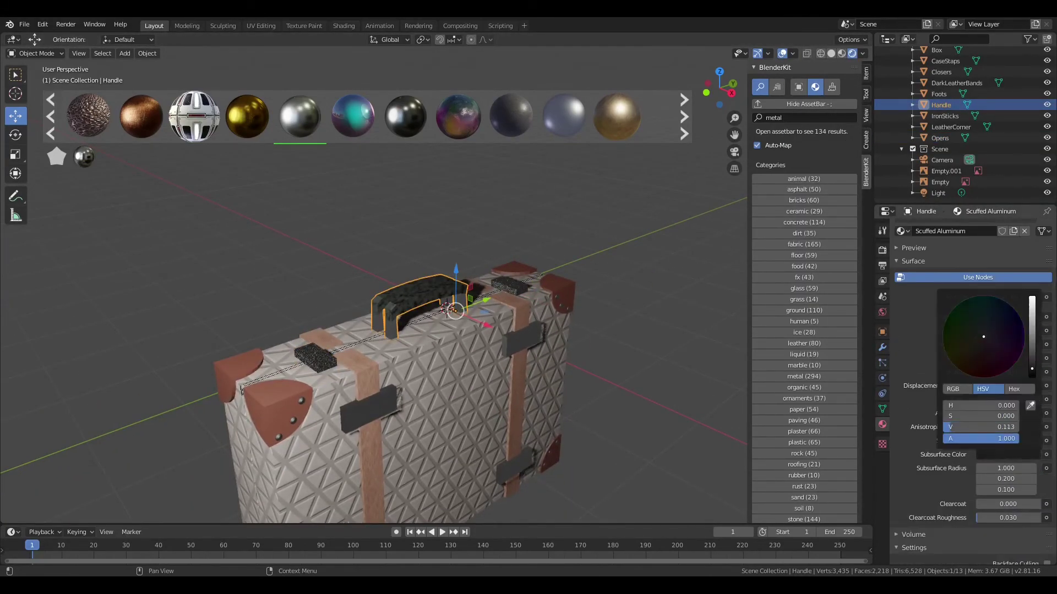
{"action": "scroll", "coordinate": [979, 492], "scroll_direction": "down", "scroll_amount": 2}
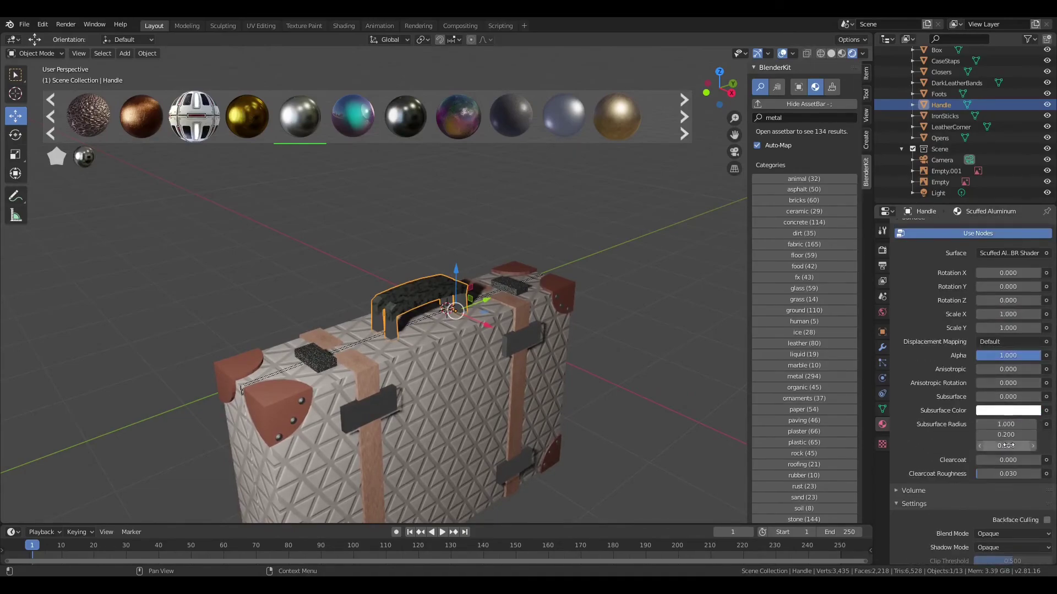
{"action": "scroll", "coordinate": [979, 493], "scroll_direction": "down", "scroll_amount": 2}
{"action": "scroll", "coordinate": [979, 493], "scroll_direction": "down", "scroll_amount": 2}
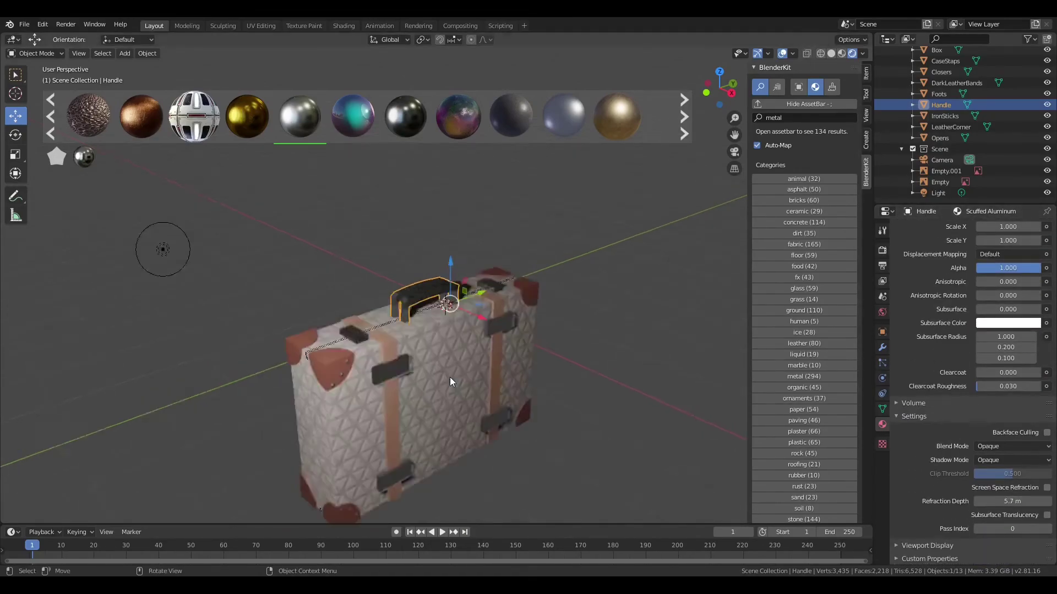
Reselect the Opens clasp and drag a BlenderKit metal material onto the suitcase.
{"action": "left_click", "coordinate": [290, 374]}
{"action": "left_click", "coordinate": [1013, 339]}
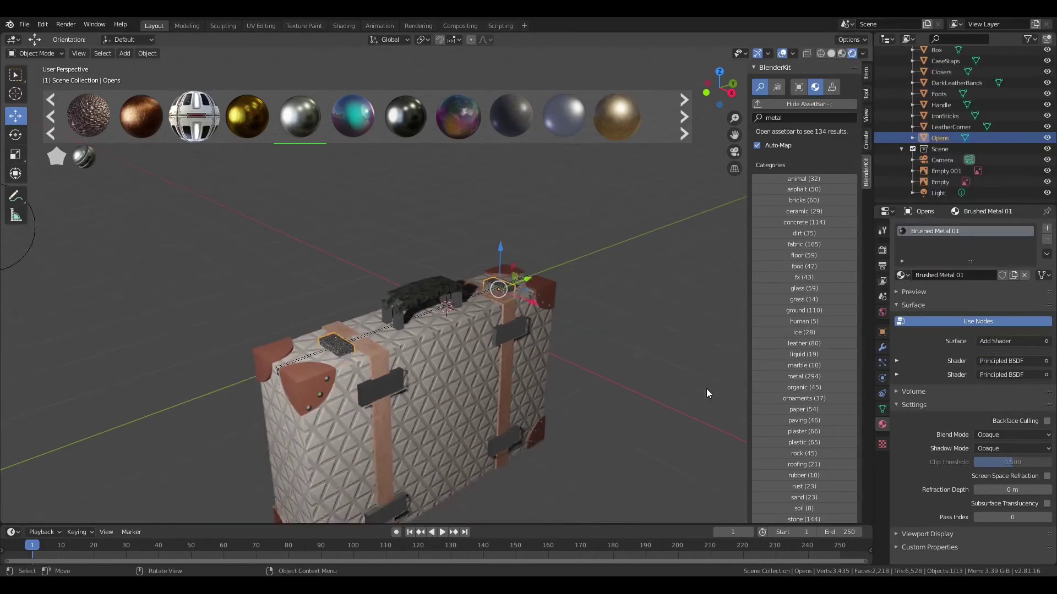
{"action": "scroll", "coordinate": [445, 113], "scroll_direction": "down", "scroll_amount": 2}
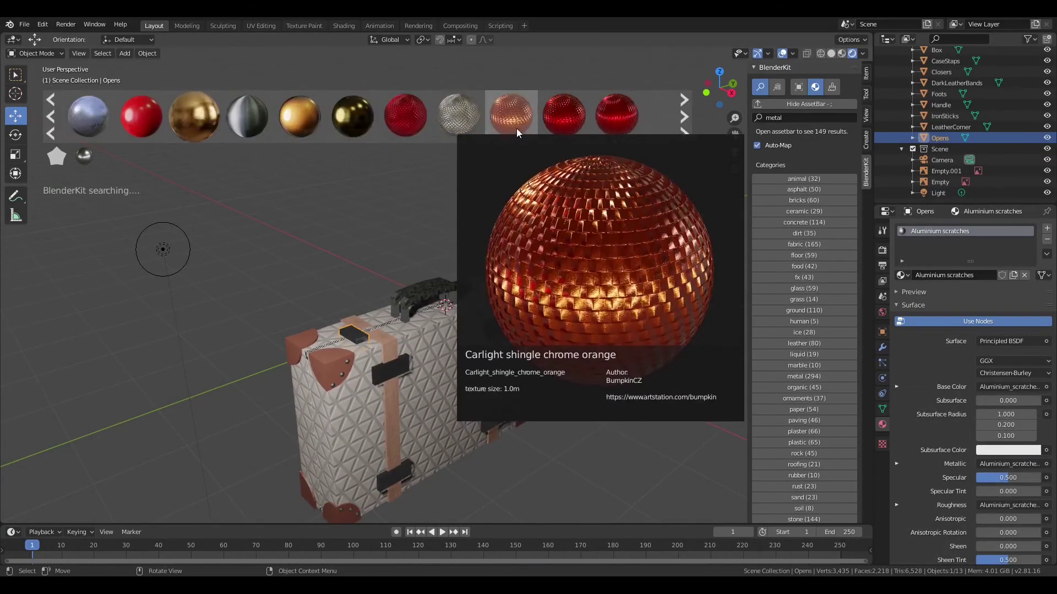
{"action": "left_click_drag", "start_coordinate": [405, 117], "coordinate": [495, 342]}
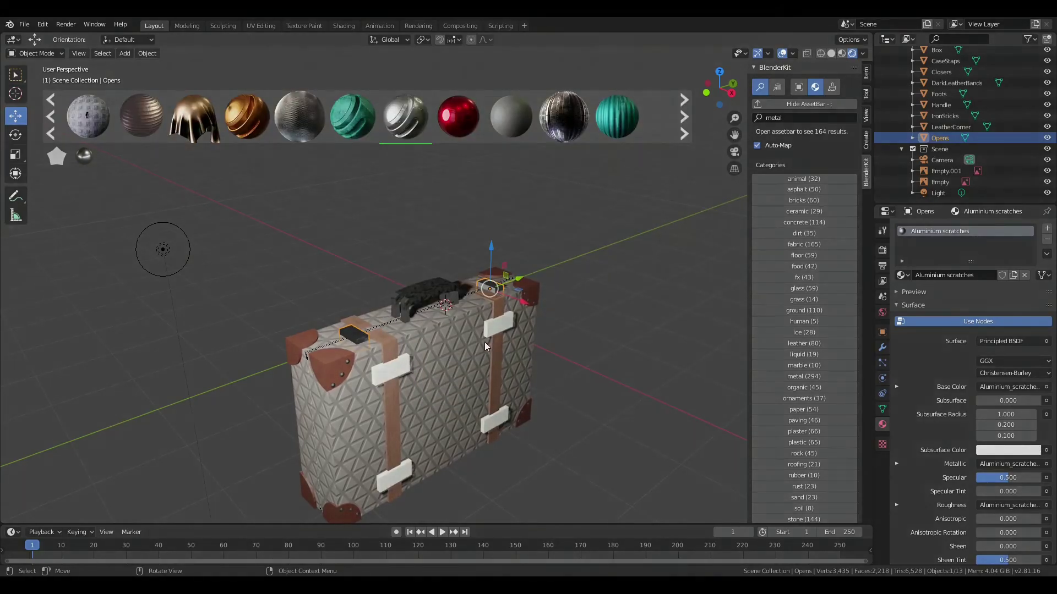